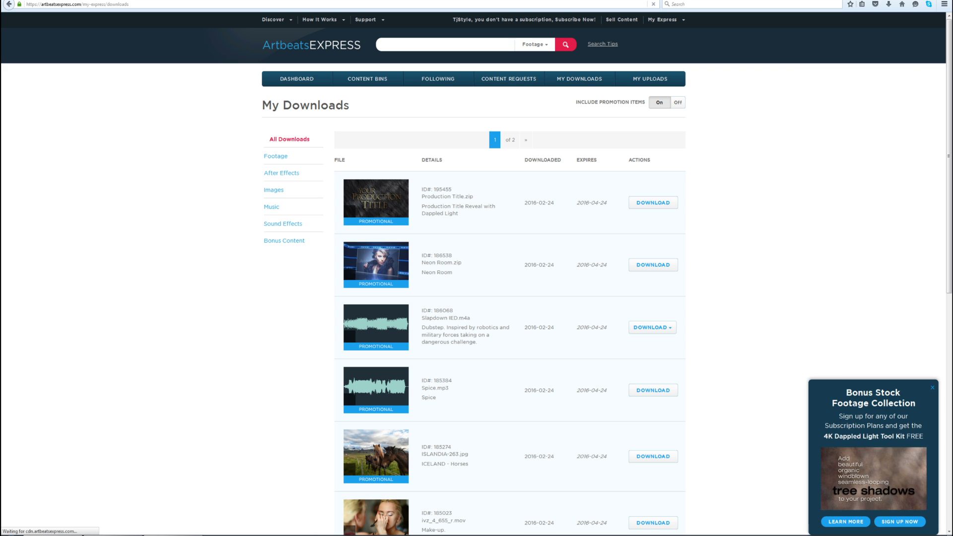
# Scroll through the My Downloads list past Production Title.zip and Neon Room.zip.
pyautogui.scroll(-10, 951, 367)
pyautogui.scroll(10, 951, 367)
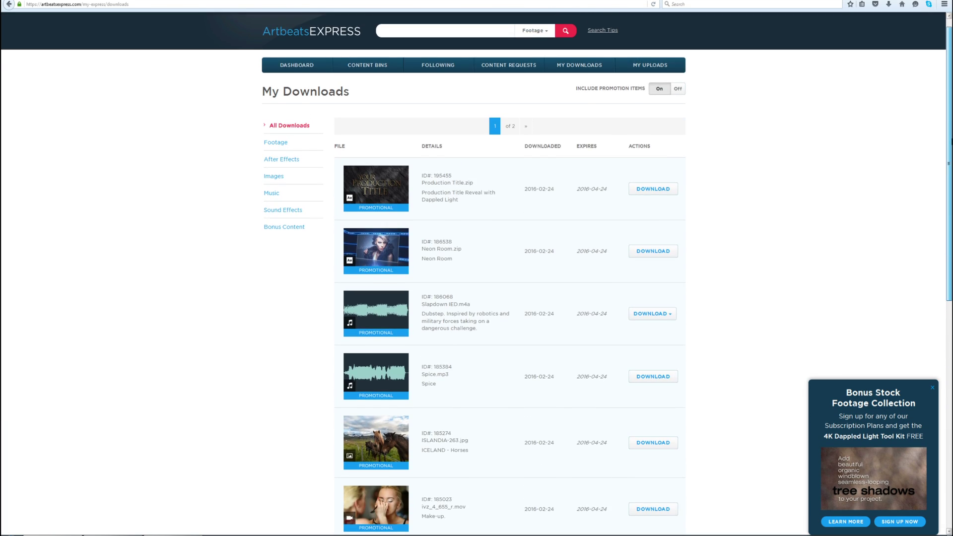
pyautogui.scroll(-5, 951, 366)
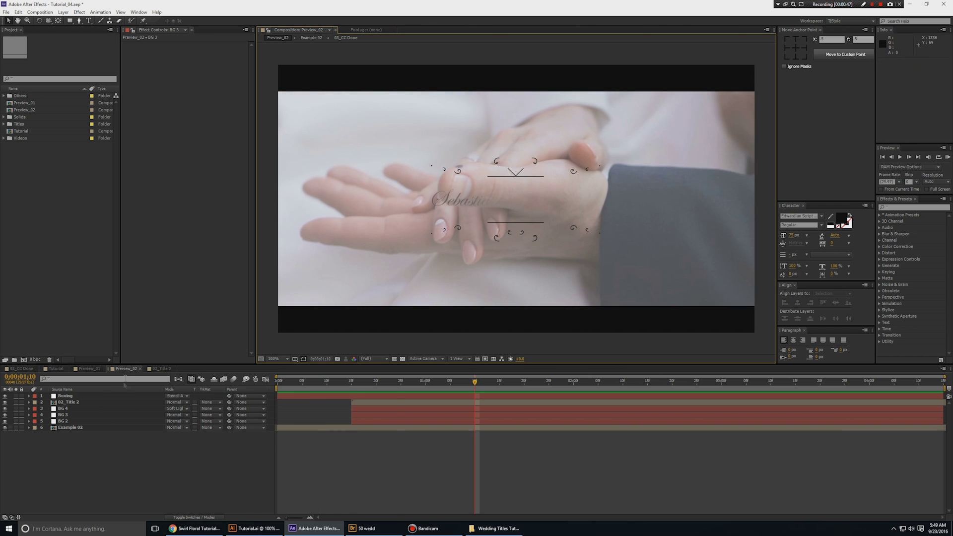
# RAM-preview the Preview_01 wedding title, stop it, and move on to the Tutorial composition.
pyautogui.scroll(1, 129, 370)
pyautogui.press('KP_0')
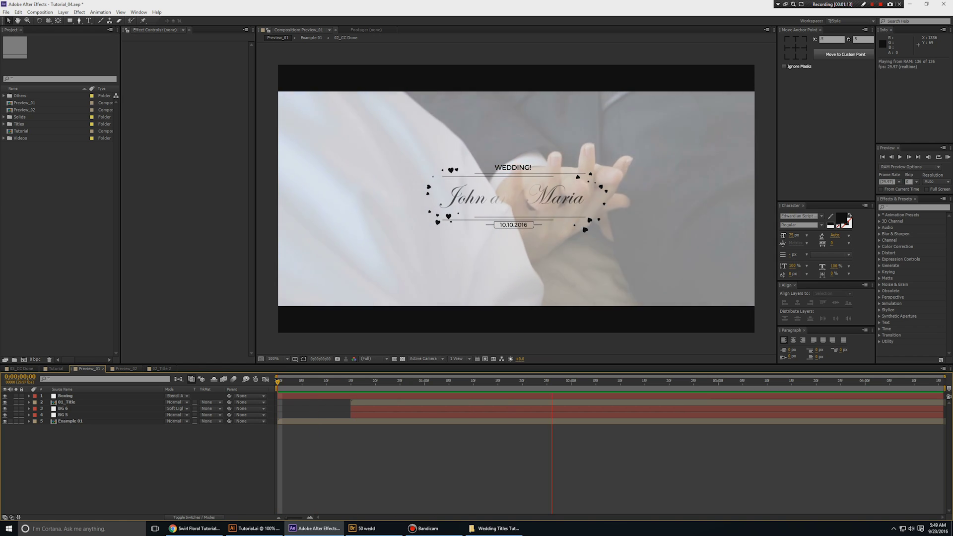
pyautogui.press('space')
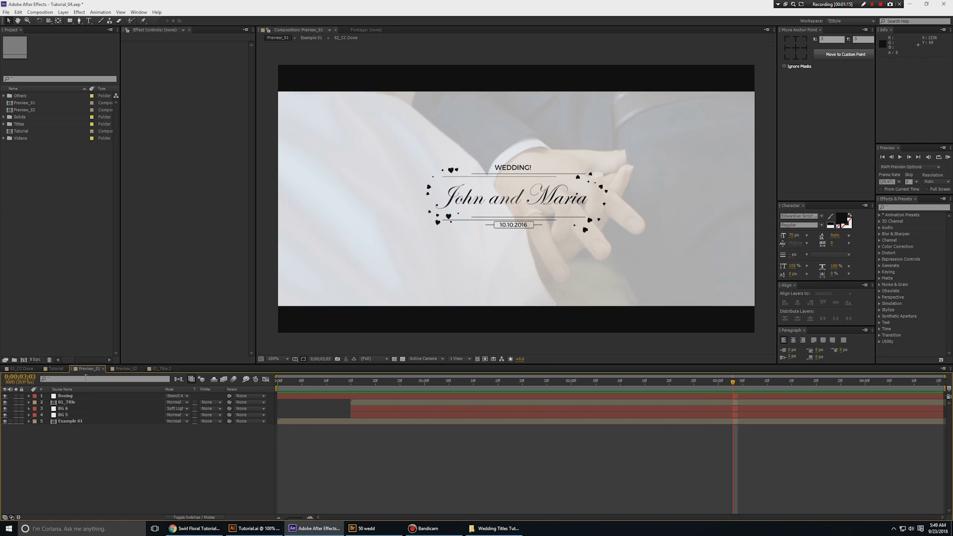
pyautogui.scroll(1, 88, 371)
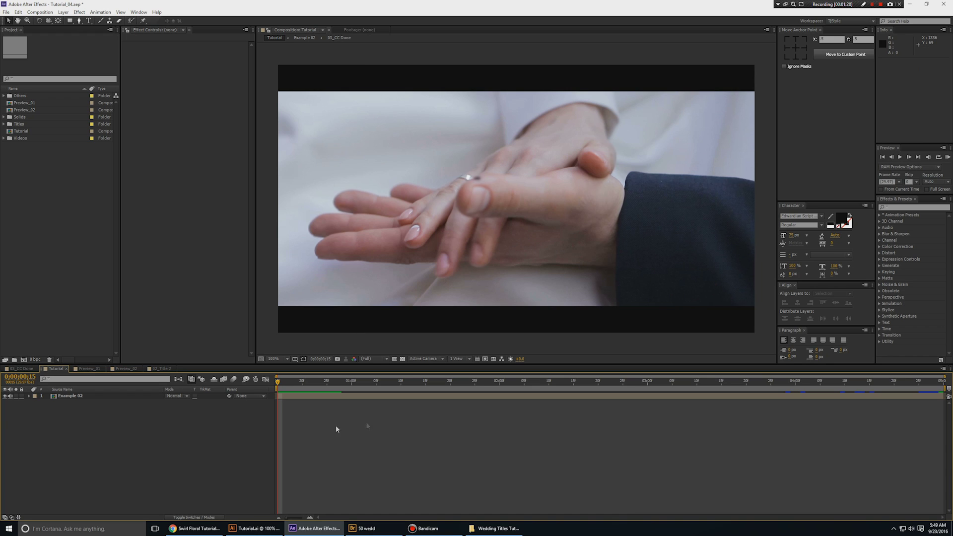
# Solo and unsolo Video 03.mov twice to compare ungraded and graded hands footage in 03_CC Done.
pyautogui.scroll(1, 59, 373)
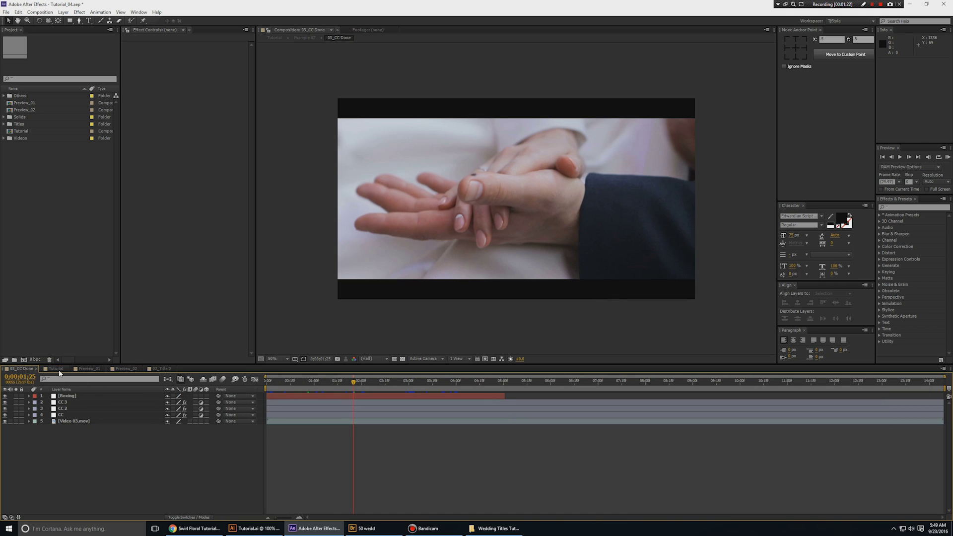
pyautogui.click(17, 422)
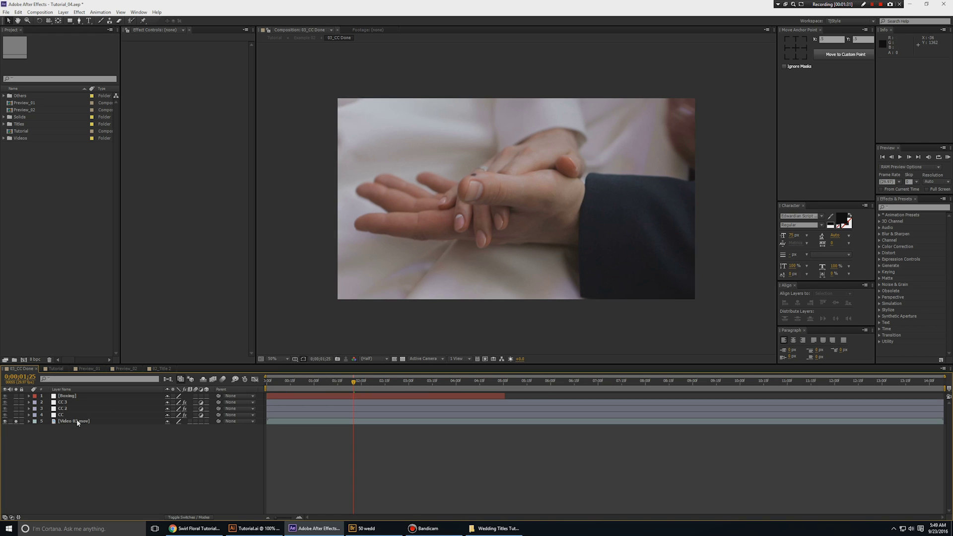
pyautogui.click(16, 421)
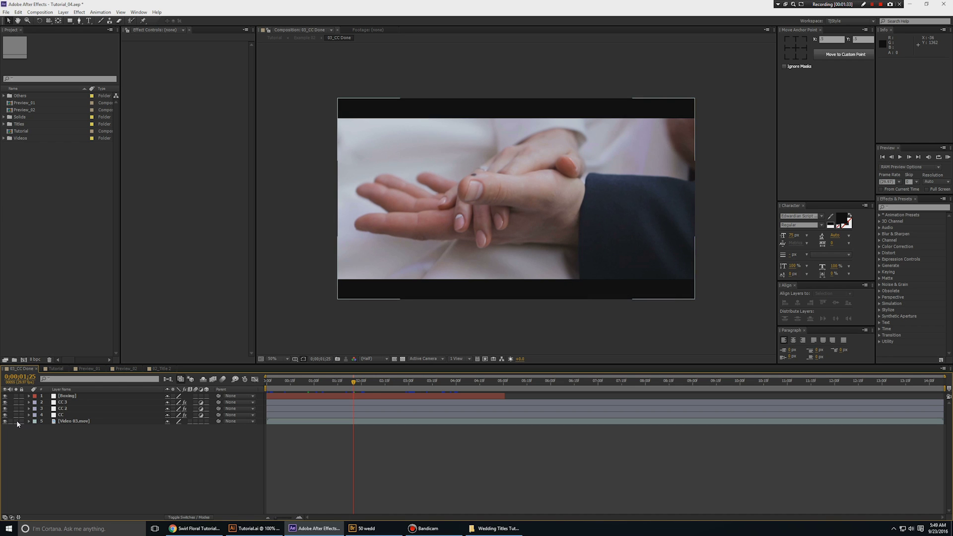
pyautogui.scroll(1, 440, 259)
pyautogui.press('`')
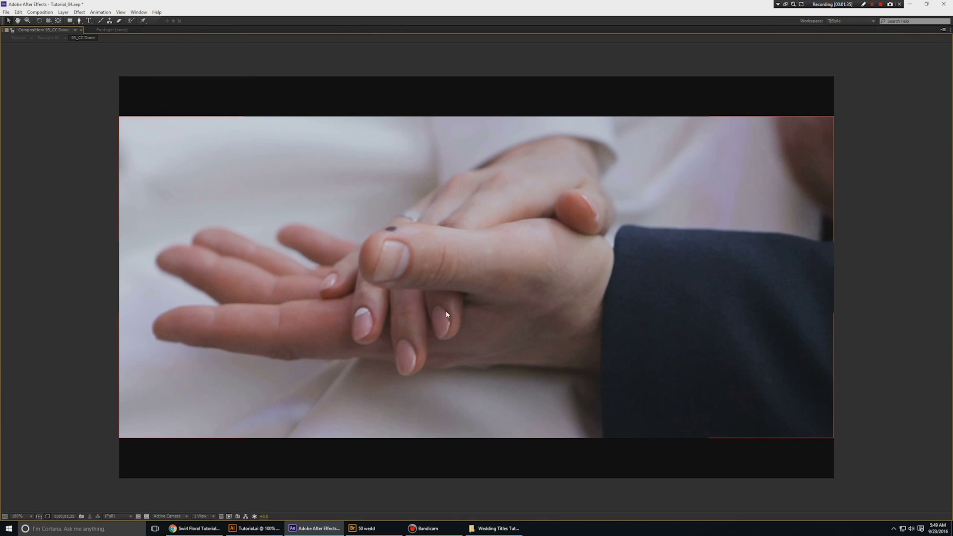
pyautogui.press('`')
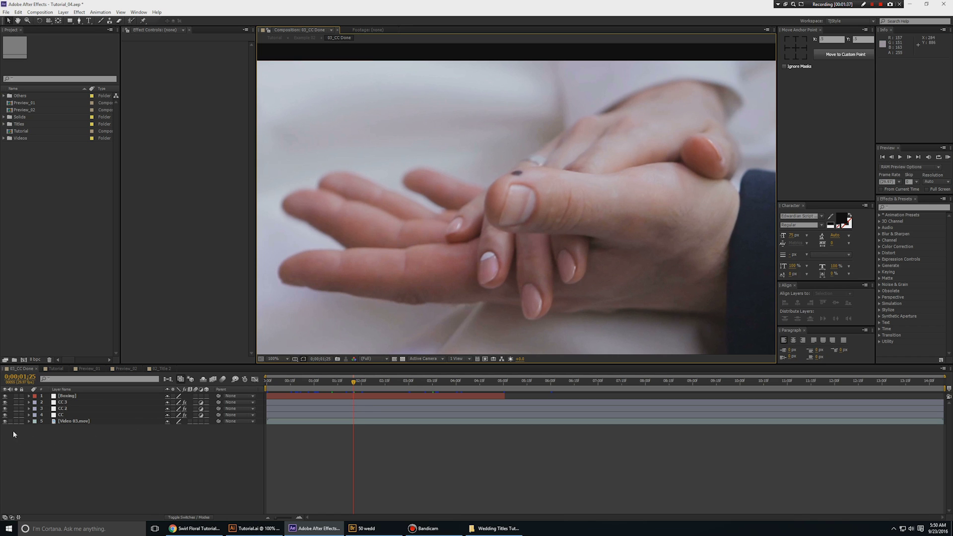
pyautogui.click(16, 421)
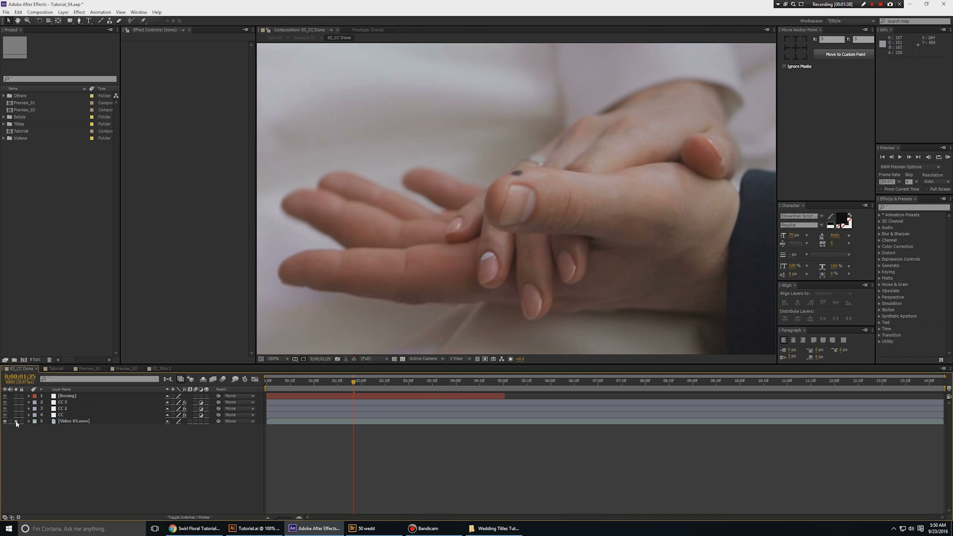
pyautogui.click(16, 422)
pyautogui.scroll(-1, 533, 214)
pyautogui.moveTo(570, 241); pyautogui.dragTo(536, 228)
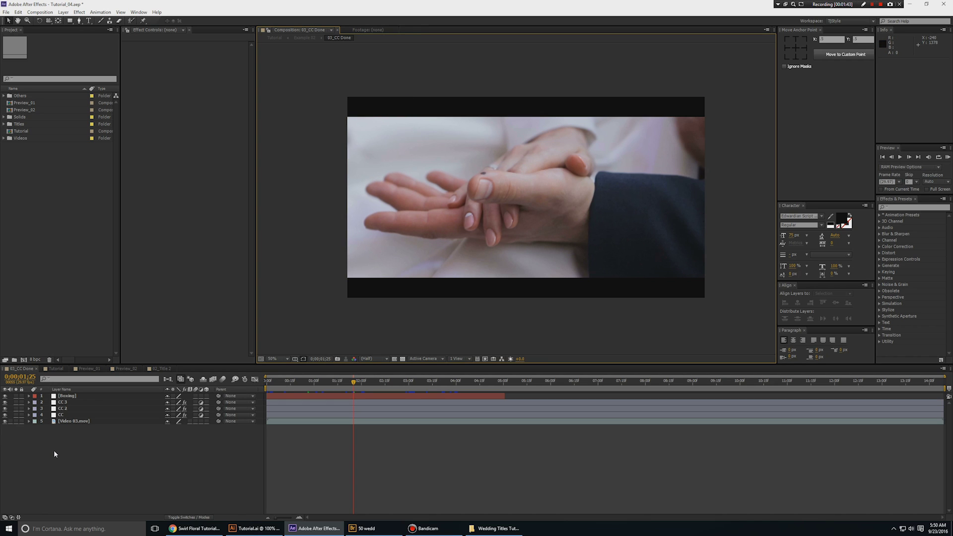
# RAM-preview the Preview_01 wedding title with numpad 0, then stop playback.
pyautogui.click(57, 369)
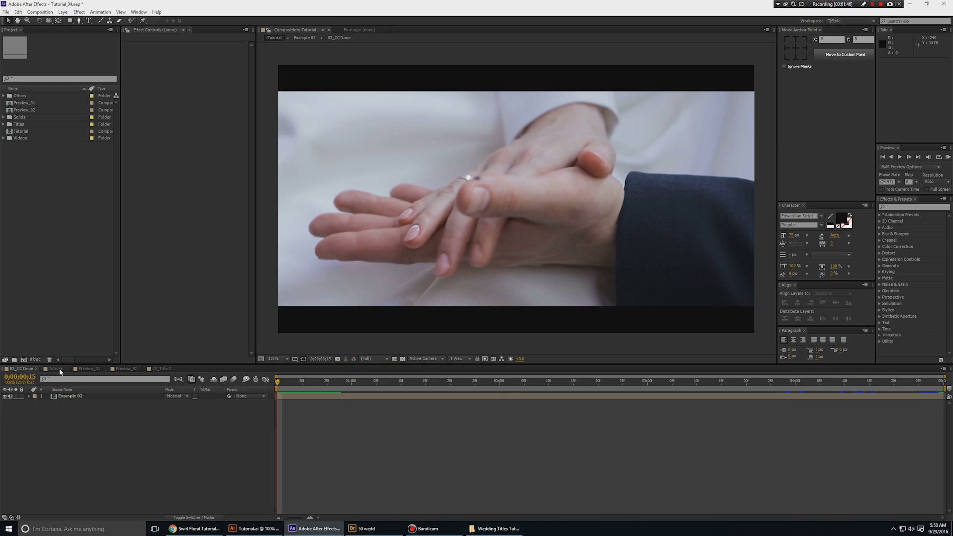
pyautogui.scroll(-2, 88, 366)
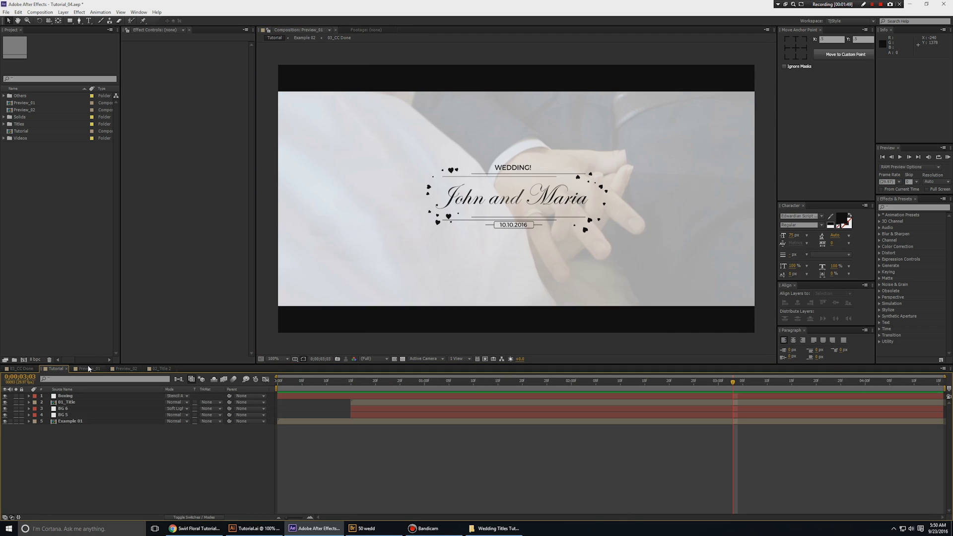
pyautogui.press('KP_0')
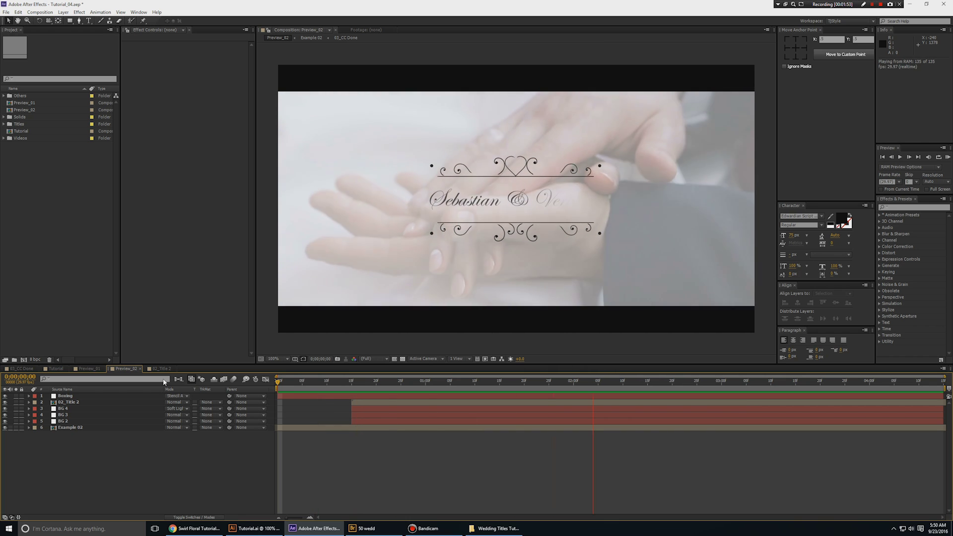
pyautogui.click(443, 447)
# Play the Tutorial composition's hands footage and return the playhead near the start.
pyautogui.click(52, 369)
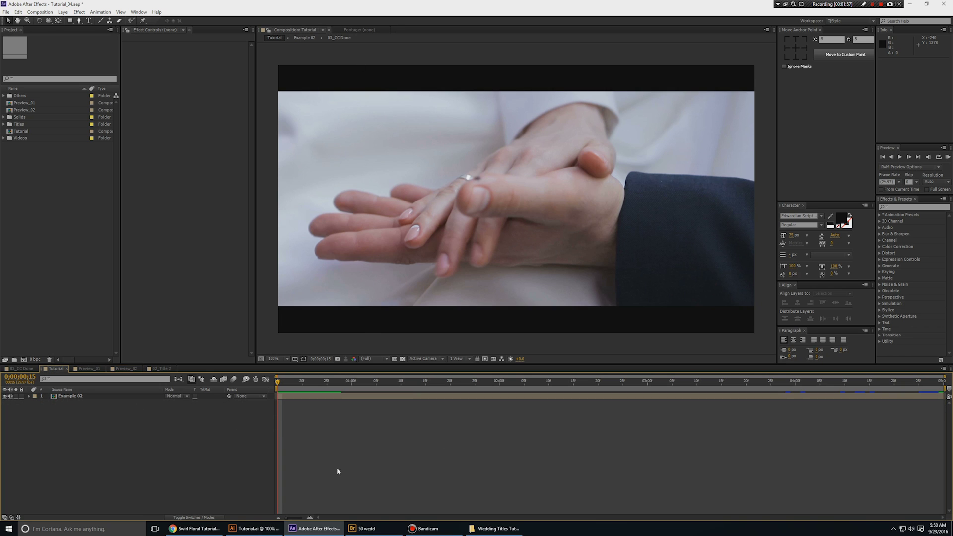
pyautogui.press('space')
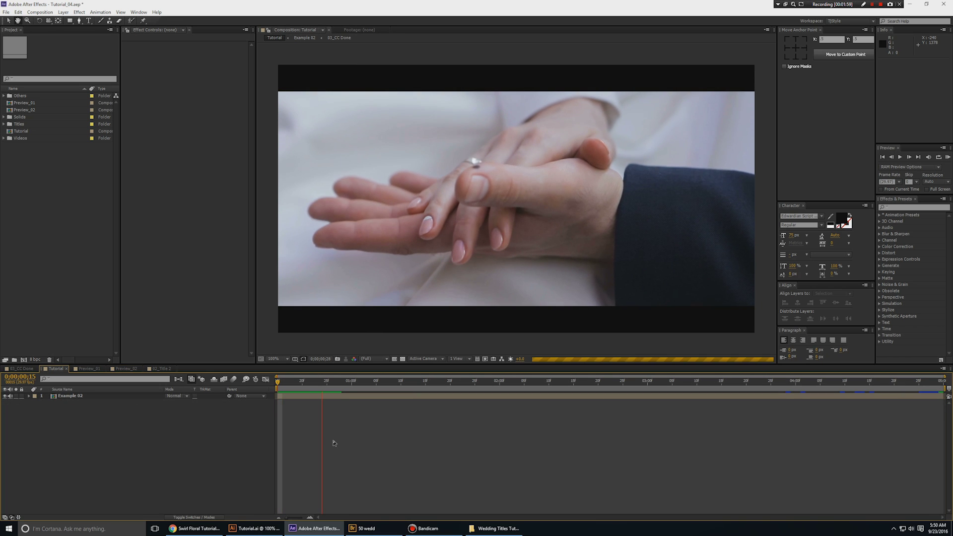
pyautogui.moveTo(360, 383); pyautogui.dragTo(196, 380)
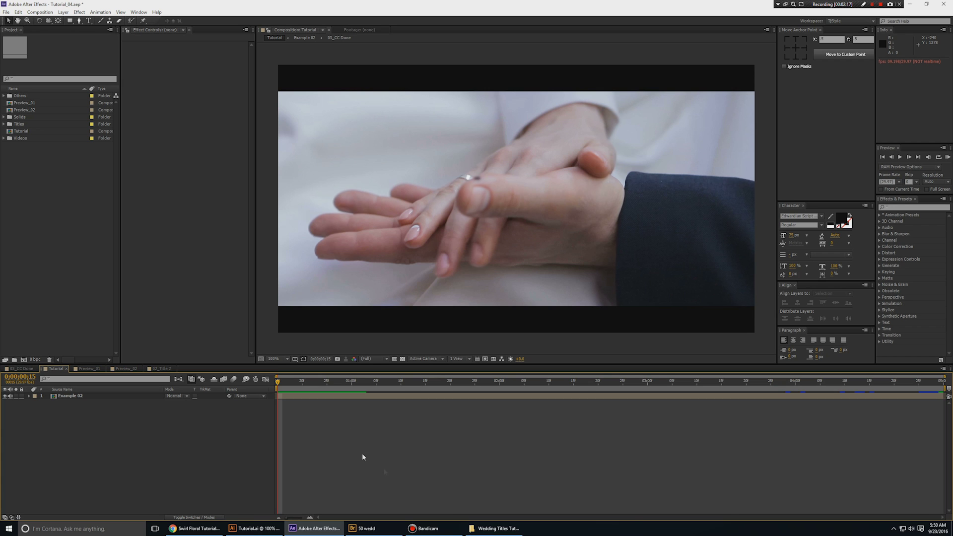
# Glance at the Illustrator artwork, preview the Preview_02 title, then bring Tutorial.ai forward.
pyautogui.click(254, 528)
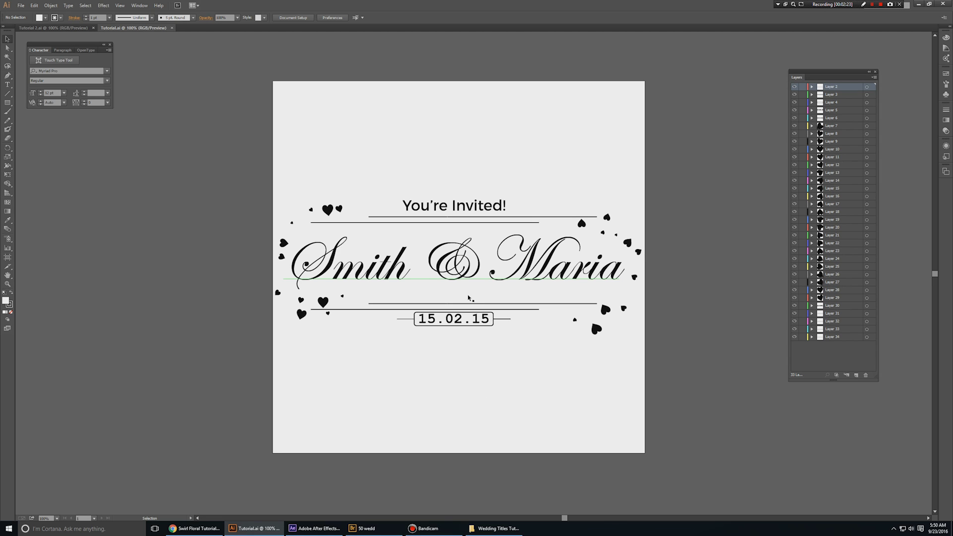
pyautogui.hotkey('alt', 'Tab')
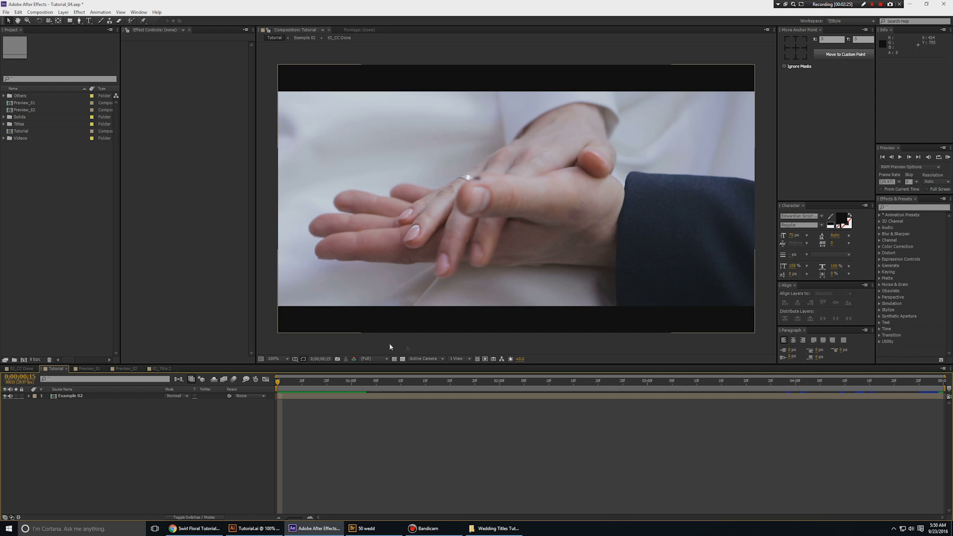
pyautogui.click(128, 368)
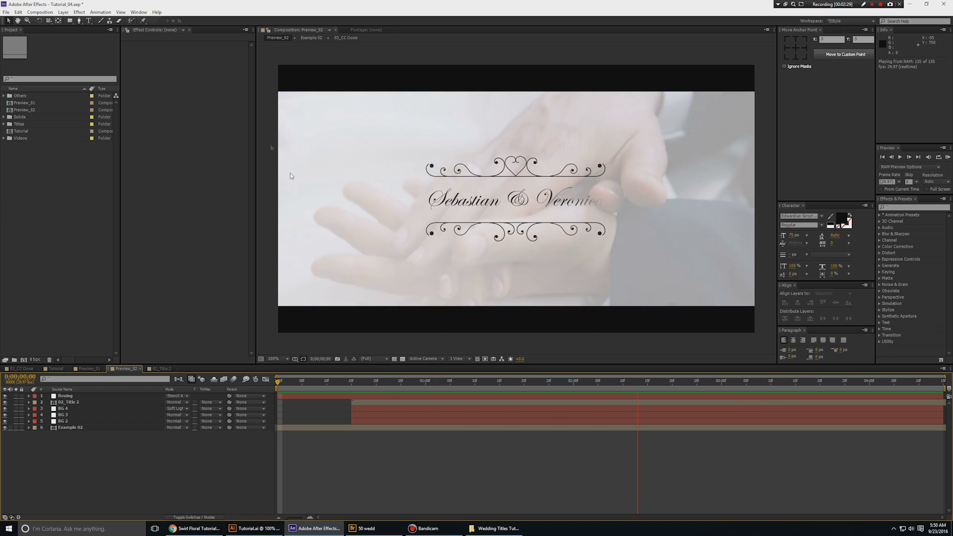
pyautogui.press('space')
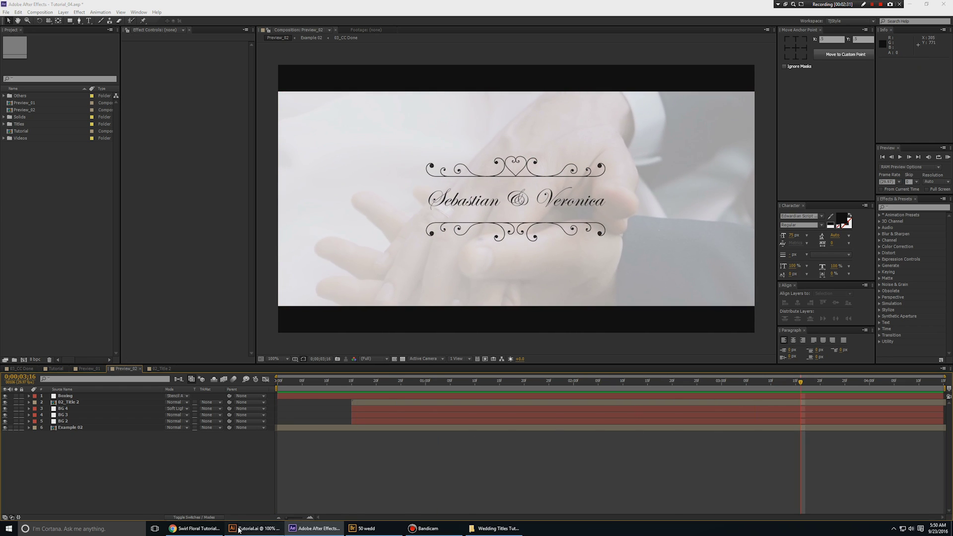
pyautogui.click(253, 528)
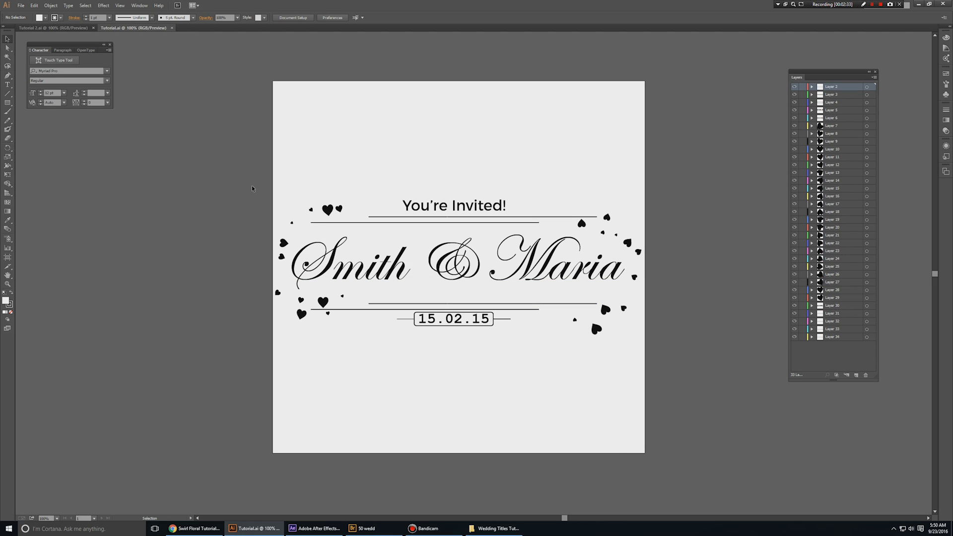
# Select and deselect all title artwork in Tutorial.ai, then in Tutorial 2.ai.
pyautogui.moveTo(253, 186); pyautogui.dragTo(660, 373)
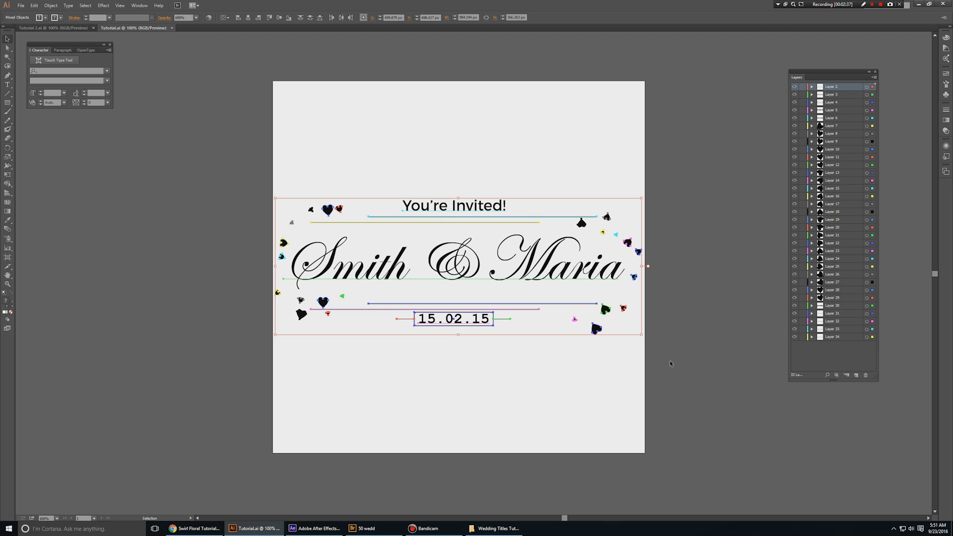
pyautogui.click(672, 362)
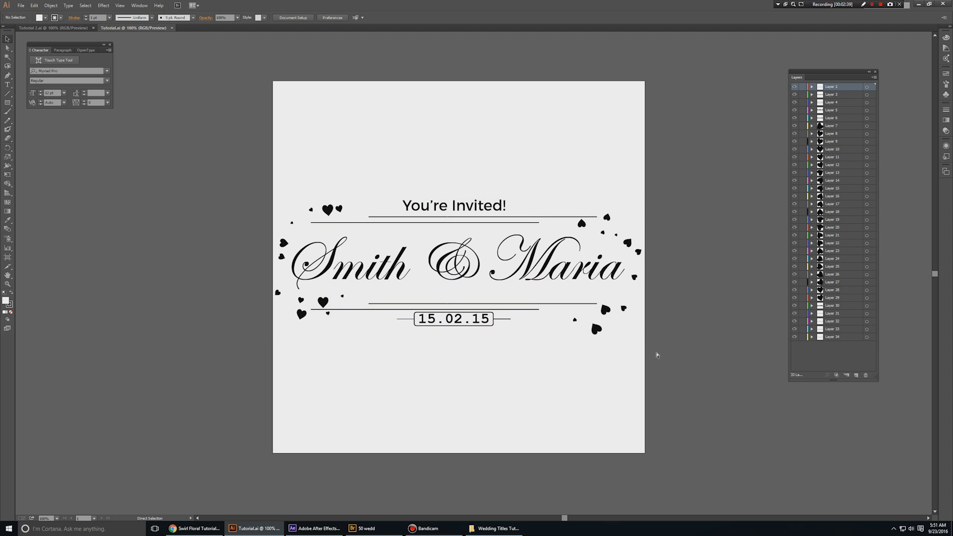
pyautogui.hotkey('ctrl', 'Tab')
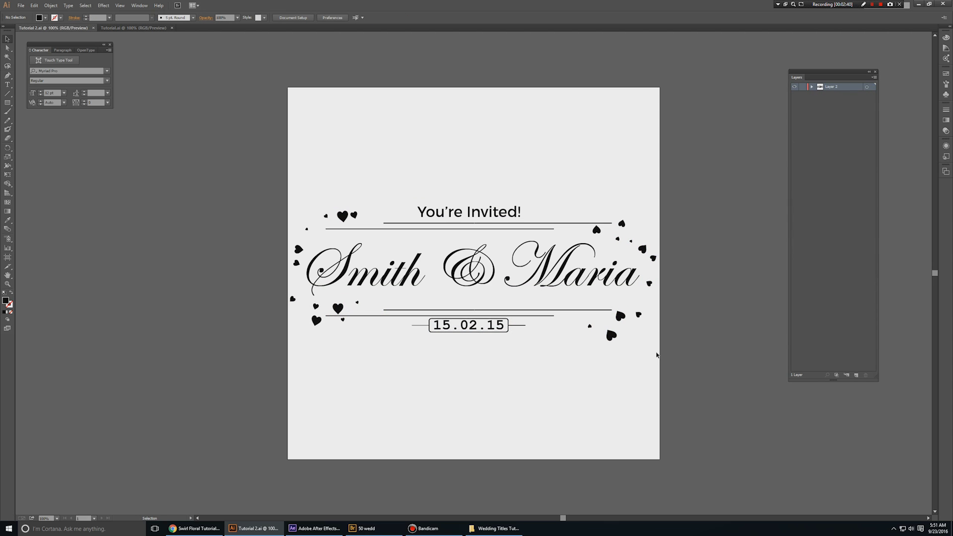
pyautogui.moveTo(219, 171); pyautogui.dragTo(700, 408)
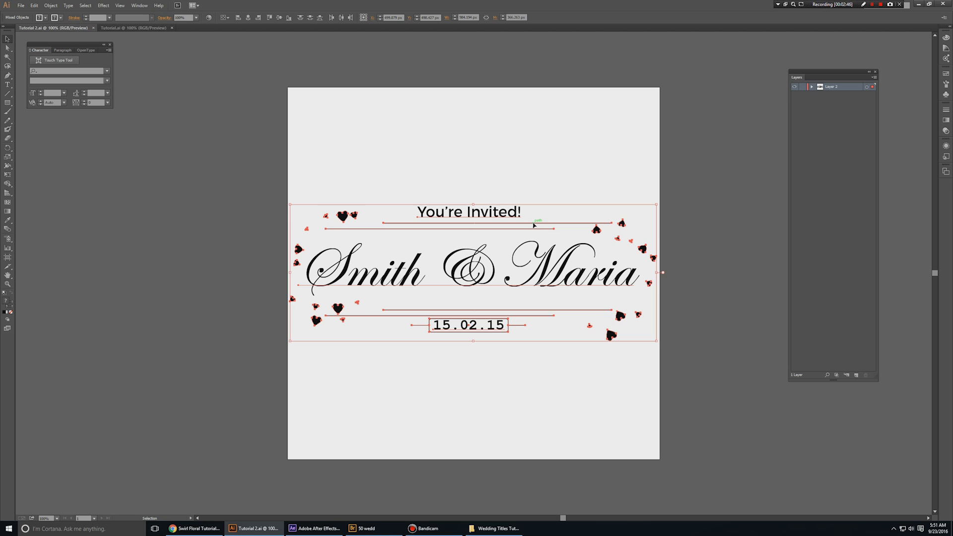
pyautogui.click(498, 157)
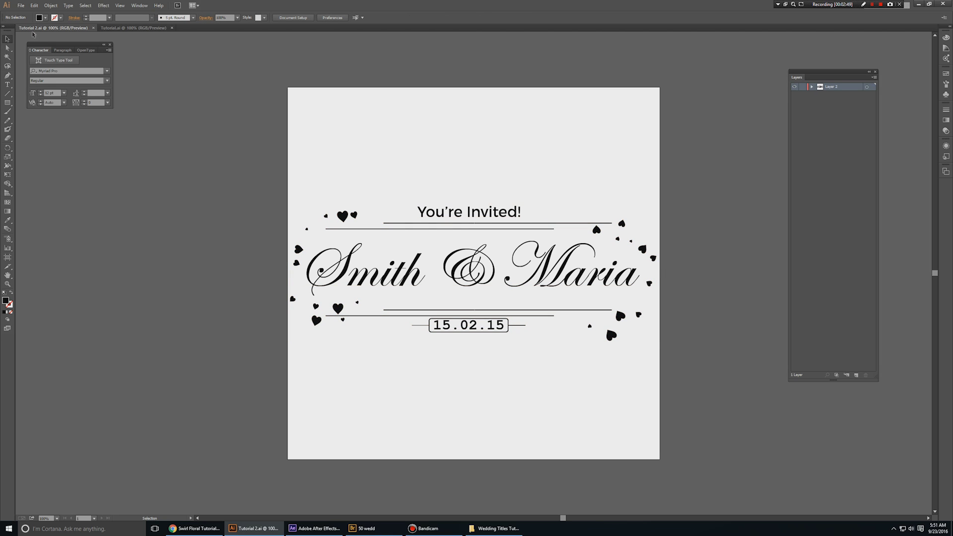
# Select the heart near You're Invited! in Tutorial.ai, then return to Tutorial 2.ai.
pyautogui.click(320, 526)
pyautogui.click(133, 28)
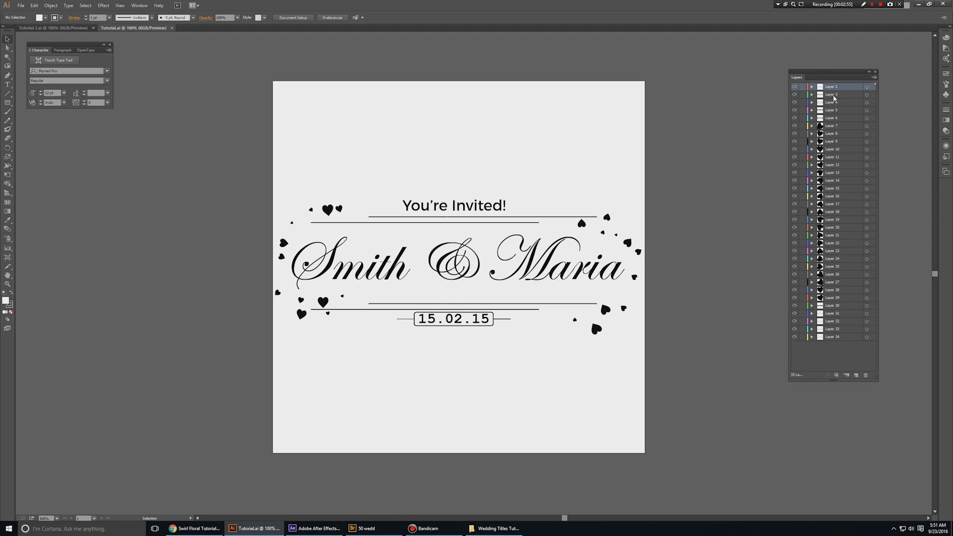
pyautogui.click(327, 210)
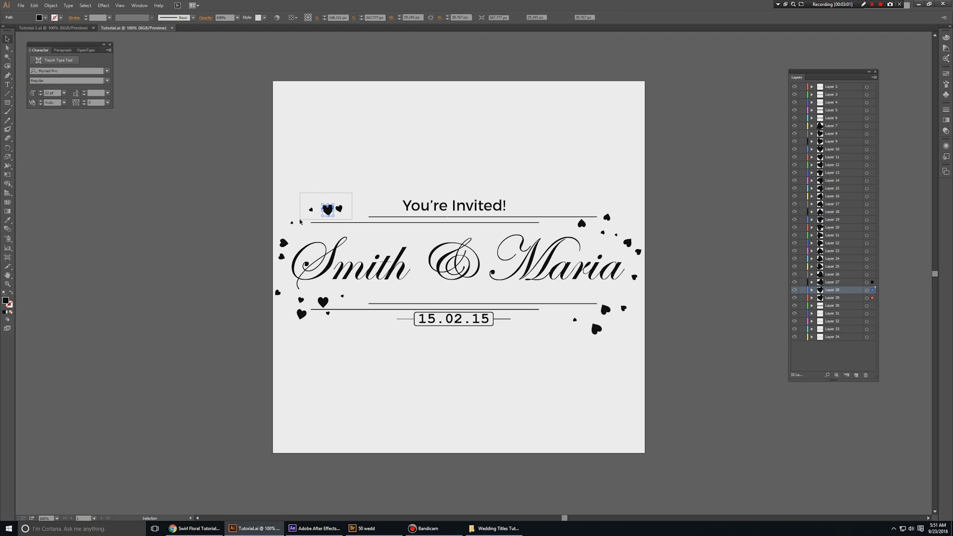
pyautogui.hotkey('ctrl', 'Tab')
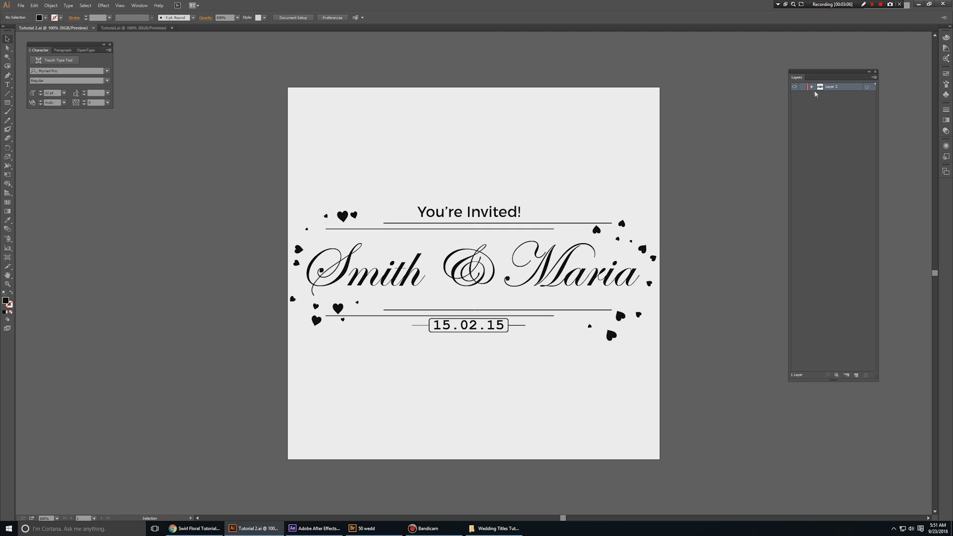
# Release the Layer 2 artwork to layers in sequence from the Layers panel menu.
pyautogui.click(874, 78)
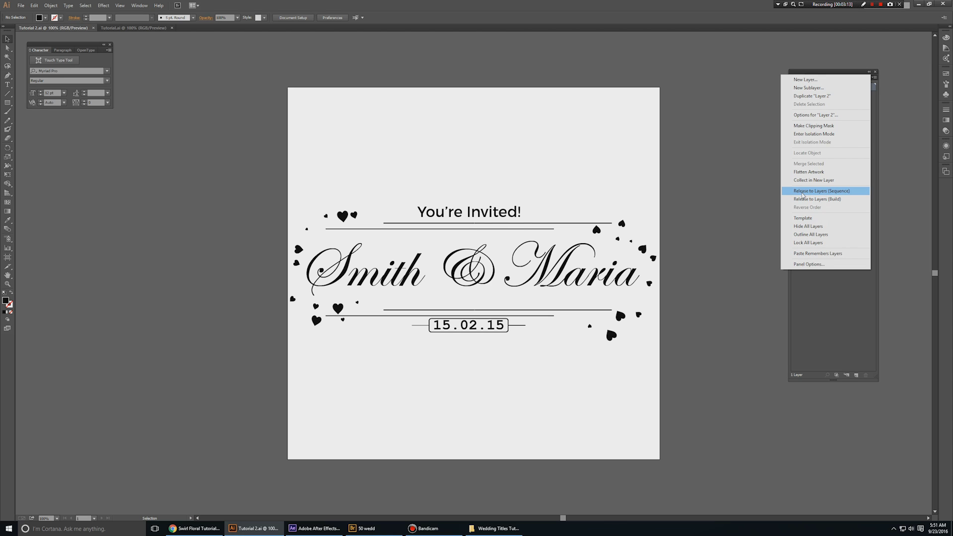
pyautogui.click(813, 192)
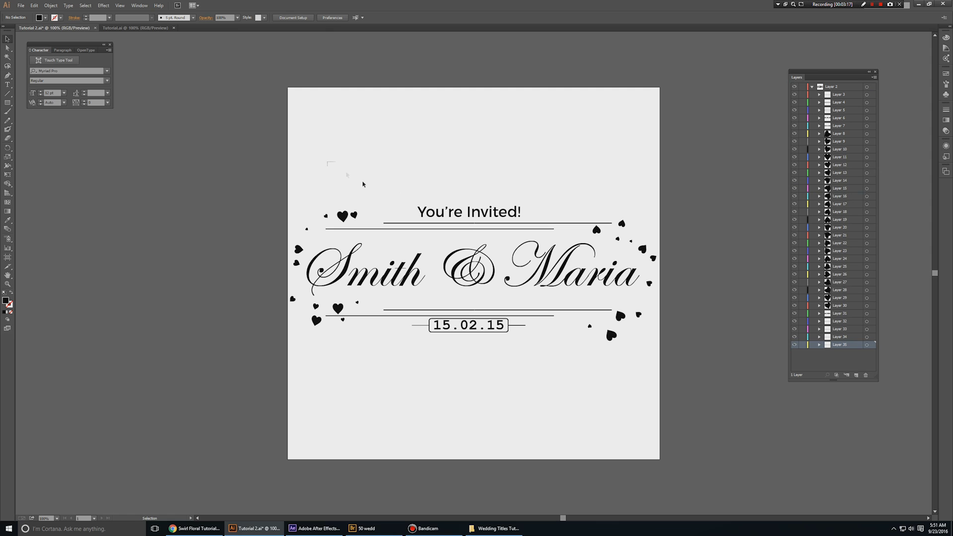
pyautogui.moveTo(328, 162); pyautogui.dragTo(597, 179)
# Move Layer 3 through Layer 35 out of Layer 2 to the top level.
pyautogui.click(844, 94)
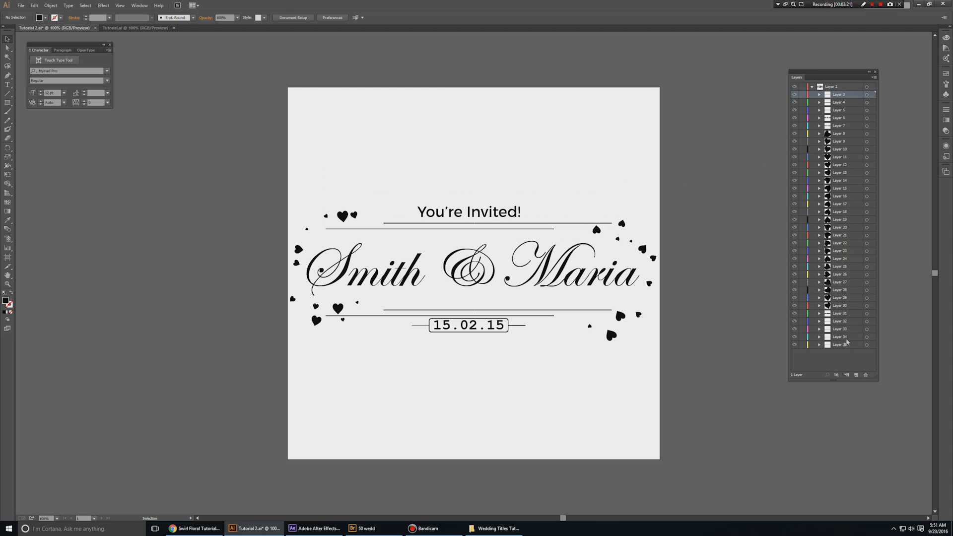
pyautogui.keyDown('shift'); pyautogui.click(843, 346); pyautogui.keyUp('shift')
pyautogui.moveTo(842, 349); pyautogui.dragTo(844, 362)
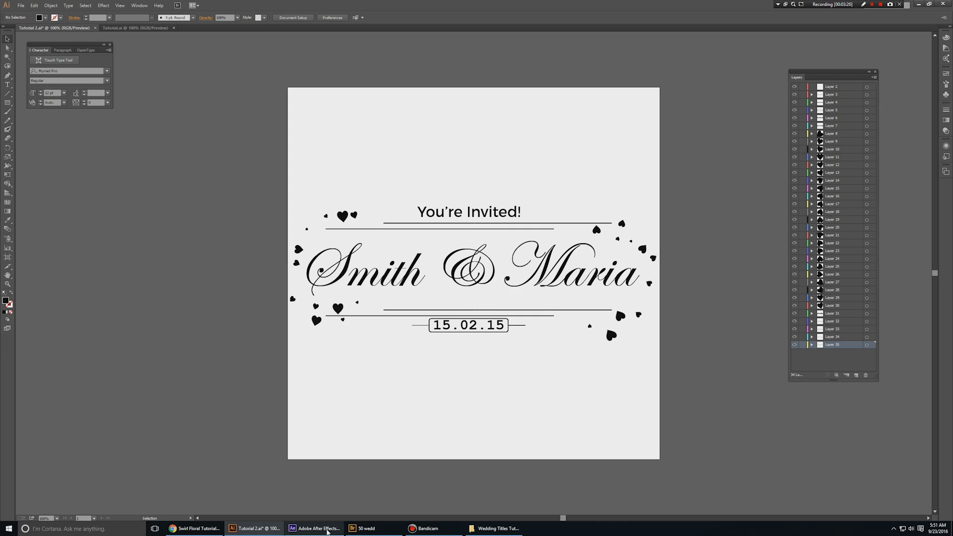
pyautogui.click(318, 529)
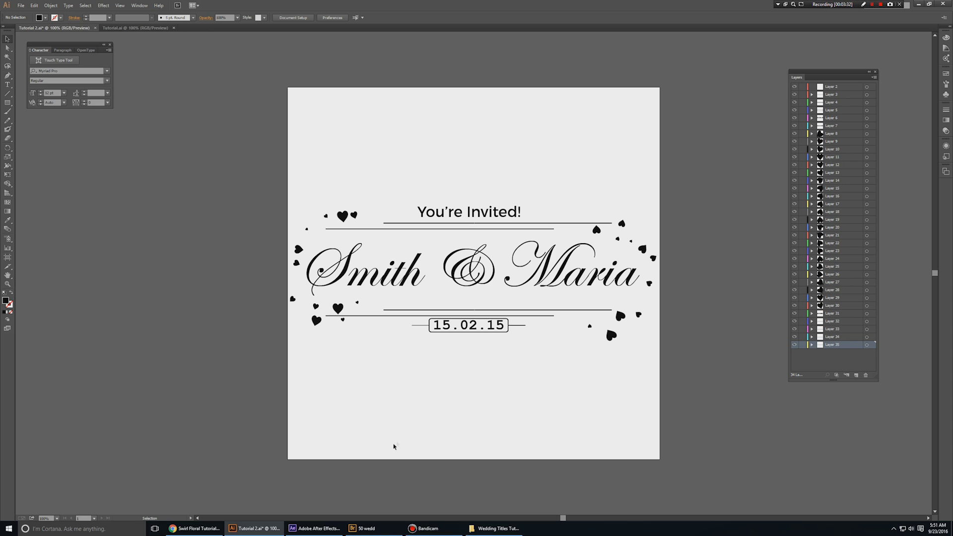
# Compare the YouTube swirl tutorial with the selected title artwork in Illustrator.
pyautogui.click(195, 529)
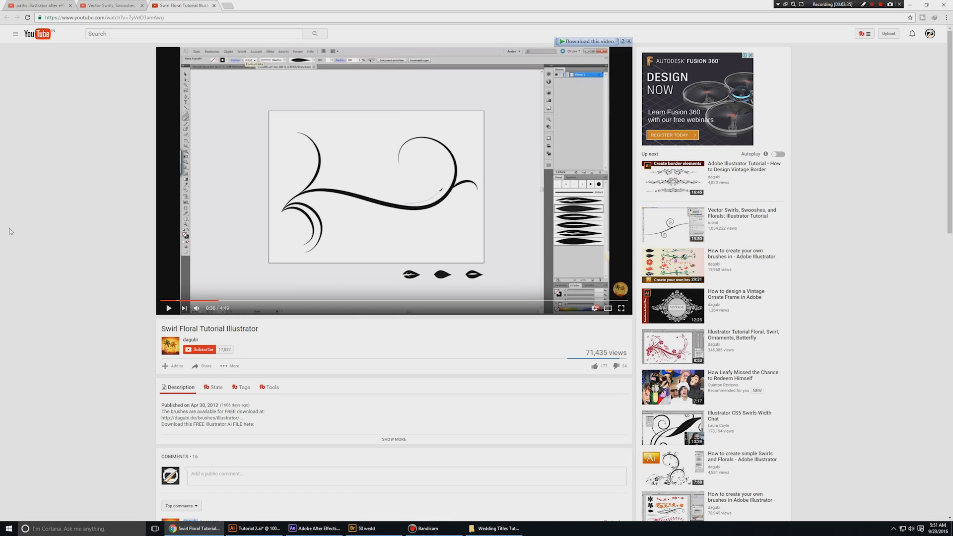
pyautogui.hotkey('alt', 'Tab')
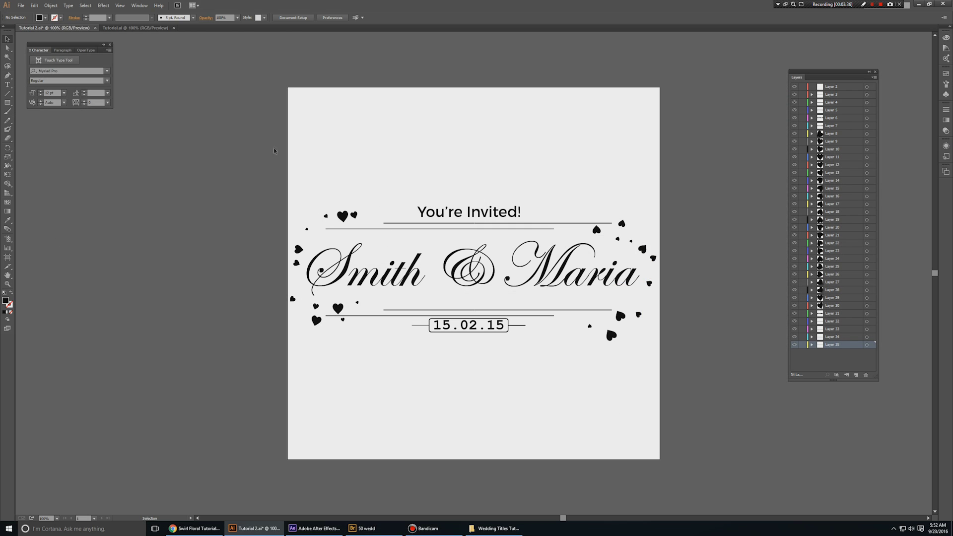
pyautogui.moveTo(274, 147); pyautogui.dragTo(677, 396)
pyautogui.hotkey('alt', 'Tab')
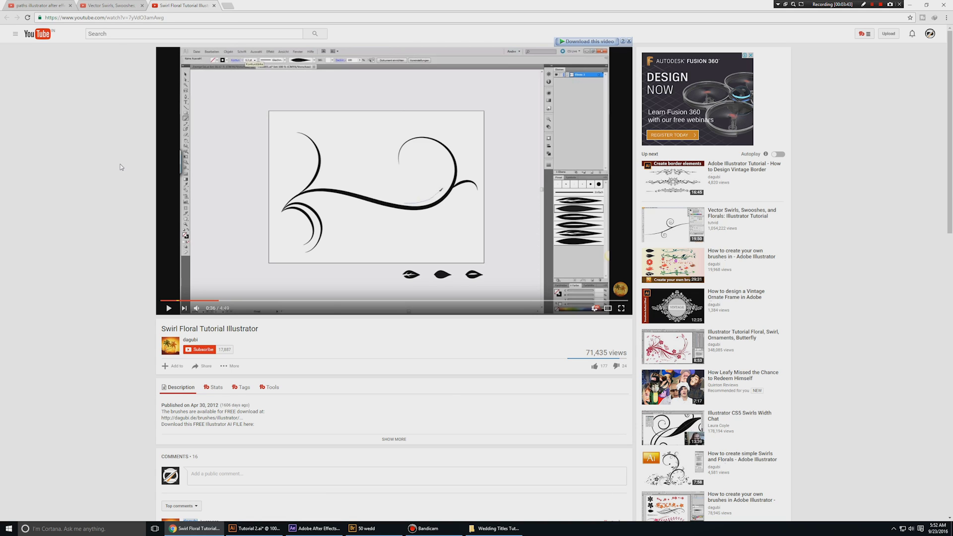
# Mute and play the Vector Swirls tutorial video in Chrome.
pyautogui.hotkey('ctrl', 'Tab')
pyautogui.hotkey('ctrl', 'Tab')
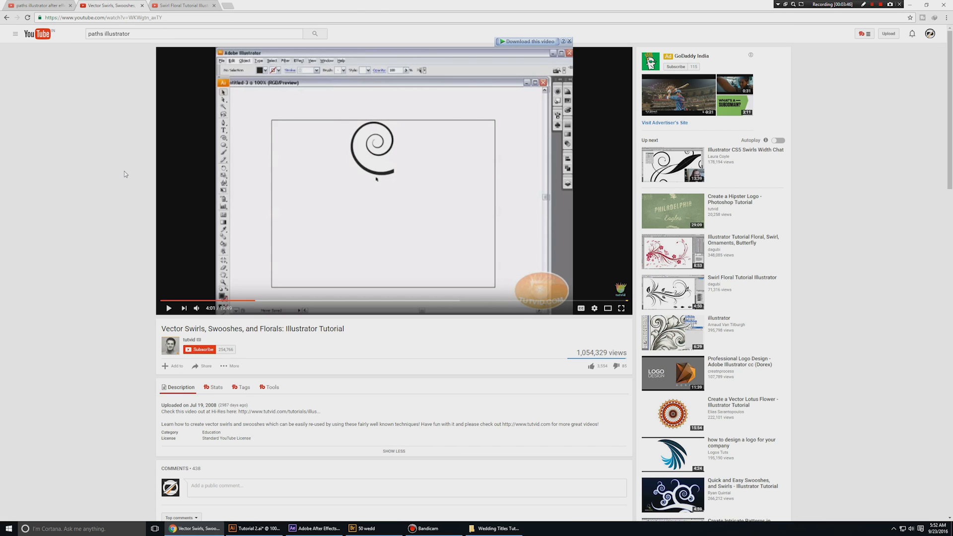
pyautogui.click(198, 310)
pyautogui.click(321, 215)
pyautogui.hotkey('ctrl', 'Tab')
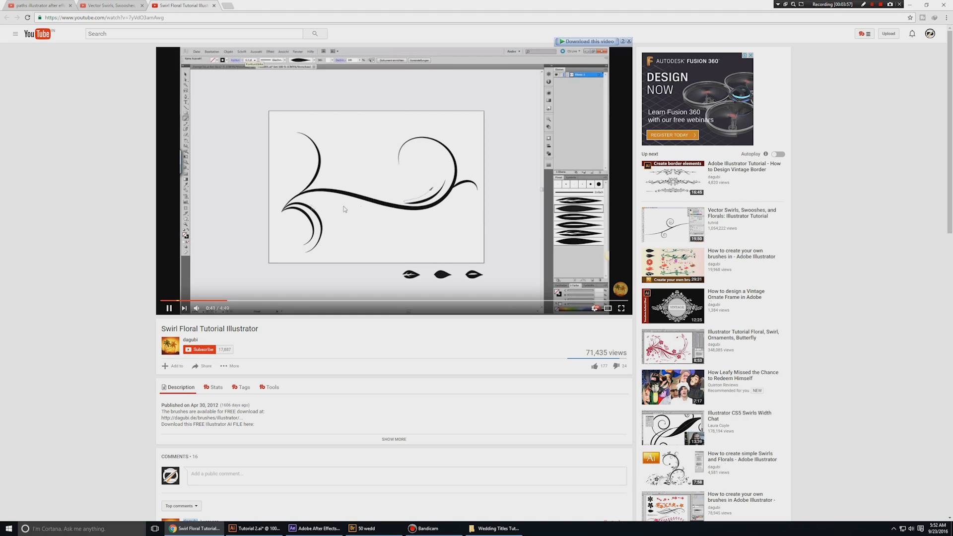
# Watch the swirl tutorial full screen, exit with Esc, then bring up Adobe Bridge.
pyautogui.doubleClick(474, 219)
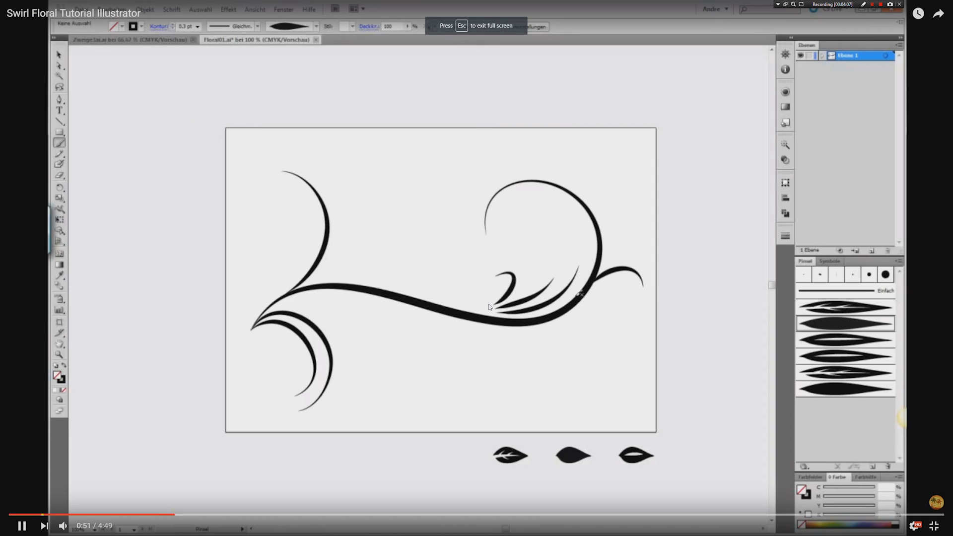
pyautogui.press('Escape')
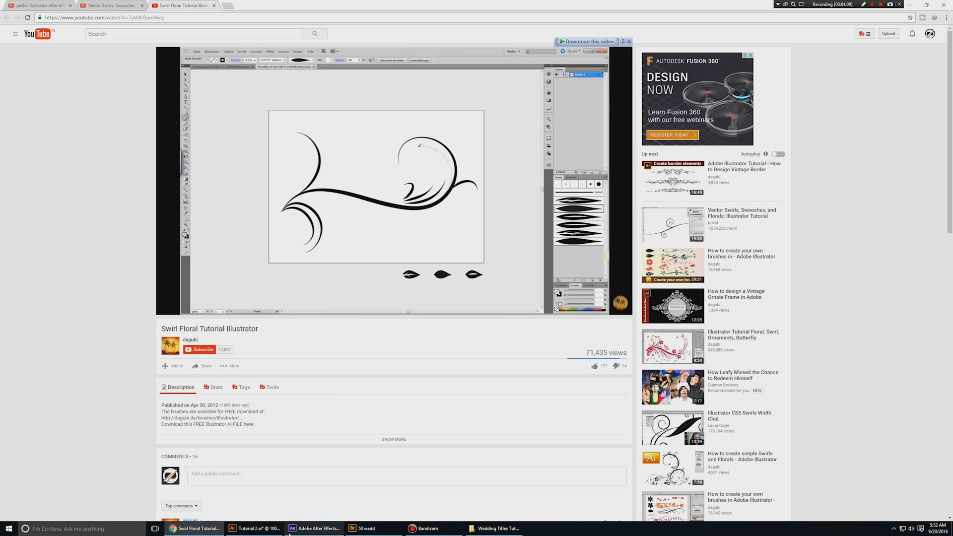
pyautogui.click(269, 532)
pyautogui.click(269, 531)
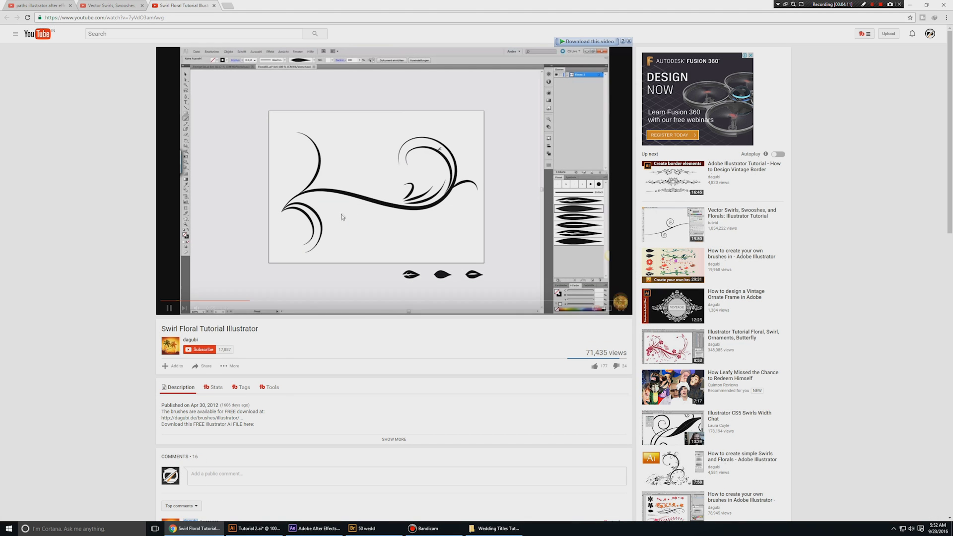
pyautogui.click(368, 529)
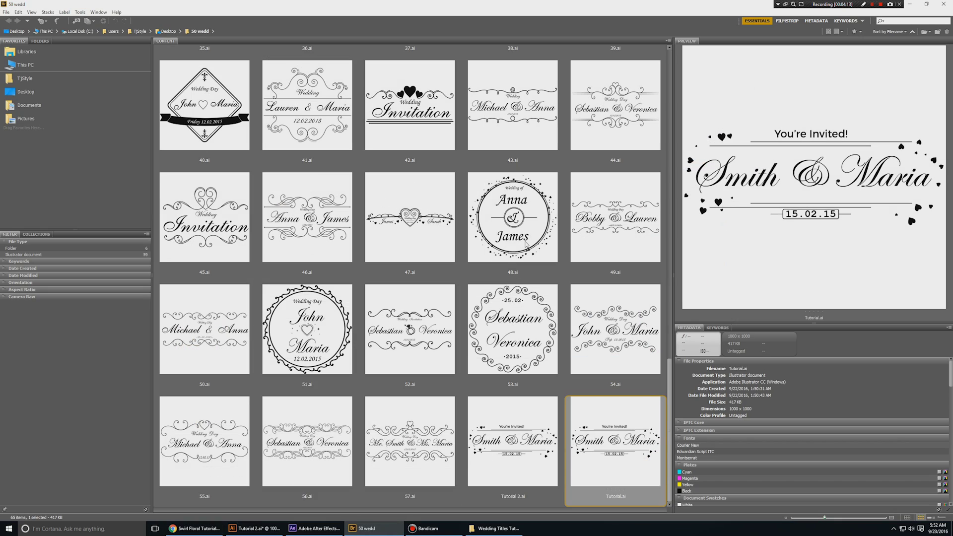
# Preview the 51.ai John & Maria and 37.ai Sebastian & Veronica designs.
pyautogui.scroll(-10, 526, 245)
pyautogui.click(355, 314)
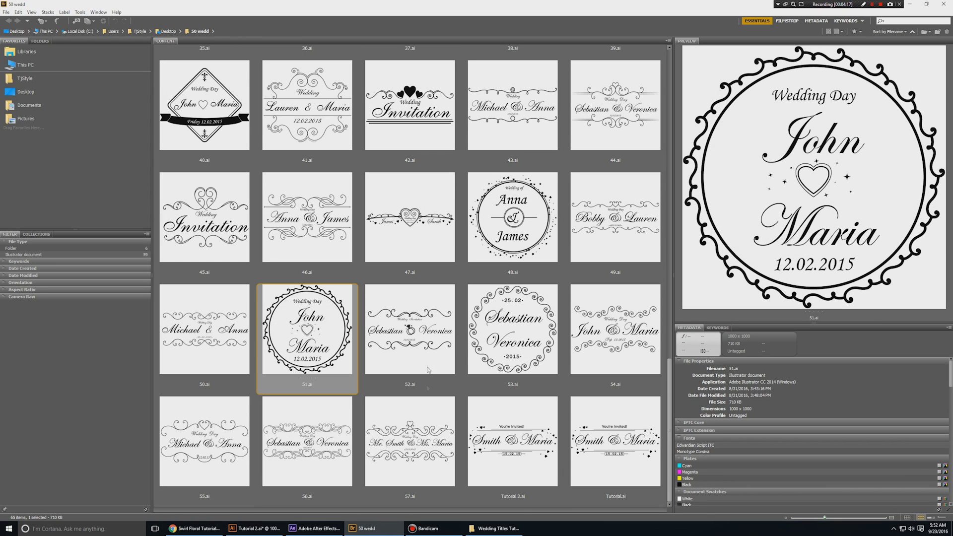
pyautogui.scroll(5, 478, 367)
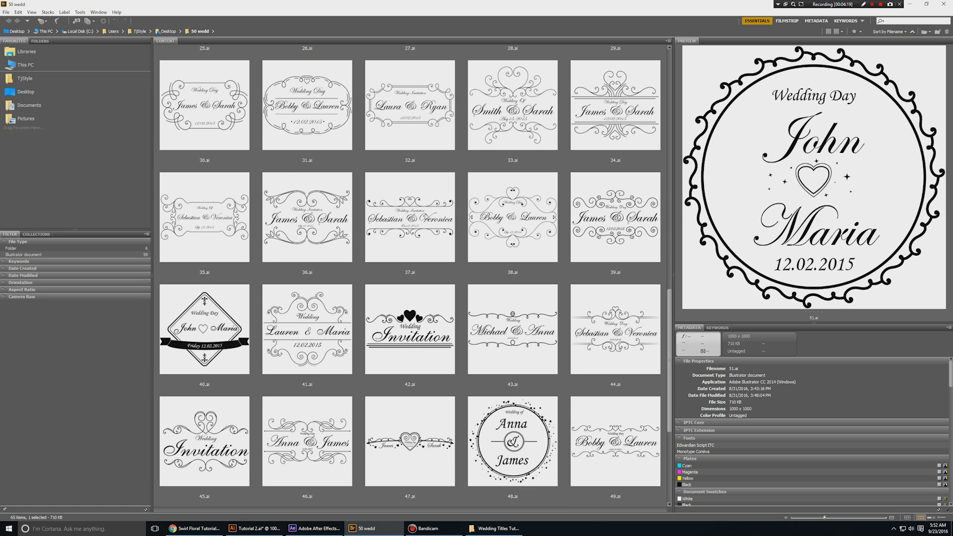
pyautogui.click(426, 215)
pyautogui.scroll(2, 493, 243)
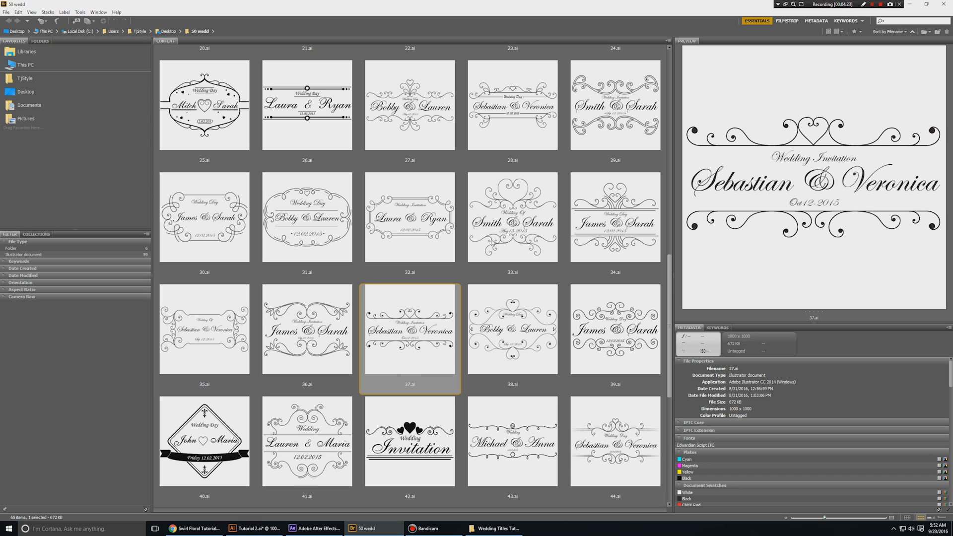
pyautogui.scroll(4, 492, 242)
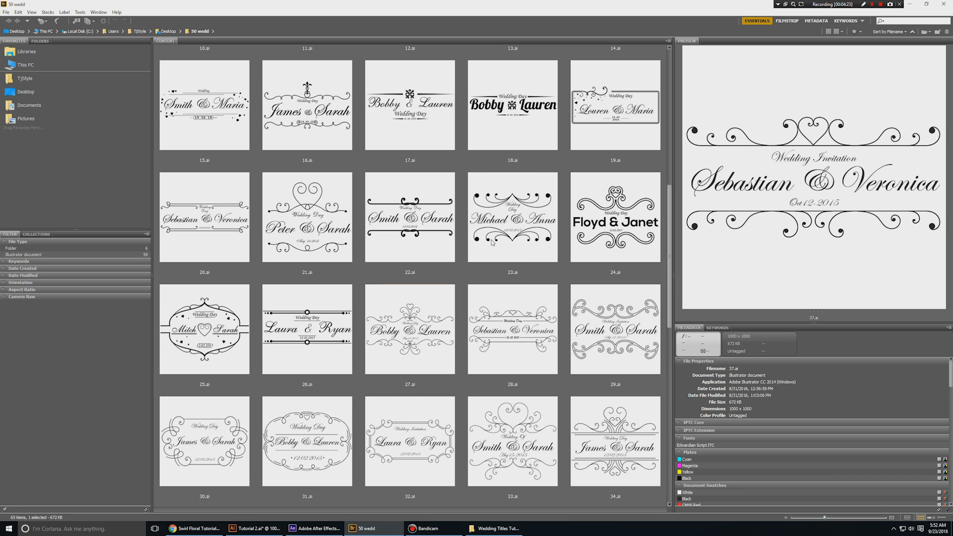
pyautogui.scroll(8, 492, 243)
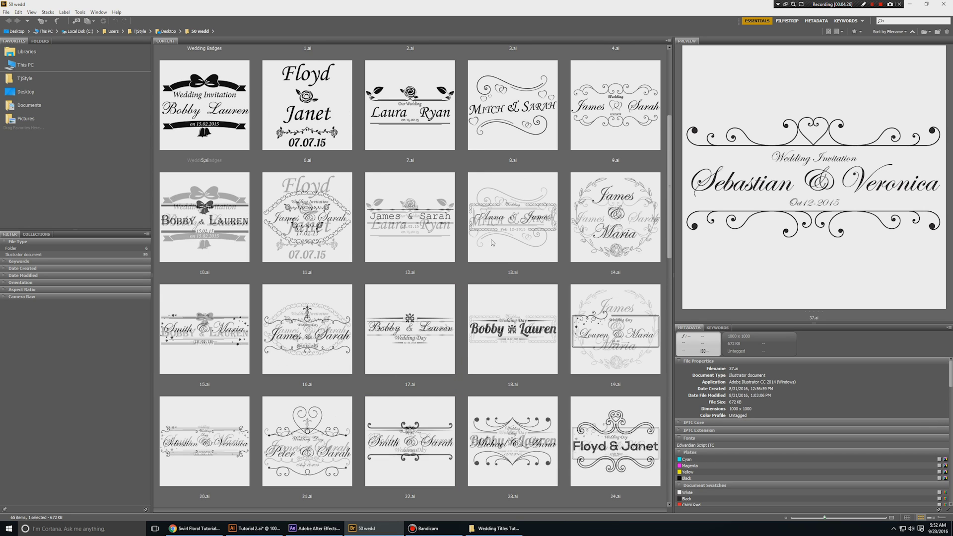
pyautogui.scroll(-2, 492, 242)
# Preview designs 13.ai, 12.ai, 11.ai, 15.ai Smith & Maria, 16.ai and 17.ai.
pyautogui.click(485, 223)
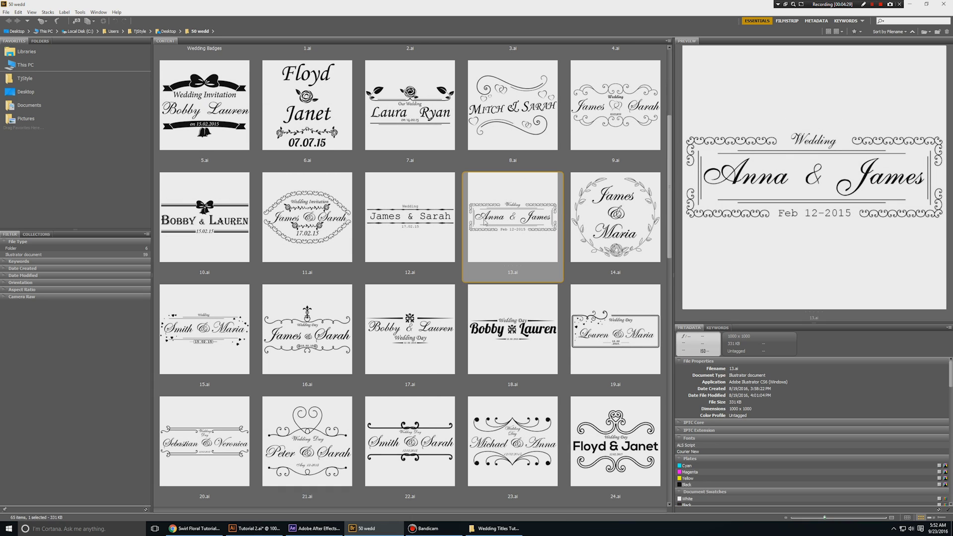
pyautogui.click(402, 229)
pyautogui.click(325, 224)
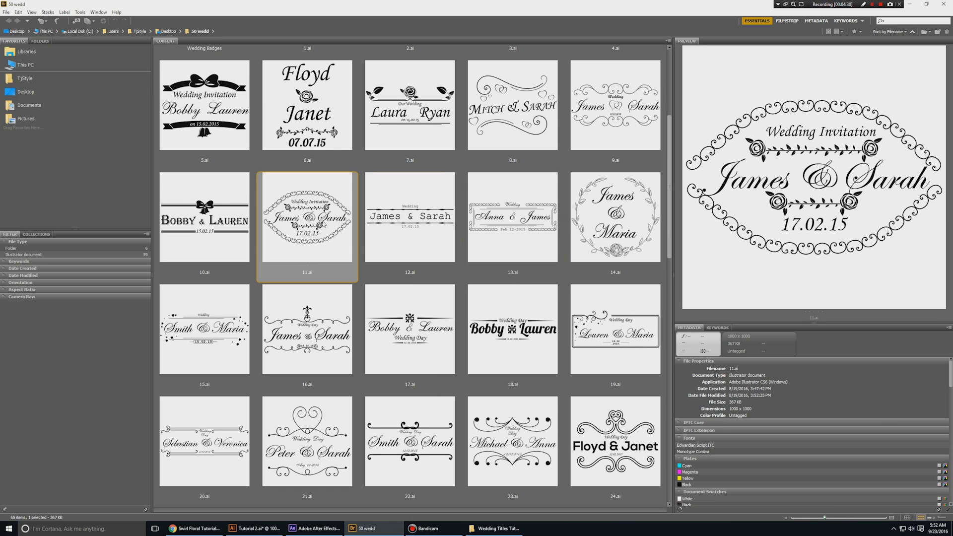
pyautogui.click(247, 320)
pyautogui.click(314, 333)
pyautogui.click(387, 341)
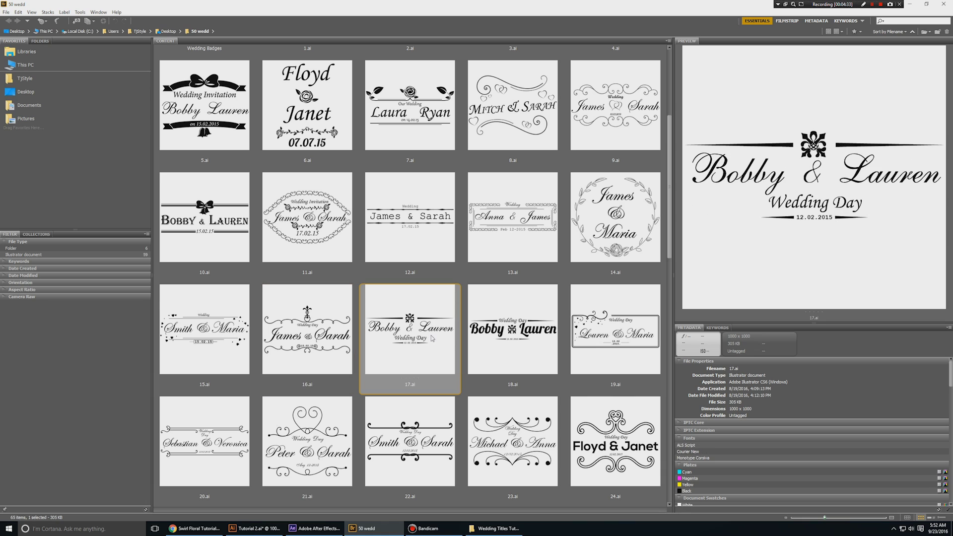
# Preview designs 26.ai, 31.ai, 32.ai, 33.ai and 38.ai, finishing on 37.ai.
pyautogui.scroll(-4, 436, 336)
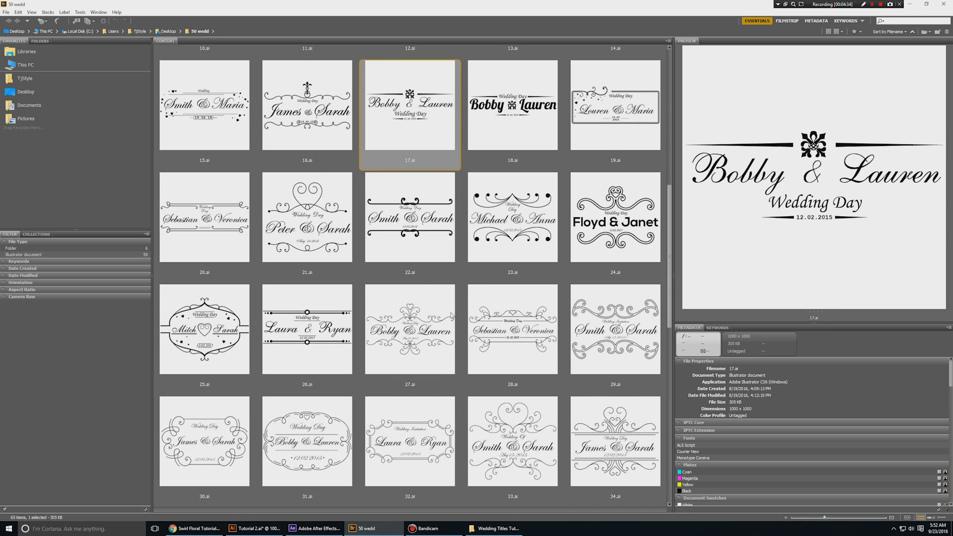
pyautogui.click(296, 344)
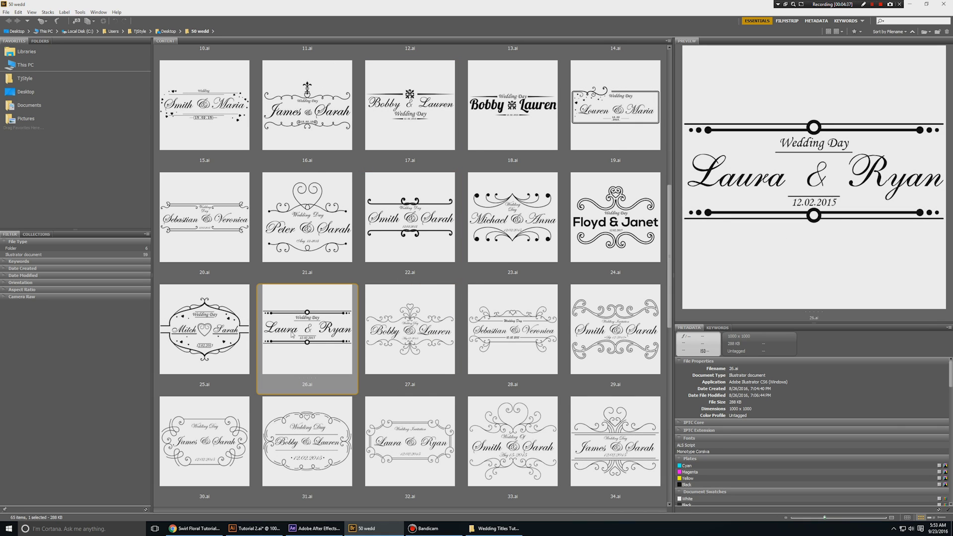
pyautogui.scroll(-2, 334, 321)
pyautogui.click(330, 307)
pyautogui.click(420, 322)
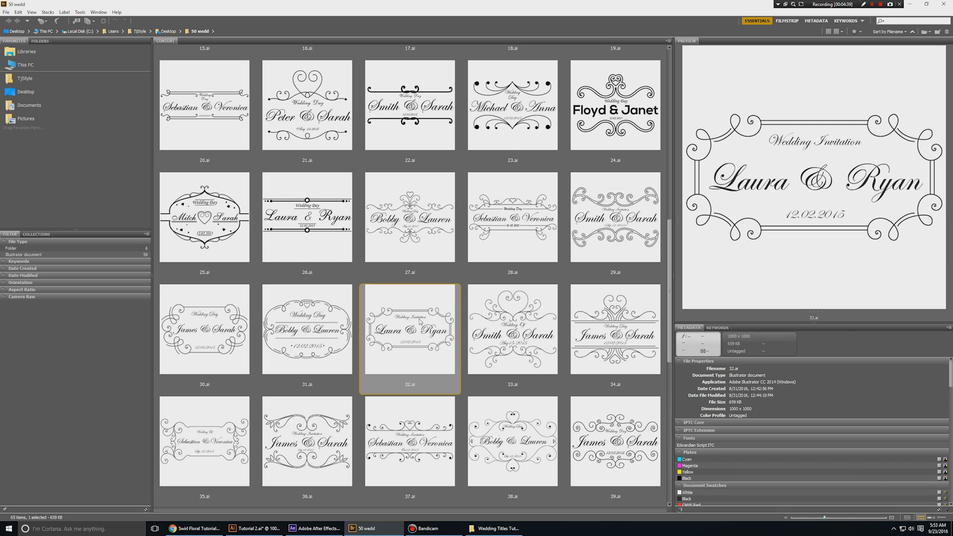
pyautogui.click(510, 324)
pyautogui.scroll(-2, 510, 324)
pyautogui.click(510, 324)
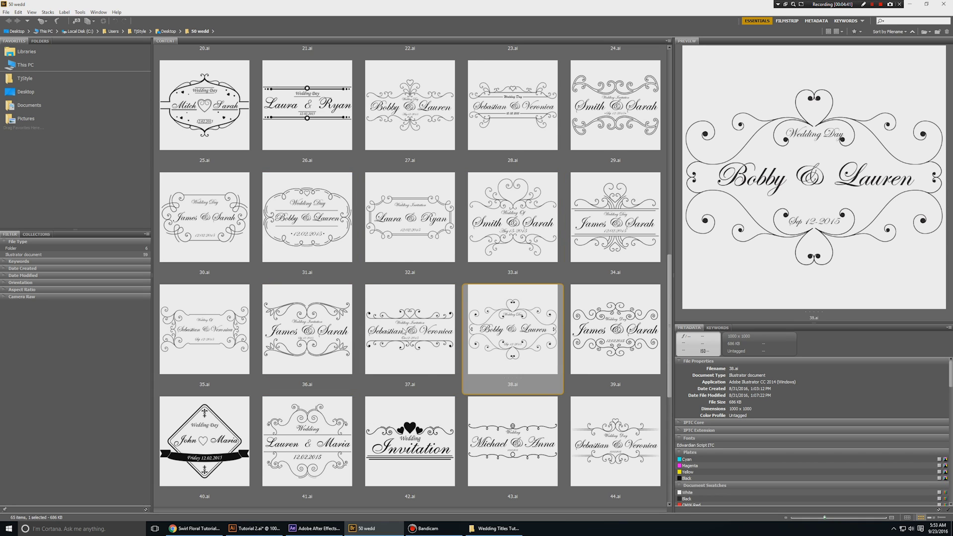
pyautogui.click(404, 331)
pyautogui.scroll(8, 403, 331)
pyautogui.scroll(-8, 403, 329)
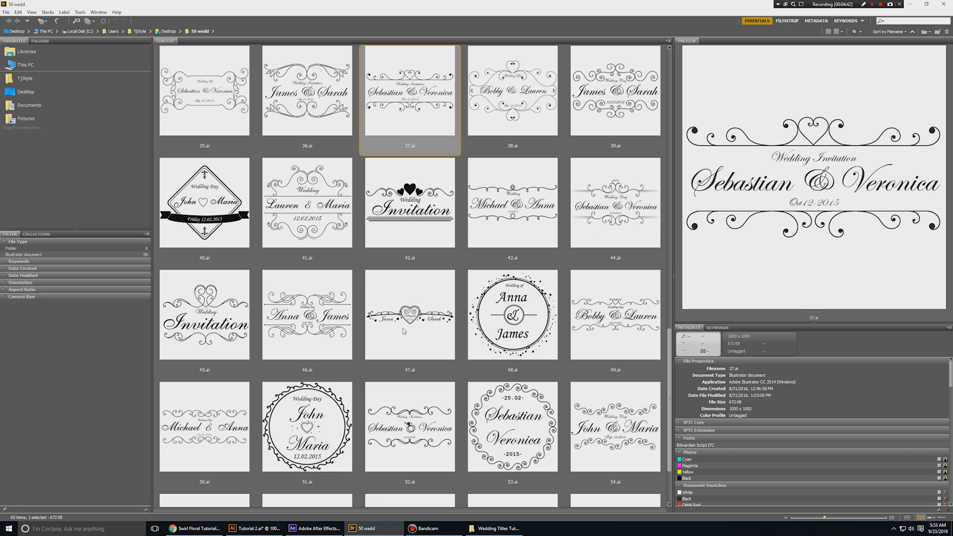
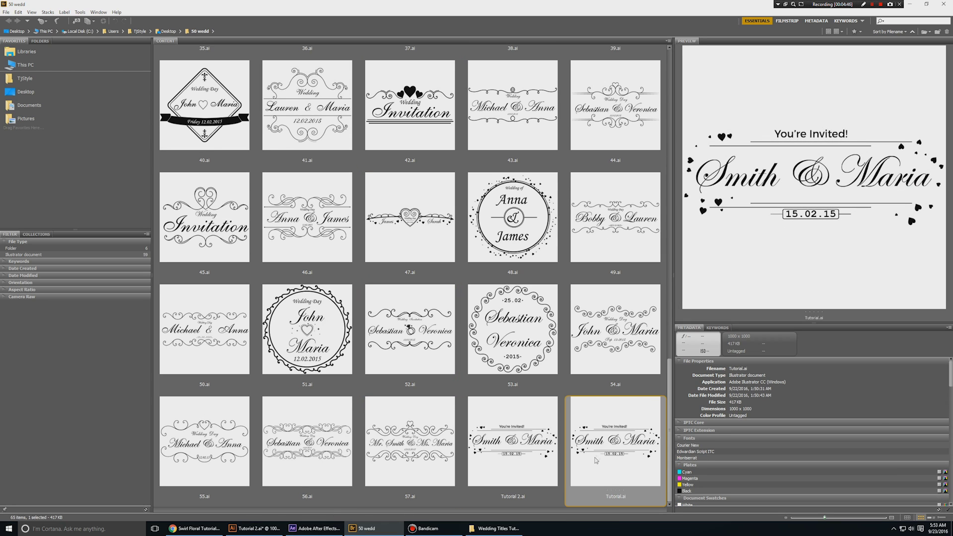
# Preview Tutorial 2.ai in Bridge and open it in Illustrator.
pyautogui.click(529, 442)
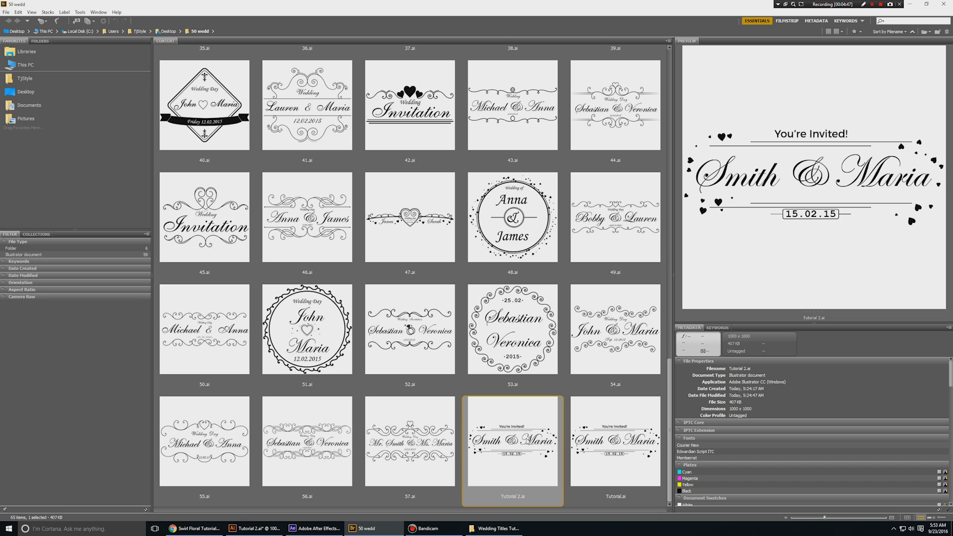
pyautogui.doubleClick(529, 440)
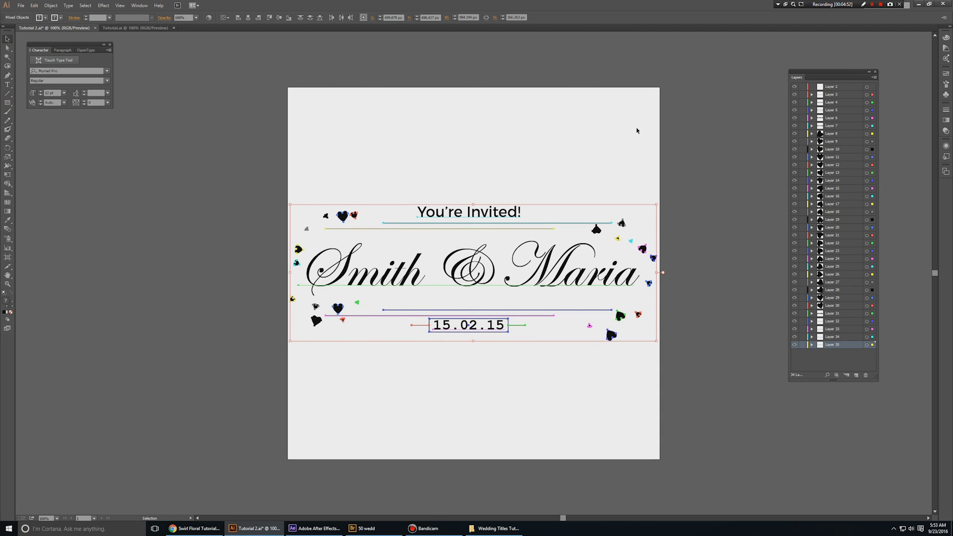
# Switch to the Tutorial.ai document and inspect its title artwork by selecting it.
pyautogui.hotkey('ctrl', 'Tab')
pyautogui.moveTo(246, 171); pyautogui.dragTo(666, 403)
pyautogui.click(463, 508)
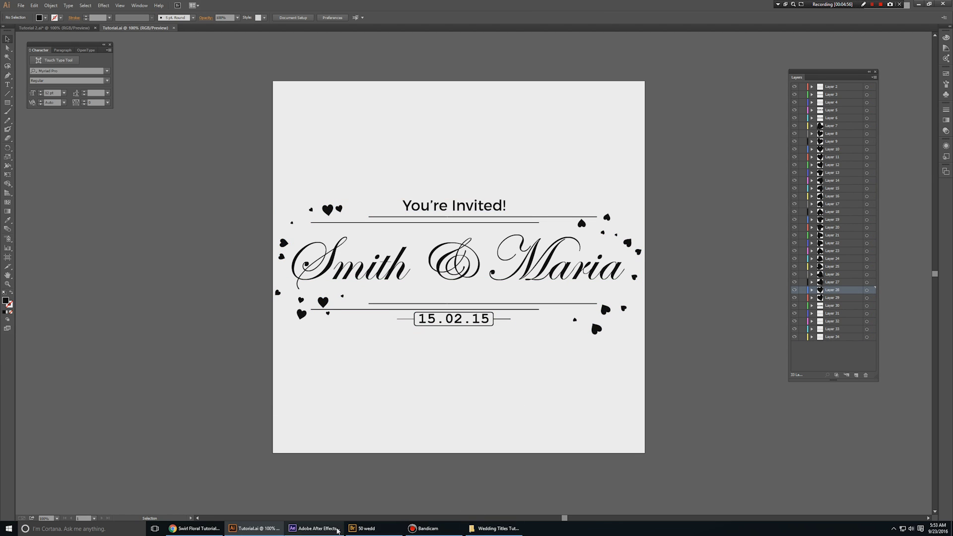
# Drag Tutorial.ai from Bridge into the After Effects Project panel.
pyautogui.click(315, 528)
pyautogui.click(386, 529)
pyautogui.moveTo(622, 459); pyautogui.dragTo(69, 231)
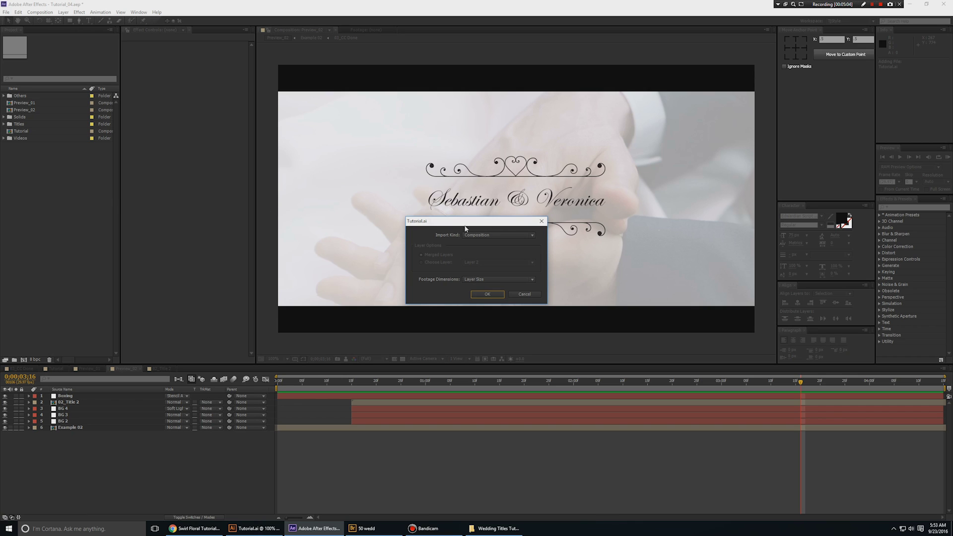
# Import the Illustrator file as a Composition with Layer Size footage dimensions.
pyautogui.click(485, 236)
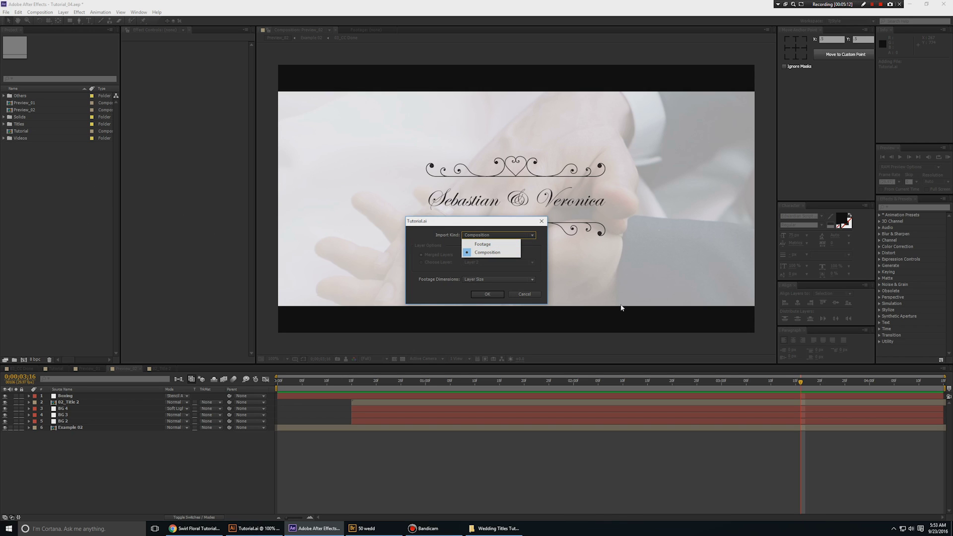
pyautogui.click(253, 528)
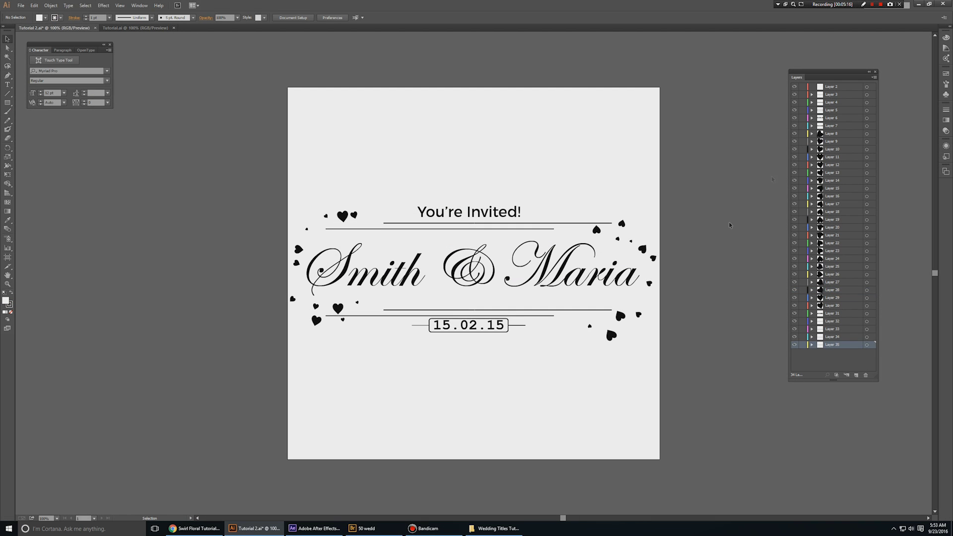
pyautogui.hotkey('alt', 'Tab')
pyautogui.click(480, 233)
pyautogui.click(486, 254)
pyautogui.click(473, 279)
pyautogui.click(474, 288)
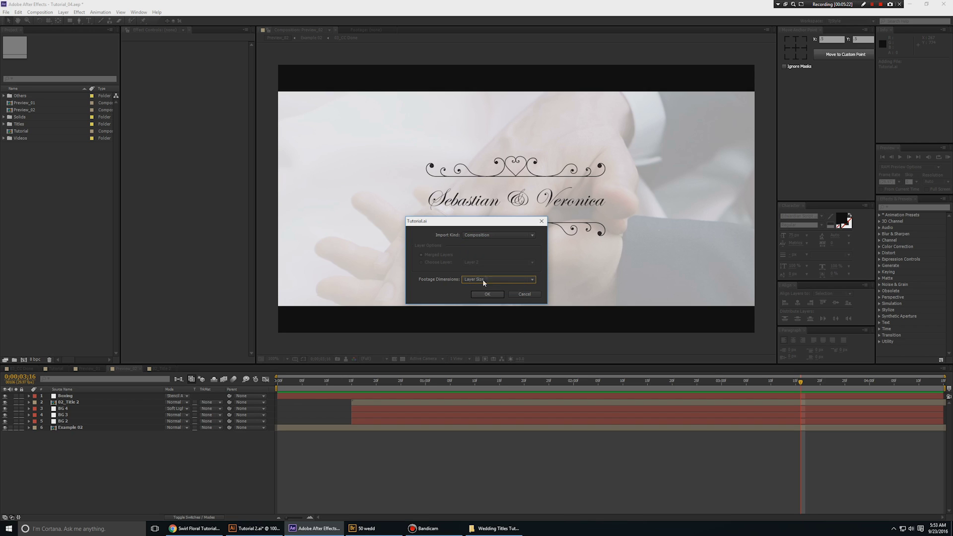
pyautogui.click(486, 279)
pyautogui.click(489, 292)
pyautogui.click(489, 294)
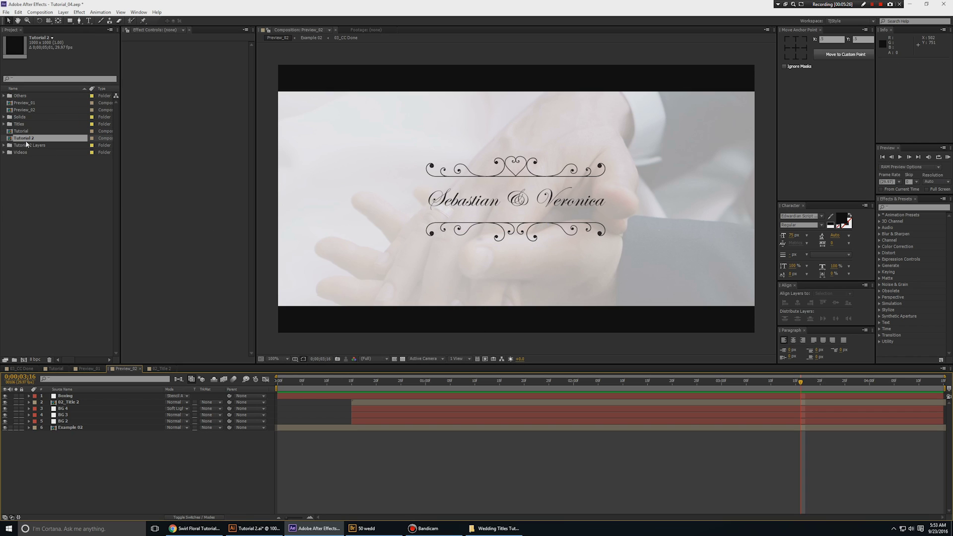
# Open the Tutorial 2 composition and select all its artwork layers.
pyautogui.click(24, 131)
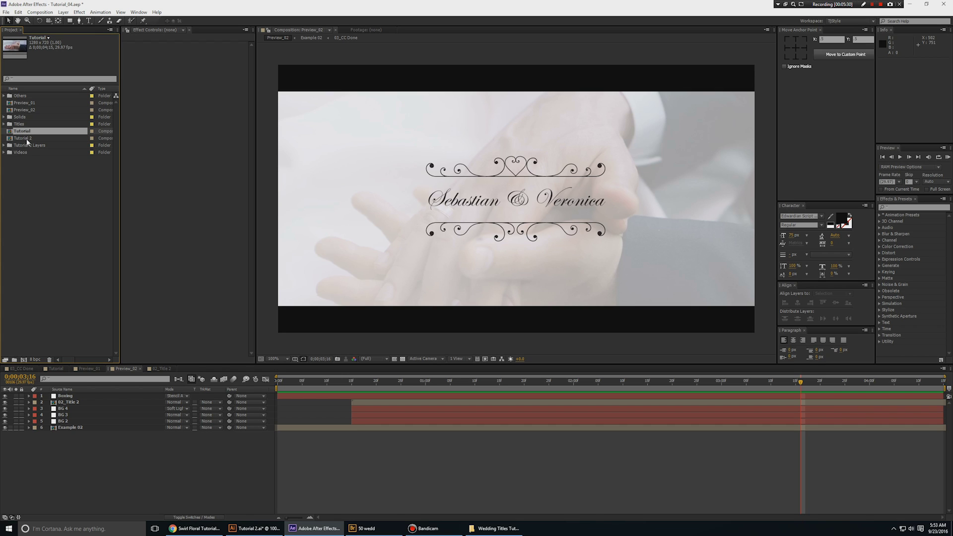
pyautogui.doubleClick(25, 139)
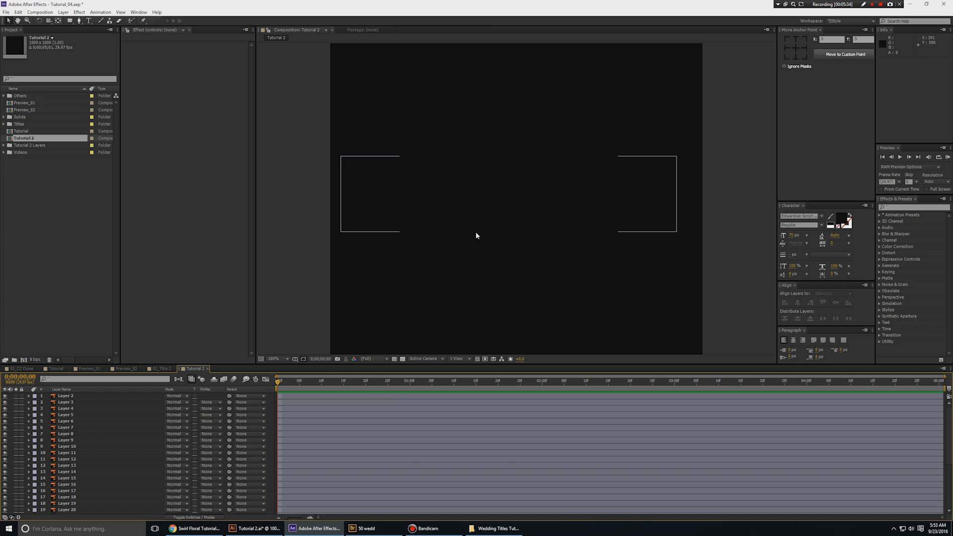
pyautogui.moveTo(305, 75); pyautogui.dragTo(714, 360)
pyautogui.press('`')
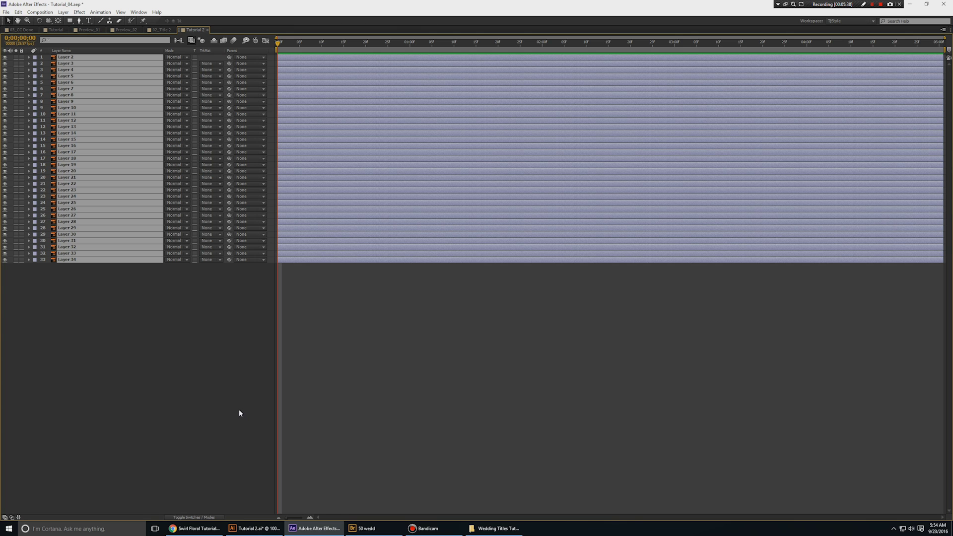
pyautogui.press('`')
pyautogui.press('`')
# Add a new white solid layer to Tutorial 2.
pyautogui.rightClick(154, 419)
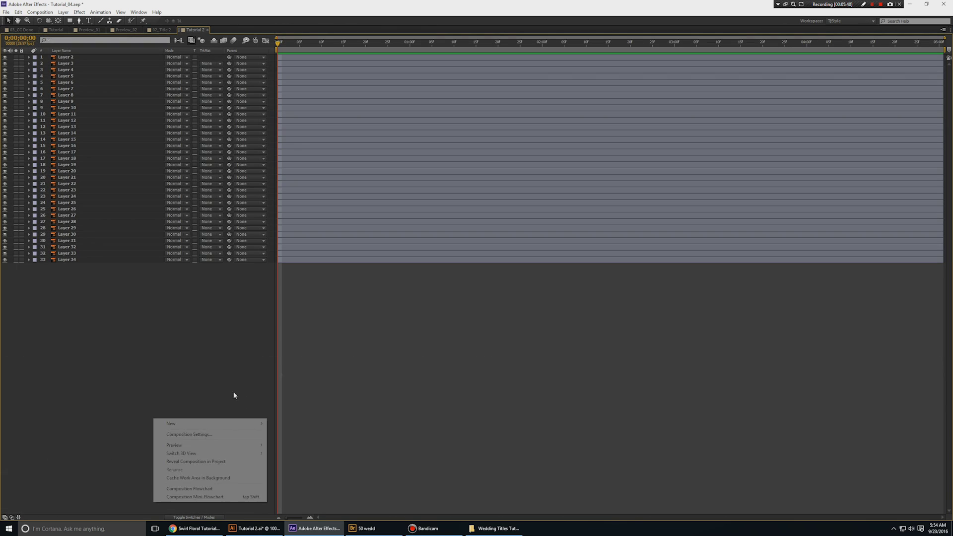
pyautogui.click(200, 340)
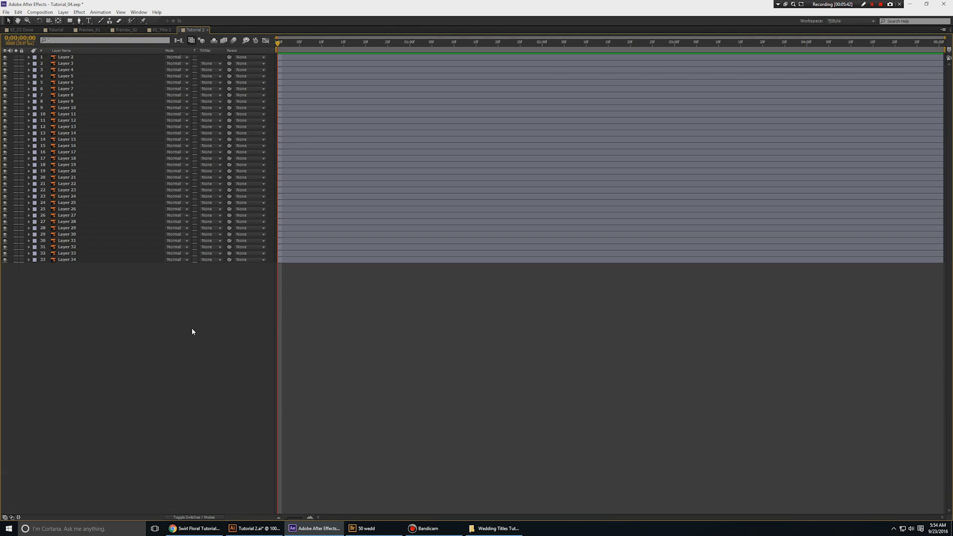
pyautogui.rightClick(193, 332)
pyautogui.moveTo(279, 334)
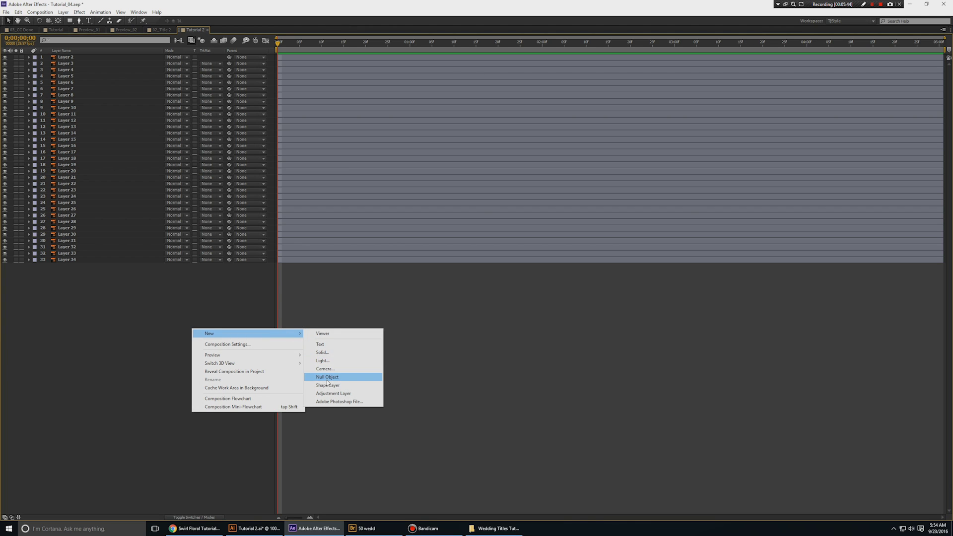
pyautogui.click(322, 353)
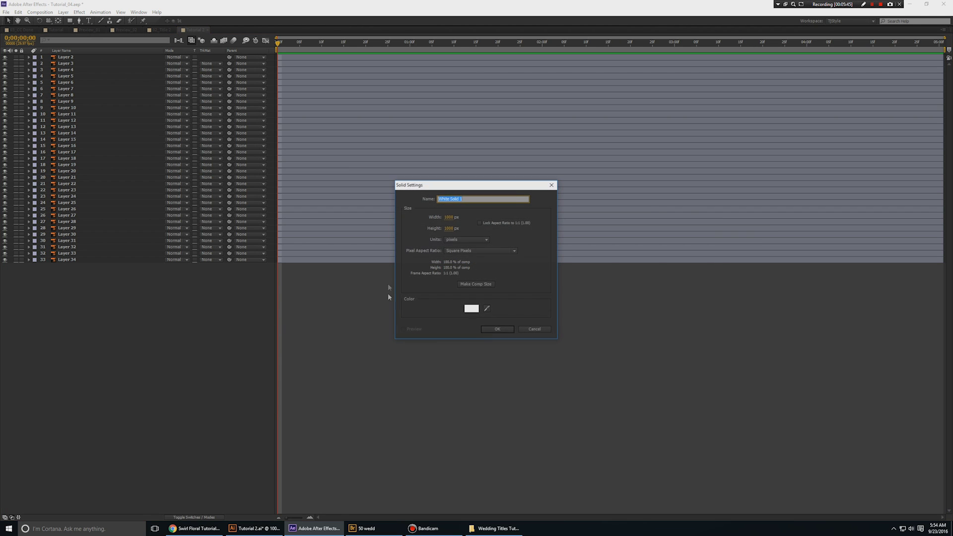
pyautogui.click(497, 328)
# Move White Solid 1 to the bottom of the layer stack.
pyautogui.press('`')
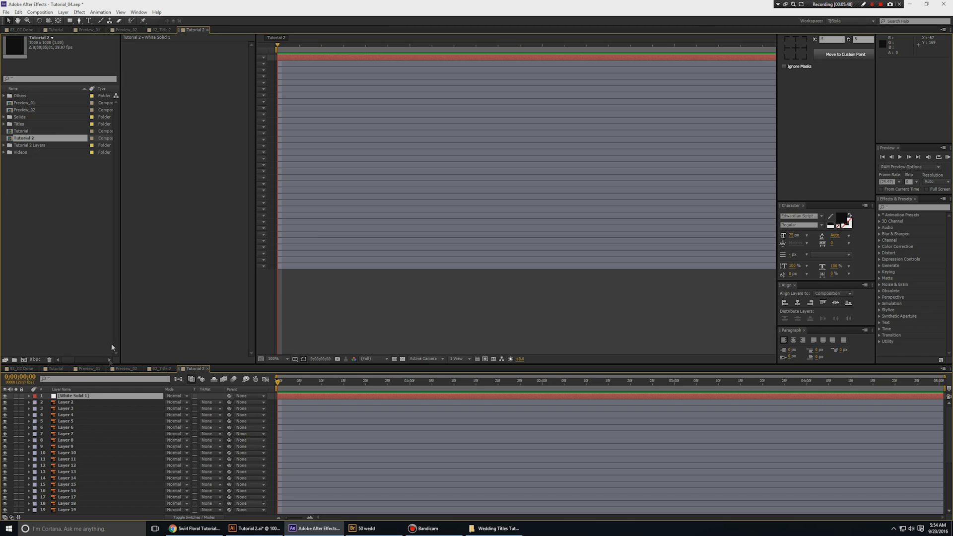
pyautogui.press('`')
pyautogui.moveTo(89, 61); pyautogui.dragTo(161, 413)
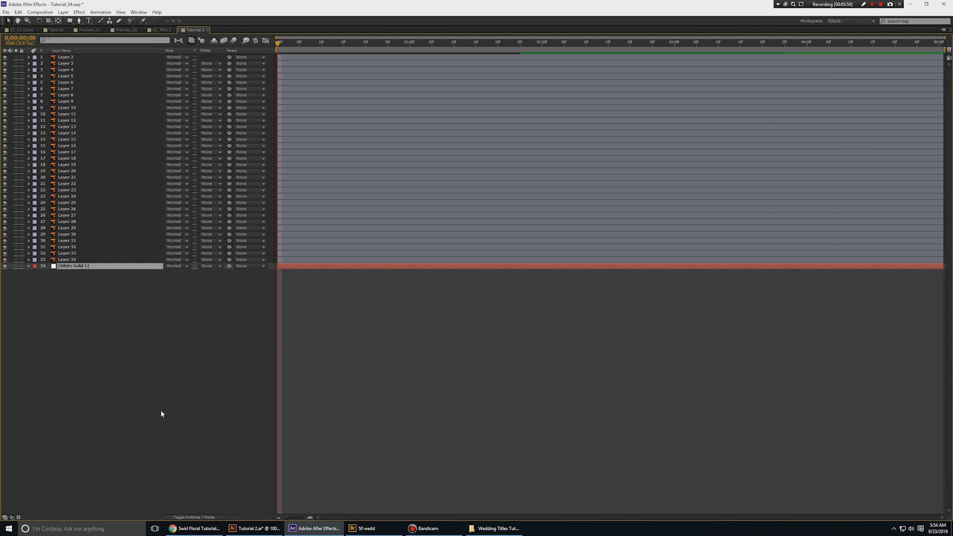
pyautogui.press('`')
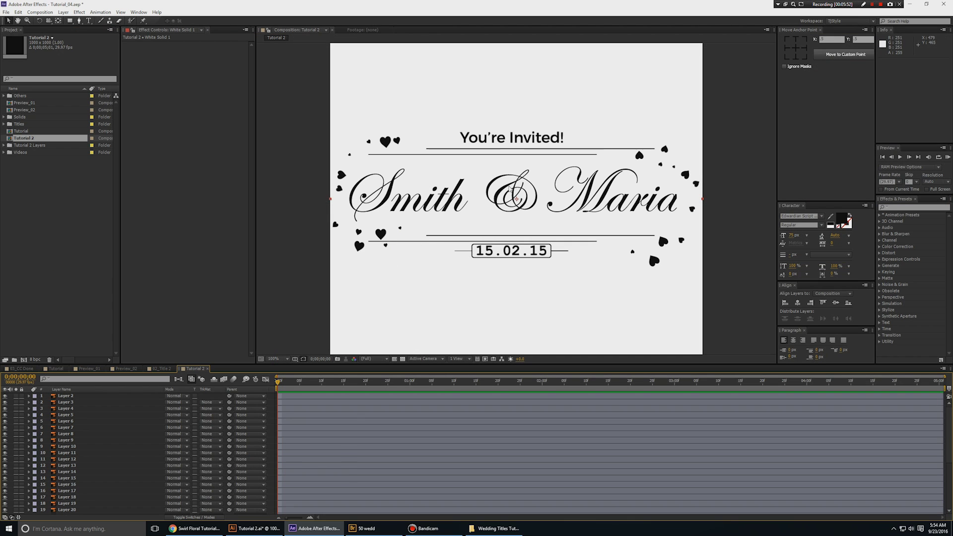
pyautogui.press('`')
pyautogui.press('`')
# Close extra comp tabs, add Tutorial 2 as a layer in the Tutorial comp, then open it.
pyautogui.scroll(2, 183, 370)
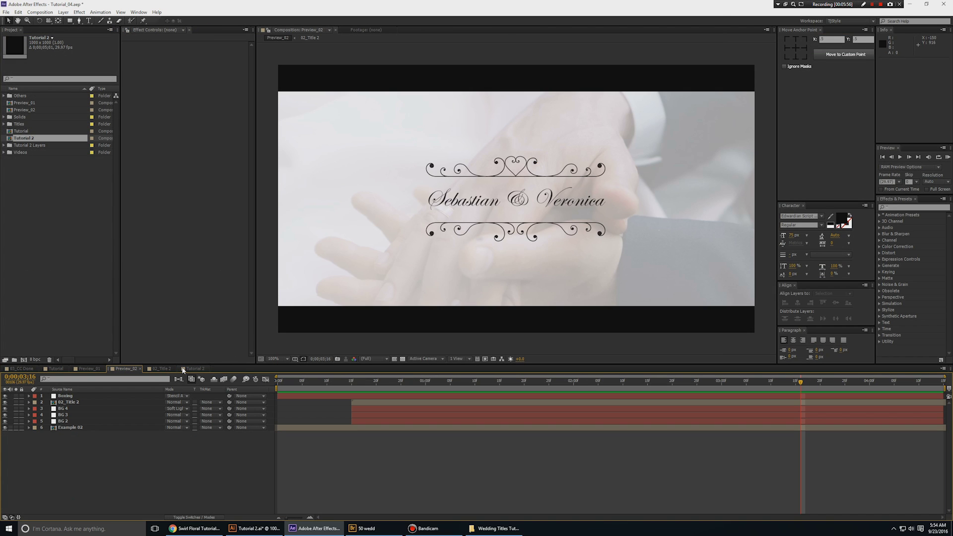
pyautogui.click(62, 369)
pyautogui.rightClick(61, 370)
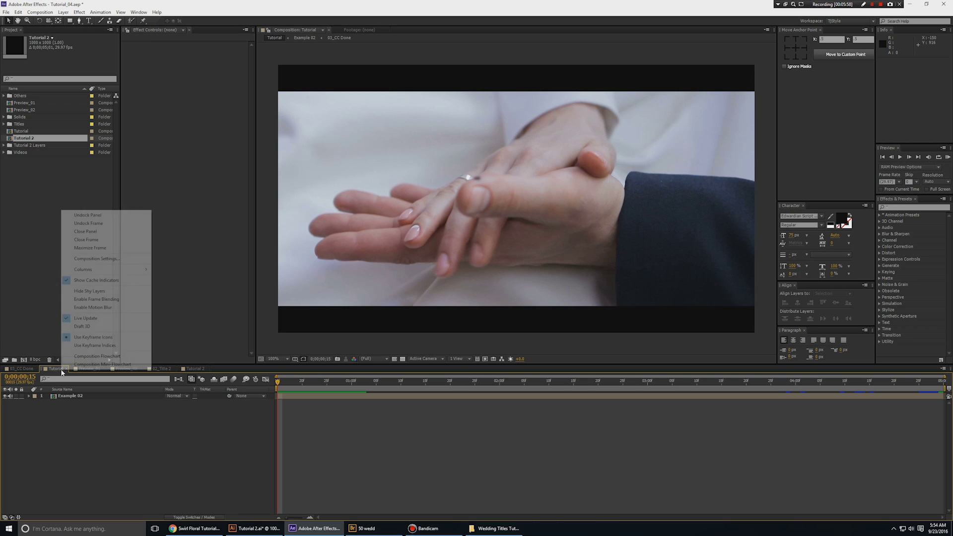
pyautogui.click(118, 435)
pyautogui.click(85, 370)
pyautogui.hotkey('ctrl', 'w')
pyautogui.hotkey('ctrl', 'w')
pyautogui.hotkey('ctrl', 'w')
pyautogui.hotkey('ctrl', 'w')
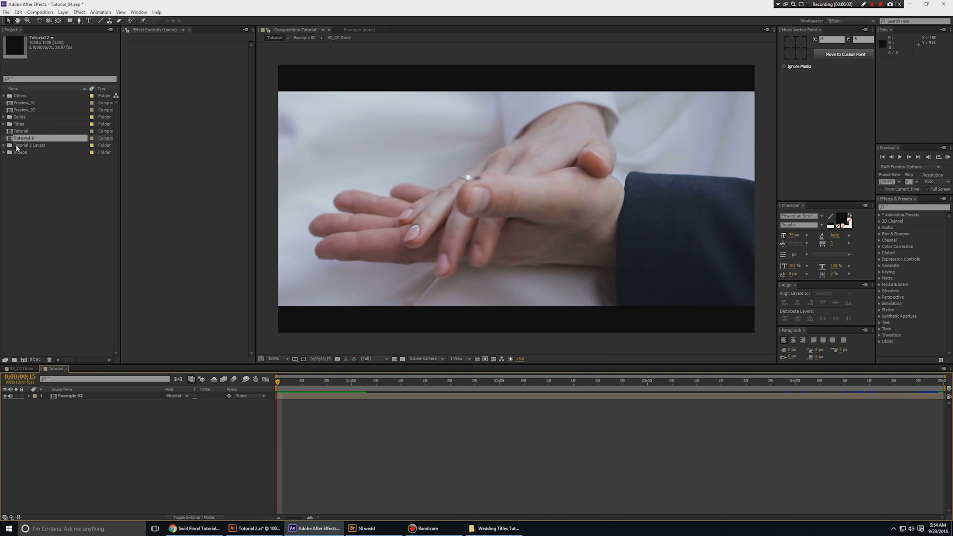
pyautogui.moveTo(24, 138); pyautogui.dragTo(95, 397)
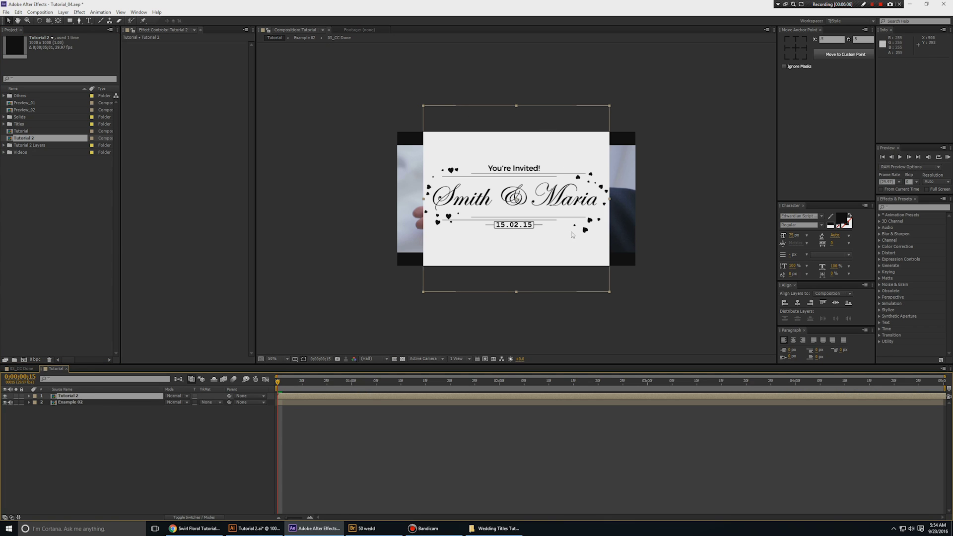
pyautogui.doubleClick(570, 295)
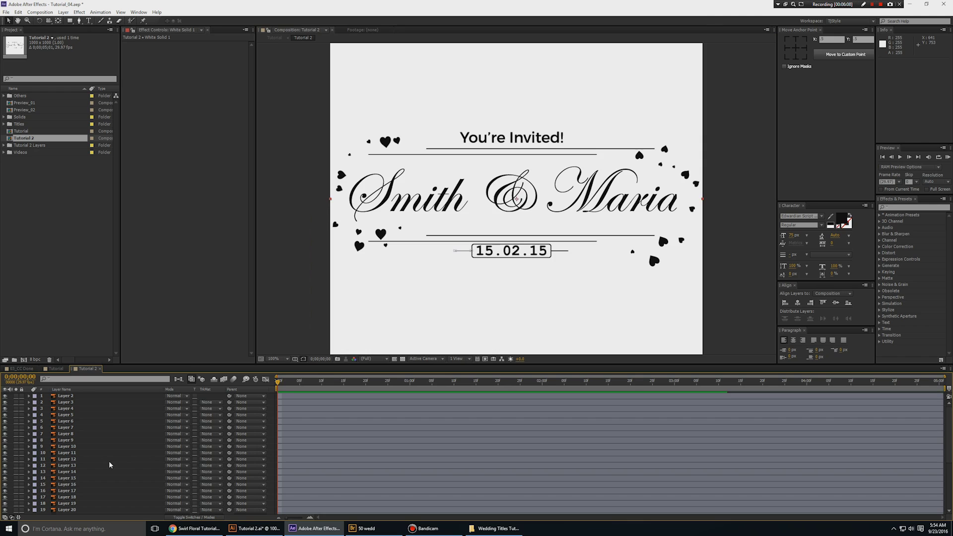
# Delete White Solid 1 and make the composition background colour white instead.
pyautogui.press('`')
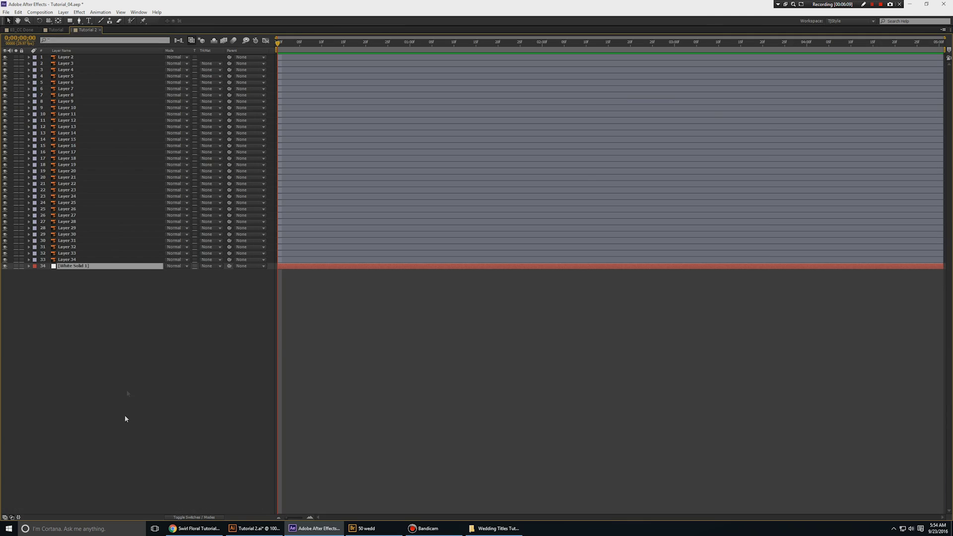
pyautogui.press('Delete')
pyautogui.rightClick(73, 267)
pyautogui.click(104, 279)
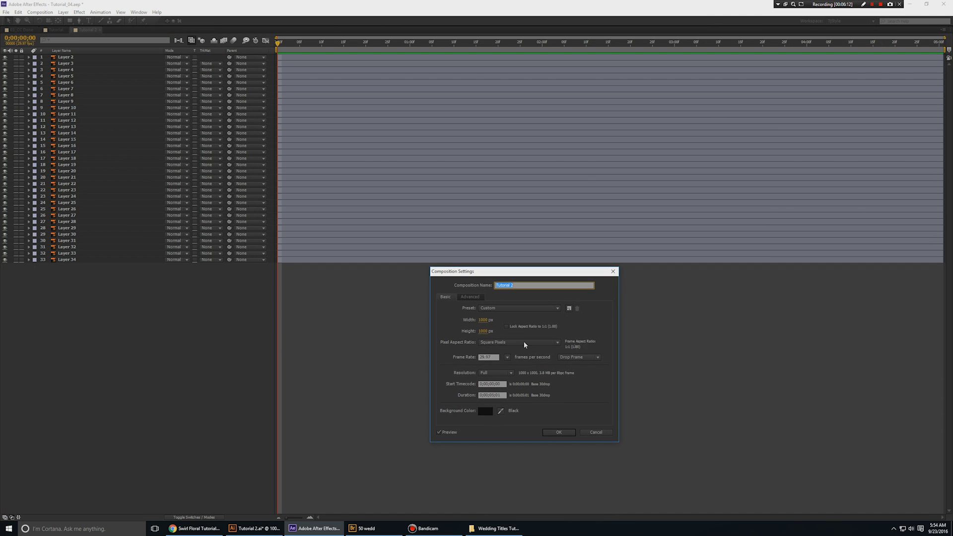
pyautogui.click(485, 411)
pyautogui.moveTo(412, 287); pyautogui.dragTo(325, 155)
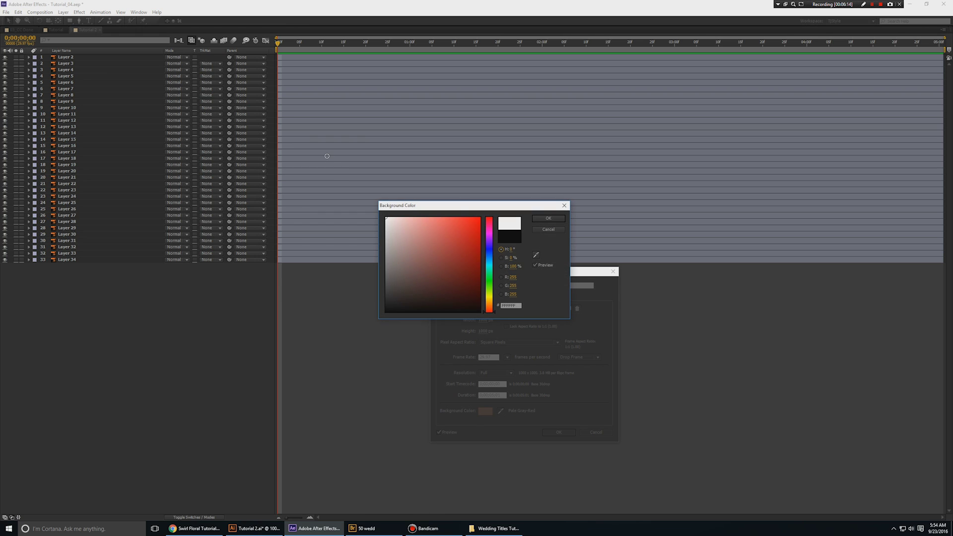
pyautogui.click(551, 220)
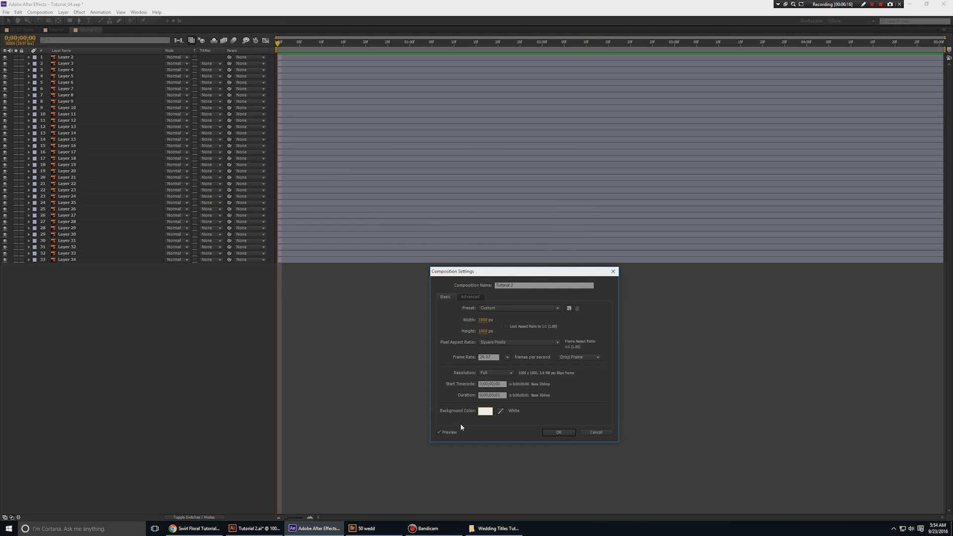
pyautogui.click(566, 429)
pyautogui.press('`')
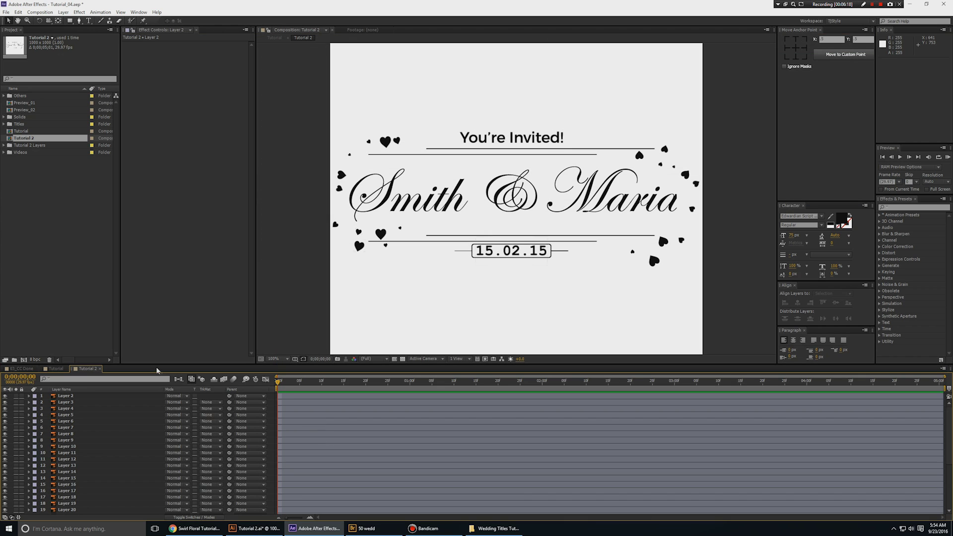
# Switch to the Tutorial composition and back to Tutorial 2.
pyautogui.click(56, 369)
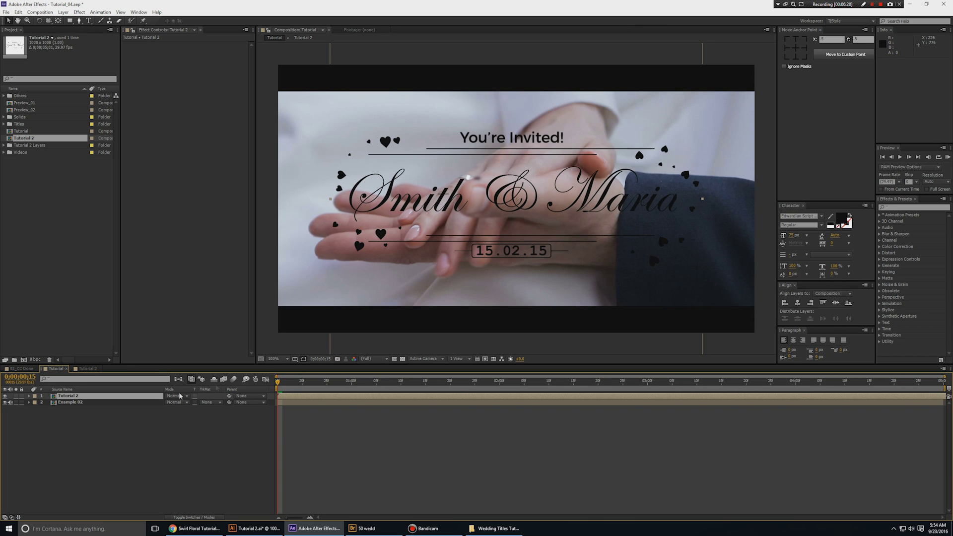
pyautogui.click(90, 369)
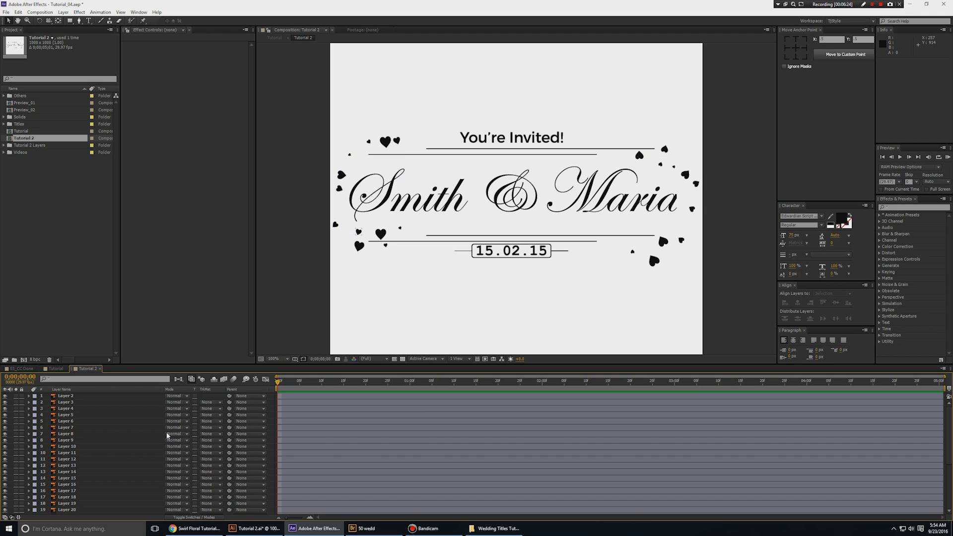
pyautogui.press('`')
pyautogui.press('`')
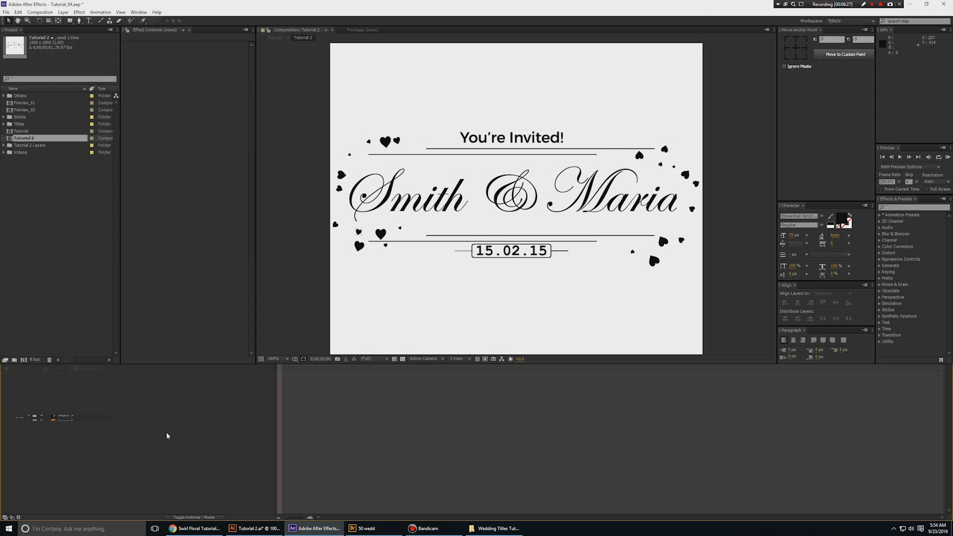
pyautogui.click(134, 11)
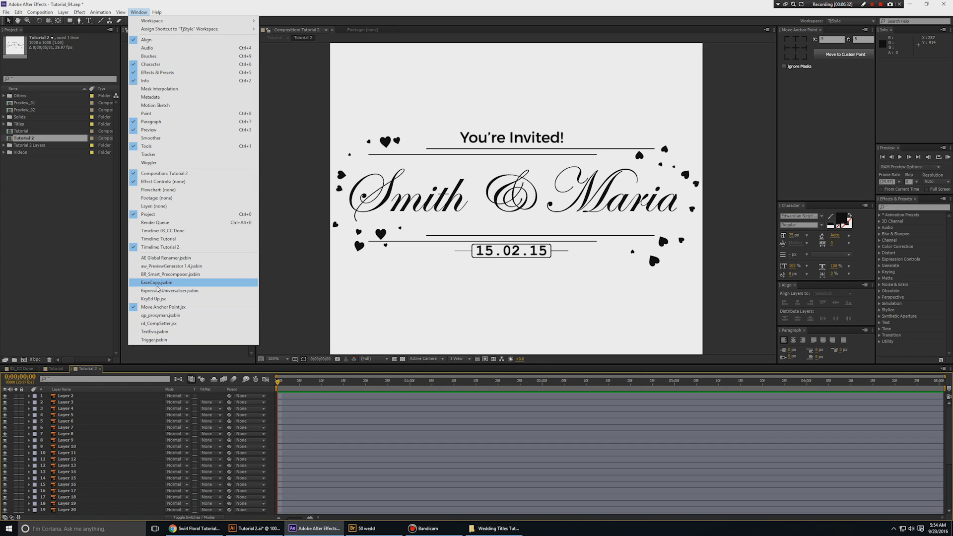
# Open the EaseCopy.jsxbin panel, shrink it, and glance at the 50 wedd folder in Bridge.
pyautogui.click(158, 283)
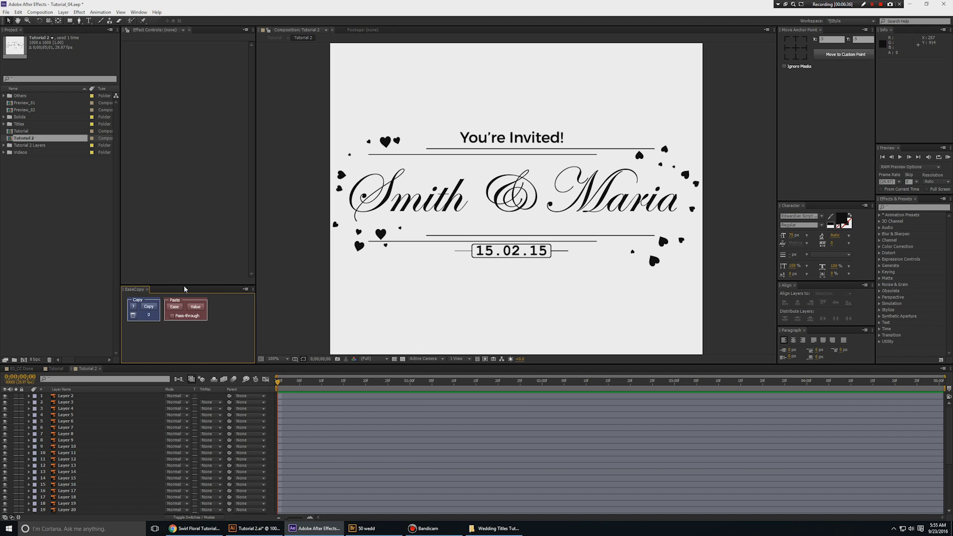
pyautogui.moveTo(184, 289); pyautogui.dragTo(184, 311)
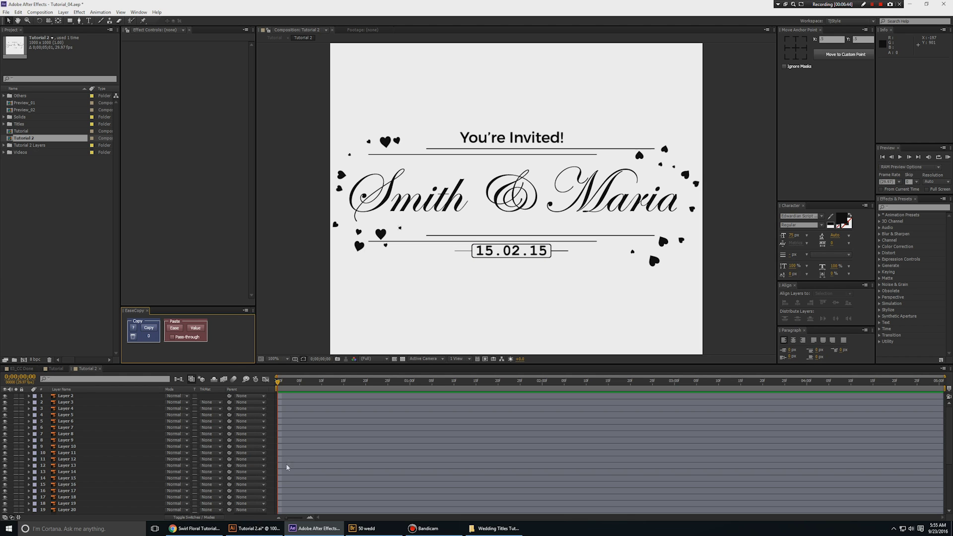
pyautogui.click(367, 528)
pyautogui.scroll(10, 447, 204)
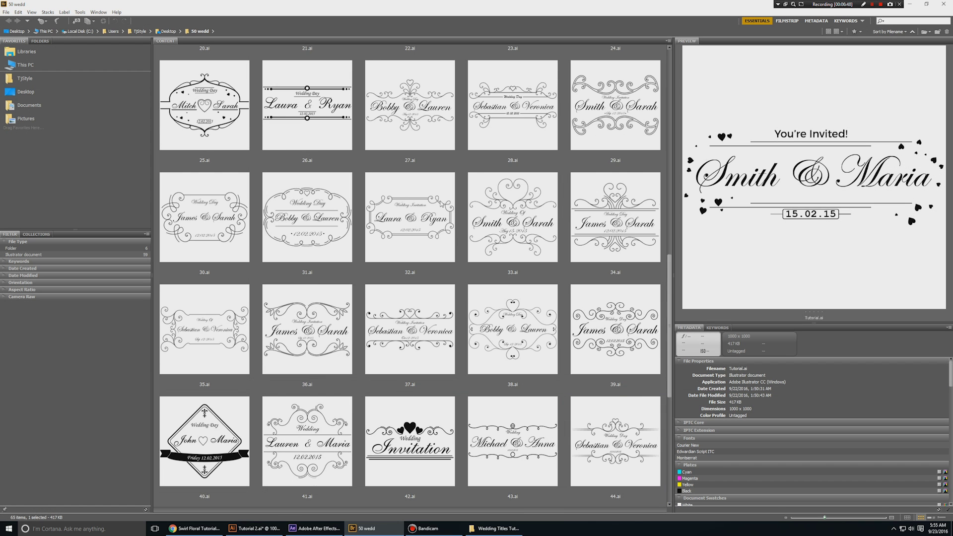
pyautogui.scroll(3, 441, 204)
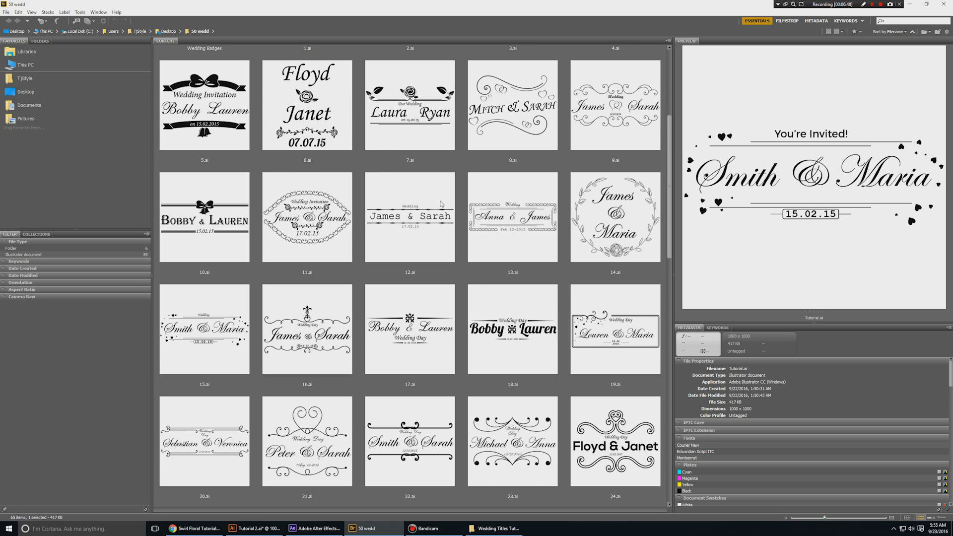
pyautogui.click(315, 528)
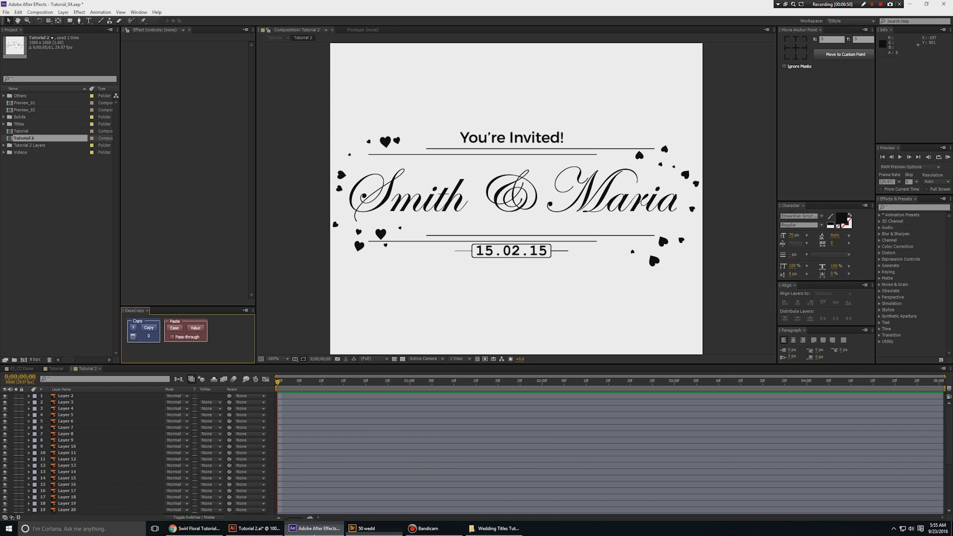
pyautogui.click(139, 12)
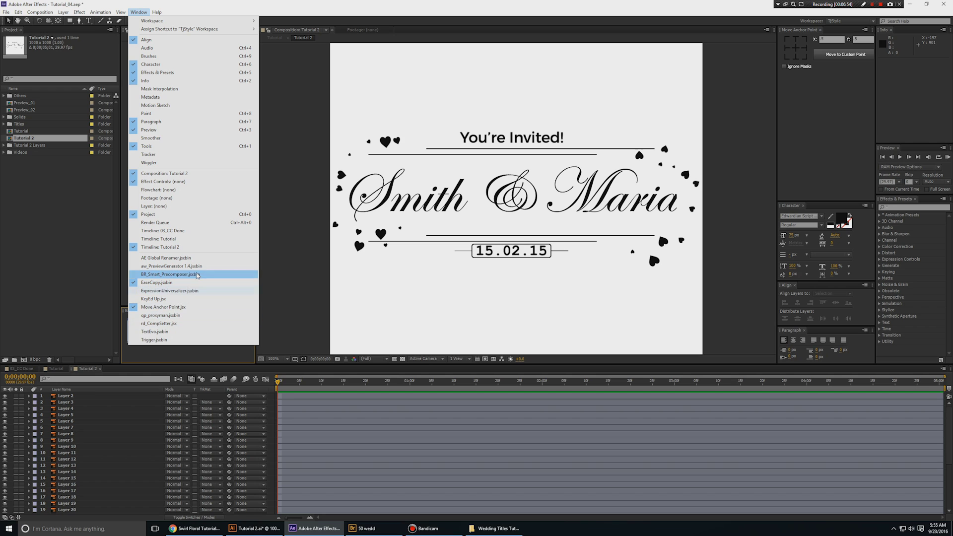
# Close the EaseCopy panel.
pyautogui.click(289, 224)
pyautogui.click(367, 528)
pyautogui.hotkey('alt', 'Tab')
pyautogui.click(131, 312)
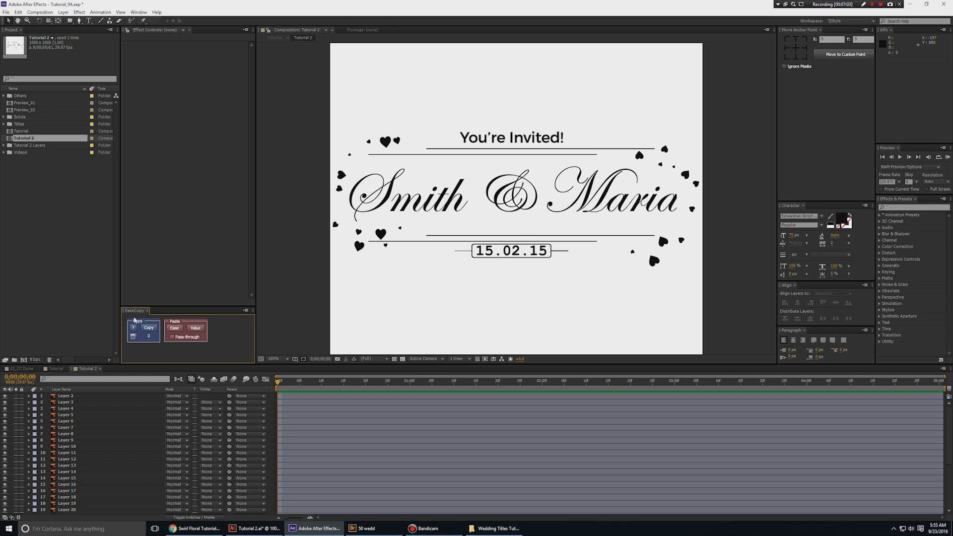
pyautogui.click(147, 311)
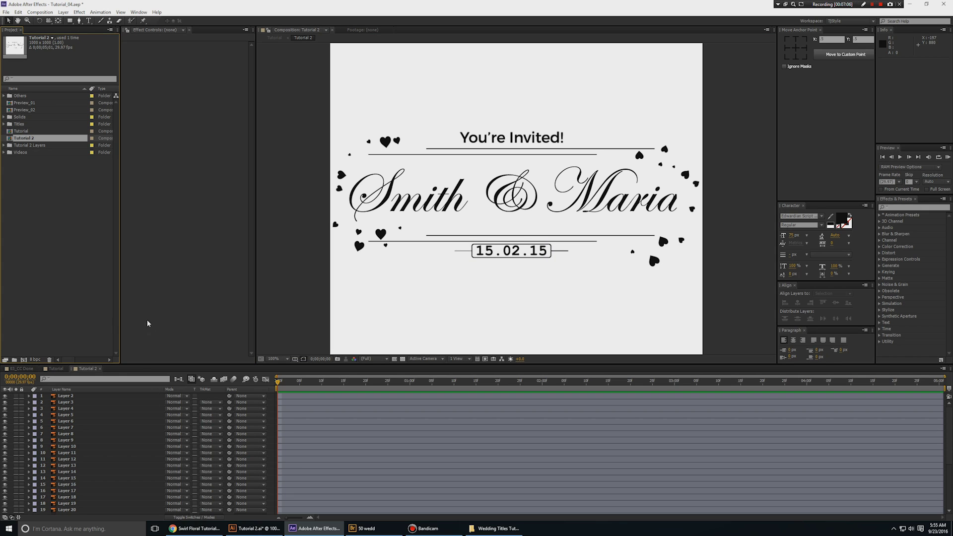
# Select the Smith & Maria and date layers, then hide Layer 4.
pyautogui.scroll(-1, 103, 455)
pyautogui.scroll(-4, 104, 456)
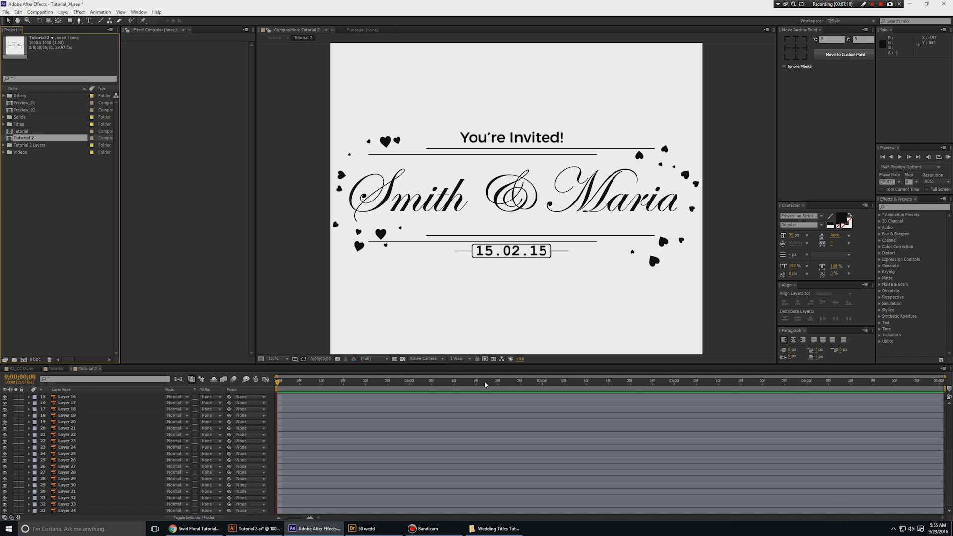
pyautogui.click(442, 196)
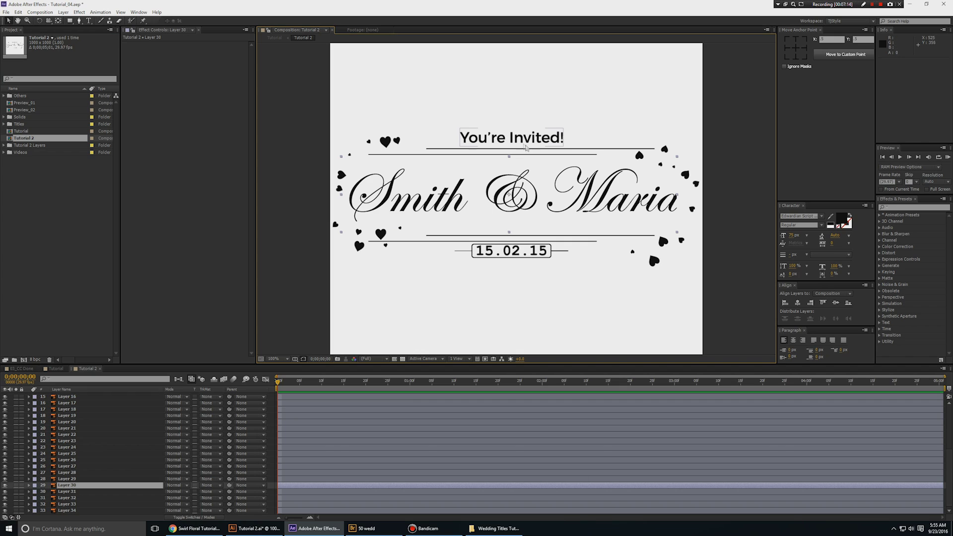
pyautogui.click(520, 253)
pyautogui.scroll(4, 82, 412)
pyautogui.click(5, 397)
# Hide the 15.02.15 date, Smith & Maria and You're Invited! text layers.
pyautogui.press('.')
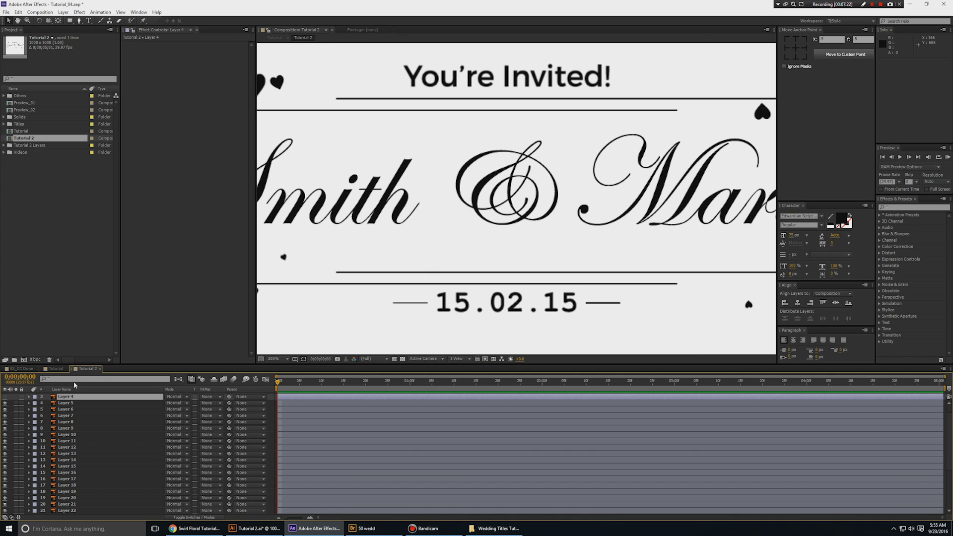
pyautogui.click(500, 316)
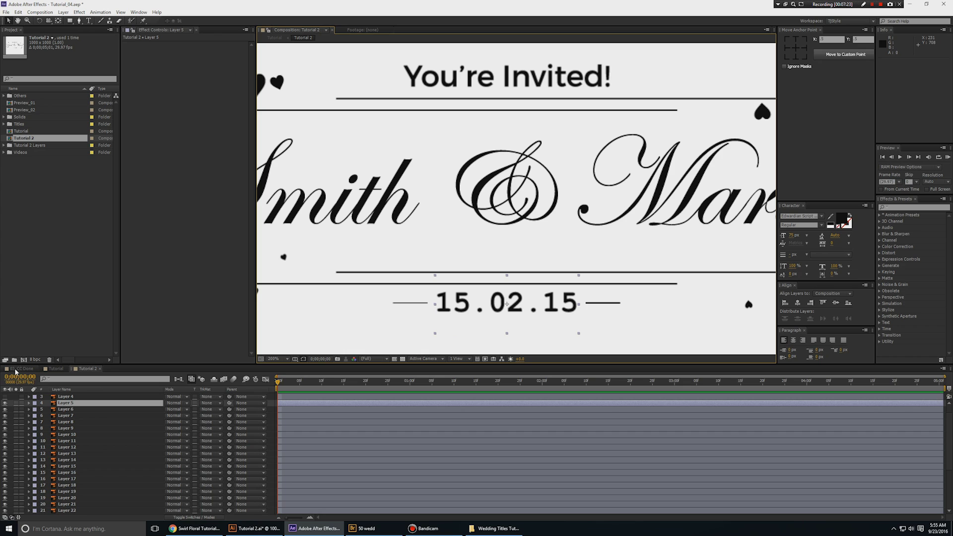
pyautogui.click(5, 404)
pyautogui.press(',')
pyautogui.click(475, 203)
pyautogui.scroll(-4, 74, 432)
pyautogui.scroll(-3, 74, 432)
pyautogui.click(5, 486)
pyautogui.click(475, 140)
pyautogui.scroll(5, 36, 444)
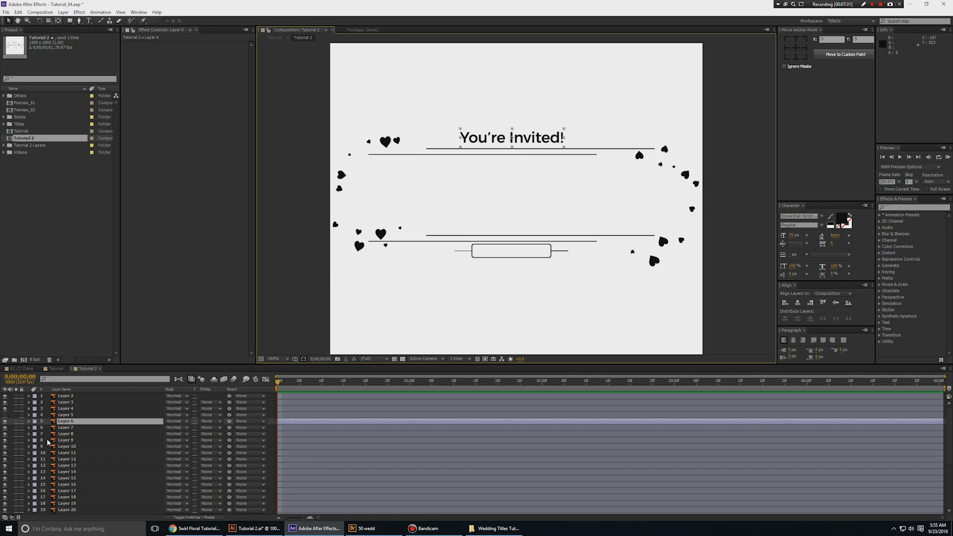
pyautogui.click(5, 421)
# Move Layers 5, 6 and 30 to the top of the layer stack.
pyautogui.press('`')
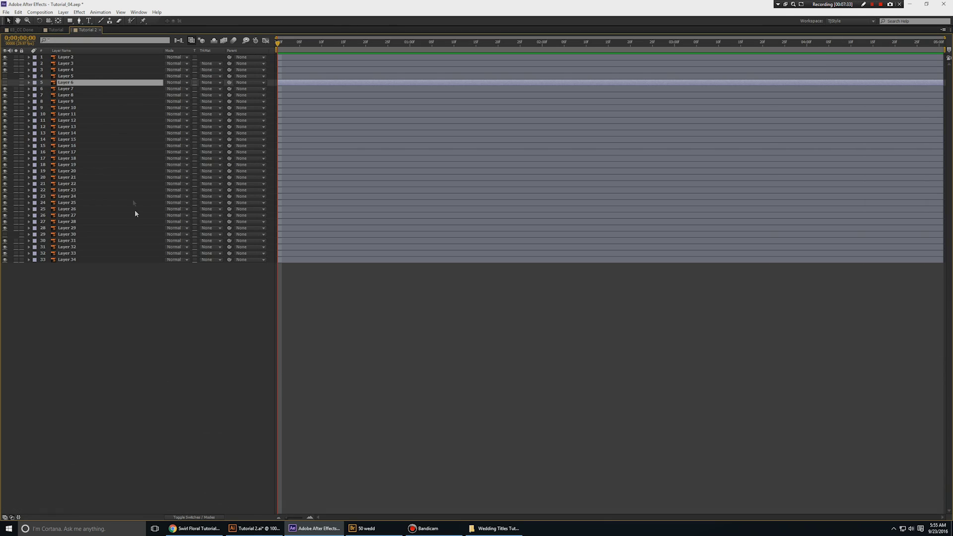
pyautogui.keyDown('ctrl'); pyautogui.click(74, 234); pyautogui.keyUp('ctrl')
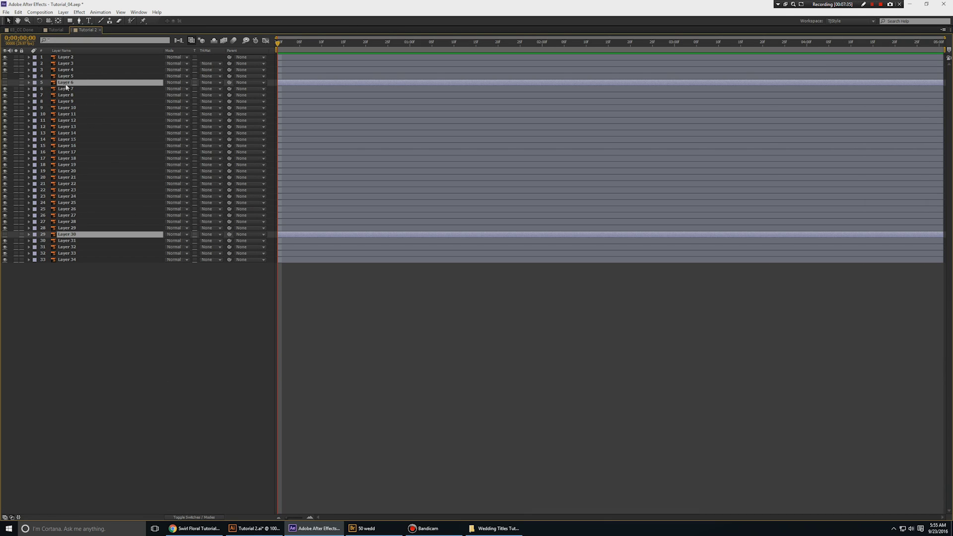
pyautogui.keyDown('ctrl'); pyautogui.click(75, 76); pyautogui.keyUp('ctrl')
pyautogui.moveTo(76, 76); pyautogui.dragTo(77, 54)
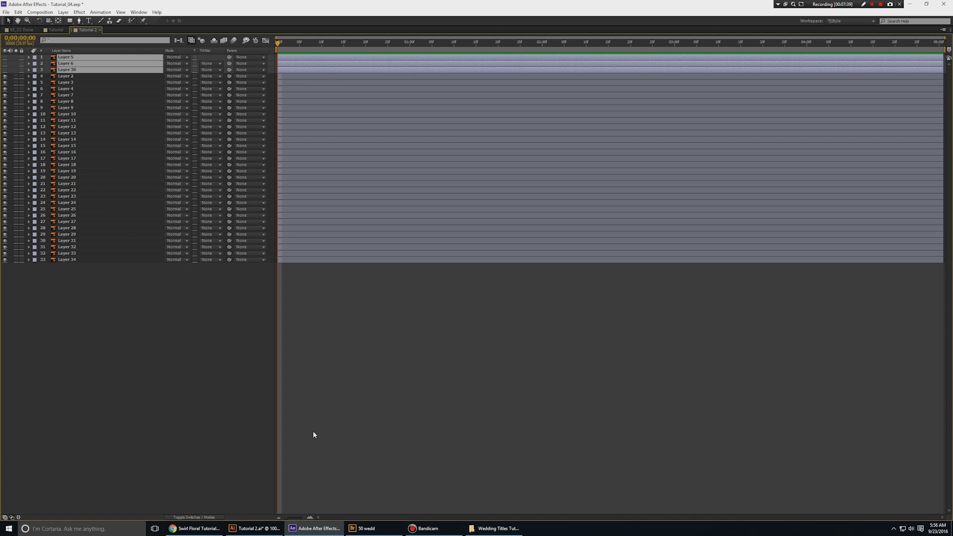
pyautogui.click(222, 448)
pyautogui.click(255, 529)
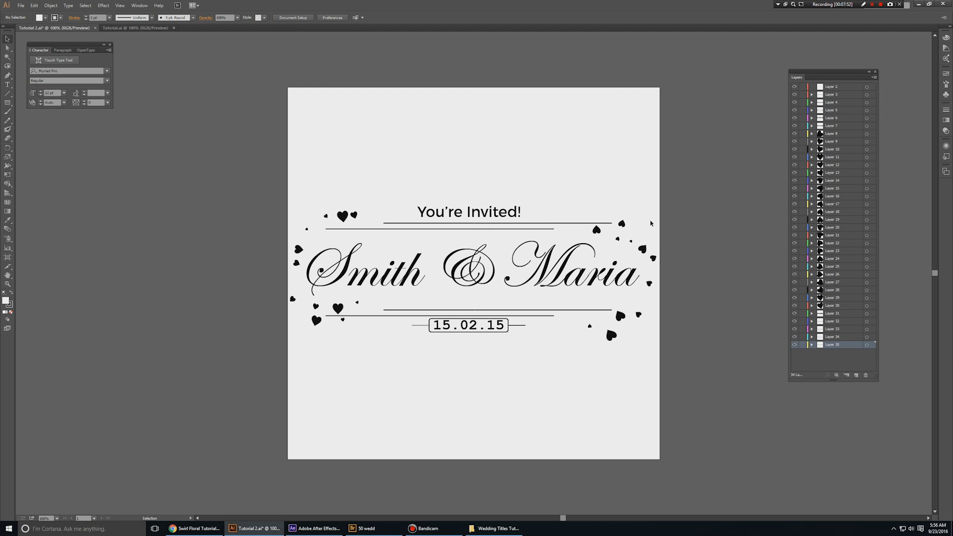
# Return from Illustrator's Tutorial 2.ai to the After Effects timeline.
pyautogui.hotkey('alt', 'Tab')
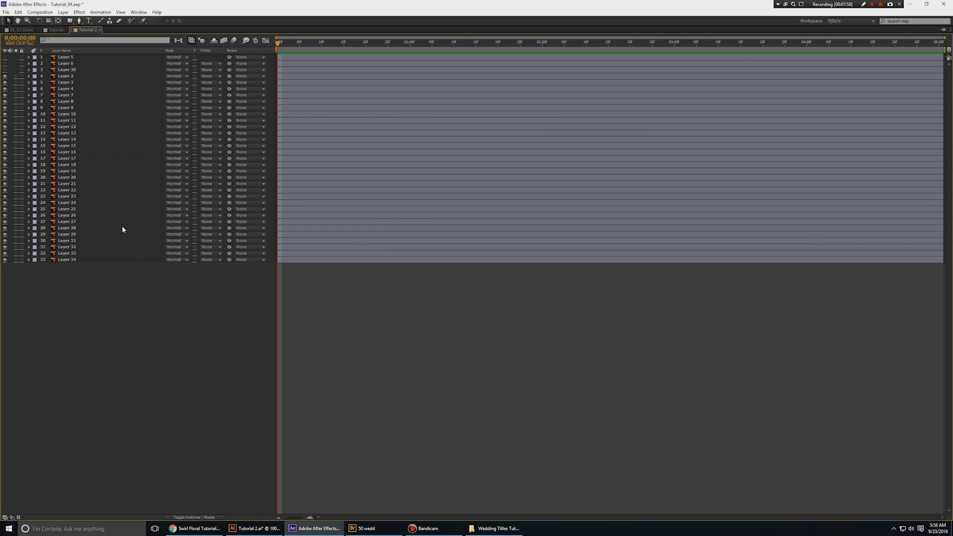
# Select Layer 2 and check the composition view at 200% and back at 100%.
pyautogui.press('`')
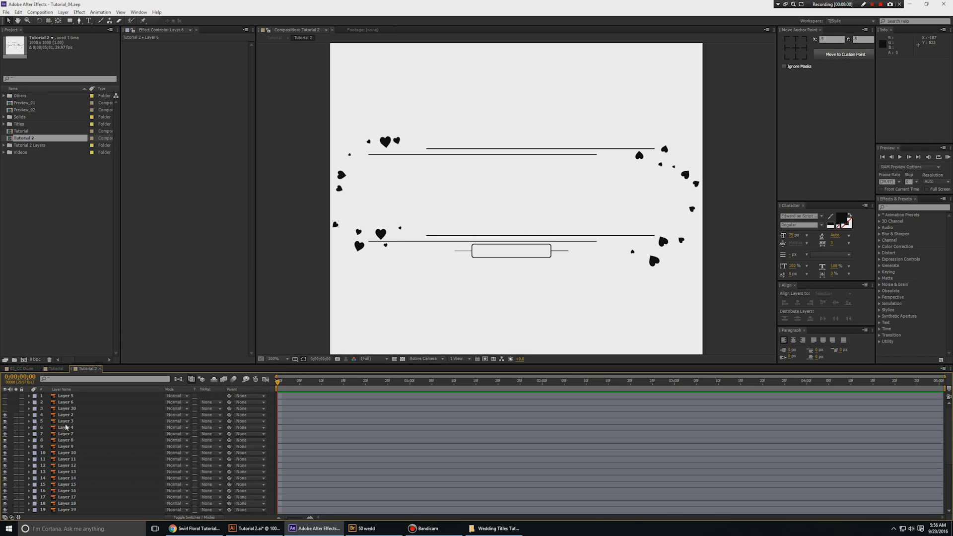
pyautogui.click(70, 416)
pyautogui.press('.')
pyautogui.press(',')
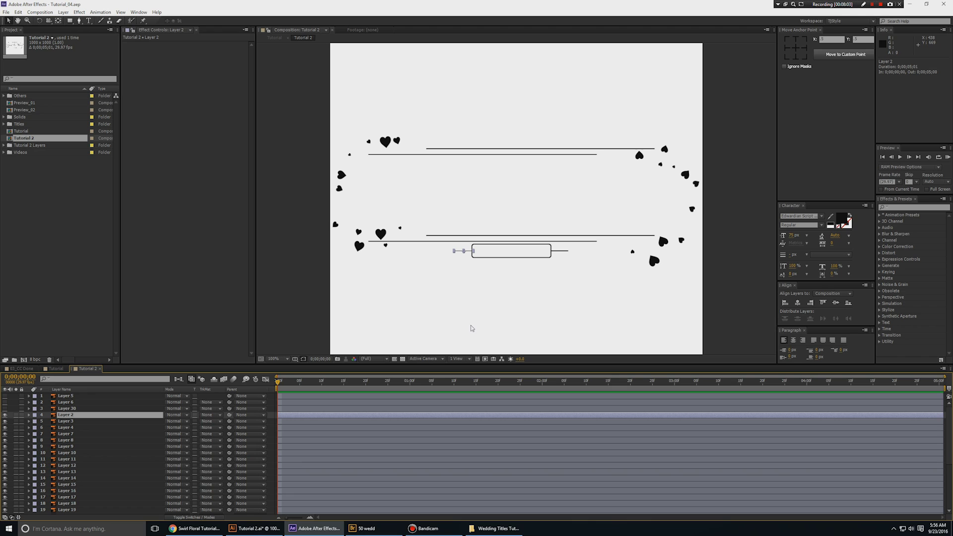
pyautogui.click(467, 322)
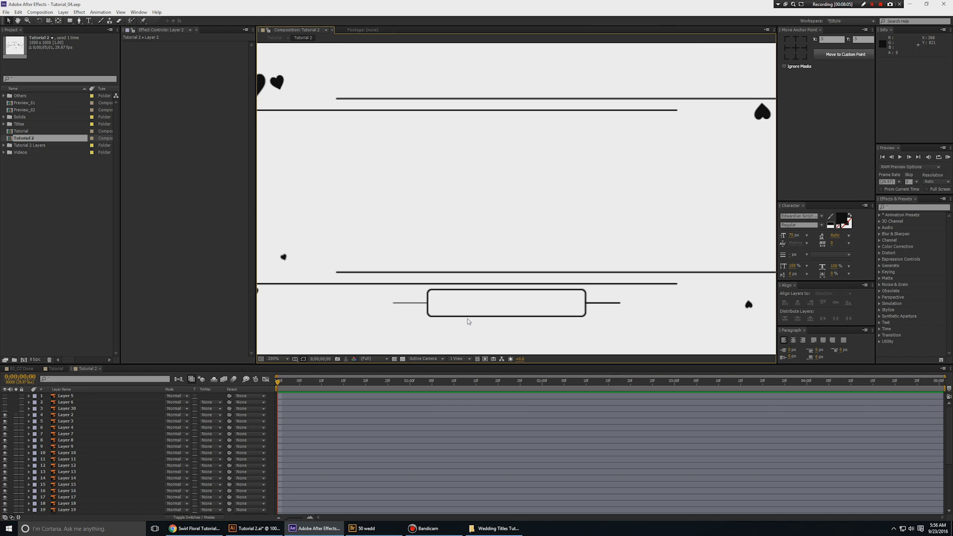
pyautogui.click(70, 416)
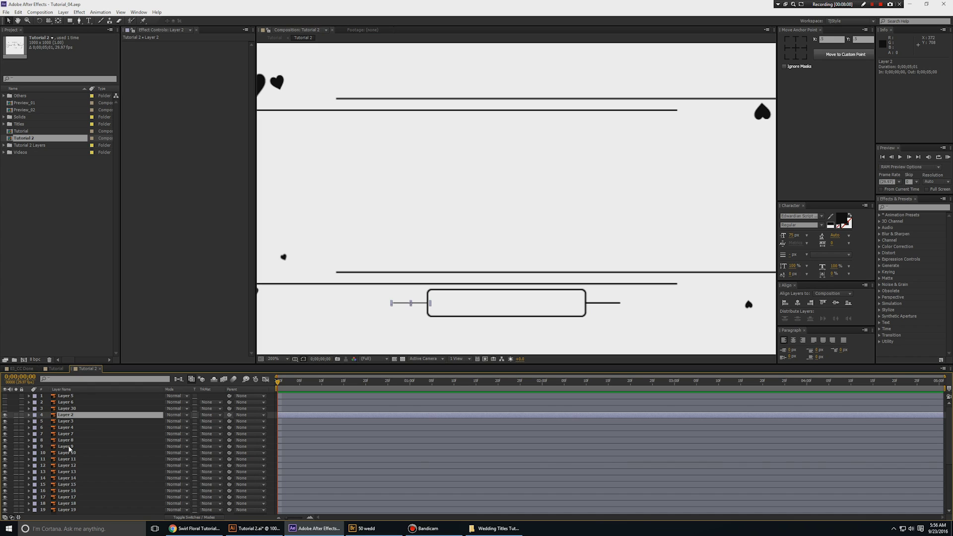
pyautogui.scroll(-5, 77, 424)
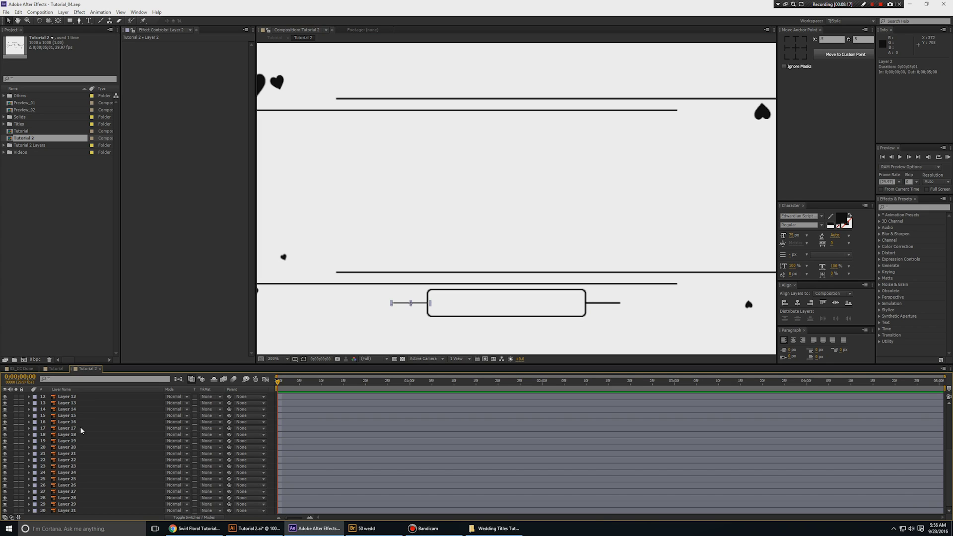
pyautogui.scroll(5, 79, 427)
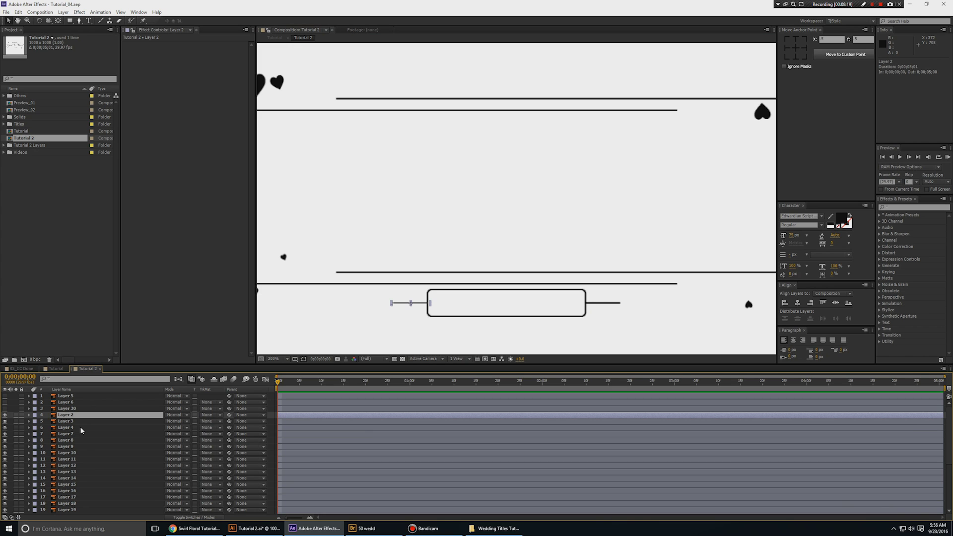
pyautogui.scroll(-5, 81, 430)
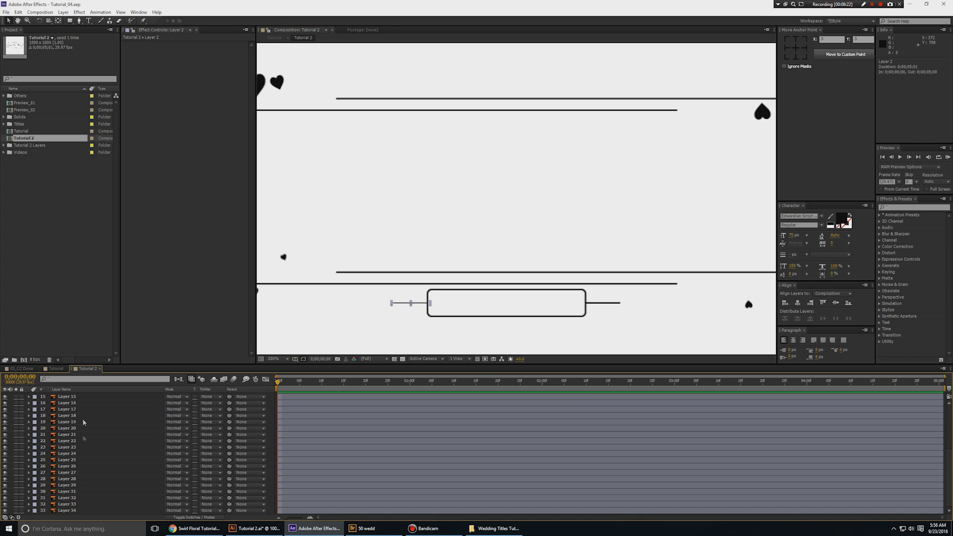
# Select all Tutorial 2 layers, then switch to the Tutorial composition and deselect its layer.
pyautogui.press('`')
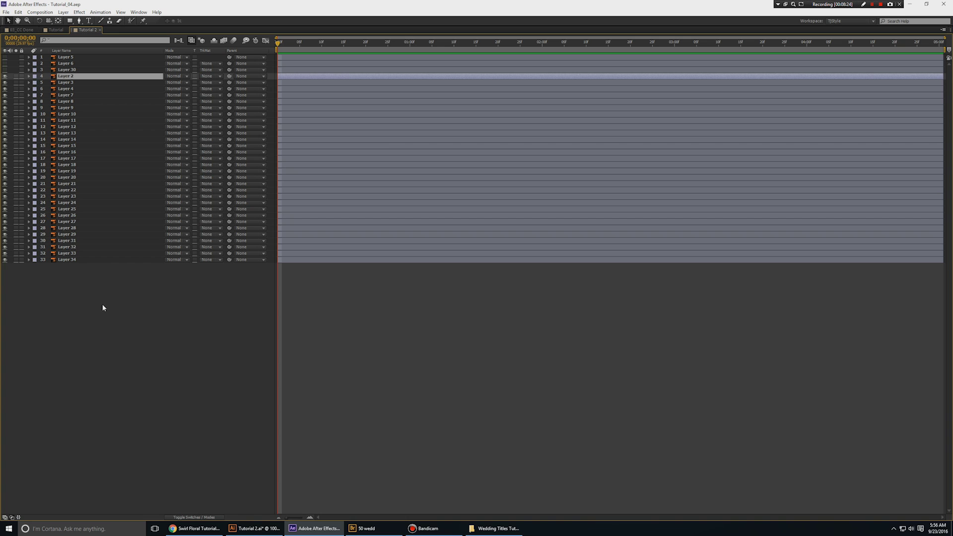
pyautogui.hotkey('ctrl', 'a')
pyautogui.press('`')
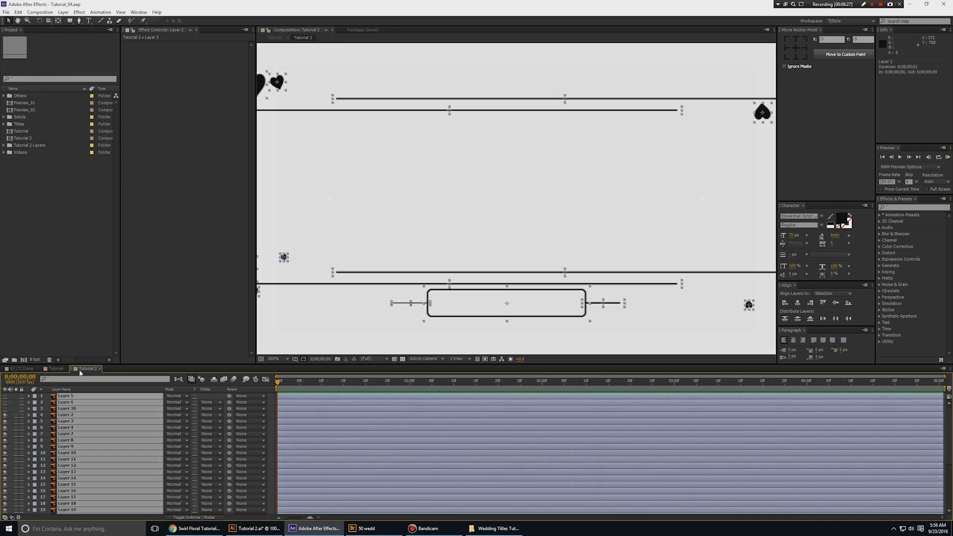
pyautogui.click(58, 369)
pyautogui.click(128, 427)
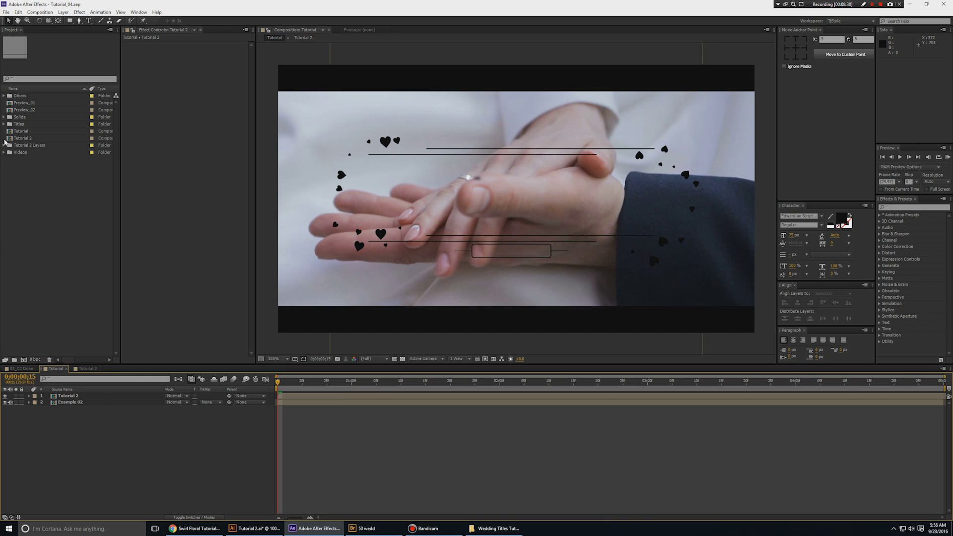
# Browse the Titles > 37 Layers folder, selecting the imported Layer N/37.ai items, then collapse both.
pyautogui.click(4, 125)
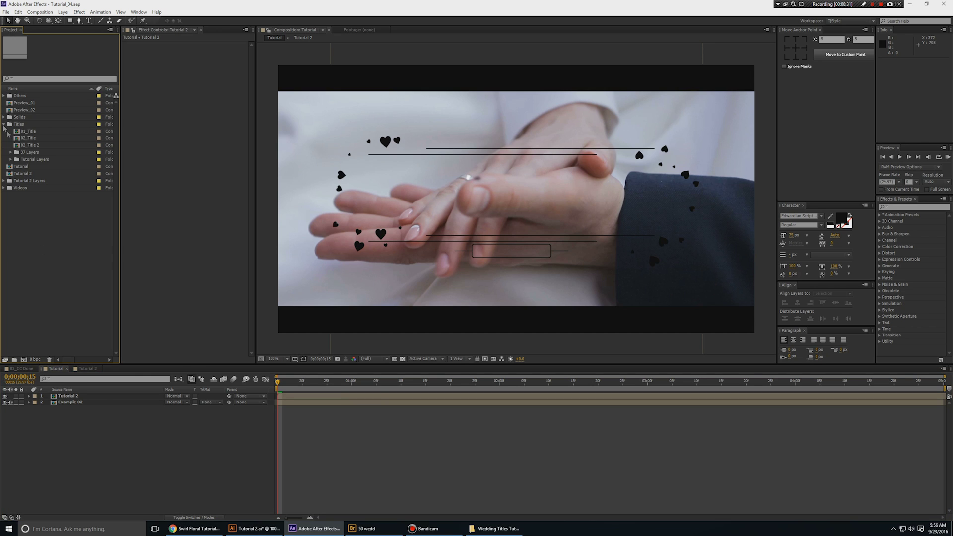
pyautogui.click(10, 152)
pyautogui.scroll(-5, 65, 204)
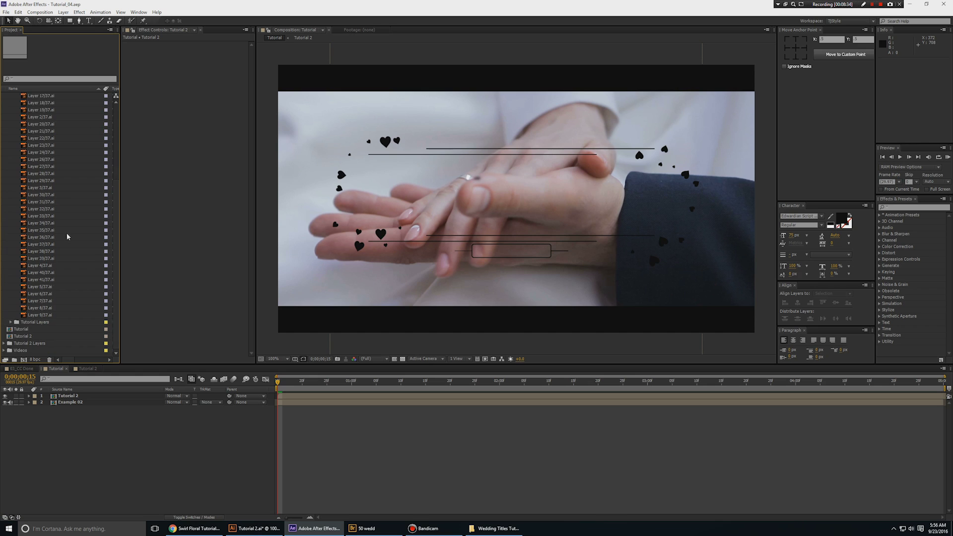
pyautogui.scroll(5, 67, 237)
pyautogui.moveTo(11, 158); pyautogui.dragTo(74, 318)
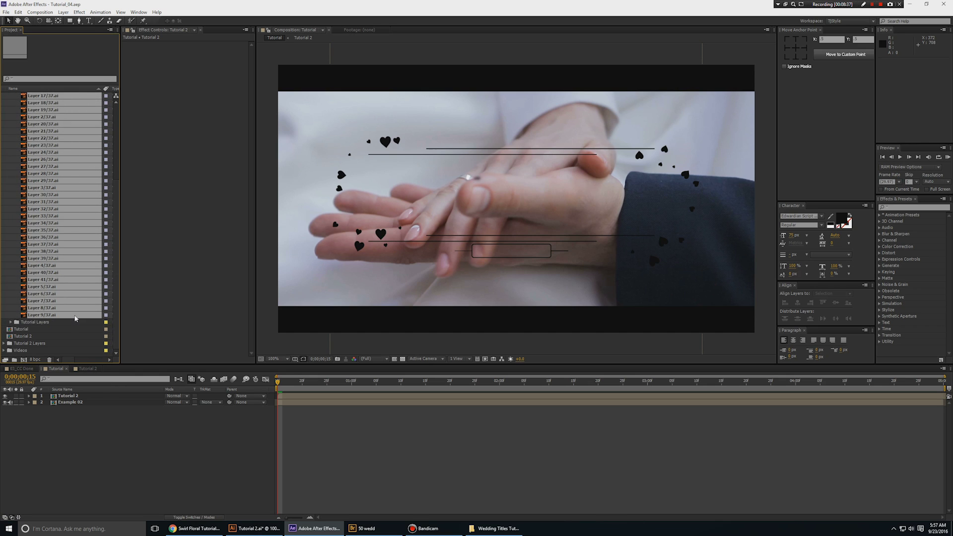
pyautogui.scroll(4, 35, 230)
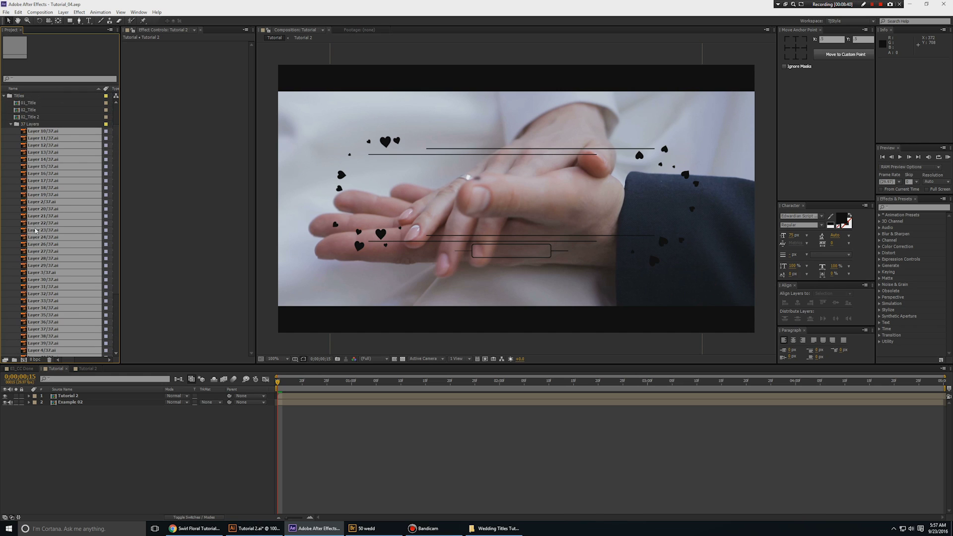
pyautogui.click(10, 127)
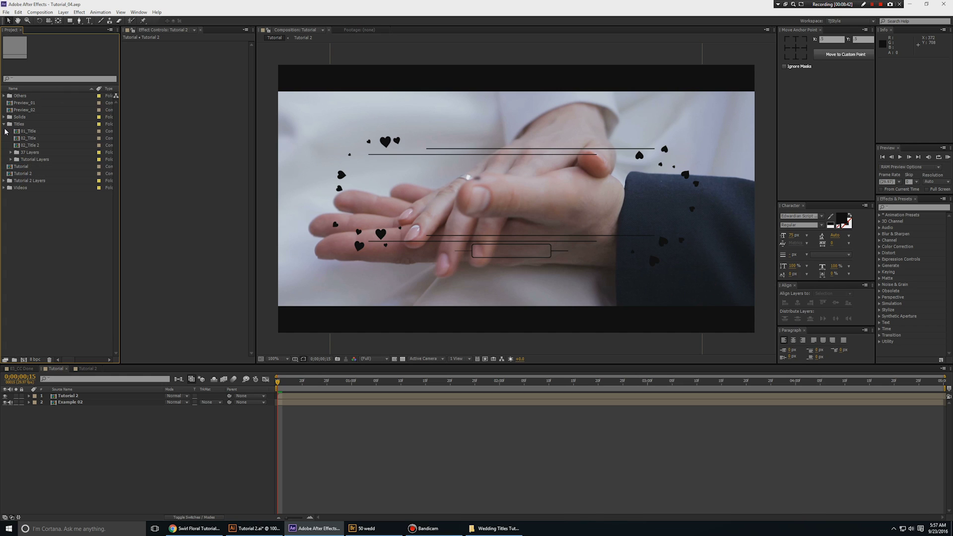
pyautogui.click(5, 125)
# Back in Tutorial 2, dismiss the layer context menu and pan around the enlarged artwork.
pyautogui.click(81, 369)
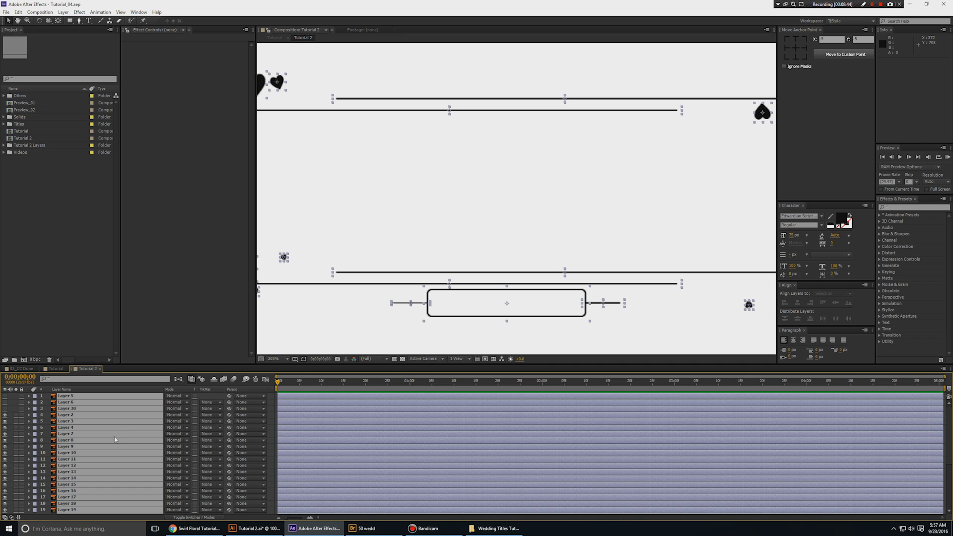
pyautogui.press('`')
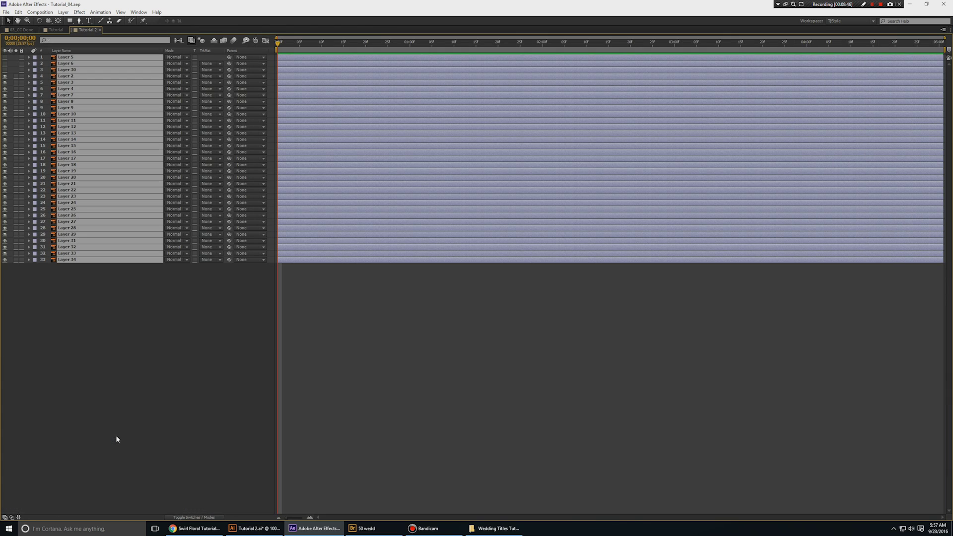
pyautogui.rightClick(87, 256)
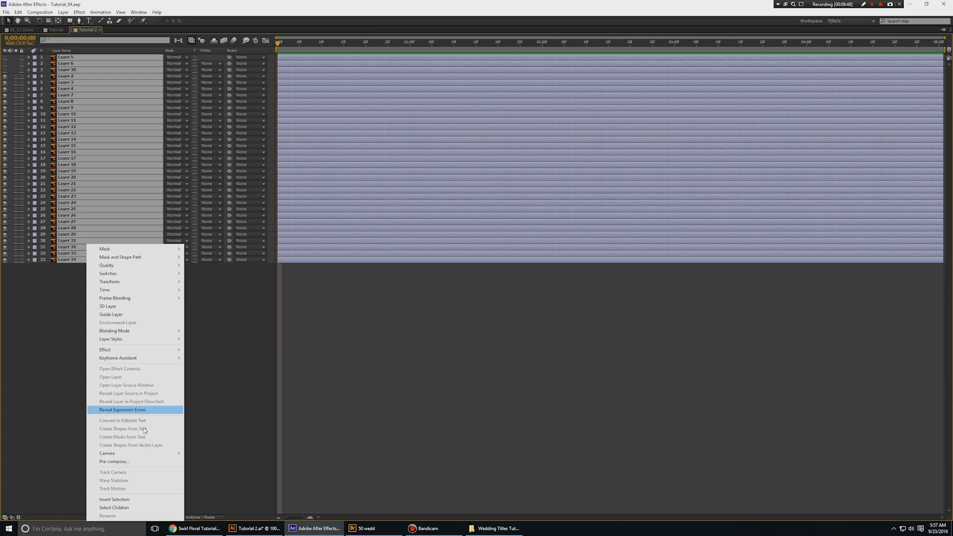
pyautogui.click(257, 342)
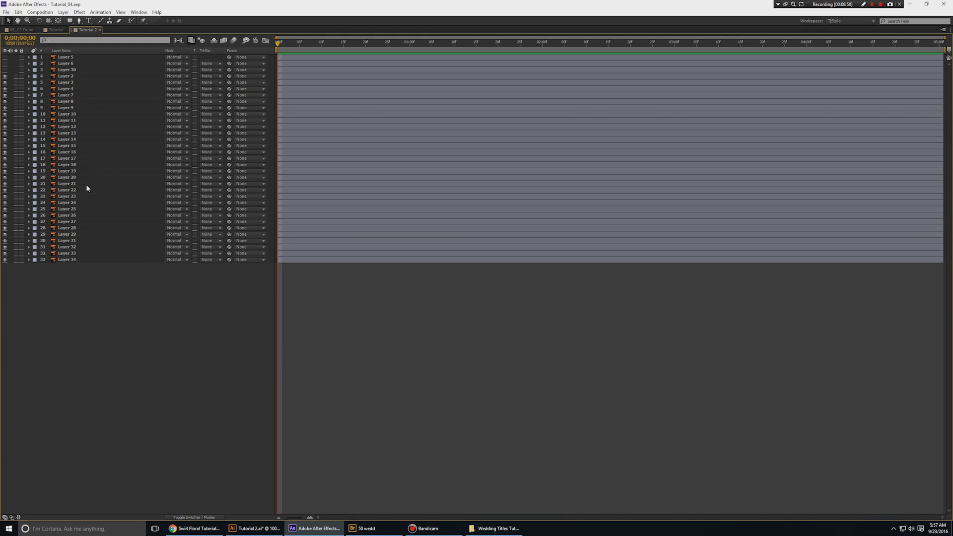
pyautogui.press('`')
pyautogui.scroll(1, 447, 266)
pyautogui.moveTo(382, 170); pyautogui.dragTo(457, 197)
pyautogui.press('`')
pyautogui.press('`')
pyautogui.scroll(-1, 567, 203)
# Marquee-select all scattered hearts on the left and right sides of the Tutorial 2 viewer.
pyautogui.moveTo(727, 211); pyautogui.dragTo(615, 143)
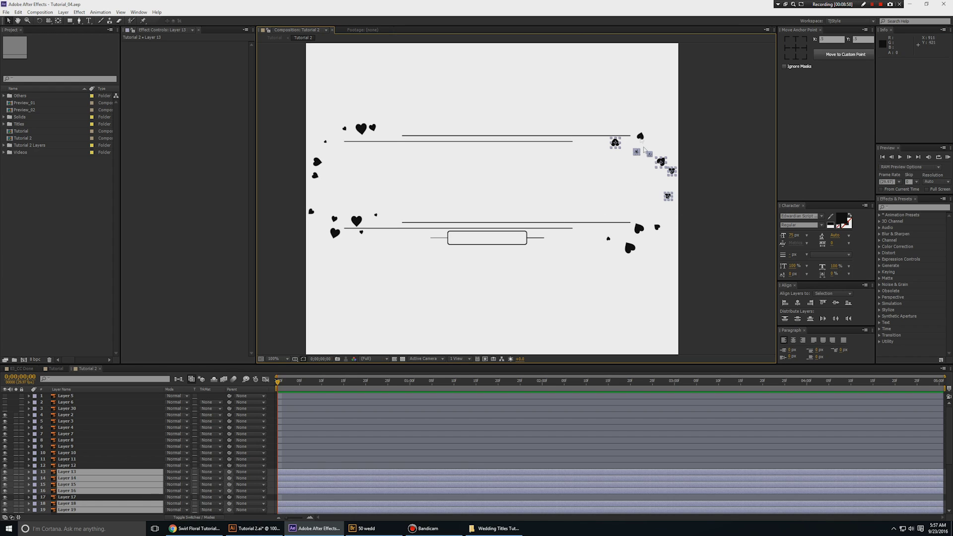
pyautogui.keyDown('shift'); pyautogui.click(373, 127); pyautogui.keyUp('shift')
pyautogui.moveTo(328, 99); pyautogui.dragTo(369, 137)
pyautogui.moveTo(300, 134); pyautogui.dragTo(333, 186)
pyautogui.moveTo(274, 216); pyautogui.dragTo(348, 256)
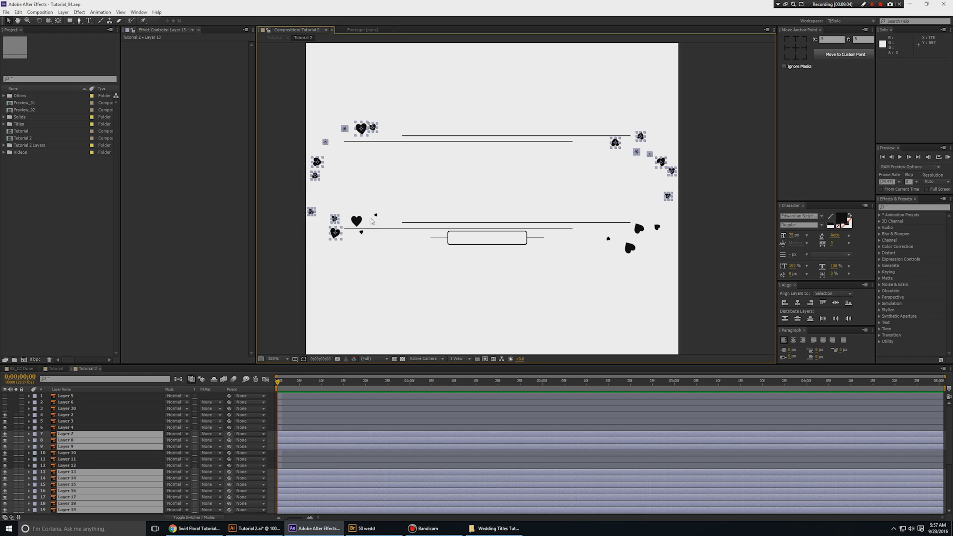
pyautogui.keyDown('shift'); pyautogui.click(376, 217); pyautogui.keyUp('shift')
pyautogui.keyDown('shift'); pyautogui.click(376, 216); pyautogui.keyUp('shift')
pyautogui.keyDown('shift'); pyautogui.click(362, 232); pyautogui.keyUp('shift')
pyautogui.moveTo(667, 278); pyautogui.dragTo(605, 222)
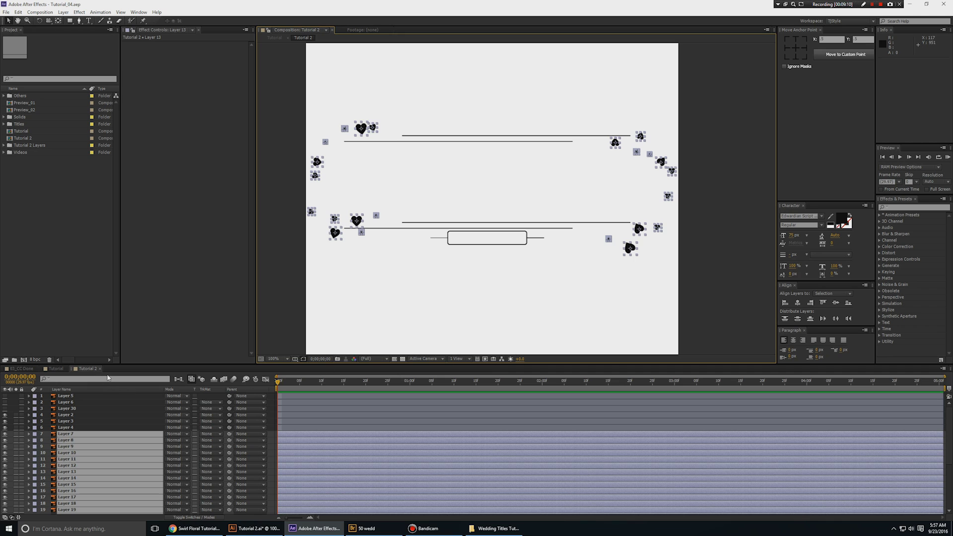
pyautogui.click(56, 369)
# Preview the Preview_01 'WEDDING!' title animation, then return to Tutorial 2 with a maximized viewer.
pyautogui.click(24, 110)
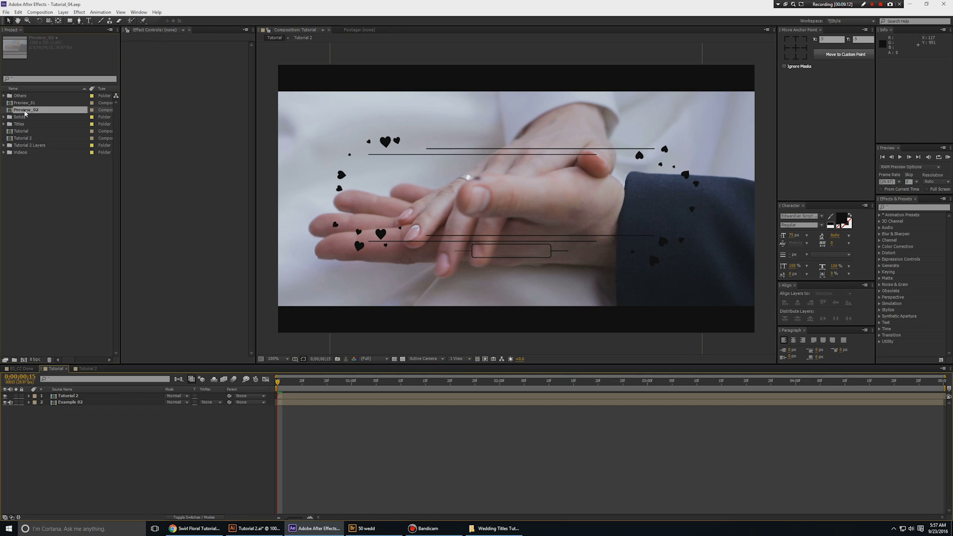
pyautogui.doubleClick(25, 102)
pyautogui.moveTo(311, 382); pyautogui.dragTo(485, 402)
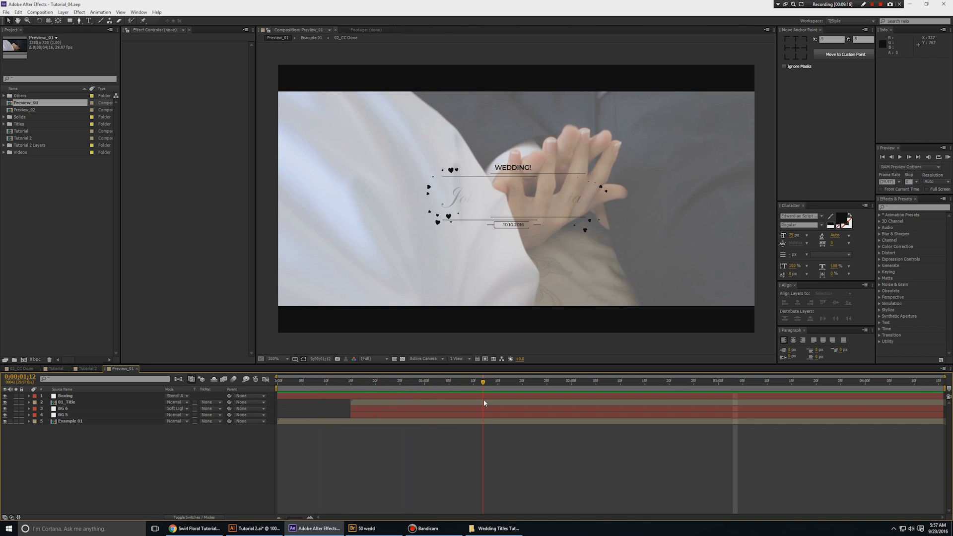
pyautogui.scroll(1, 395, 171)
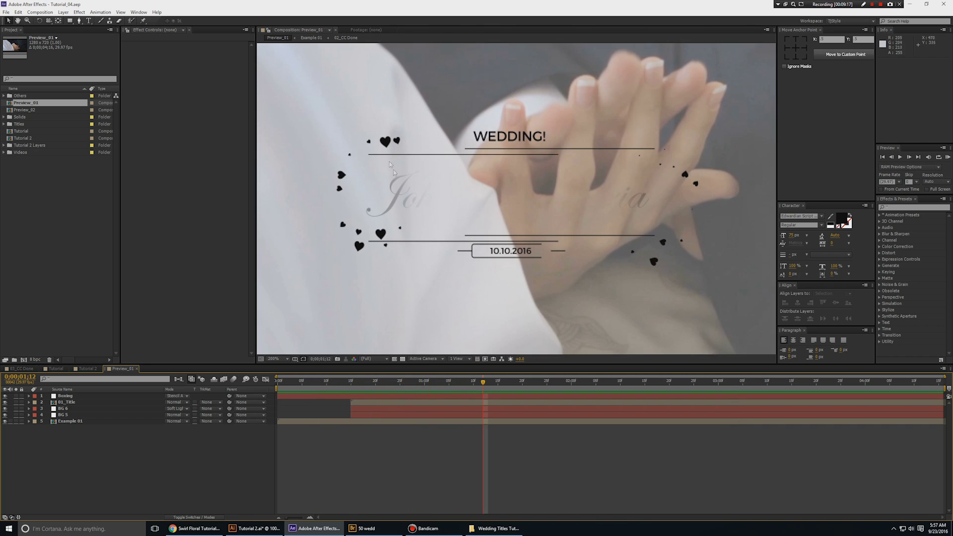
pyautogui.click(352, 382)
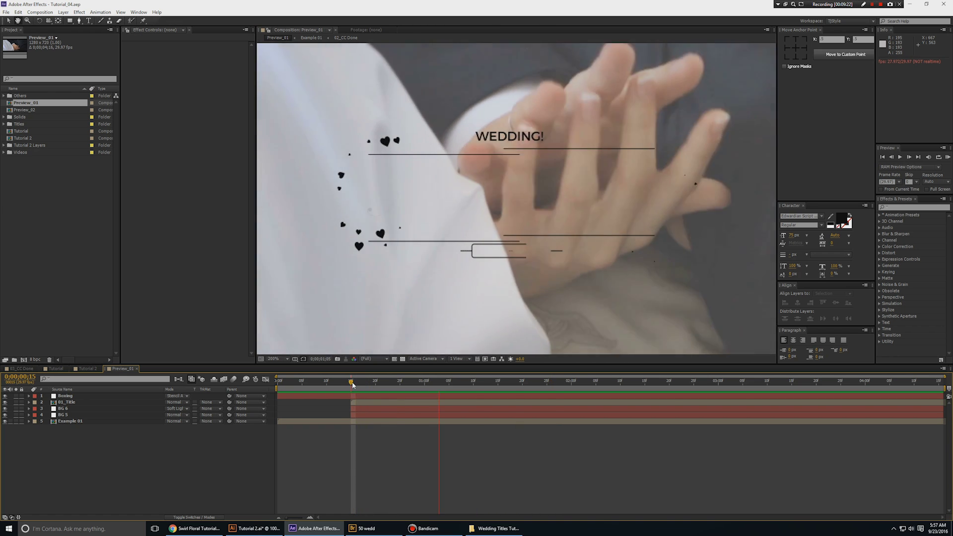
pyautogui.click(346, 382)
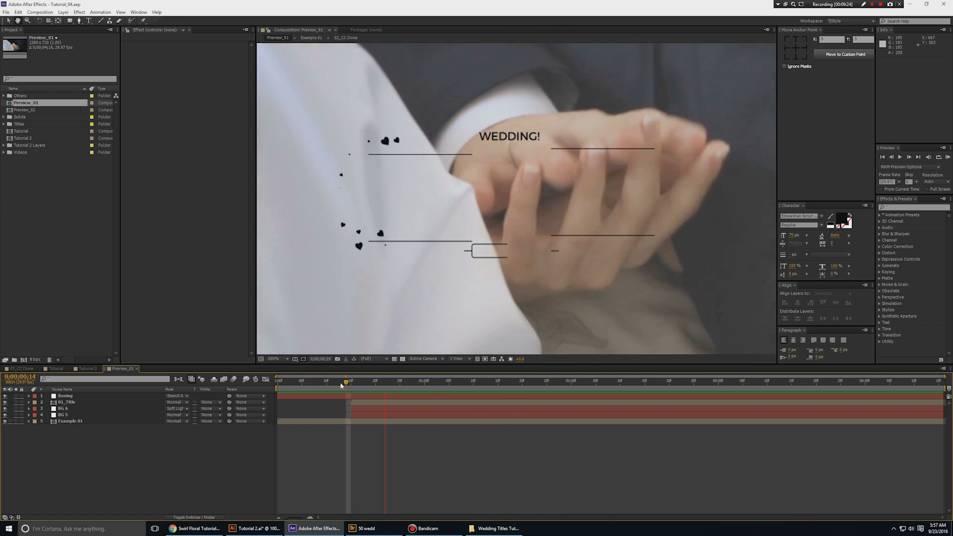
pyautogui.press('space')
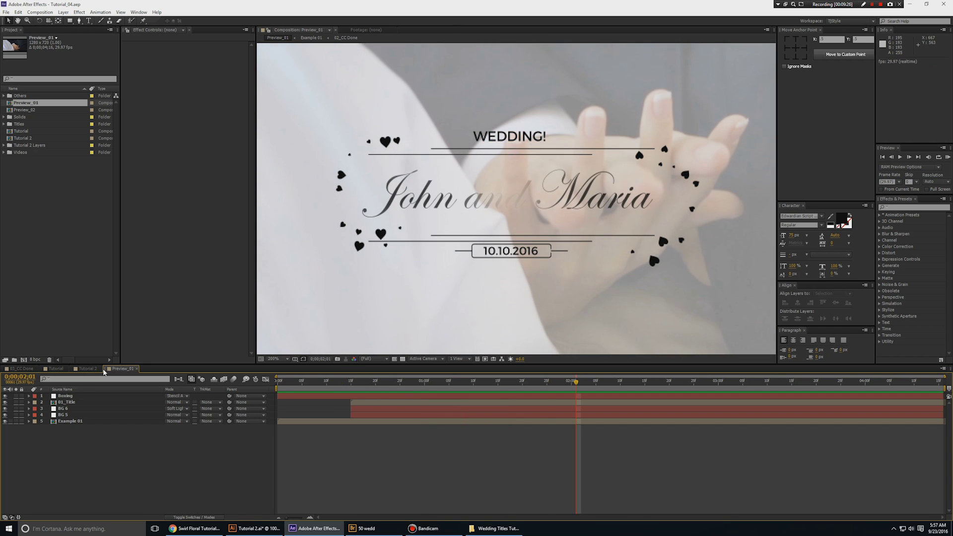
pyautogui.click(94, 369)
pyautogui.press('`')
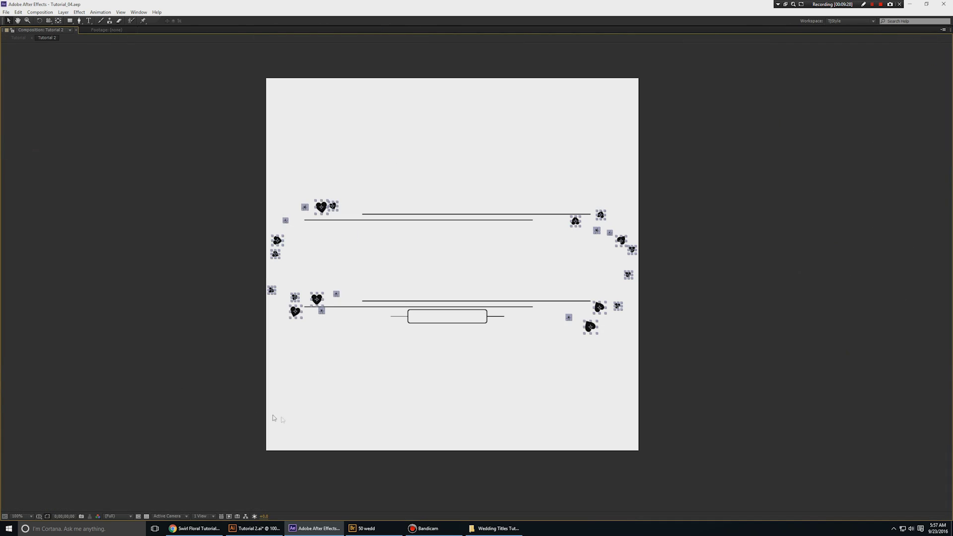
# Move the heart layers below Layer 34 and give them a Pink label colour.
pyautogui.press('`')
pyautogui.press('`')
pyautogui.moveTo(85, 262); pyautogui.dragTo(87, 336)
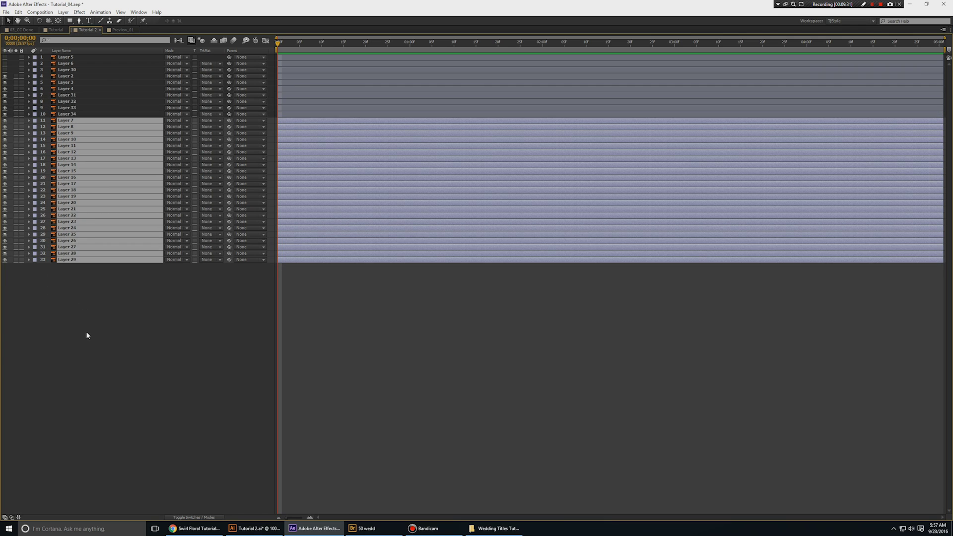
pyautogui.rightClick(34, 128)
pyautogui.click(69, 174)
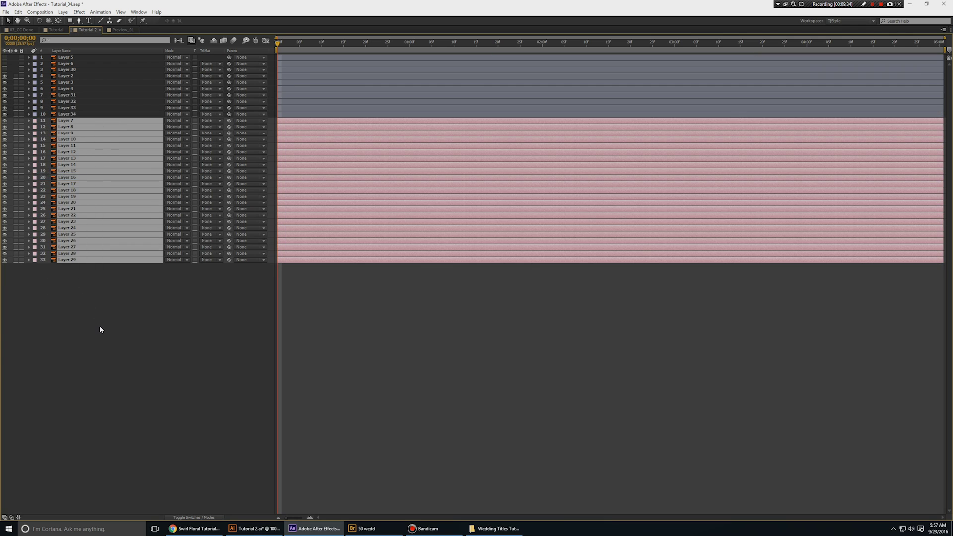
# Hide and reshow the heart layers to check them in the composition.
pyautogui.press('`')
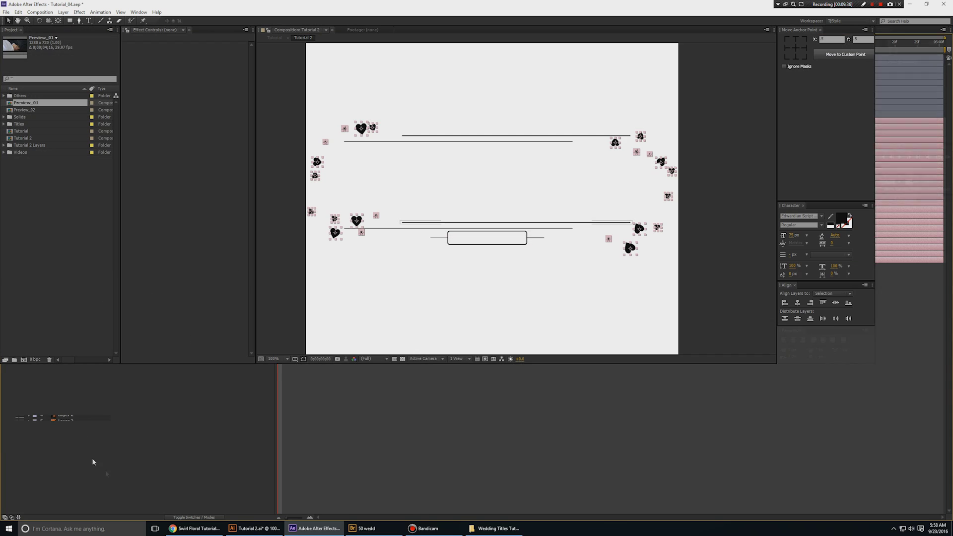
pyautogui.scroll(1, 1, 419)
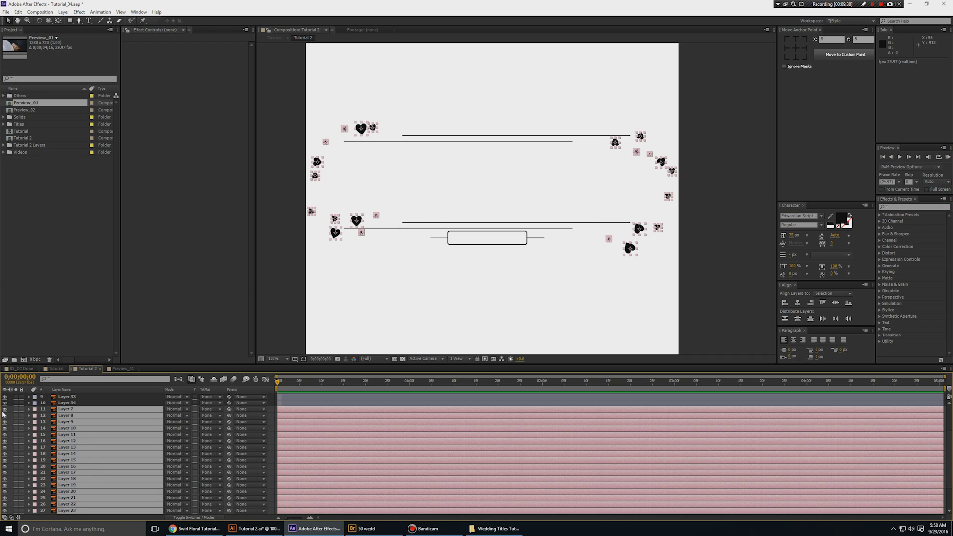
pyautogui.click(5, 410)
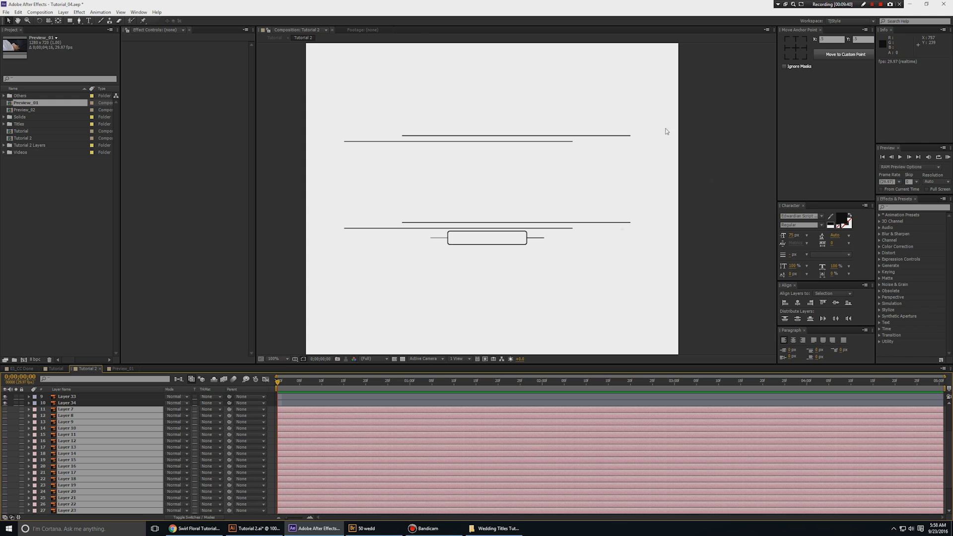
pyautogui.click(6, 410)
pyautogui.press('`')
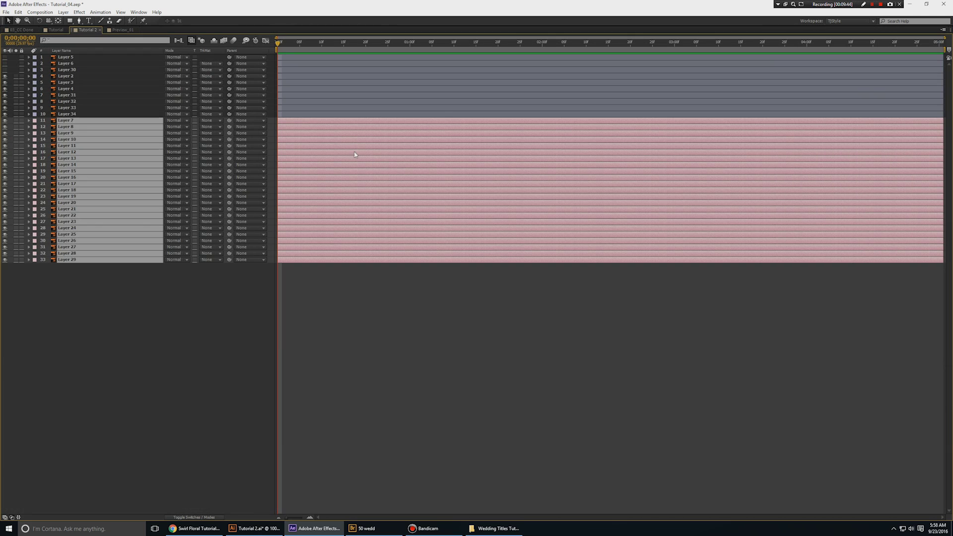
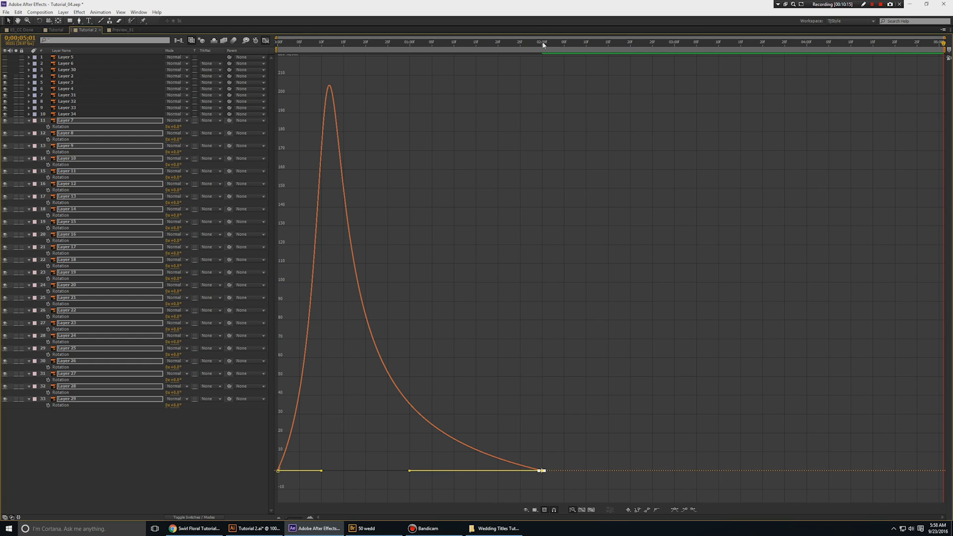
# Add Rotation keyframes at 2 seconds to Layers 7–29 and return to 0:00.
pyautogui.click(543, 44)
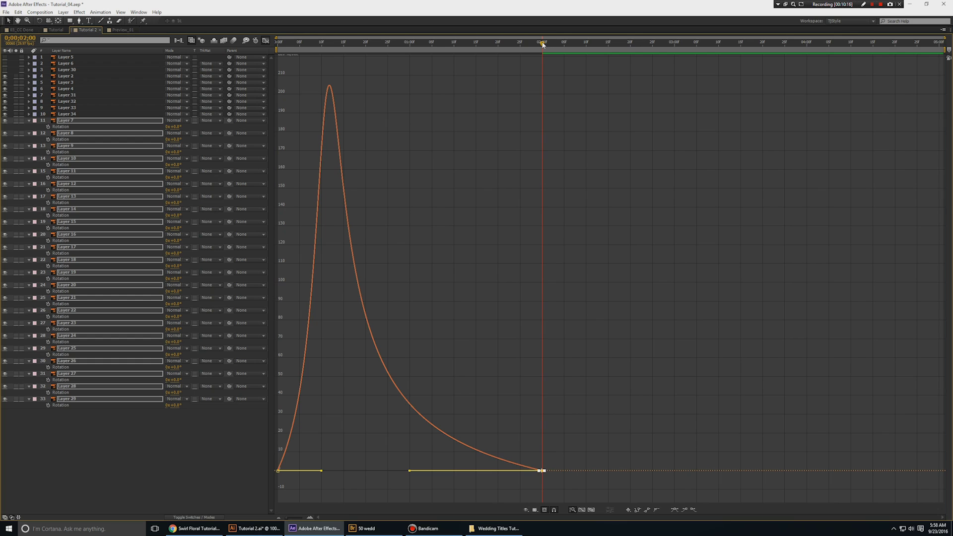
pyautogui.click(48, 127)
pyautogui.click(60, 128)
pyautogui.press('Home')
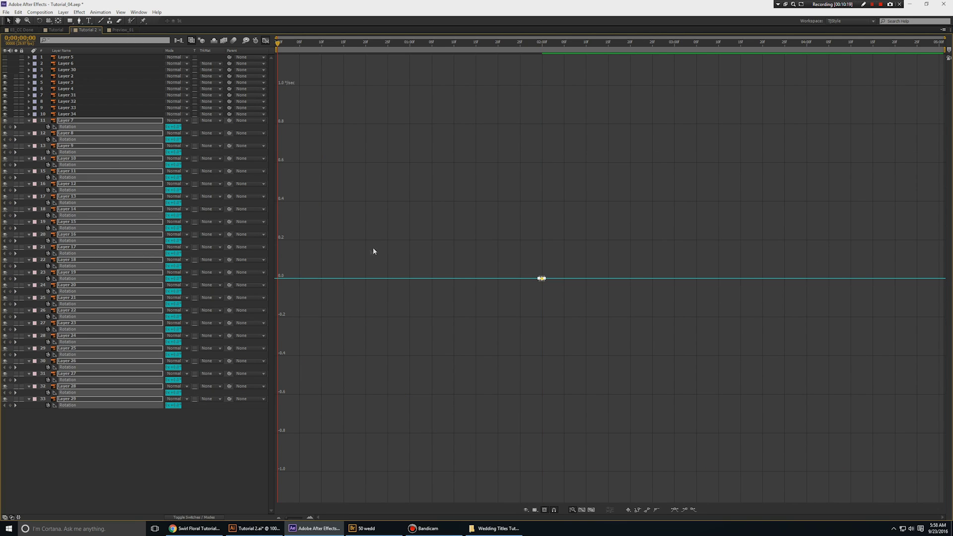
pyautogui.click(281, 77)
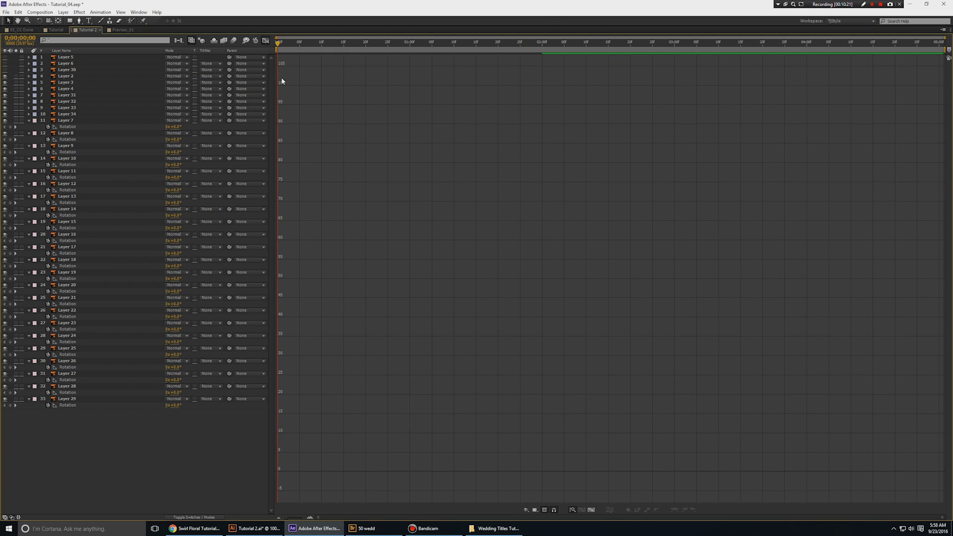
pyautogui.click(266, 41)
# Set Layer 7's starting rotation to 25° and give Layers 8–24 varied starting angles.
pyautogui.click(176, 127)
pyautogui.write('25')
pyautogui.press('Return')
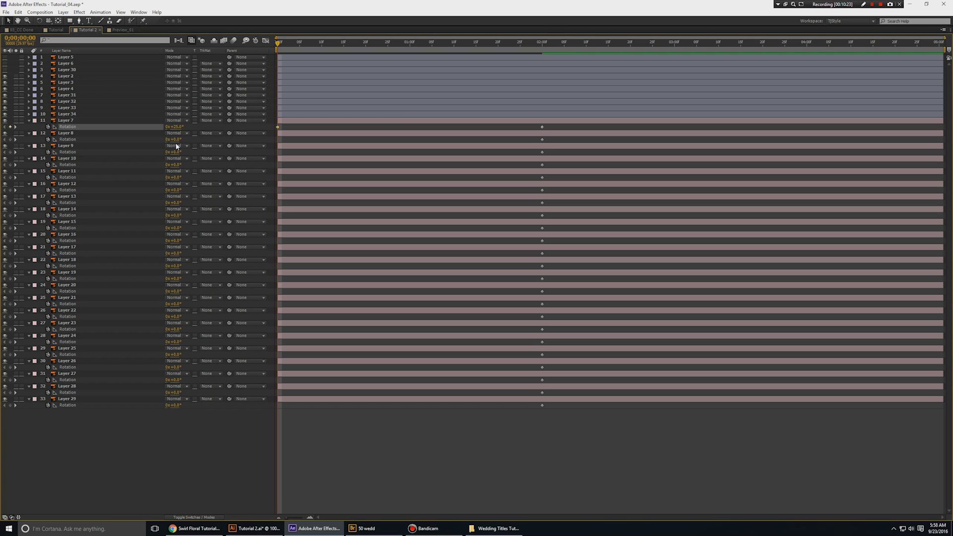
pyautogui.moveTo(177, 140); pyautogui.dragTo(192, 303)
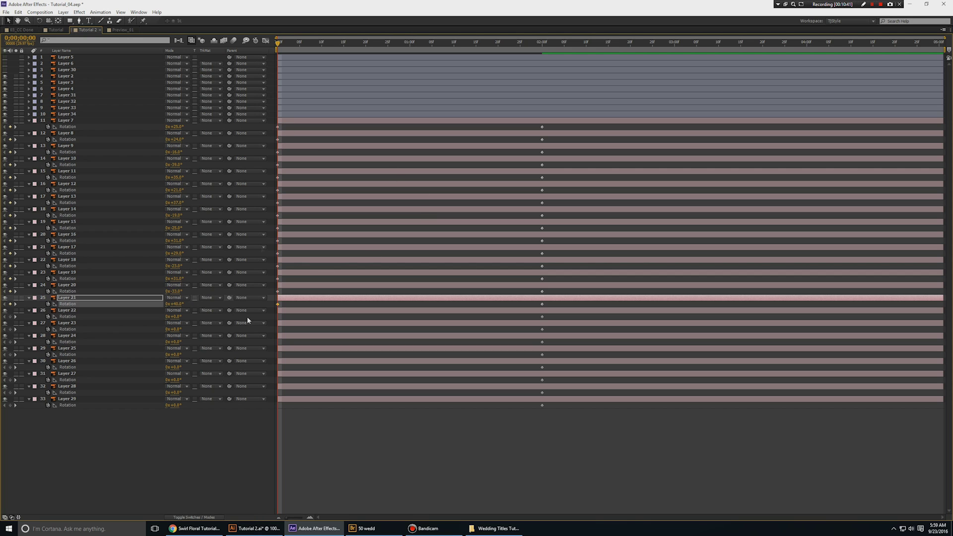
pyautogui.moveTo(175, 316); pyautogui.dragTo(187, 334)
# Give Layers 27–29 varied starting rotations, then select the rotation keyframes of Layers 7–28.
pyautogui.press('`')
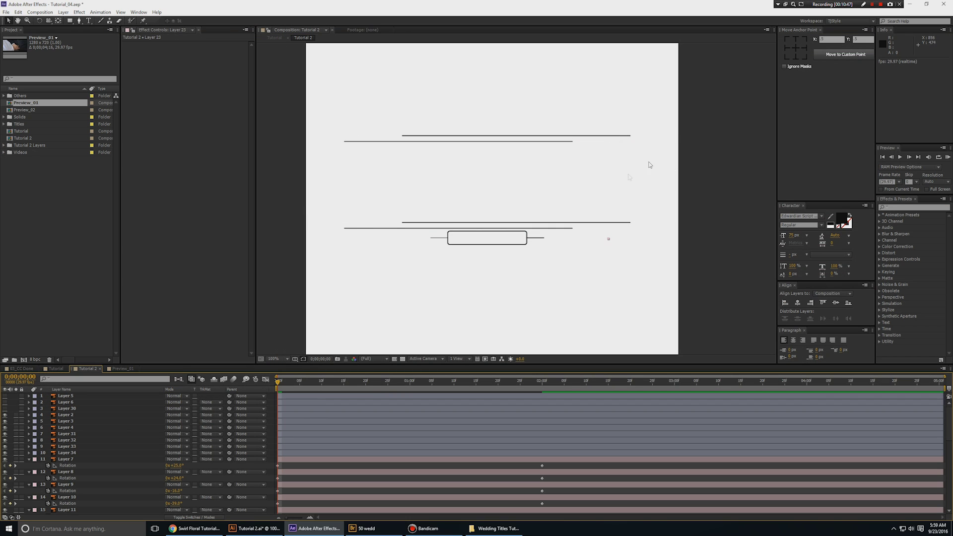
pyautogui.press('`')
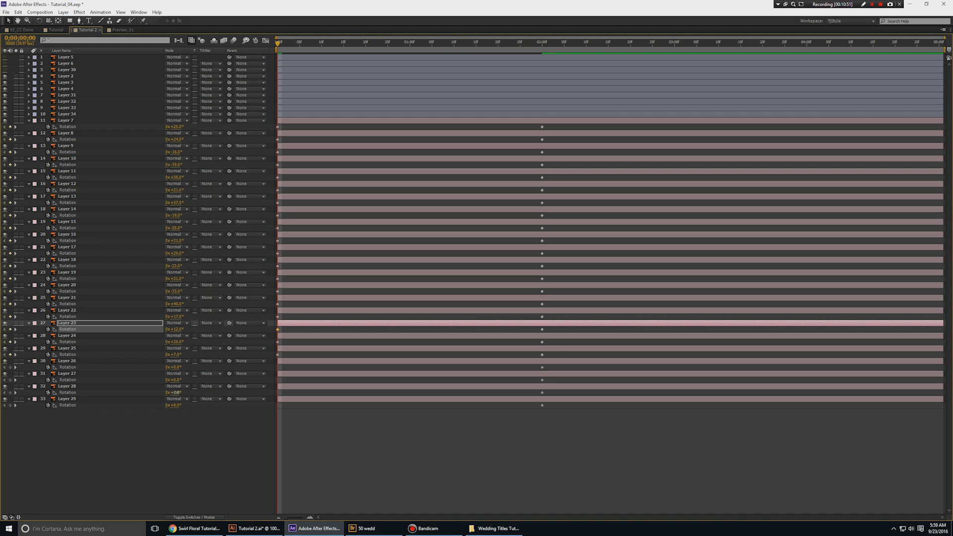
pyautogui.moveTo(178, 392); pyautogui.dragTo(187, 367)
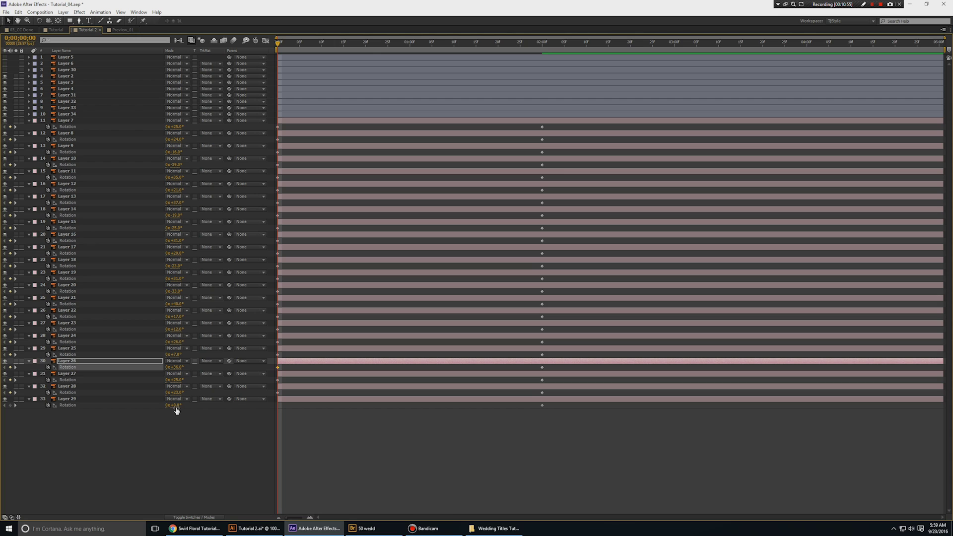
pyautogui.moveTo(177, 406); pyautogui.dragTo(185, 406)
pyautogui.press('`')
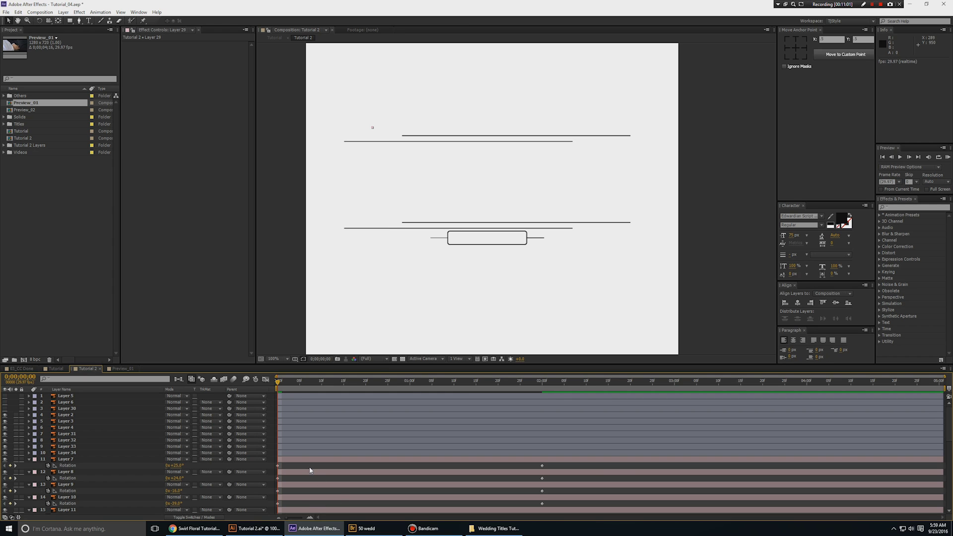
pyautogui.press('`')
pyautogui.moveTo(558, 128); pyautogui.dragTo(228, 439)
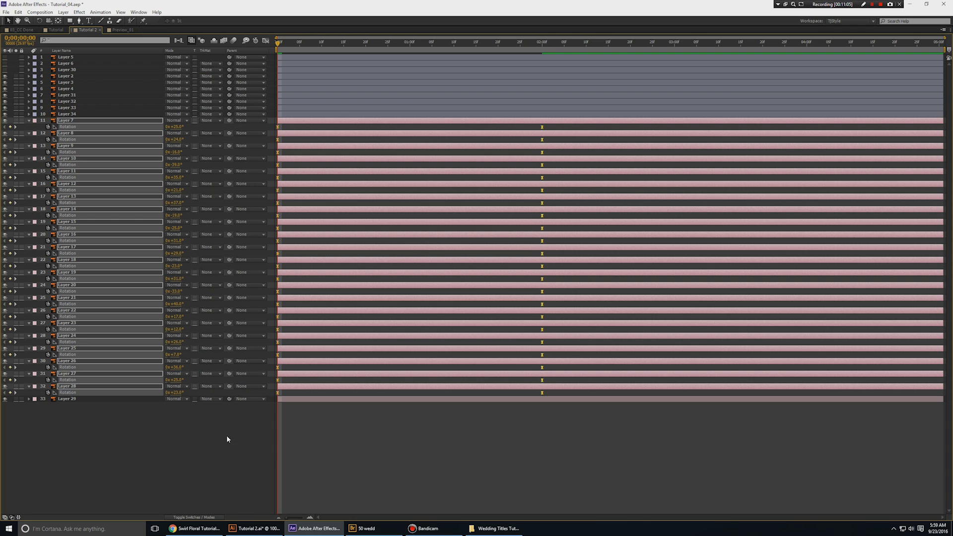
# Select the Rotation keyframes of Layer 29 and all other animated layers.
pyautogui.click(89, 401)
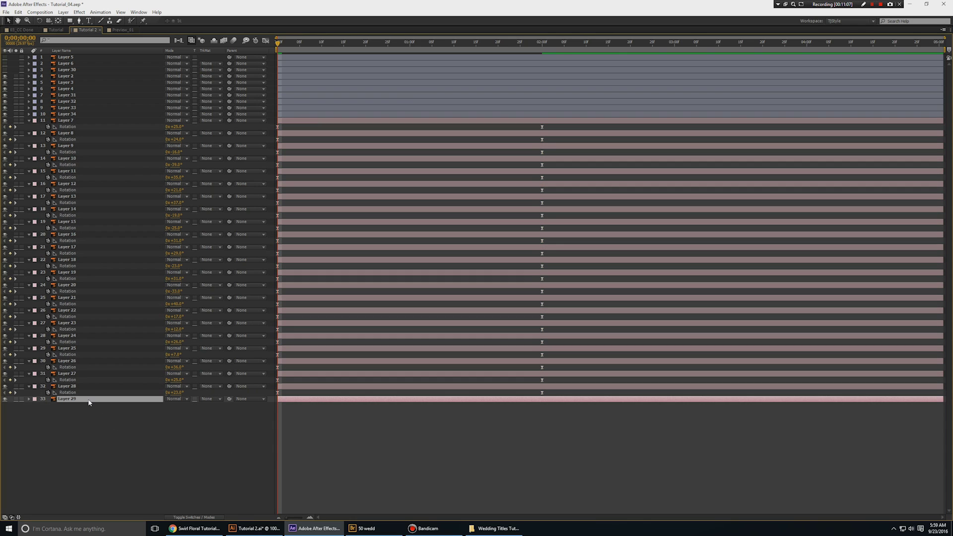
pyautogui.press('u')
pyautogui.press('k')
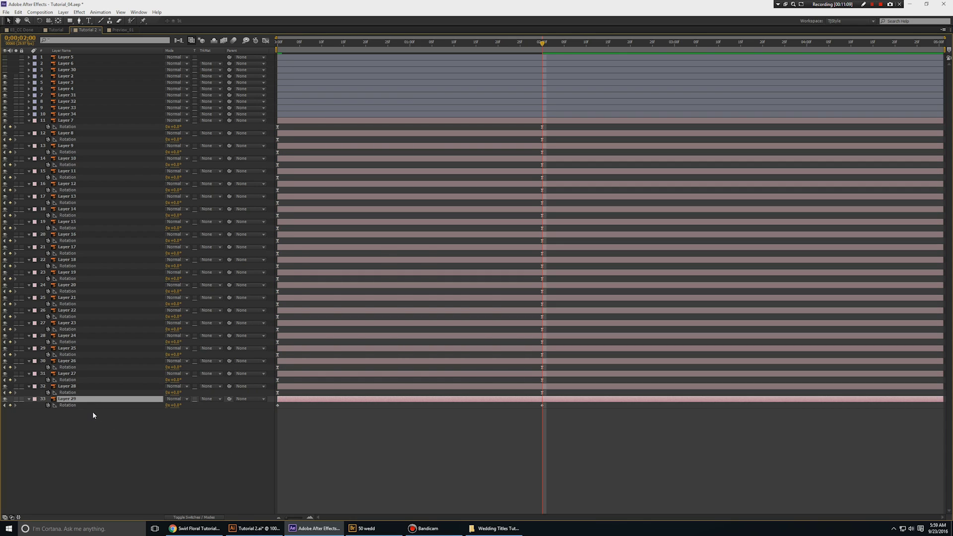
pyautogui.moveTo(566, 421); pyautogui.dragTo(229, 407)
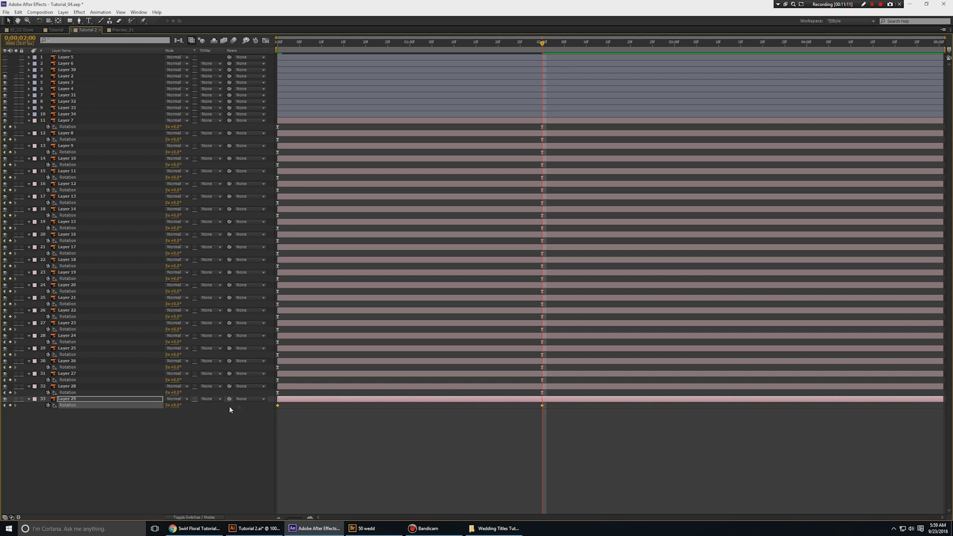
pyautogui.moveTo(622, 447); pyautogui.dragTo(259, 115)
# Ease the 2-second rotation keyframes in the Graph Editor, then collapse the properties.
pyautogui.click(267, 41)
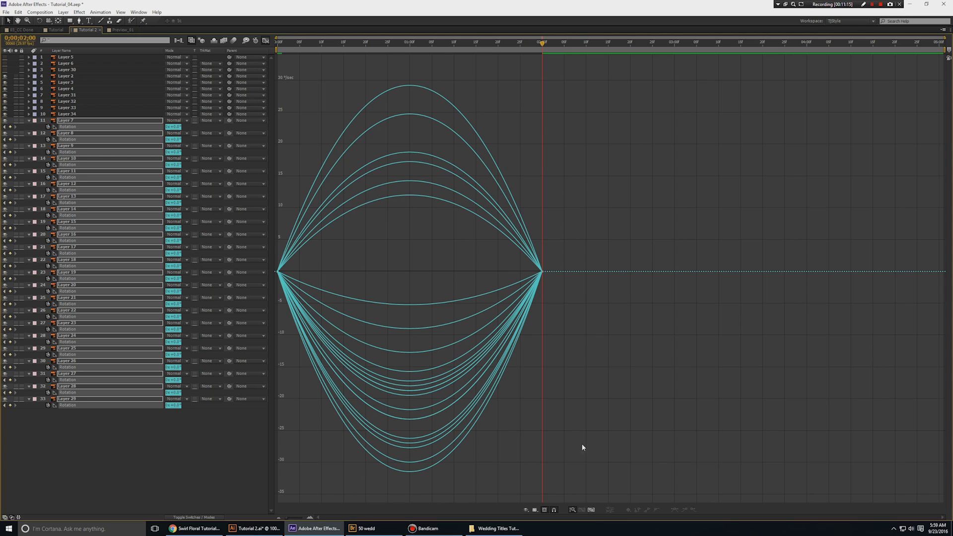
pyautogui.moveTo(600, 313); pyautogui.dragTo(317, 273)
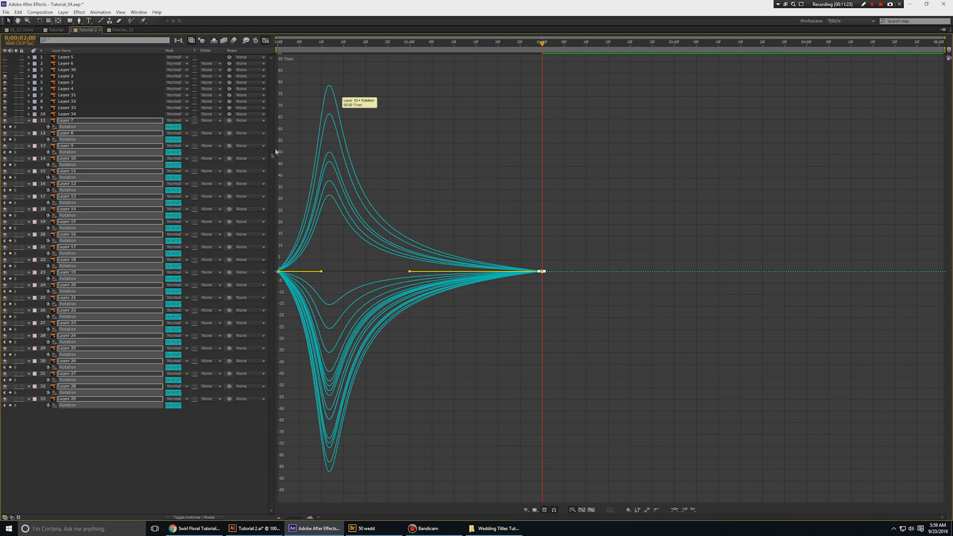
pyautogui.click(266, 41)
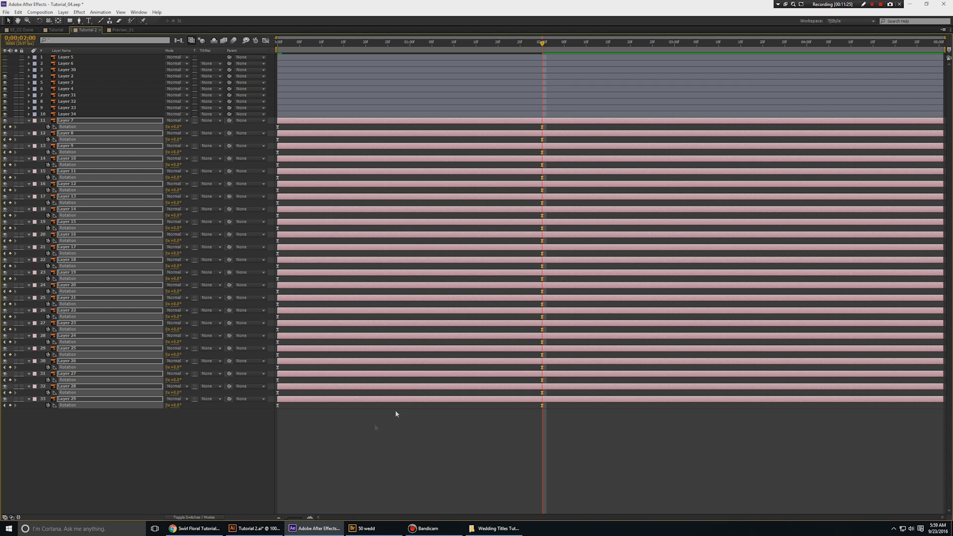
pyautogui.click(331, 440)
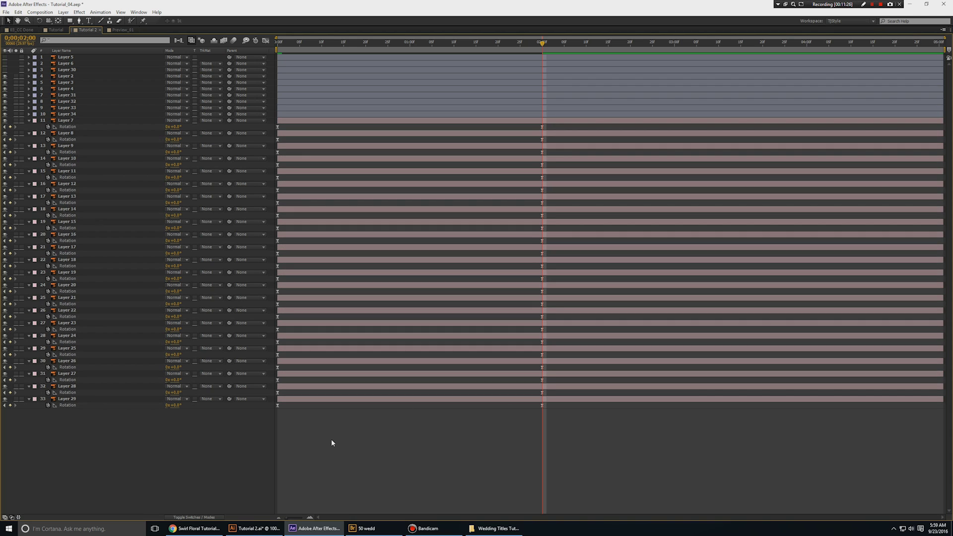
pyautogui.press('u')
pyautogui.press('`')
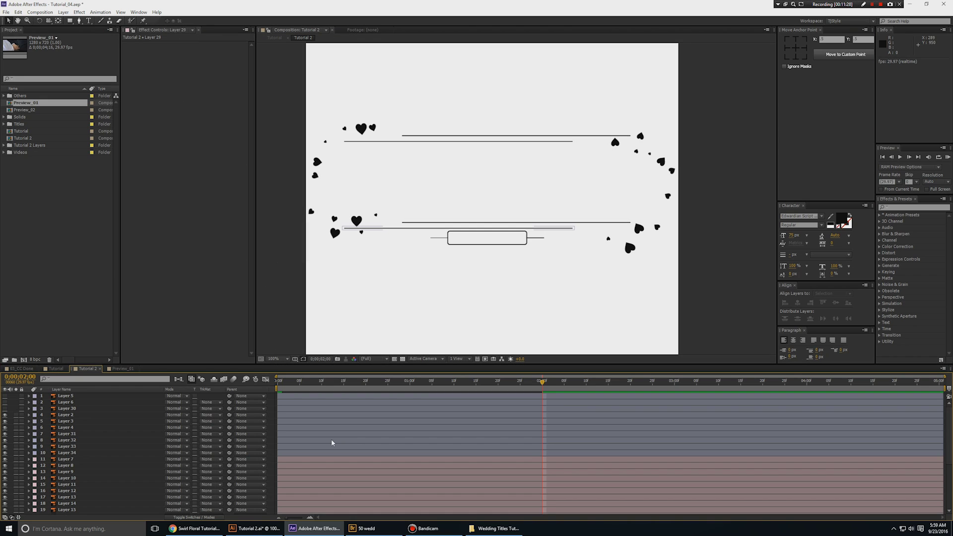
pyautogui.press('`')
pyautogui.moveTo(101, 341); pyautogui.dragTo(18, 153)
pyautogui.press('`')
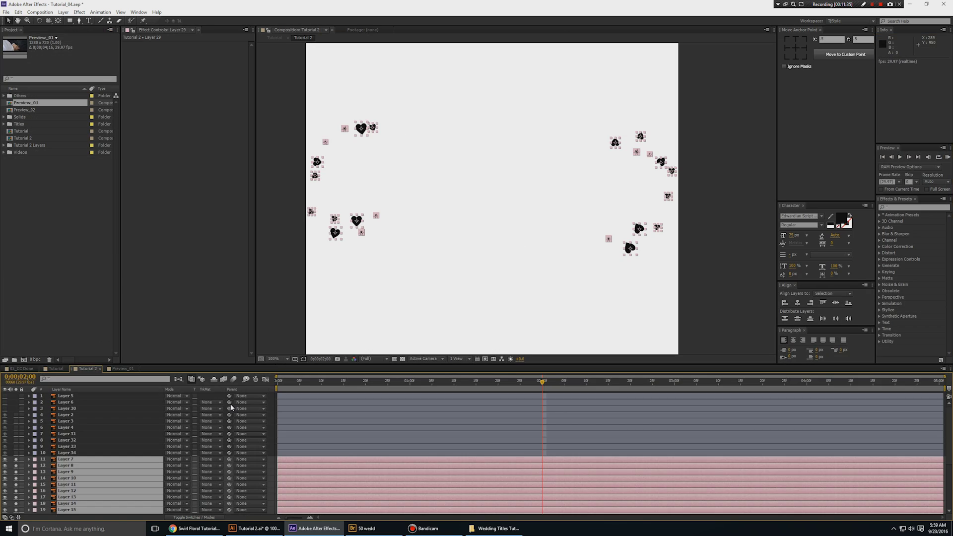
pyautogui.press('KP_0')
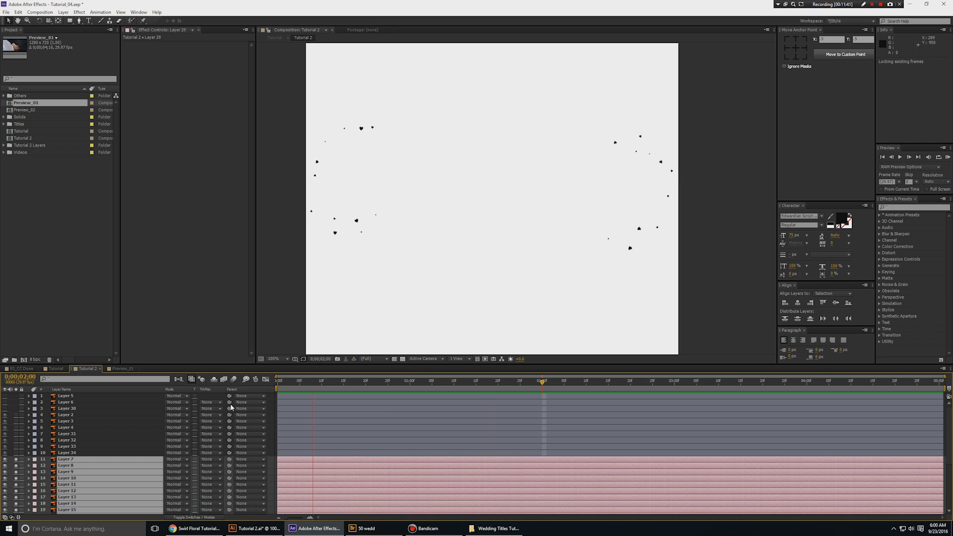
pyautogui.press('space')
pyautogui.press('`')
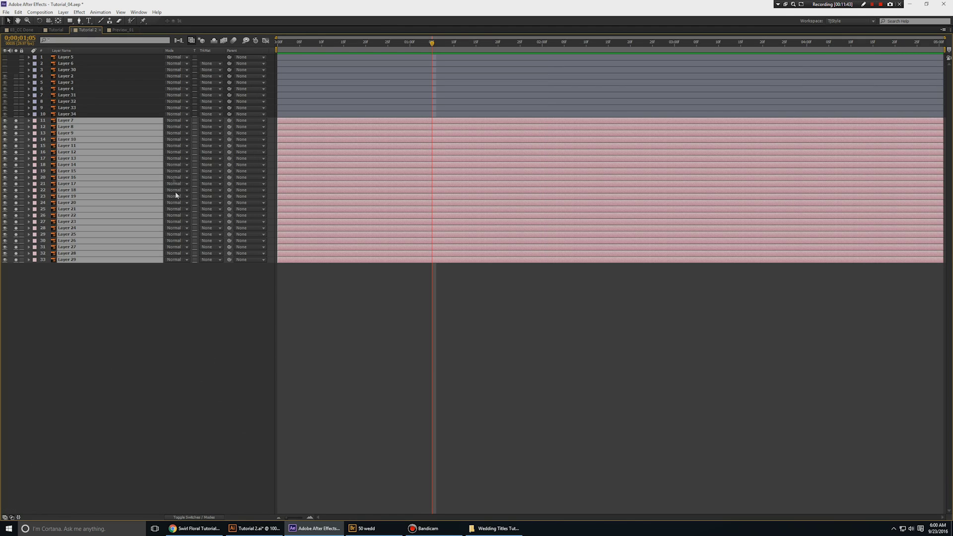
# Mark Layers 7–29 as shy and test hiding them from the timeline.
pyautogui.click(193, 518)
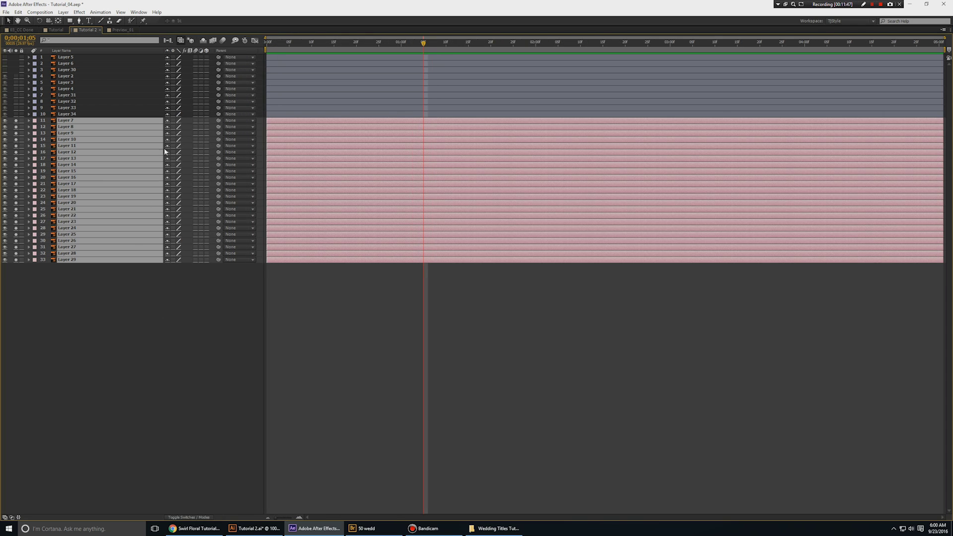
pyautogui.click(167, 120)
pyautogui.click(204, 41)
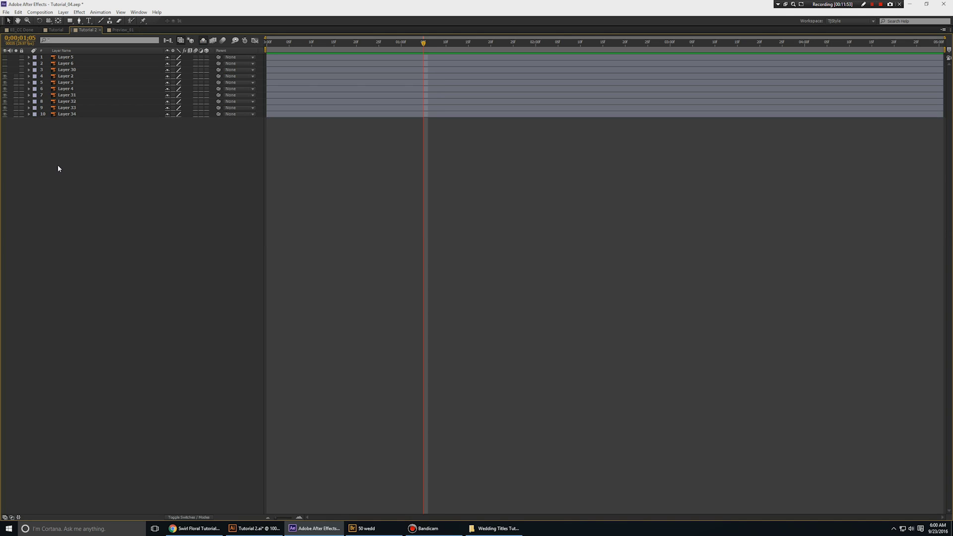
pyautogui.click(204, 41)
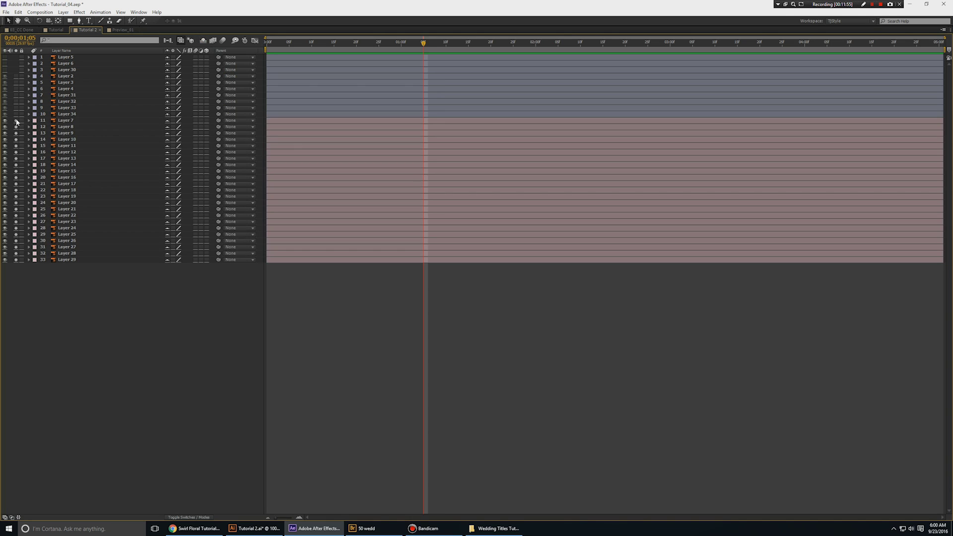
# Turn off solo on Layers 7–29, lock them, and hide the shy layers.
pyautogui.moveTo(17, 121); pyautogui.dragTo(19, 190)
pyautogui.moveTo(19, 263); pyautogui.dragTo(16, 283)
pyautogui.moveTo(120, 299); pyautogui.dragTo(70, 118)
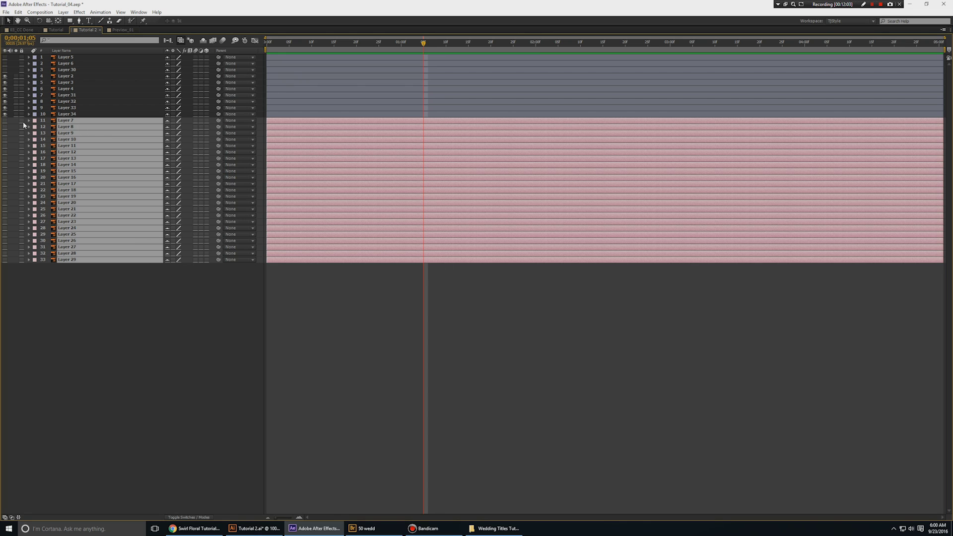
pyautogui.moveTo(22, 121); pyautogui.dragTo(21, 260)
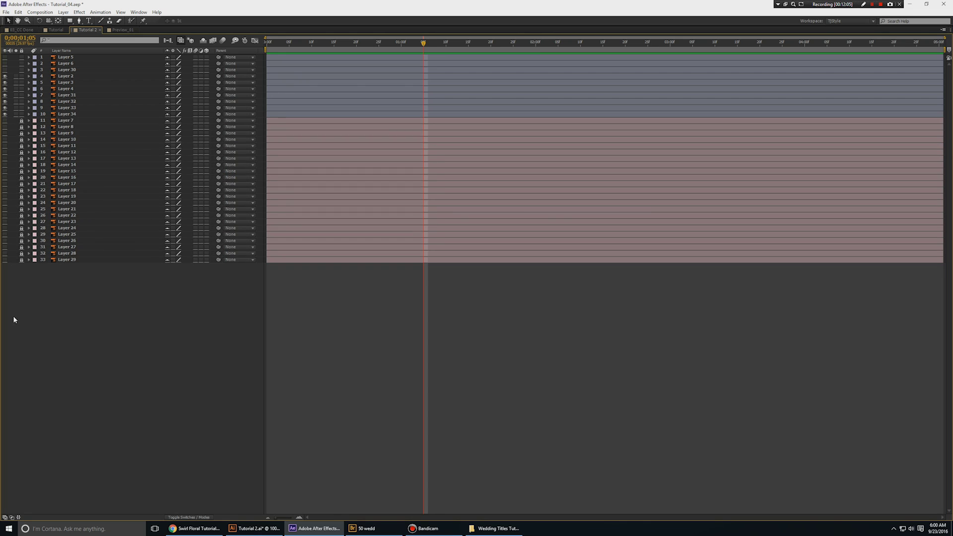
pyautogui.click(203, 40)
pyautogui.press('`')
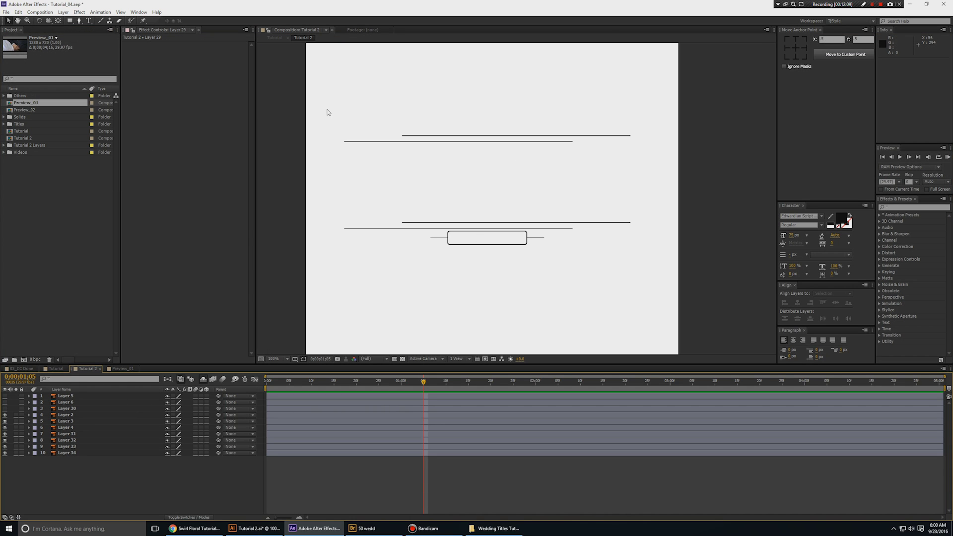
# Give Layers 5, 6 and 30 a Red label and lock them.
pyautogui.moveTo(313, 107); pyautogui.dragTo(744, 320)
pyautogui.click(752, 302)
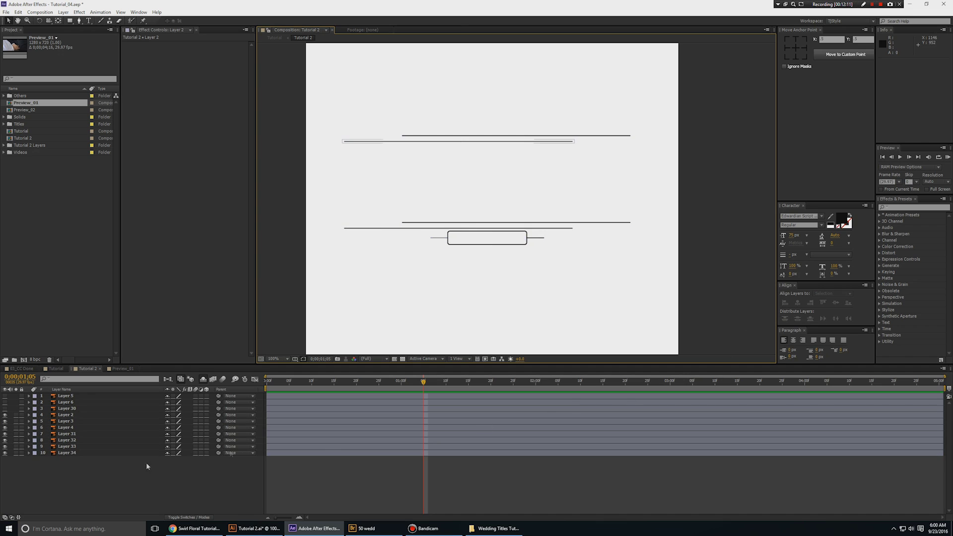
pyautogui.click(65, 410)
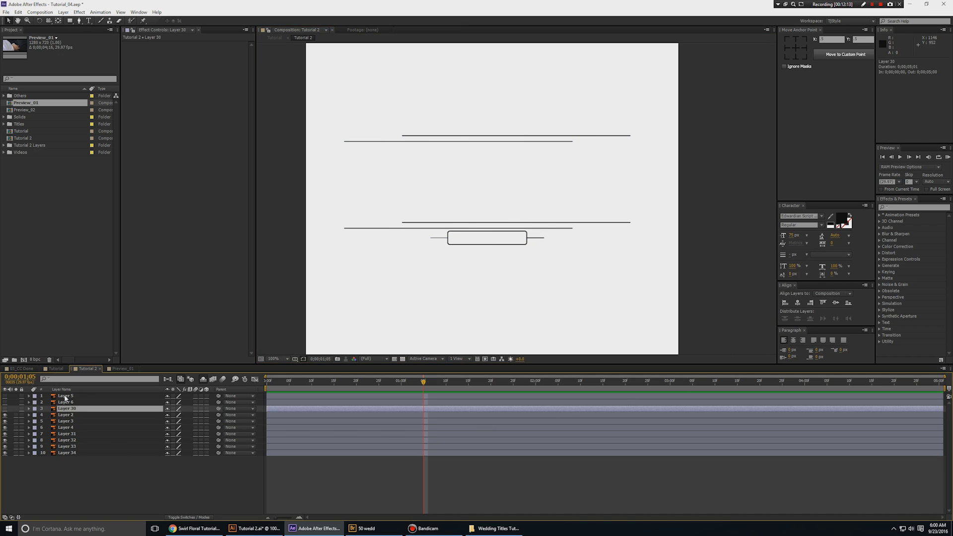
pyautogui.keyDown('shift'); pyautogui.click(65, 396); pyautogui.keyUp('shift')
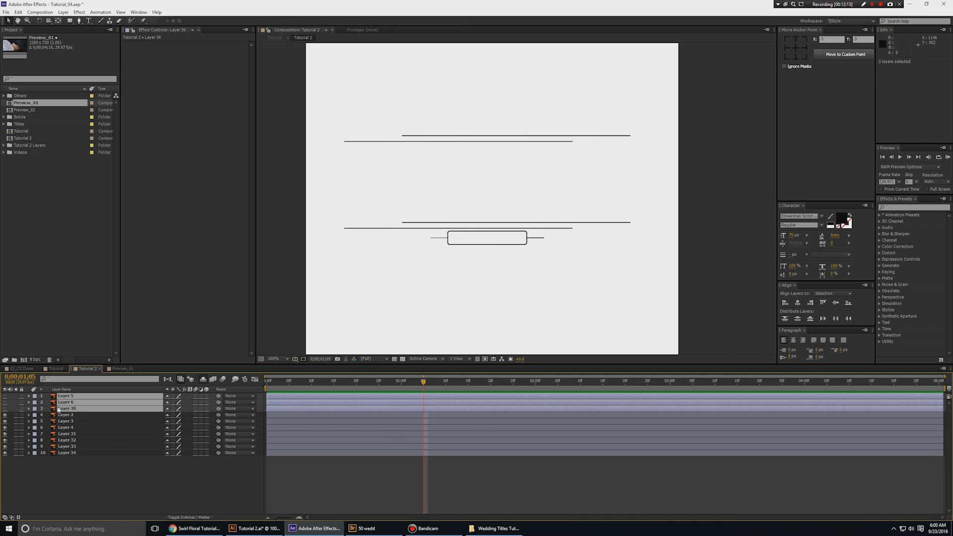
pyautogui.click(35, 396)
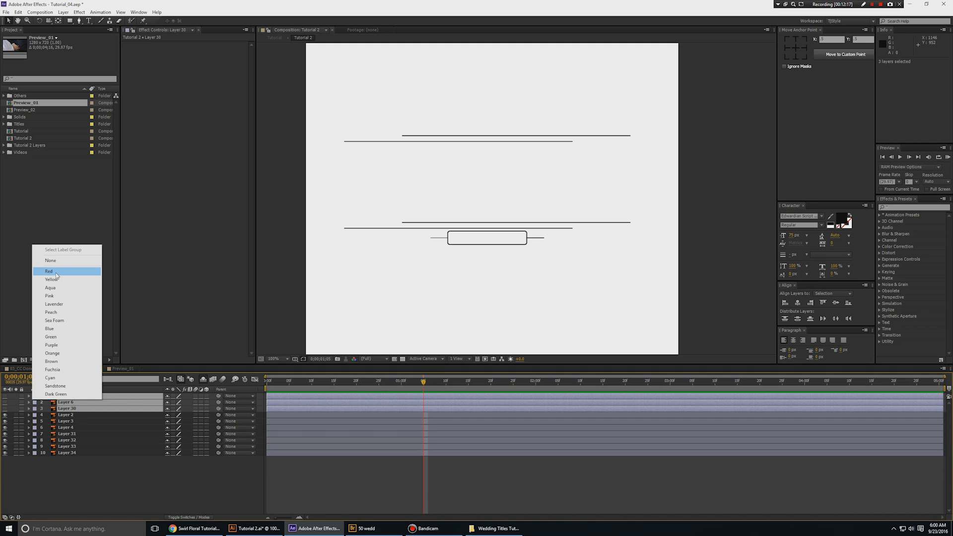
pyautogui.click(48, 272)
pyautogui.moveTo(21, 396); pyautogui.dragTo(22, 409)
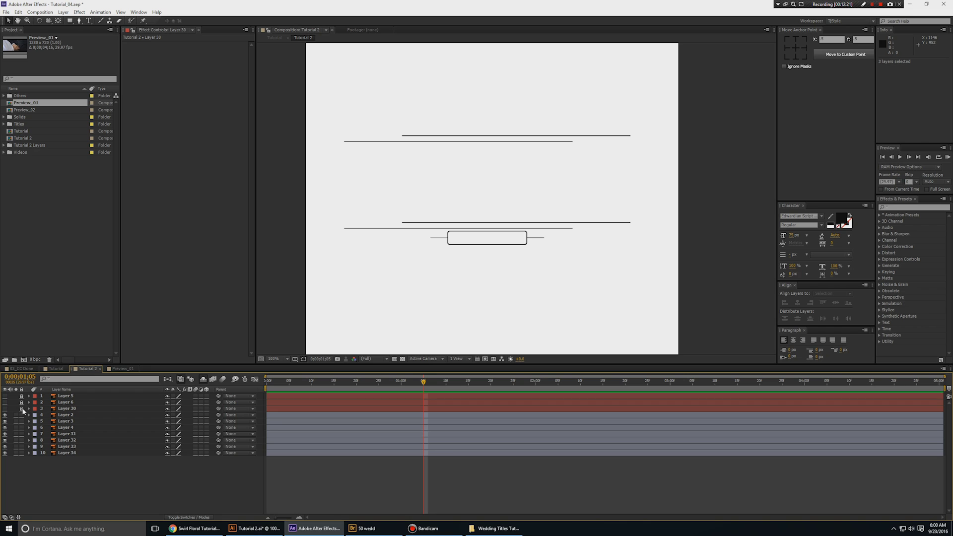
# Mark the three red layers shy and hide them, leaving seven layers listed.
pyautogui.click(76, 391)
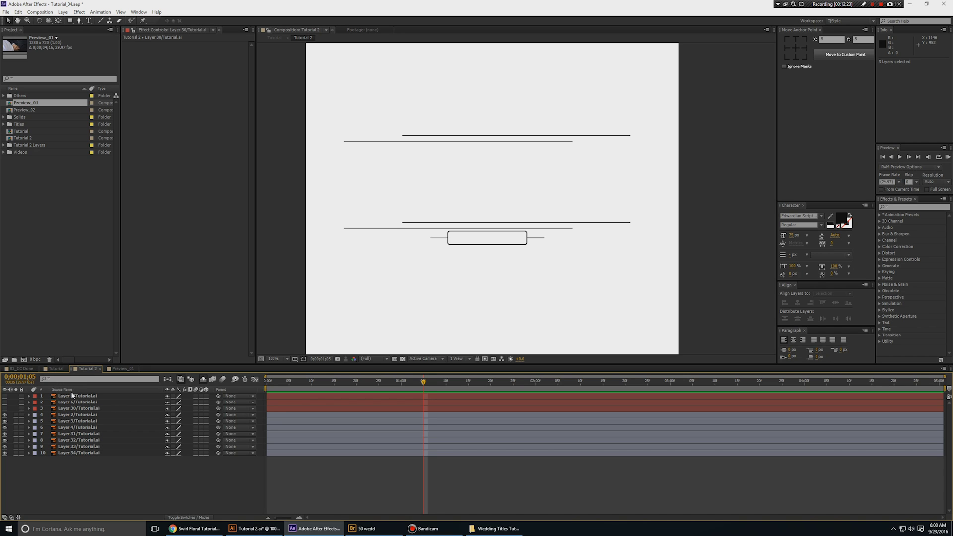
pyautogui.click(203, 380)
pyautogui.click(85, 396)
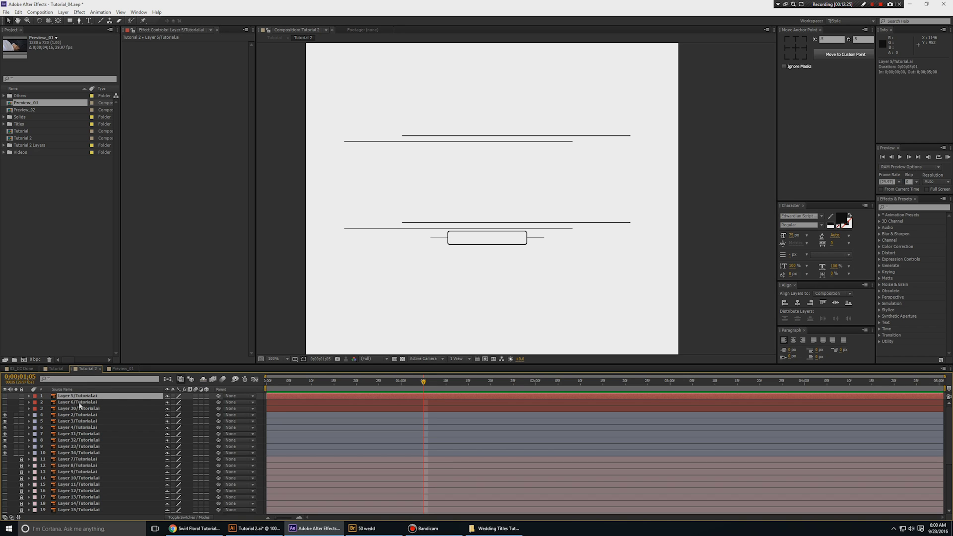
pyautogui.keyDown('shift'); pyautogui.click(117, 410); pyautogui.keyUp('shift')
pyautogui.click(168, 397)
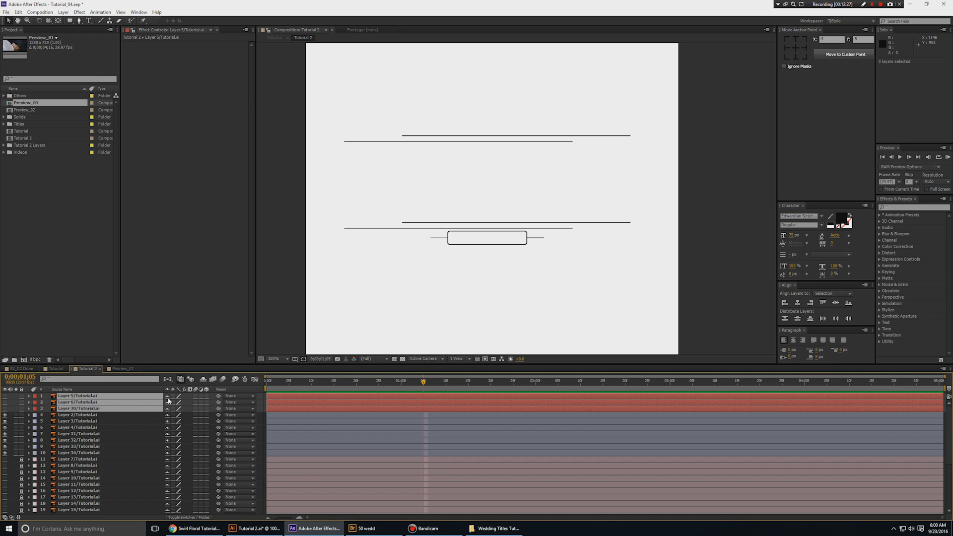
pyautogui.click(200, 381)
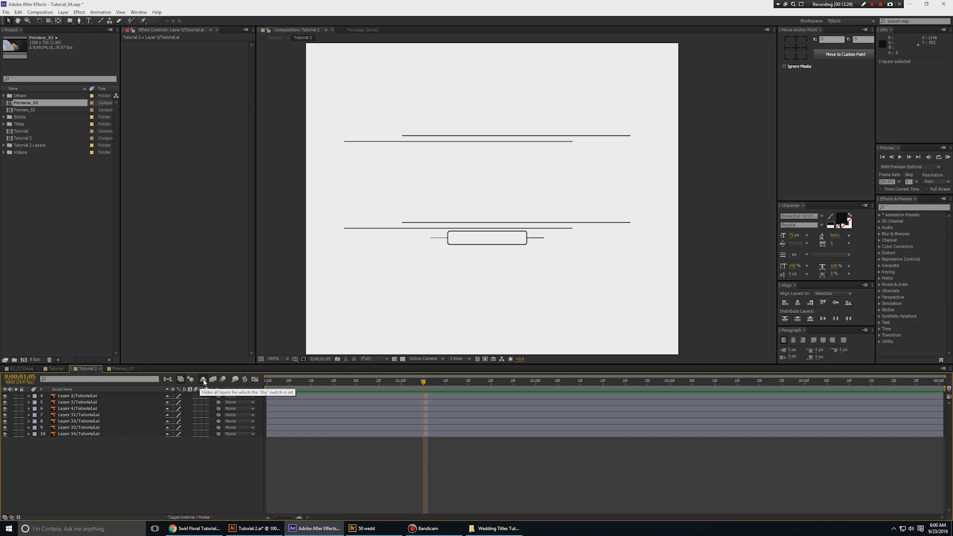
pyautogui.click(201, 381)
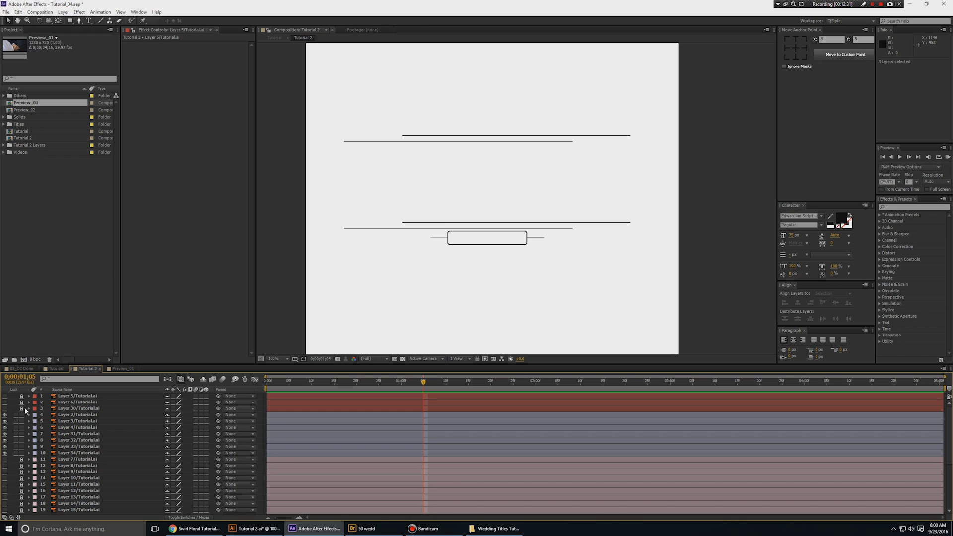
pyautogui.click(201, 381)
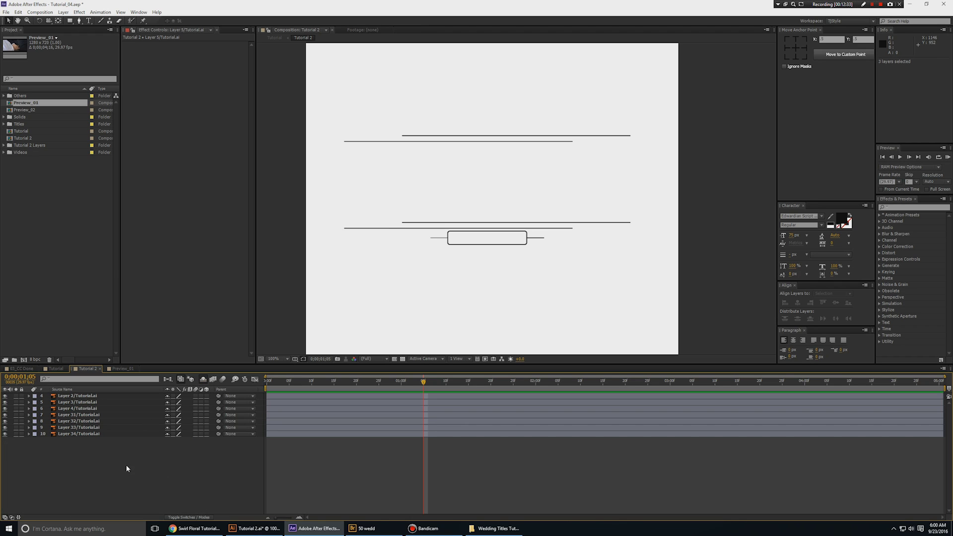
pyautogui.moveTo(127, 464); pyautogui.dragTo(101, 396)
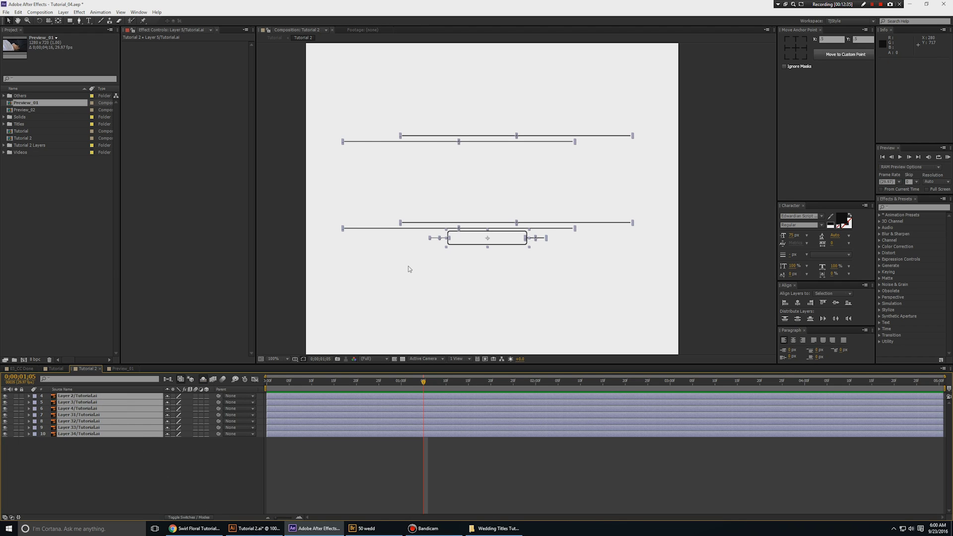
# At 2 seconds, convert Layer 2/Tutorial.ai into the Layer 2 Outlines shape layer.
pyautogui.click(537, 381)
pyautogui.click(138, 448)
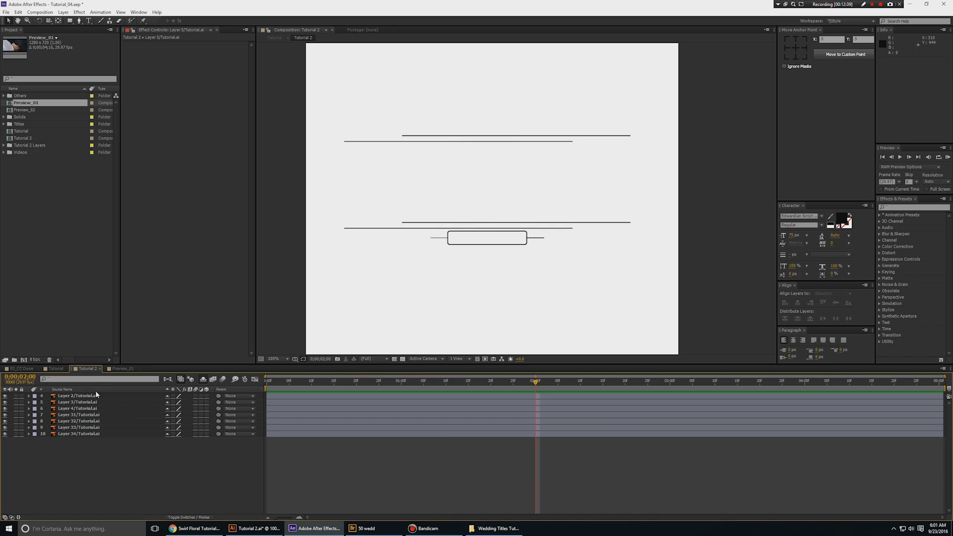
pyautogui.click(94, 397)
pyautogui.moveTo(104, 452); pyautogui.dragTo(102, 395)
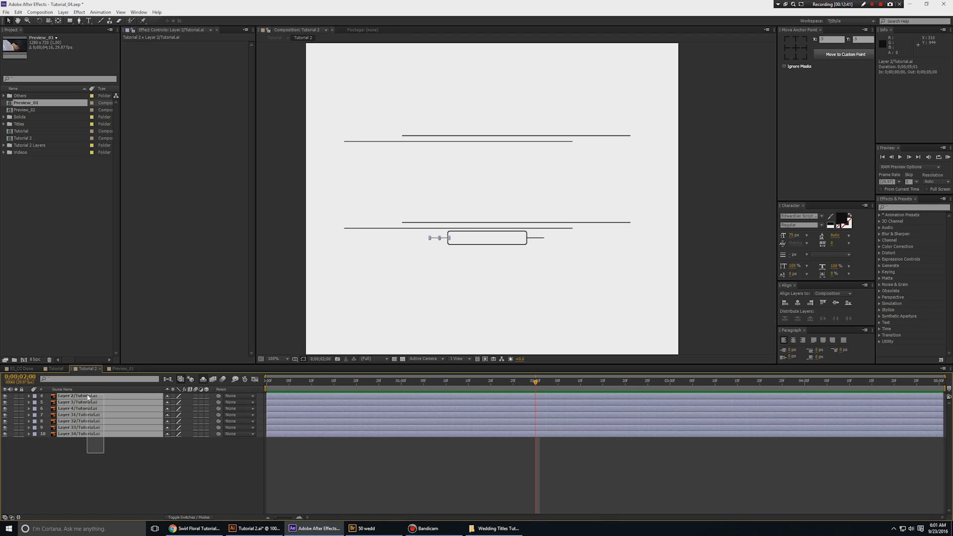
pyautogui.click(101, 452)
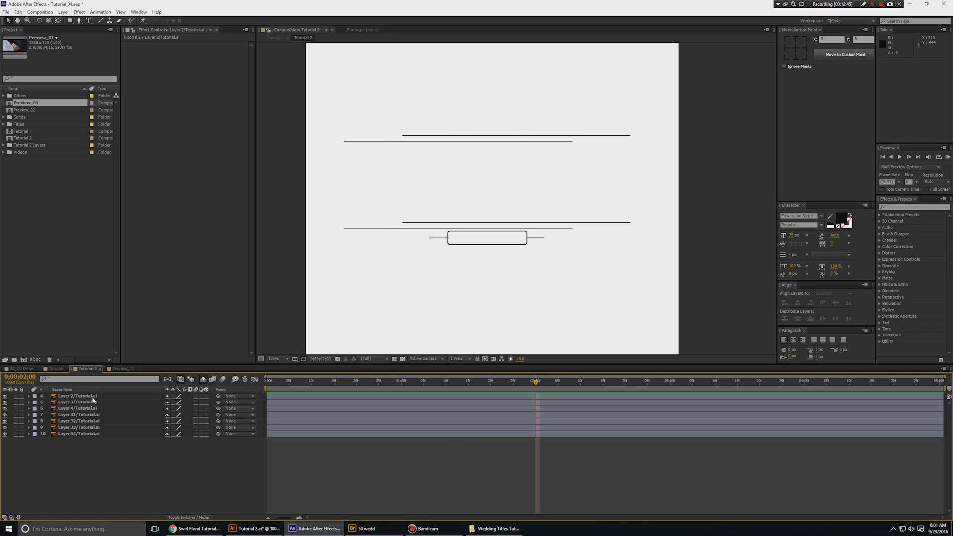
pyautogui.rightClick(92, 398)
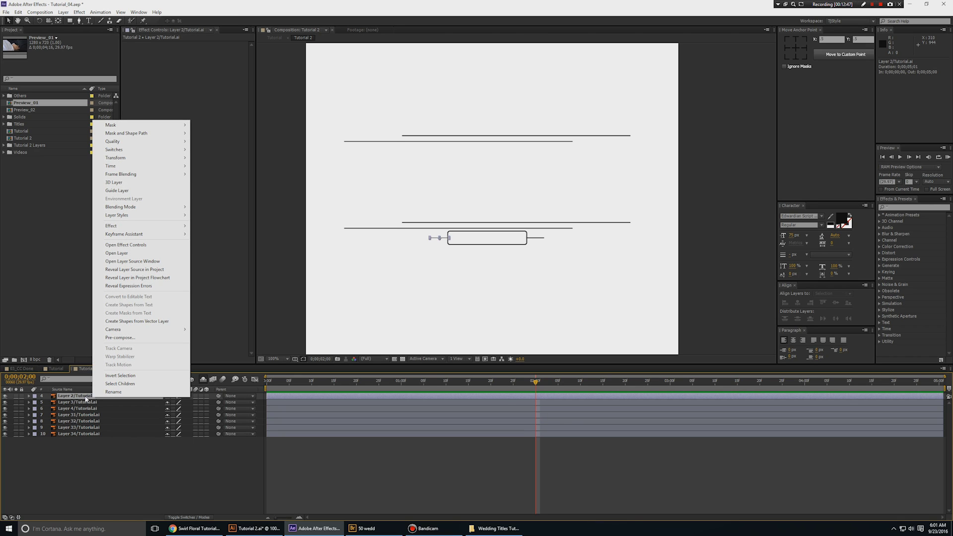
pyautogui.click(125, 322)
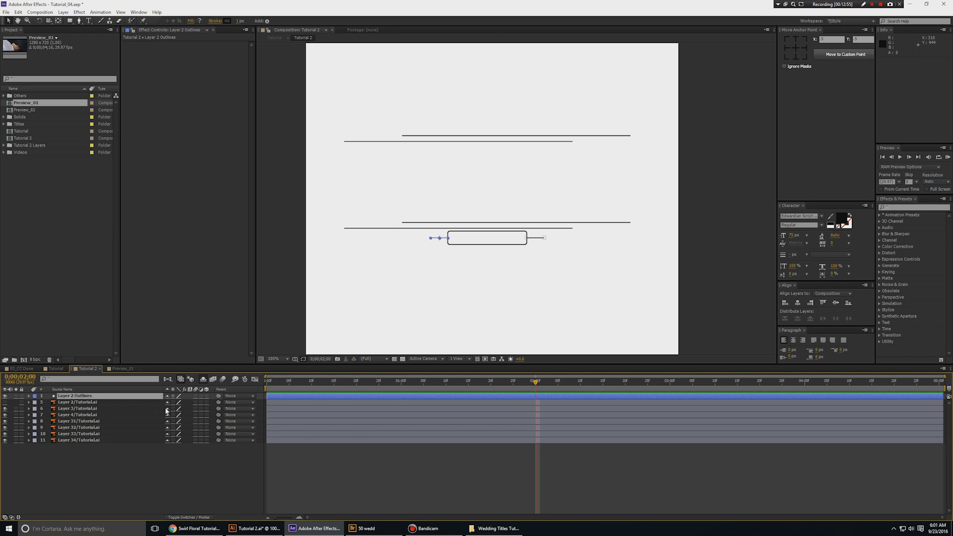
pyautogui.click(85, 402)
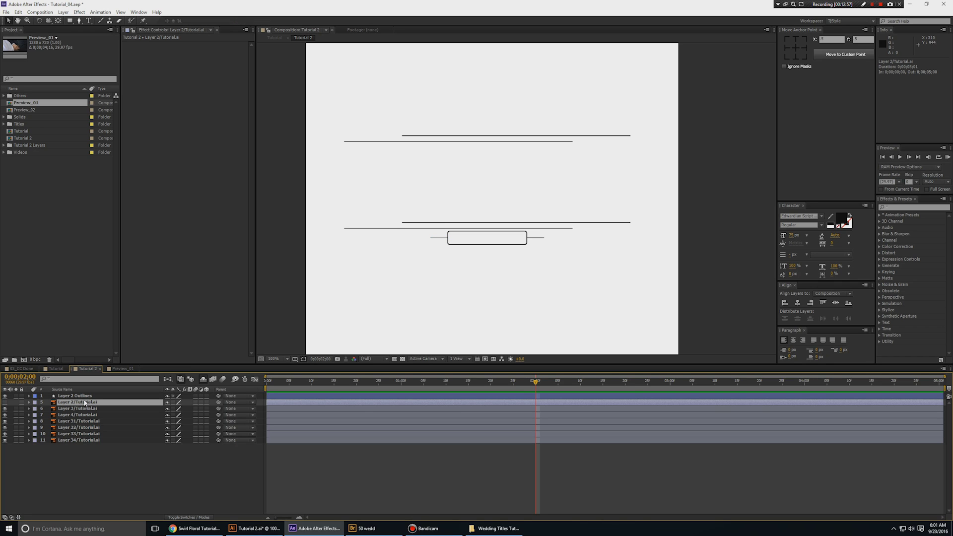
pyautogui.click(85, 396)
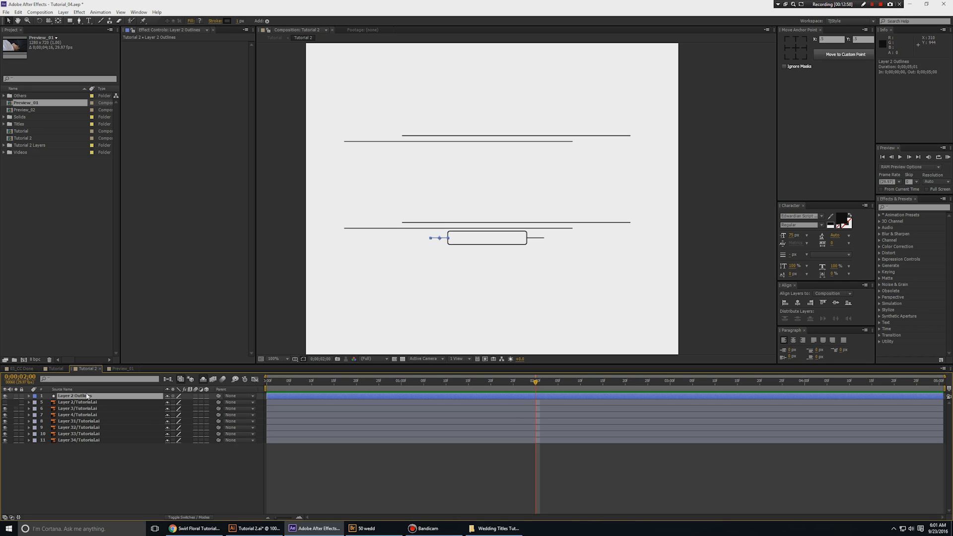
pyautogui.click(93, 402)
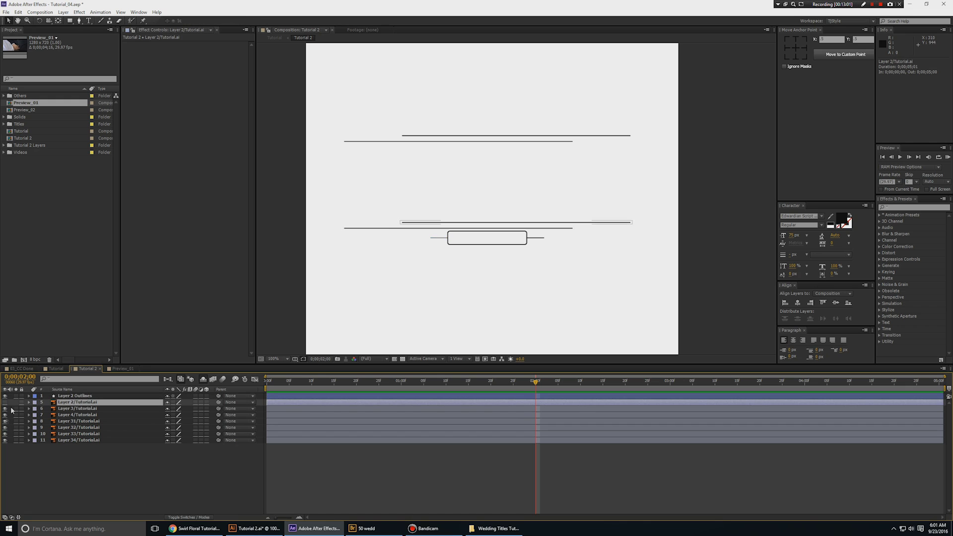
pyautogui.scroll(1, 468, 281)
pyautogui.moveTo(414, 293); pyautogui.dragTo(620, 257)
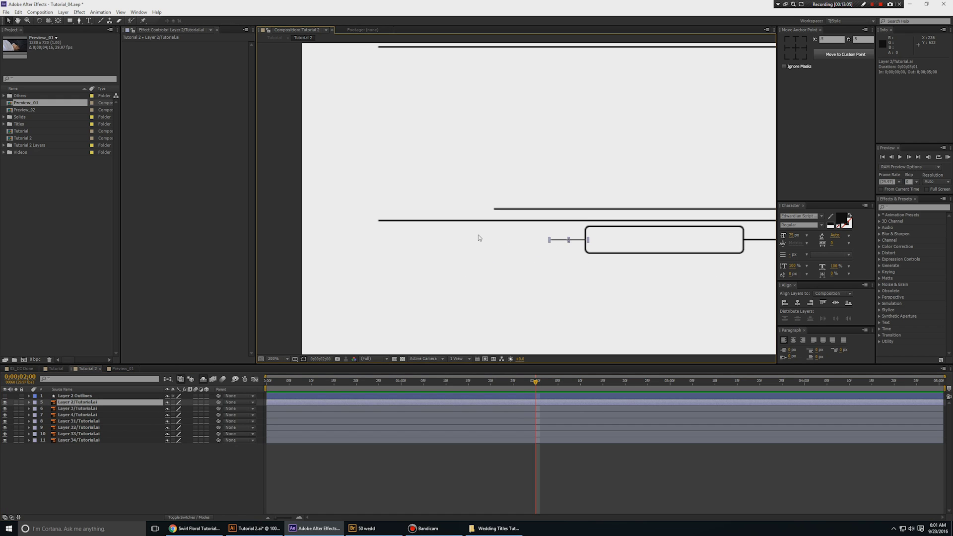
pyautogui.press('s')
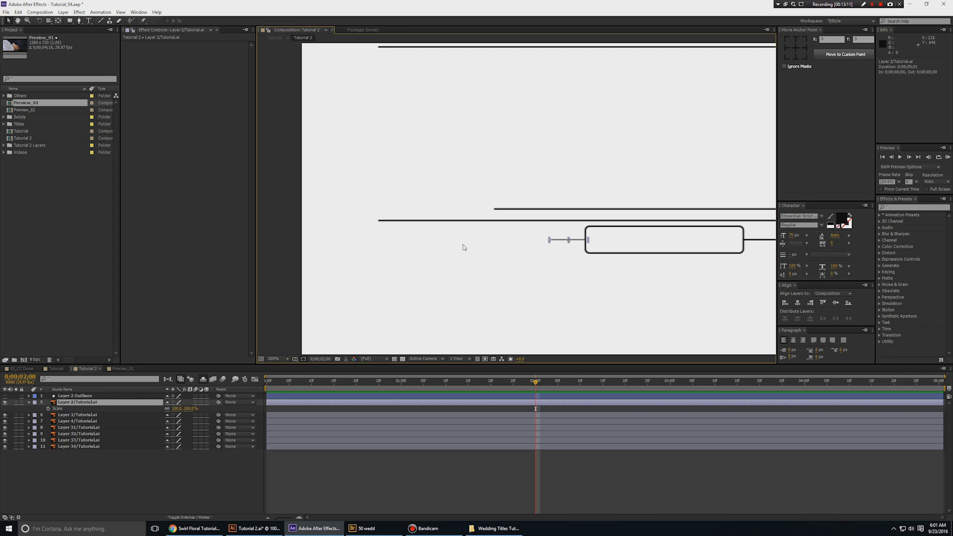
pyautogui.press('s')
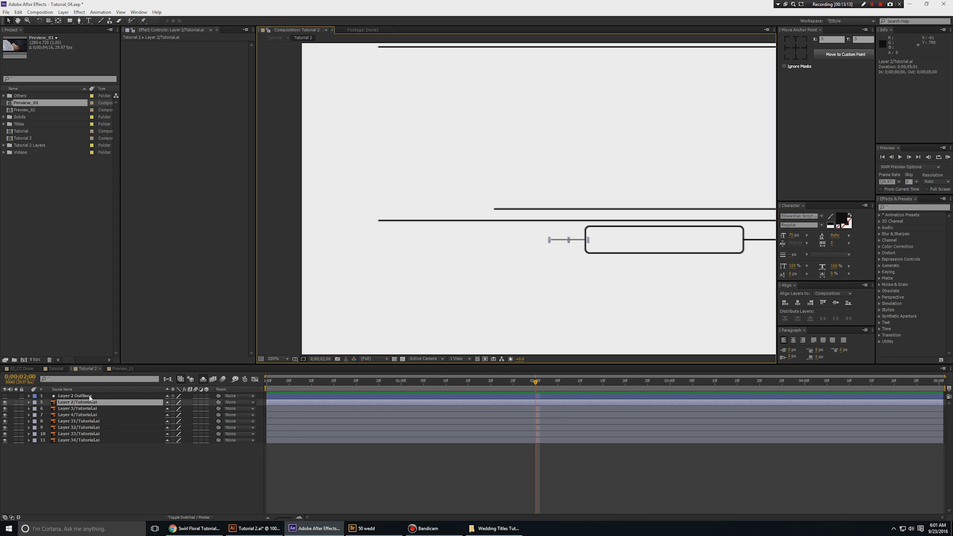
pyautogui.click(88, 396)
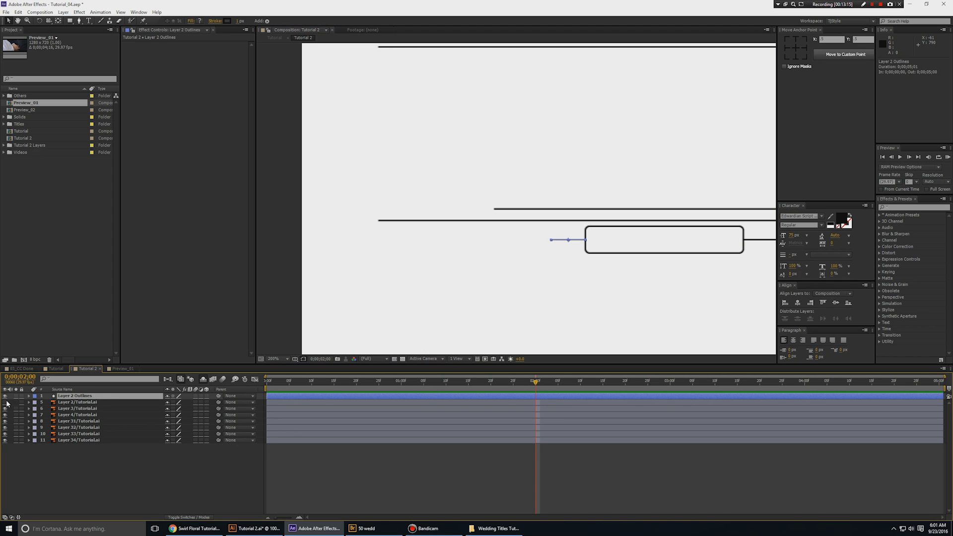
pyautogui.press('g')
pyautogui.moveTo(551, 241); pyautogui.dragTo(364, 240)
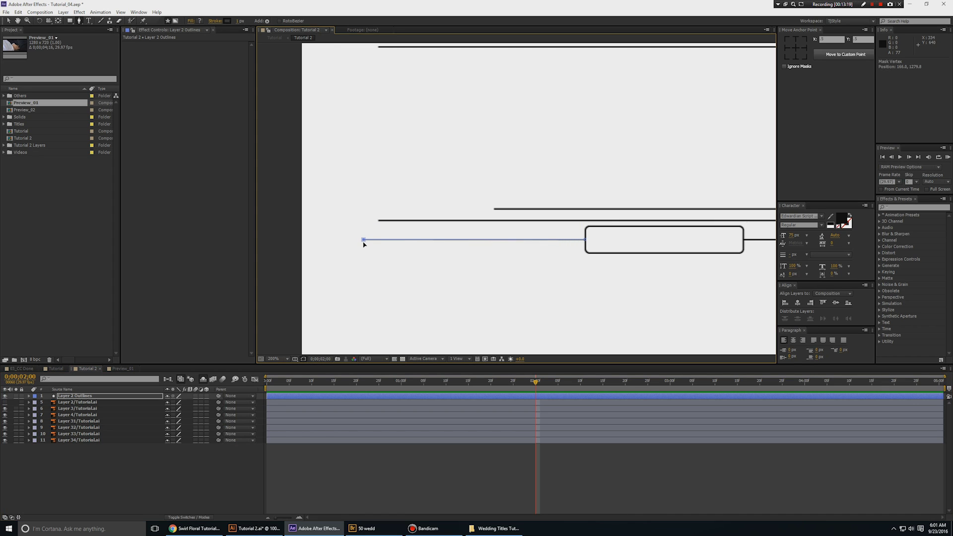
pyautogui.hotkey('ctrl', 'z')
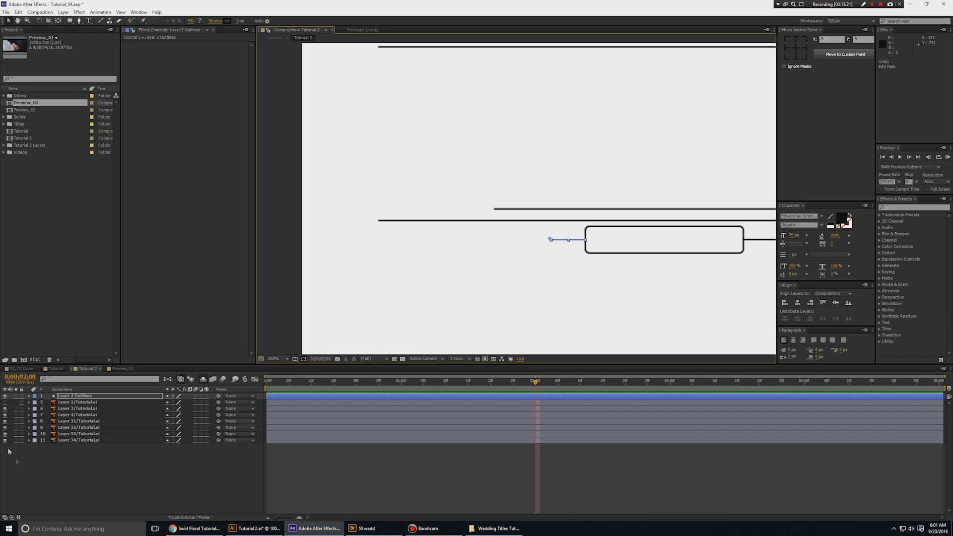
pyautogui.click(797, 48)
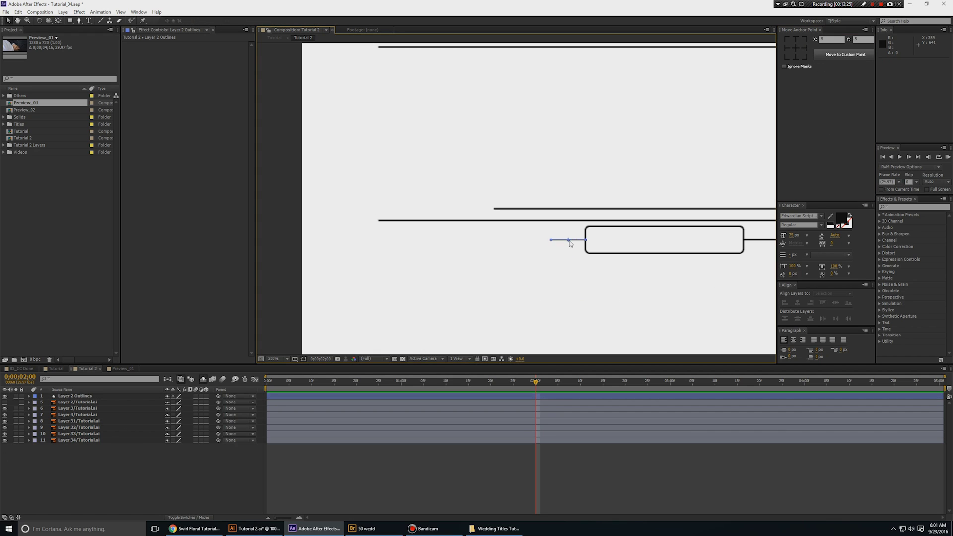
pyautogui.click(569, 241)
pyautogui.scroll(-1, 512, 311)
pyautogui.press('space')
pyautogui.moveTo(709, 261); pyautogui.dragTo(655, 256)
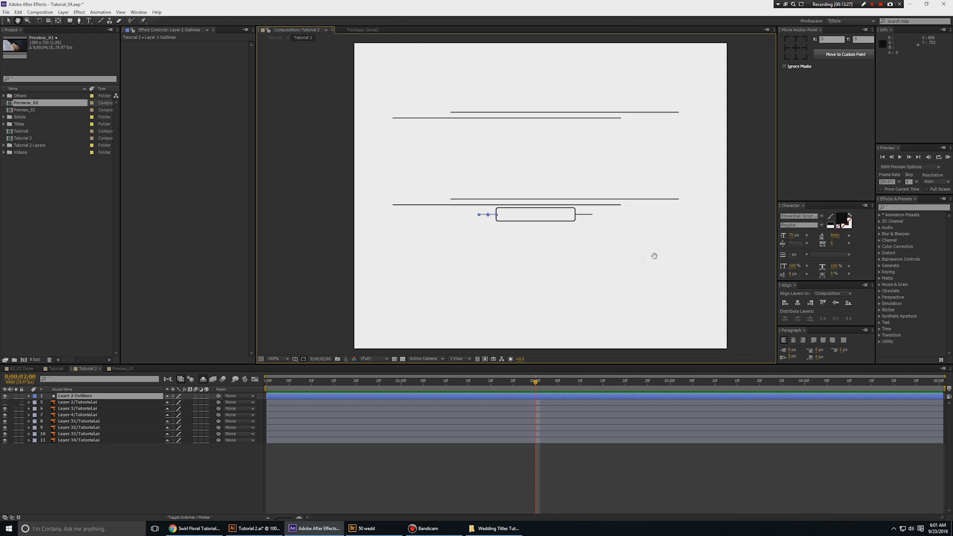
# Convert Layers 3, 4 and 31 into shape outlines, then select the remaining Tutorial.ai layers.
pyautogui.click(91, 409)
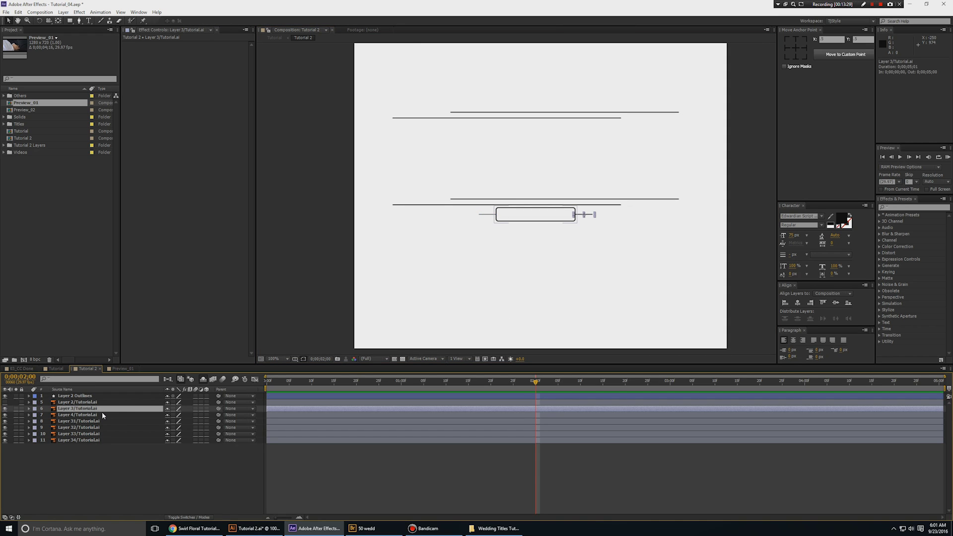
pyautogui.rightClick(89, 409)
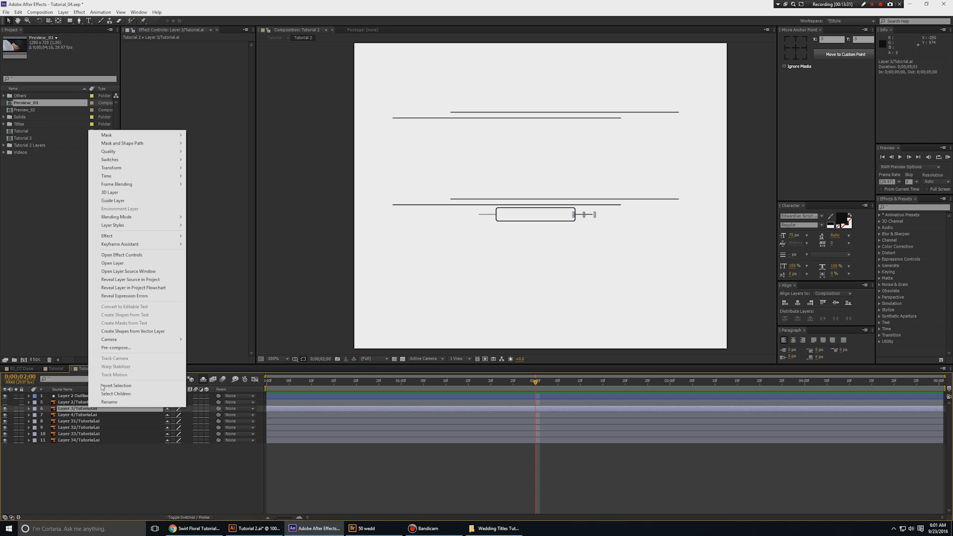
pyautogui.click(127, 331)
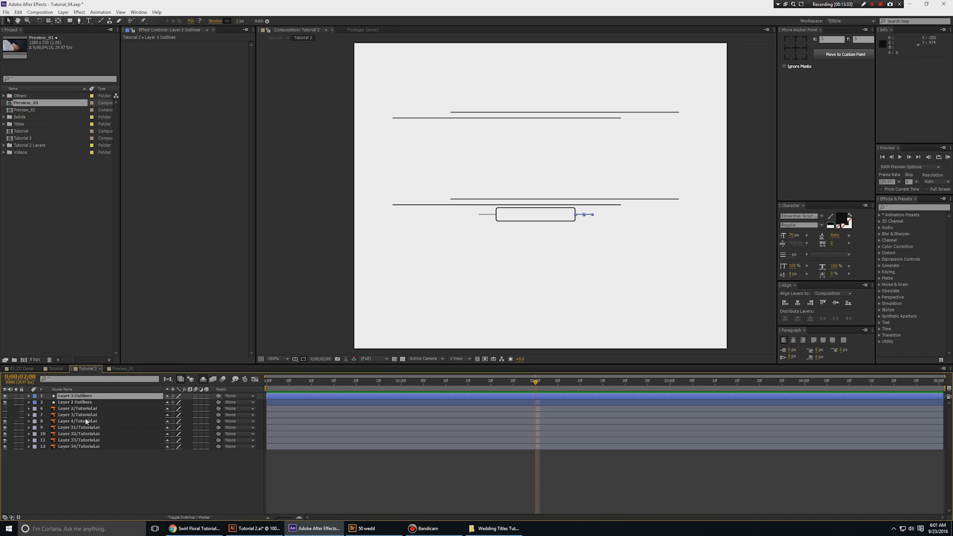
pyautogui.rightClick(79, 421)
pyautogui.click(107, 345)
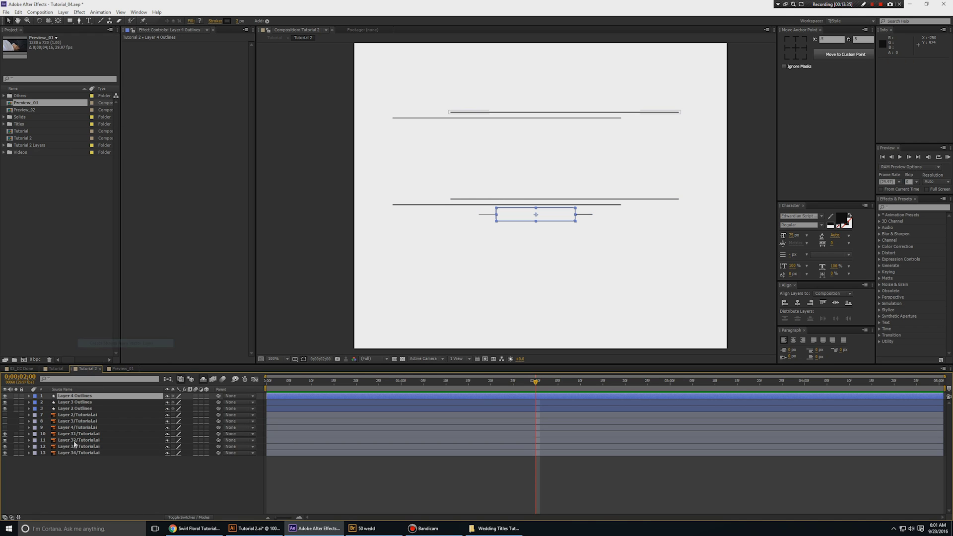
pyautogui.rightClick(75, 434)
pyautogui.click(110, 359)
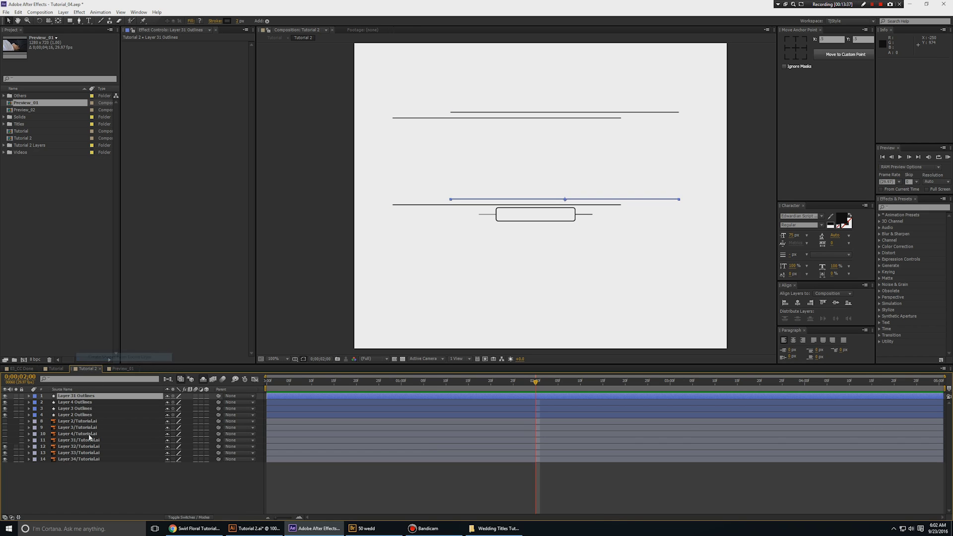
pyautogui.rightClick(72, 446)
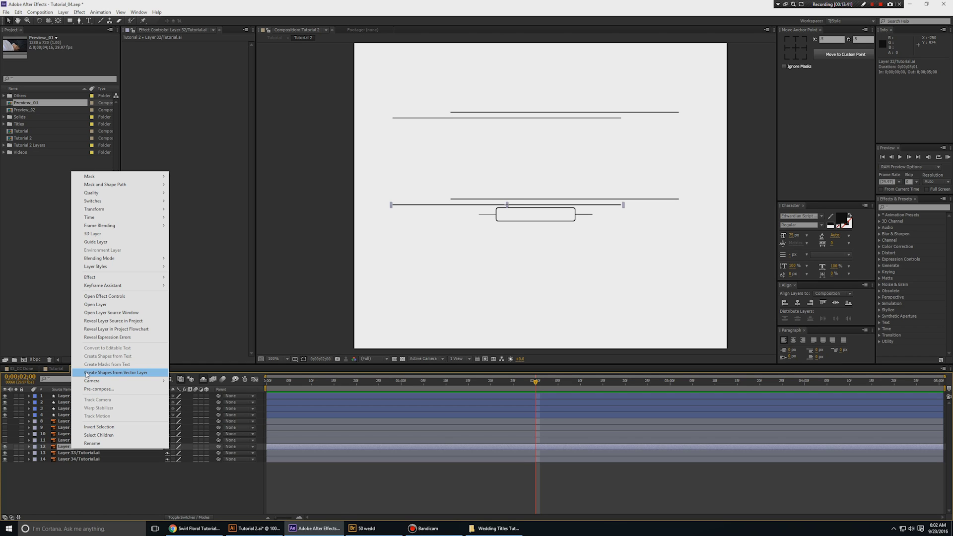
pyautogui.moveTo(93, 482); pyautogui.dragTo(84, 425)
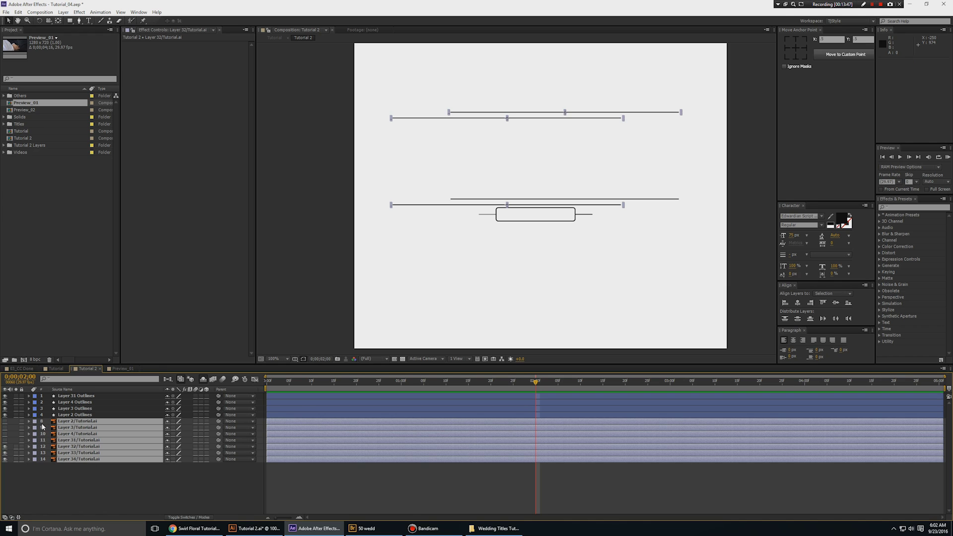
pyautogui.doubleClick(27, 110)
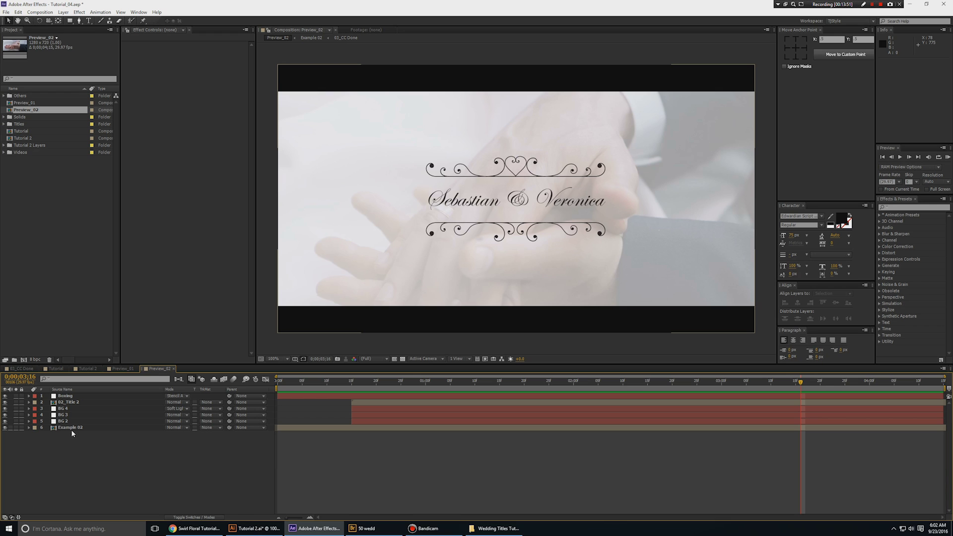
pyautogui.doubleClick(71, 403)
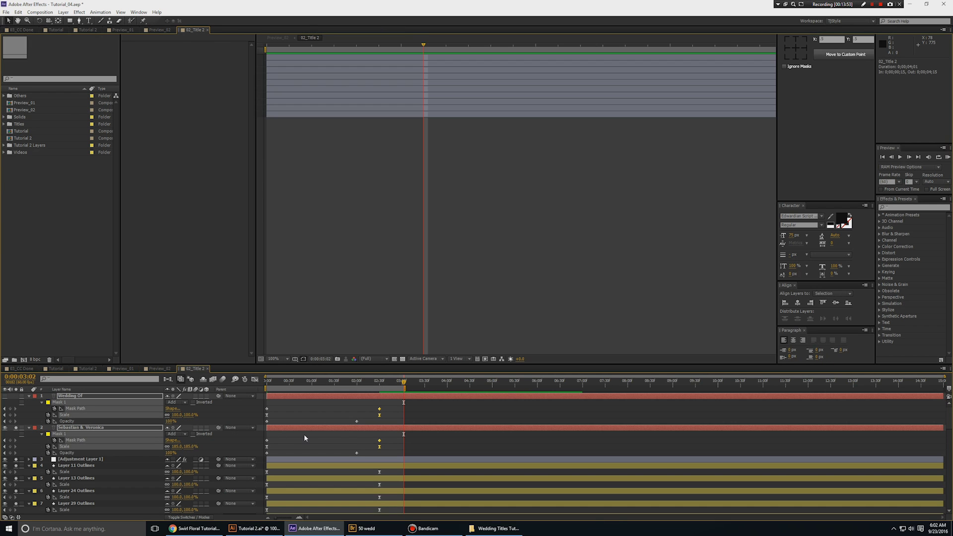
pyautogui.press('`')
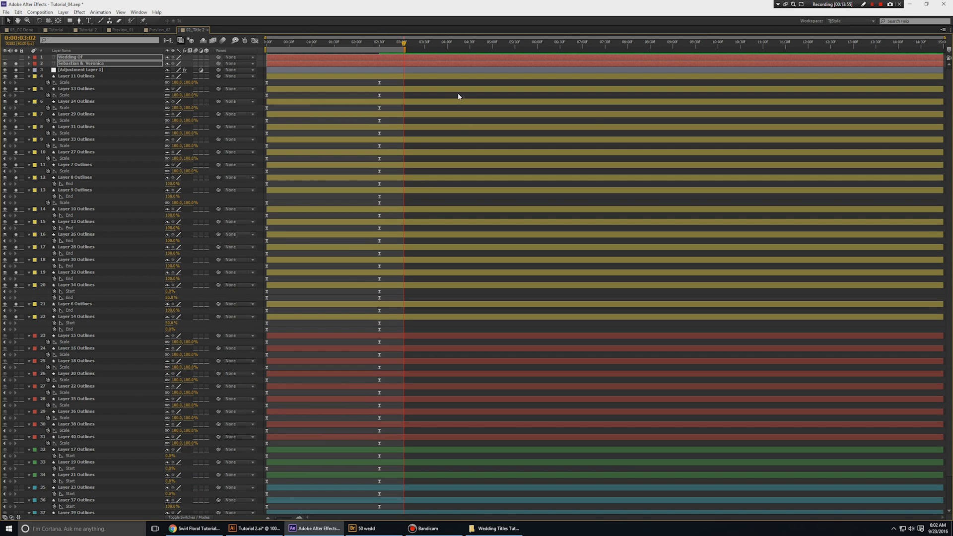
pyautogui.click(459, 95)
pyautogui.press('e')
pyautogui.moveTo(104, 344); pyautogui.dragTo(78, 80)
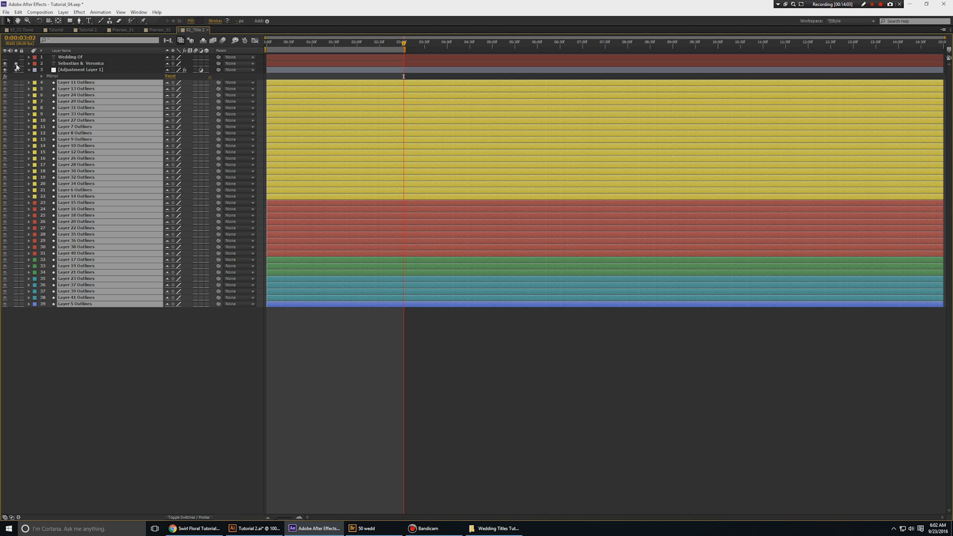
pyautogui.press('`')
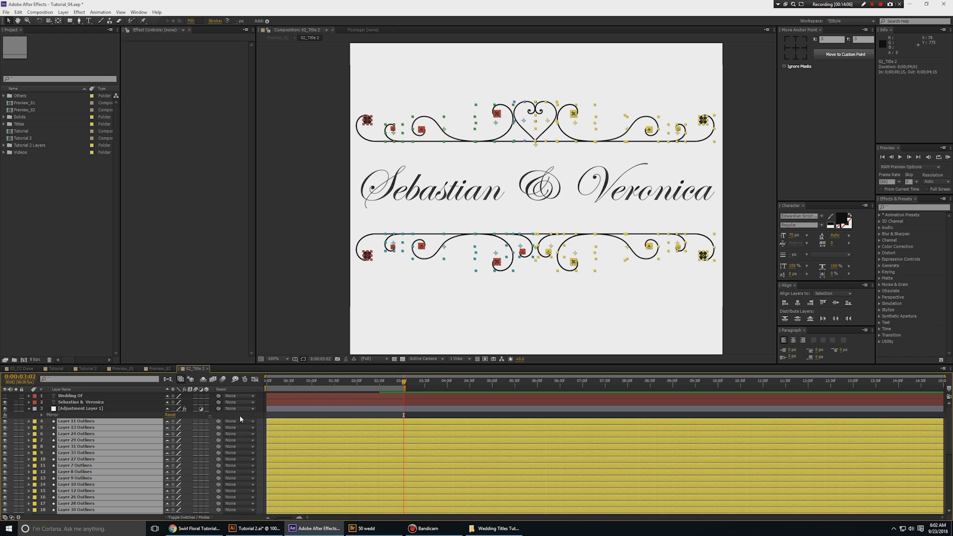
pyautogui.hotkey('ctrl', 'z')
pyautogui.hotkey('ctrl', 'z')
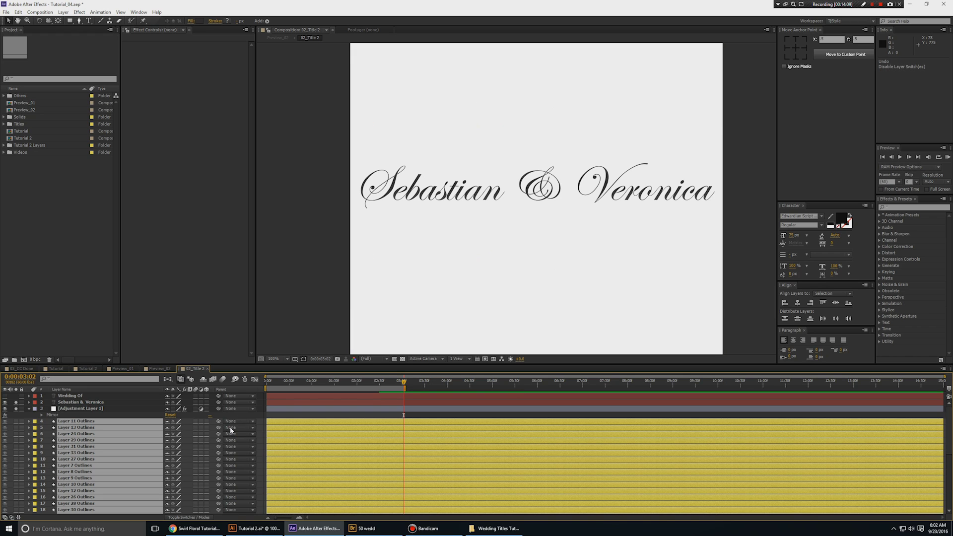
pyautogui.hotkey('ctrl', 'z')
pyautogui.hotkey('ctrl', 'w')
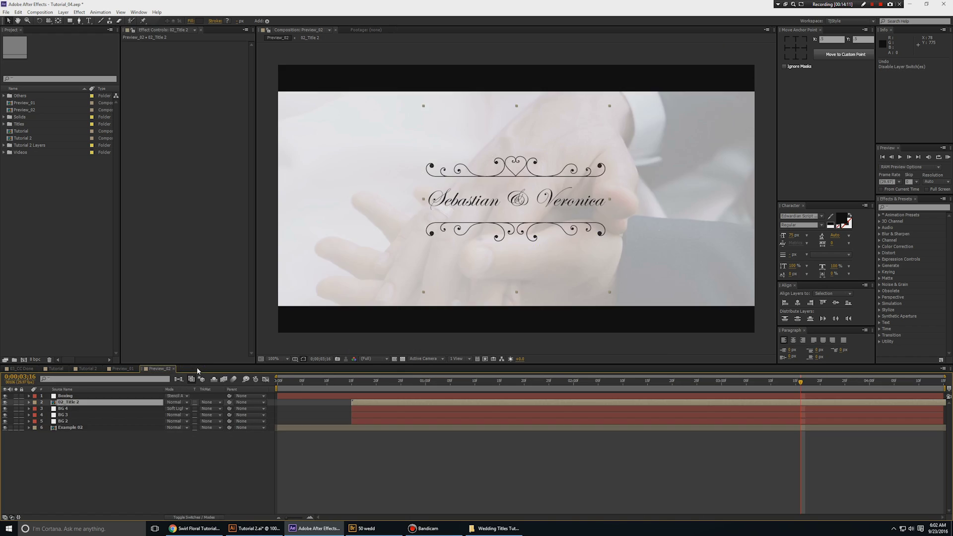
pyautogui.hotkey('ctrl', 'w')
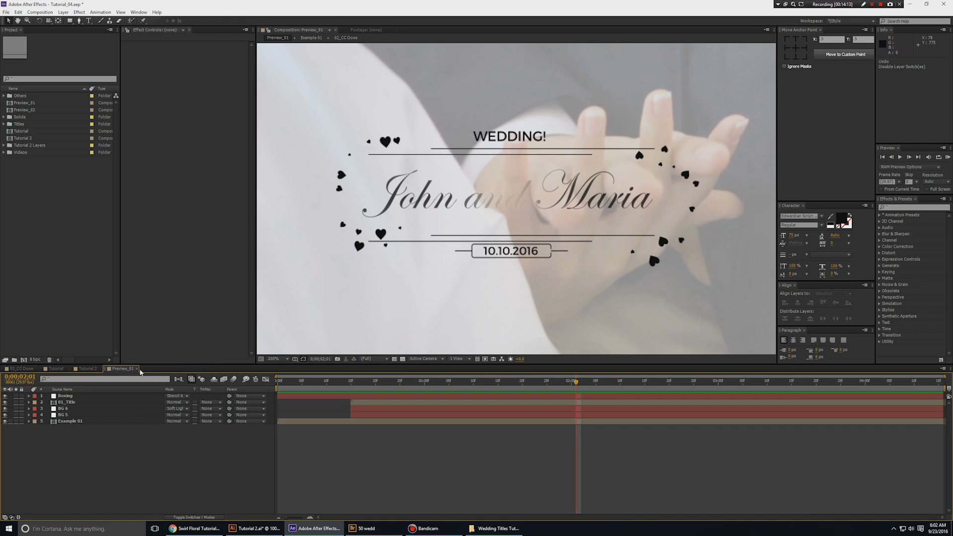
pyautogui.hotkey('ctrl', 'w')
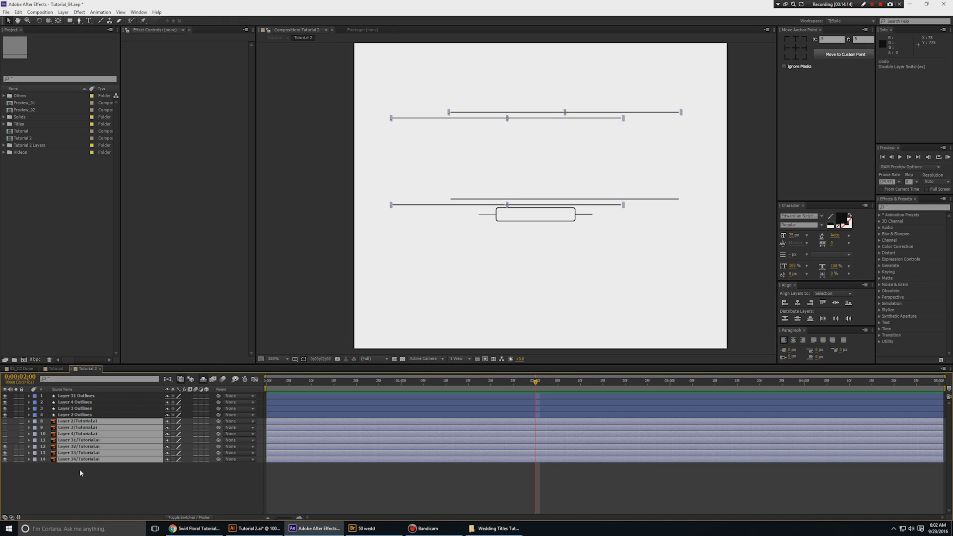
# Convert Layers 32, 33 and 34 into shape outlines and delete the original Tutorial.ai layers.
pyautogui.click(79, 473)
pyautogui.rightClick(81, 446)
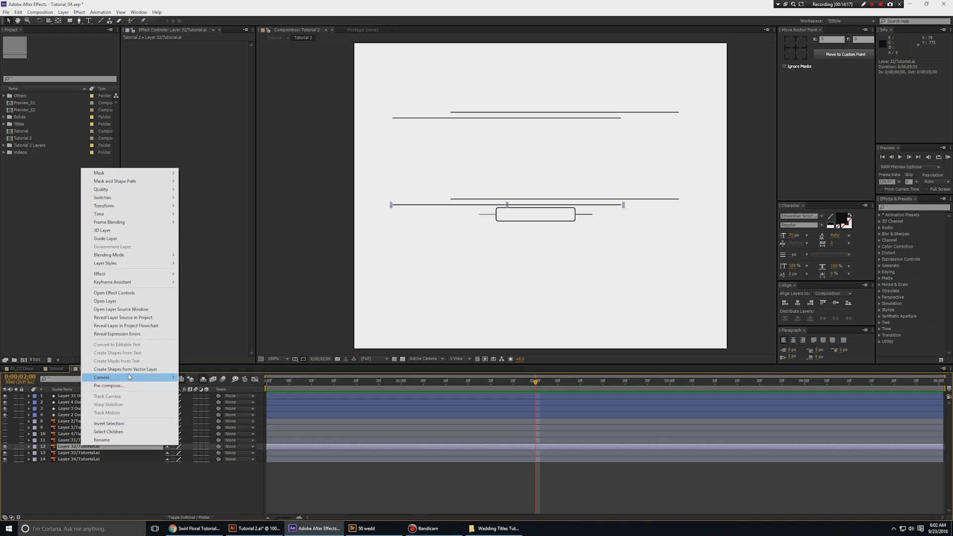
pyautogui.click(125, 369)
pyautogui.click(81, 459)
pyautogui.rightClick(81, 459)
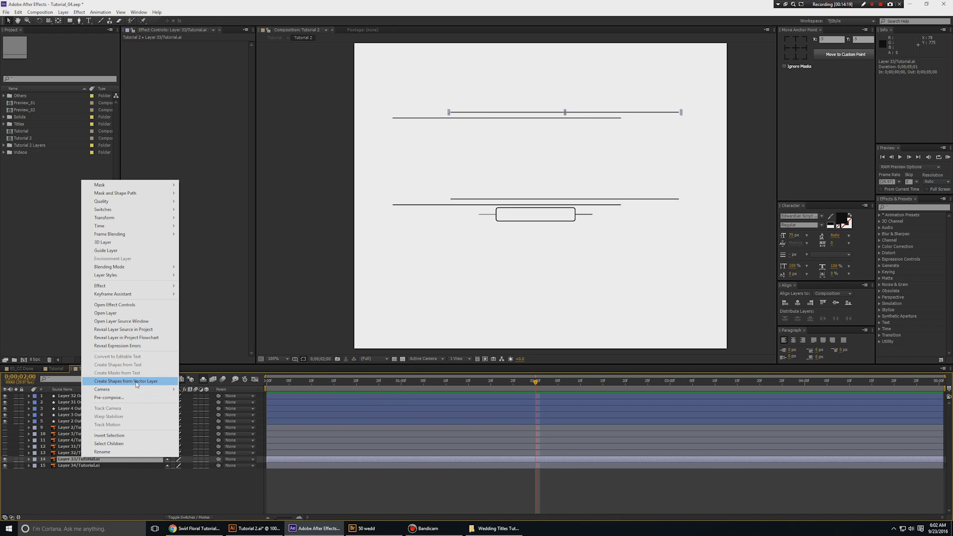
pyautogui.click(136, 381)
pyautogui.click(87, 472)
pyautogui.rightClick(87, 472)
pyautogui.click(129, 398)
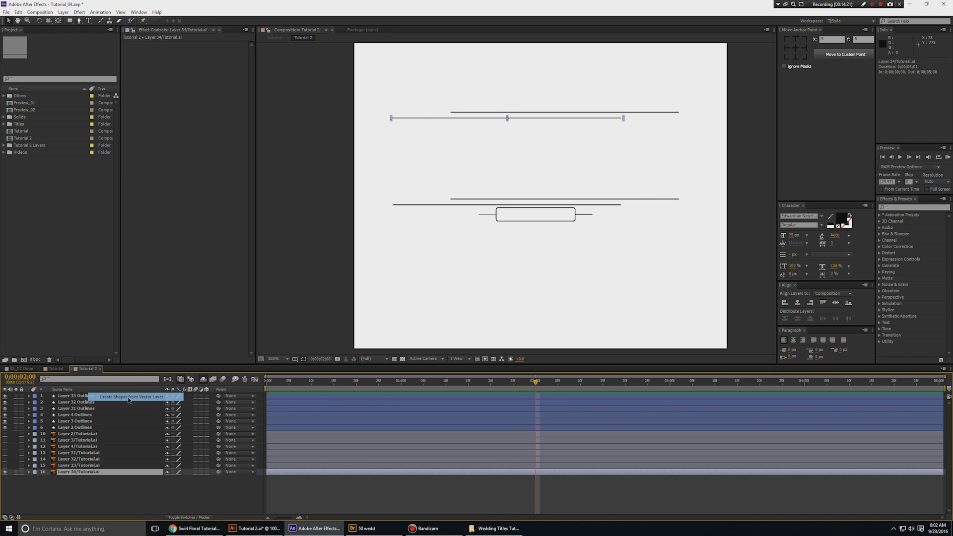
pyautogui.moveTo(115, 499); pyautogui.dragTo(78, 441)
pyautogui.press('Delete')
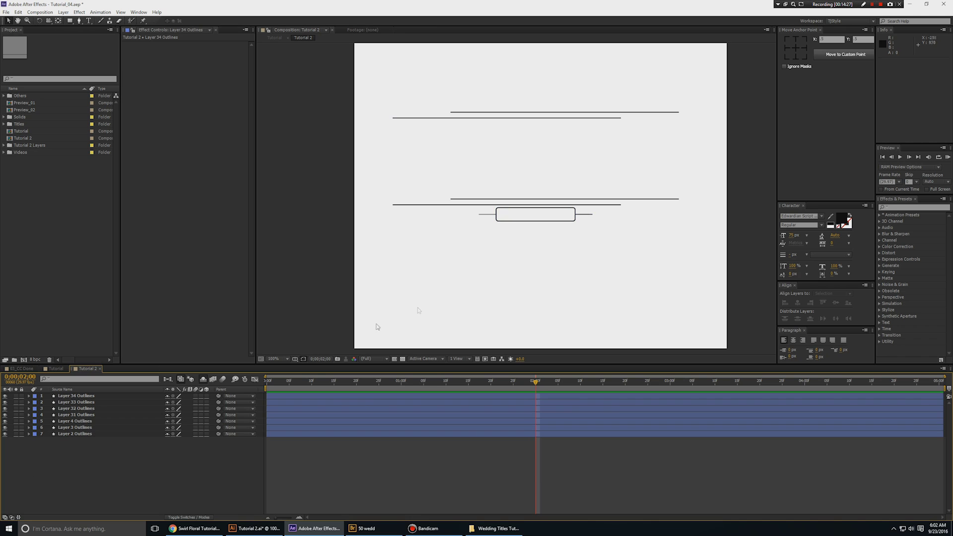
# Zoom the composition to 400% to inspect the short line left of the box.
pyautogui.press('.')
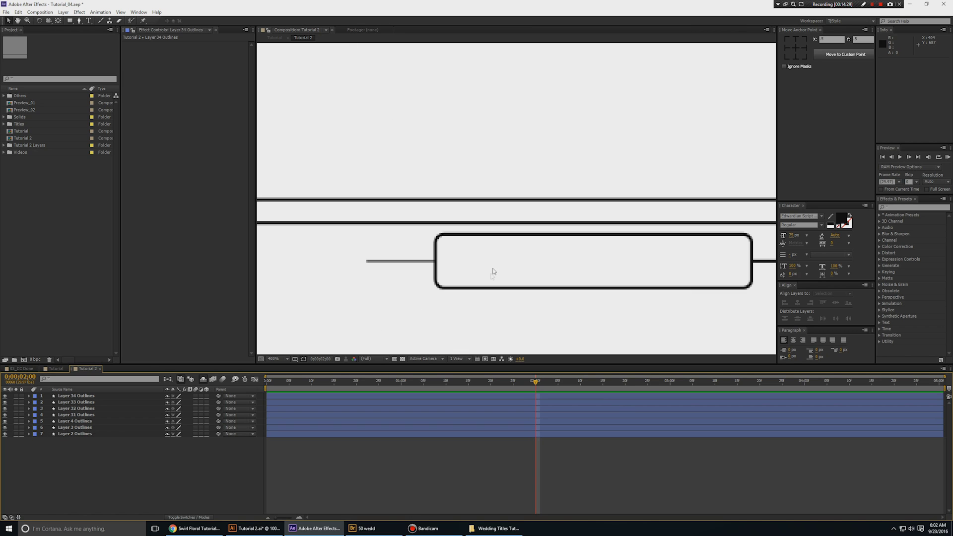
pyautogui.press('.')
pyautogui.scroll(-1, 486, 283)
pyautogui.scroll(1, 576, 292)
pyautogui.moveTo(662, 296); pyautogui.dragTo(601, 282)
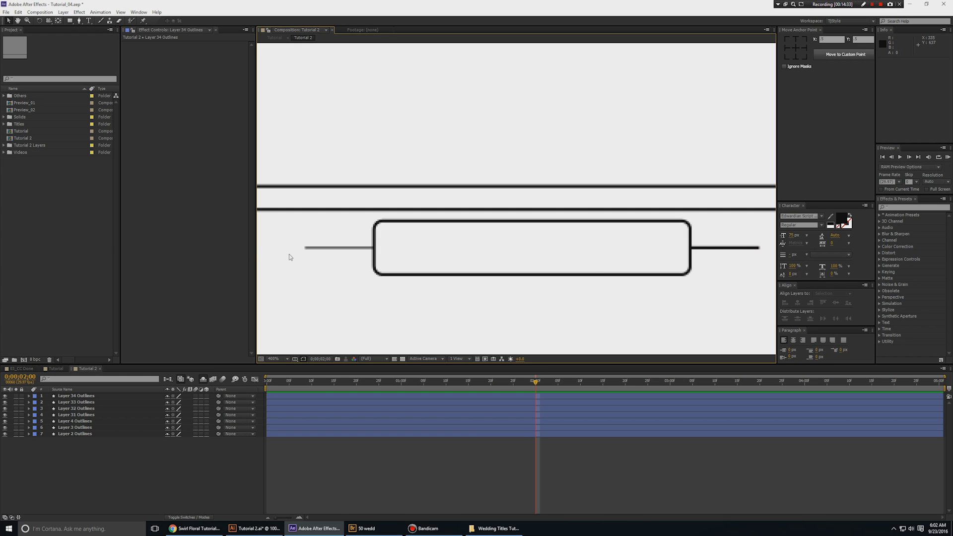
pyautogui.click(338, 250)
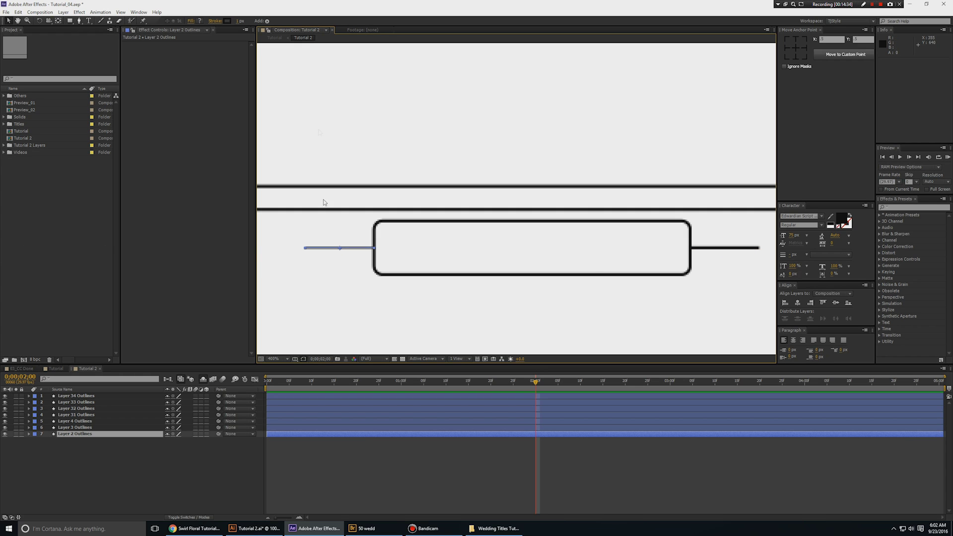
pyautogui.click(353, 308)
pyautogui.press(',')
pyautogui.press(',')
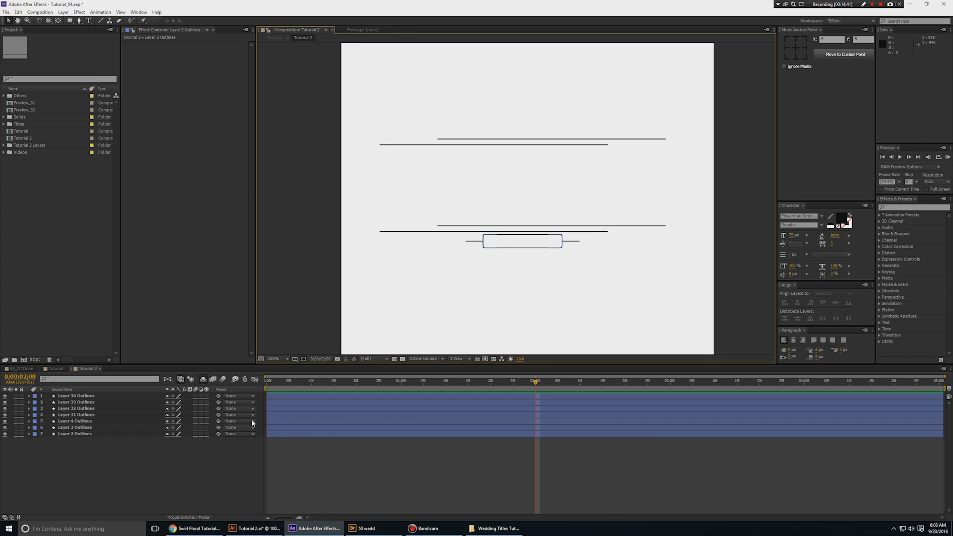
# Add Trim Paths to Layer 34 Outlines and try out its End value.
pyautogui.click(85, 396)
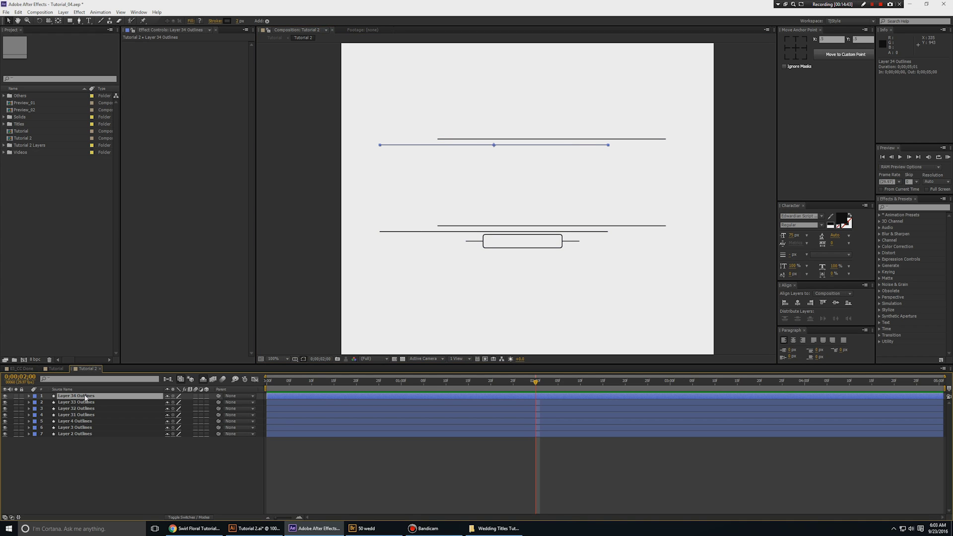
pyautogui.click(29, 396)
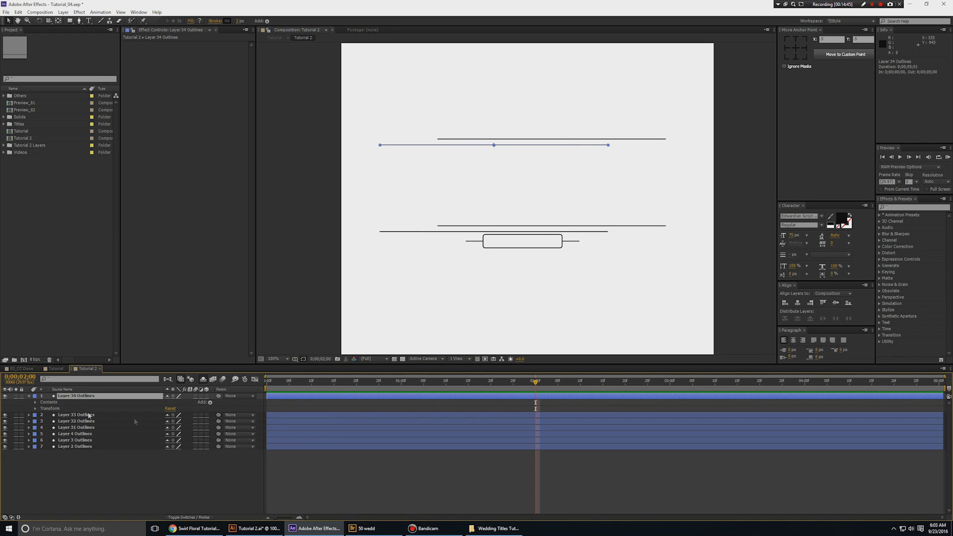
pyautogui.click(211, 403)
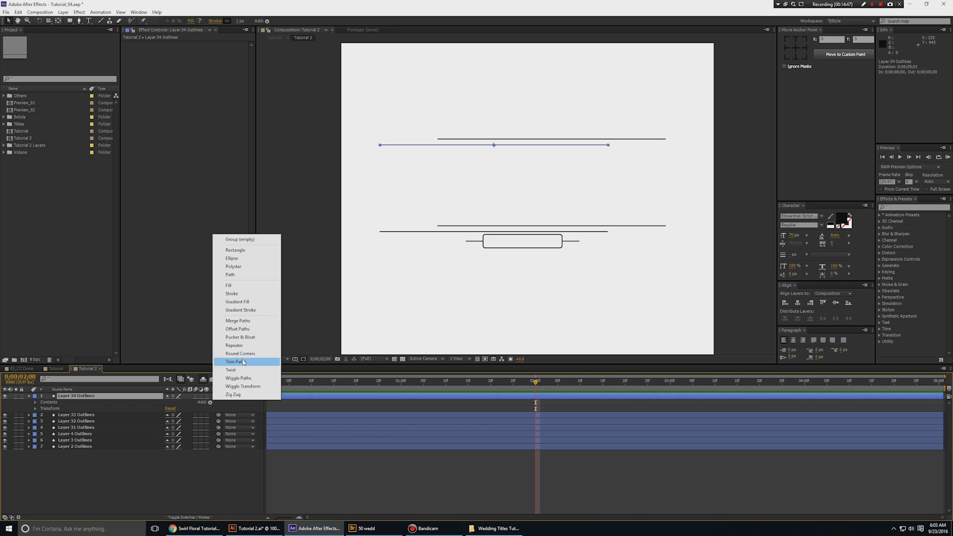
pyautogui.click(234, 361)
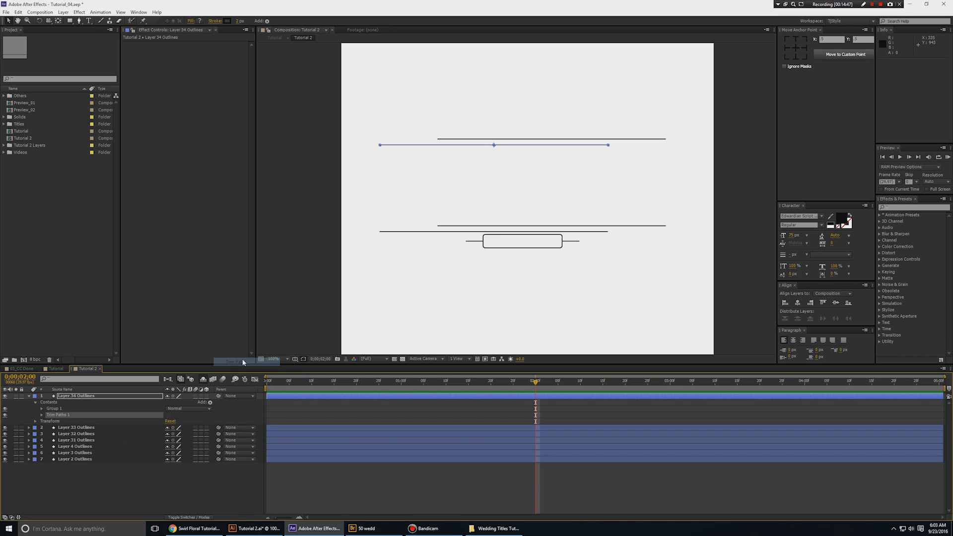
pyautogui.click(41, 415)
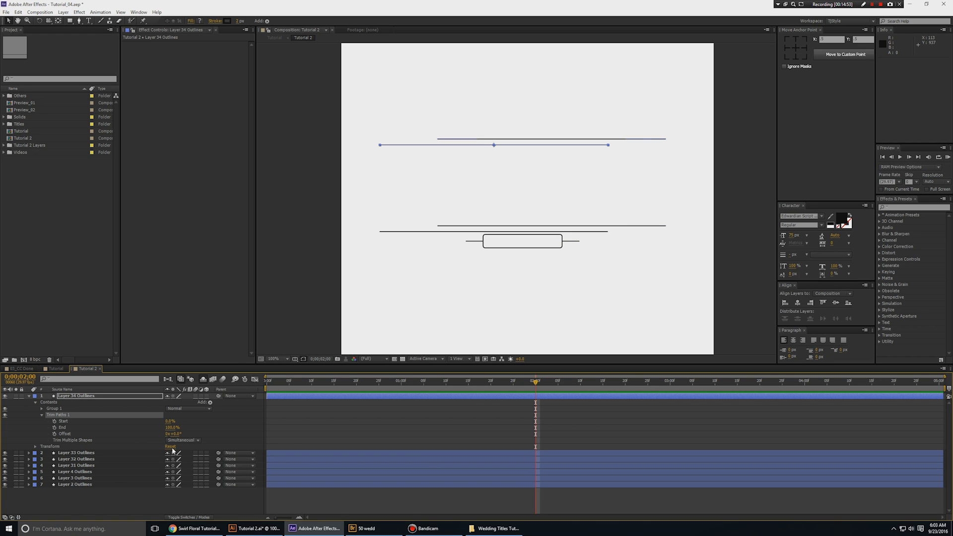
pyautogui.hotkey('ctrl', 'shift', 'h')
pyautogui.moveTo(171, 428); pyautogui.dragTo(124, 424)
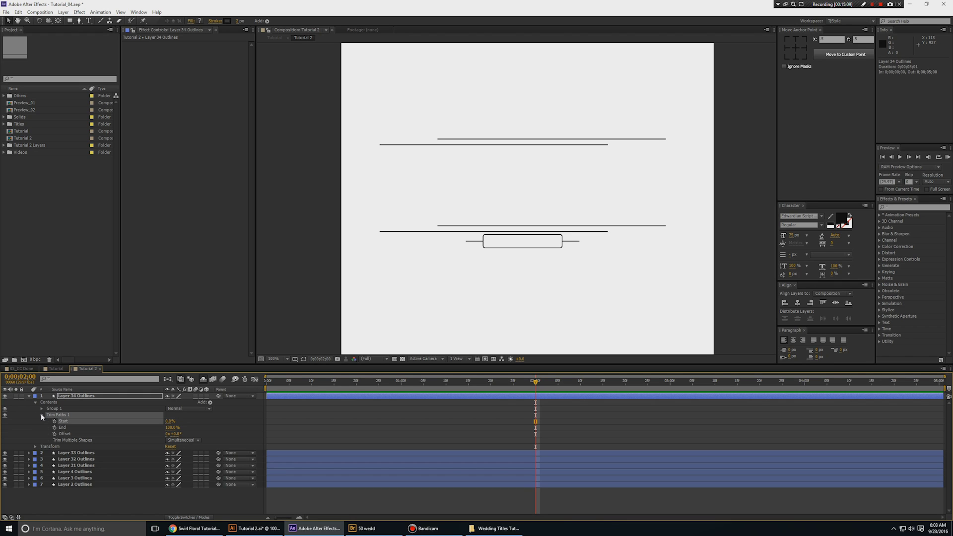
pyautogui.click(41, 415)
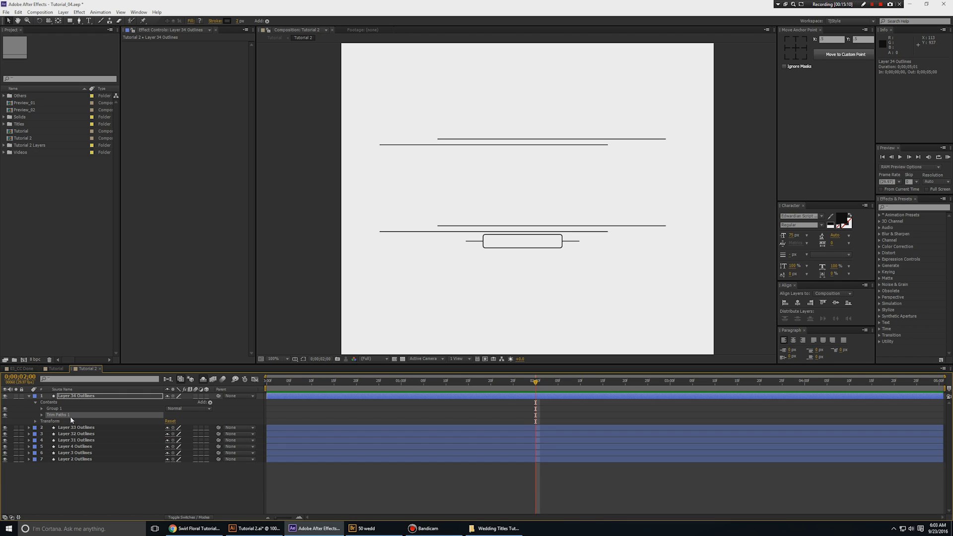
# Keyframe Trim Paths End at 100% at 2 seconds and 0% at the first frame.
pyautogui.click(95, 461)
pyautogui.moveTo(78, 447); pyautogui.dragTo(75, 430)
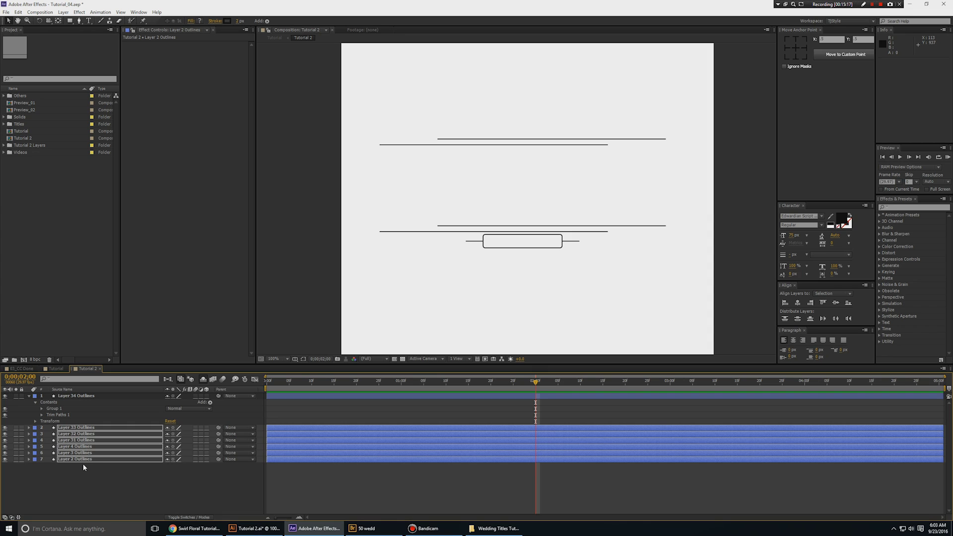
pyautogui.click(84, 485)
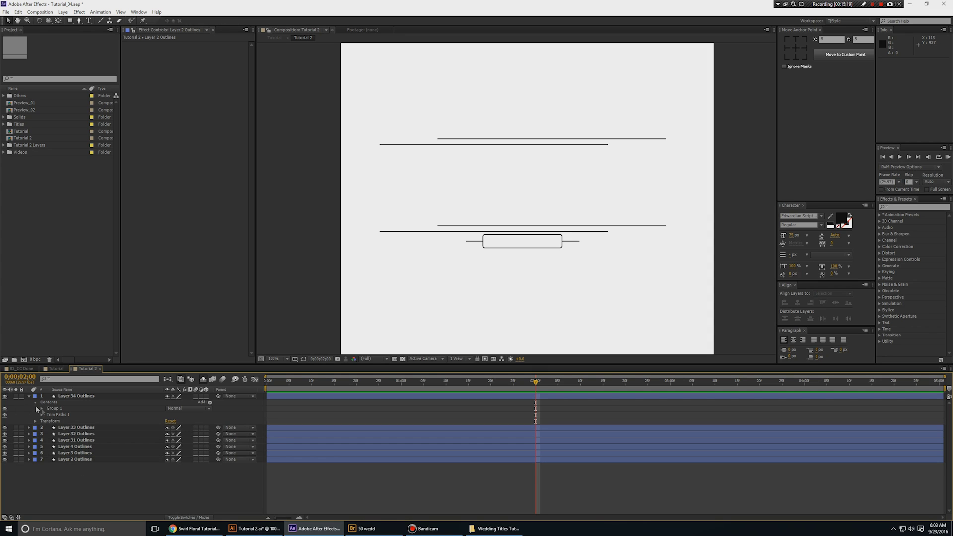
pyautogui.click(58, 415)
pyautogui.click(42, 415)
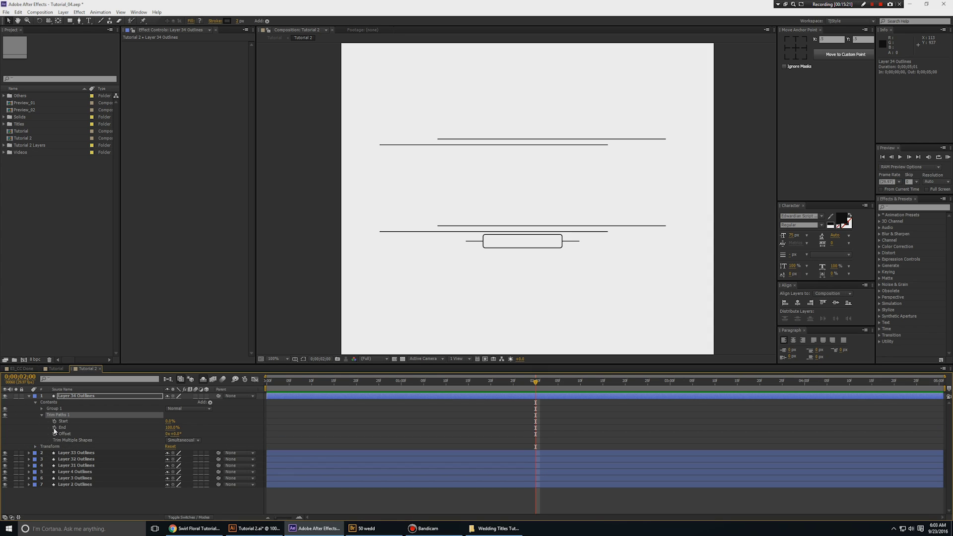
pyautogui.click(55, 428)
pyautogui.press('Home')
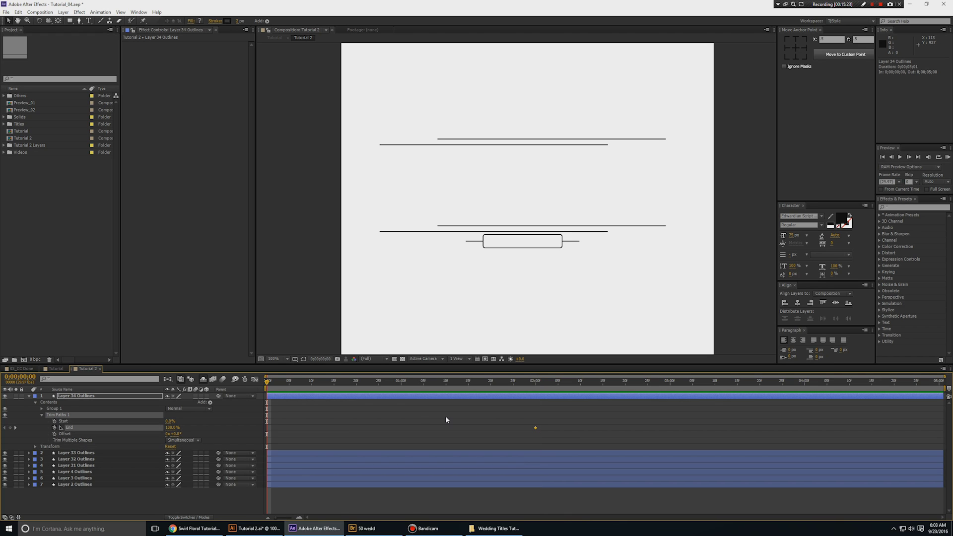
pyautogui.moveTo(171, 428); pyautogui.dragTo(37, 428)
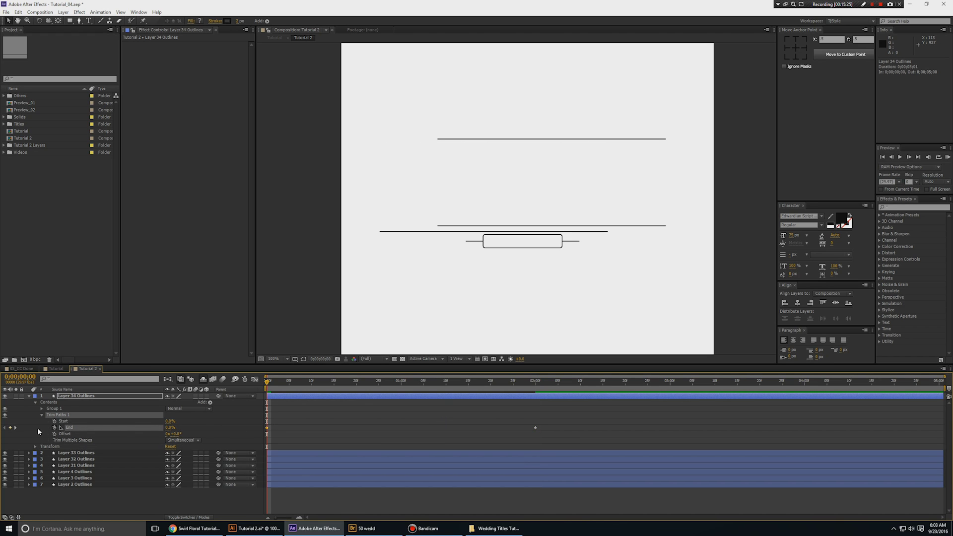
# Preview and scrub the timeline to watch the top line draw on.
pyautogui.press('space')
pyautogui.press('space')
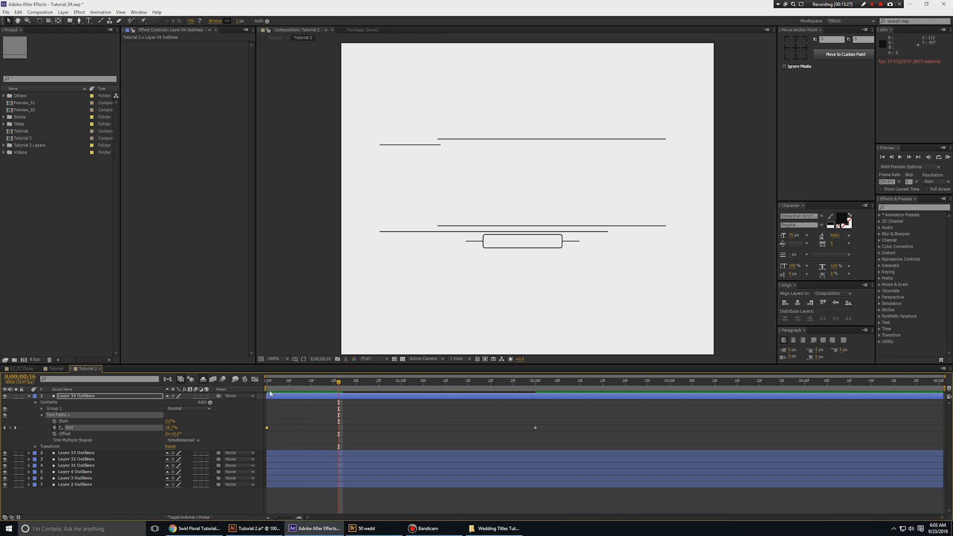
pyautogui.click(267, 377)
pyautogui.click(267, 382)
pyautogui.scroll(1, 395, 171)
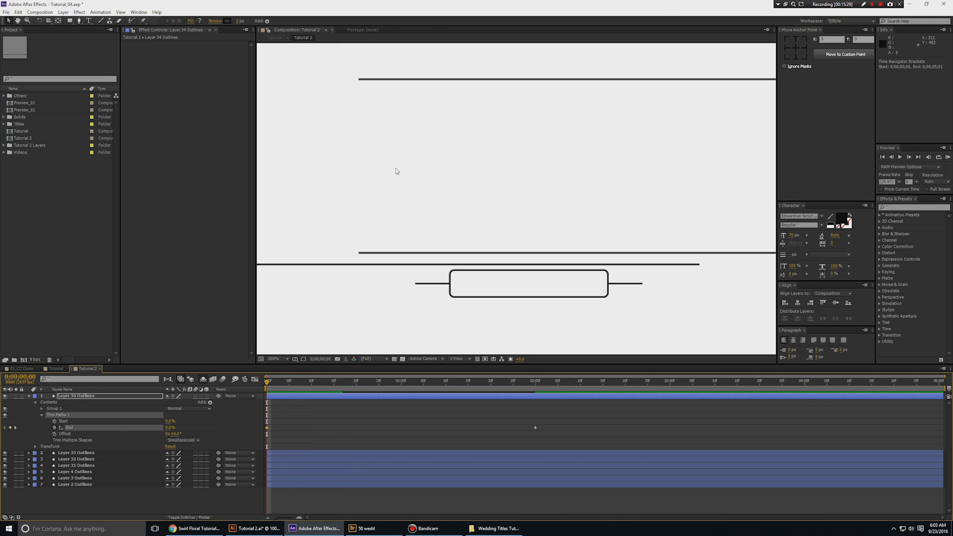
pyautogui.moveTo(276, 391)
pyautogui.mouseDown()
pyautogui.moveTo(549, 389)
pyautogui.moveTo(536, 388)
pyautogui.mouseUp()
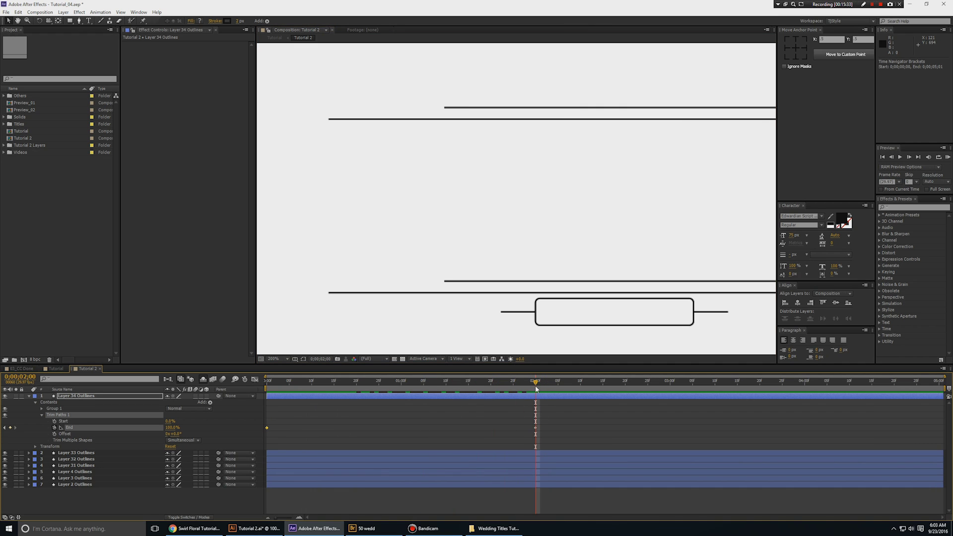
# Select Layer 33 Outlines and reveal its modified properties.
pyautogui.press('u')
pyautogui.click(79, 403)
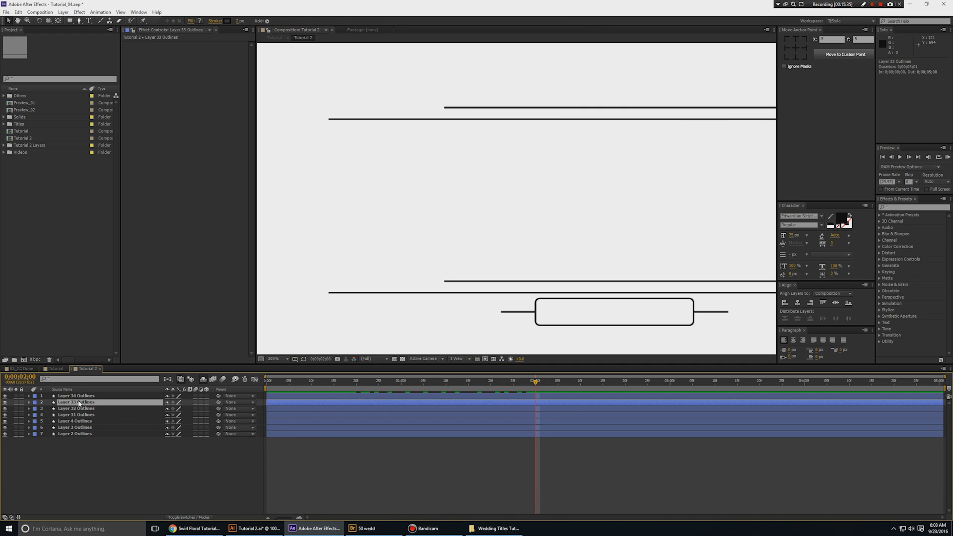
pyautogui.press('u')
pyautogui.press('u')
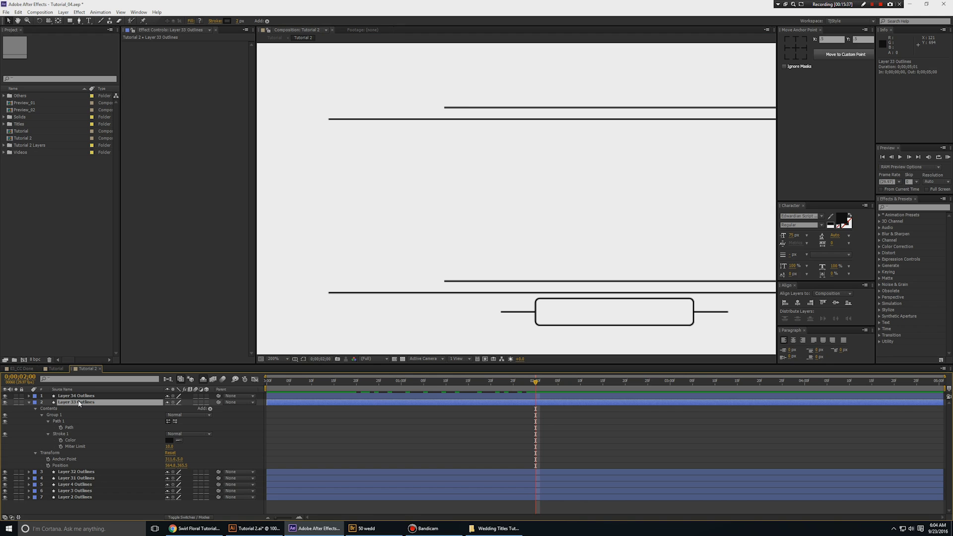
pyautogui.scroll(-1, 455, 237)
pyautogui.moveTo(491, 240)
pyautogui.mouseDown()
pyautogui.moveTo(445, 213)
pyautogui.moveTo(475, 236)
pyautogui.mouseUp()
pyautogui.scroll(1, 446, 215)
pyautogui.scroll(-1, 474, 236)
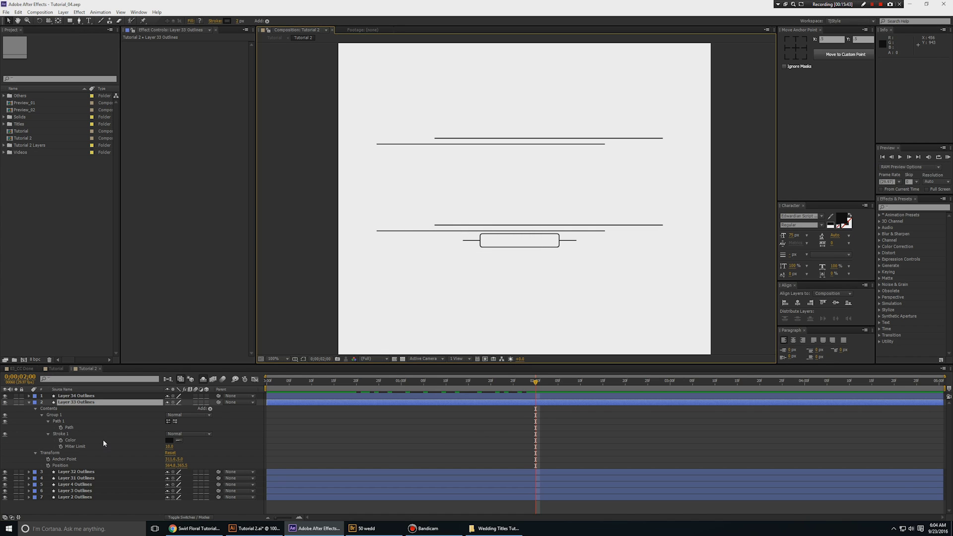
# Open Layer 33's contents to Trim Paths 1 and enlarge the timeline panel.
pyautogui.press('u')
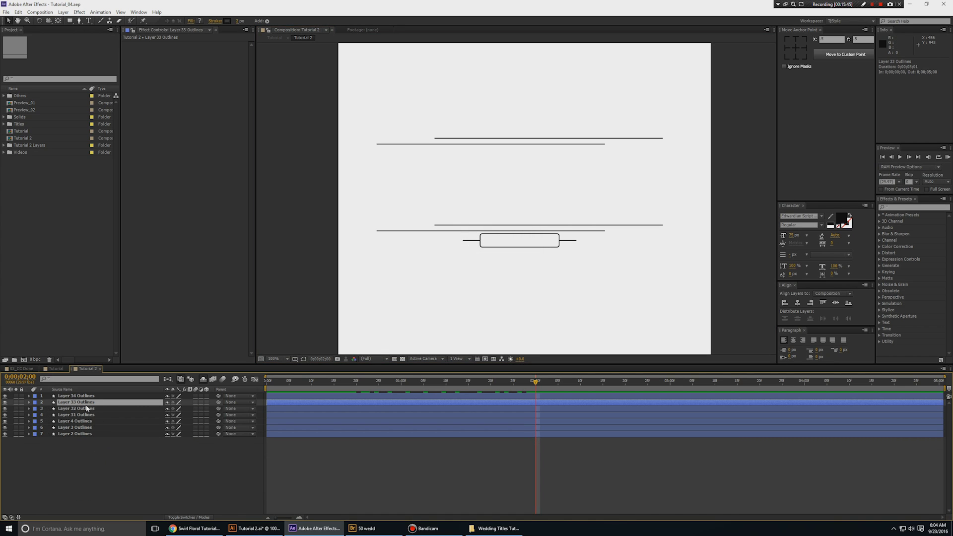
pyautogui.press('u')
pyautogui.press('u')
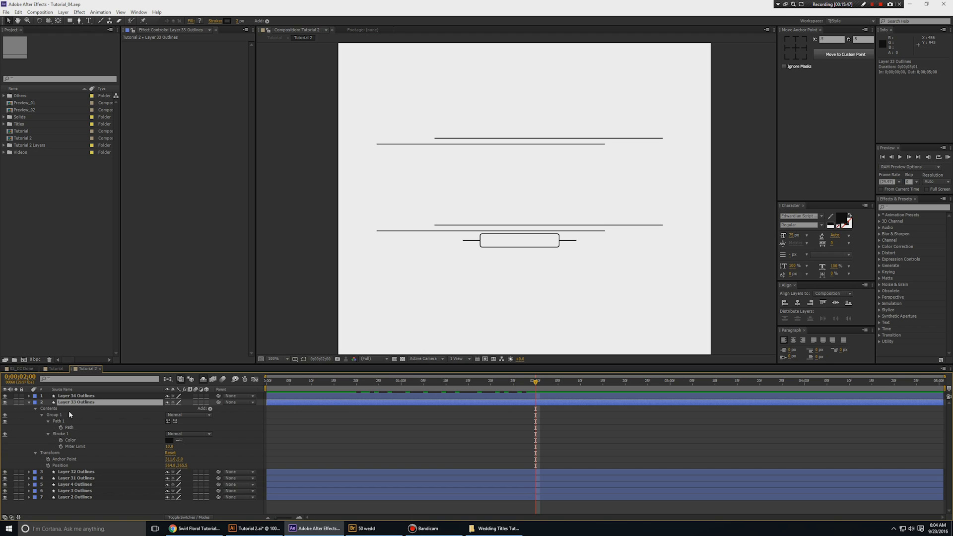
pyautogui.click(35, 409)
pyautogui.click(35, 409)
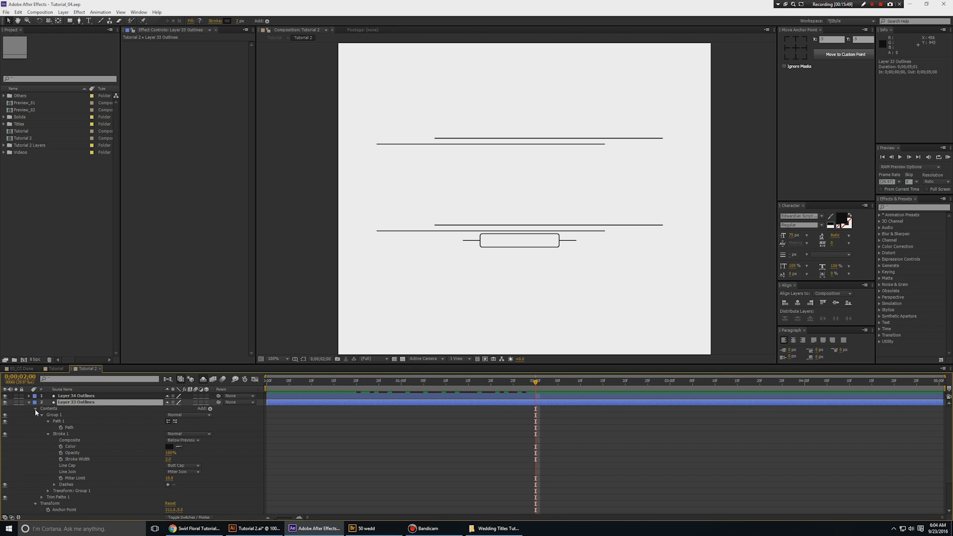
pyautogui.click(55, 498)
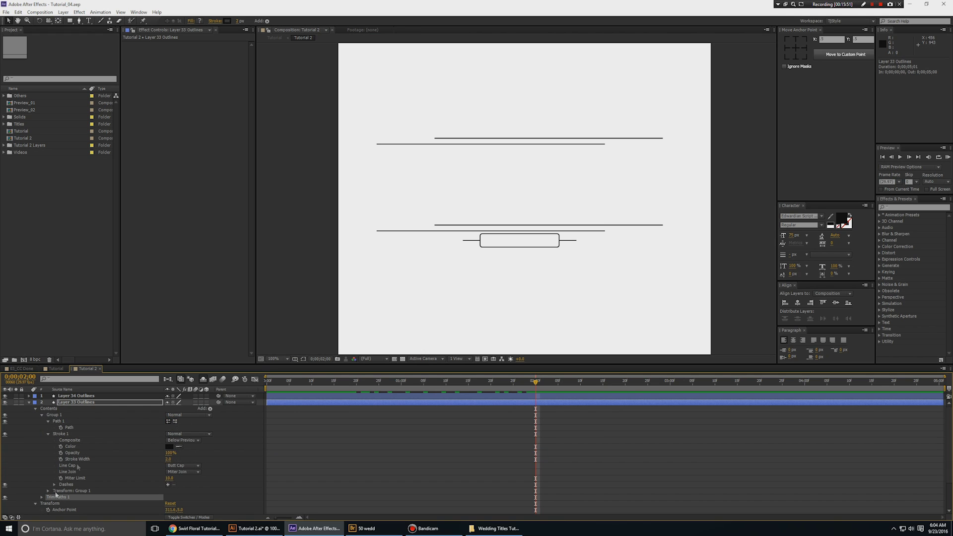
pyautogui.scroll(-2, 378, 292)
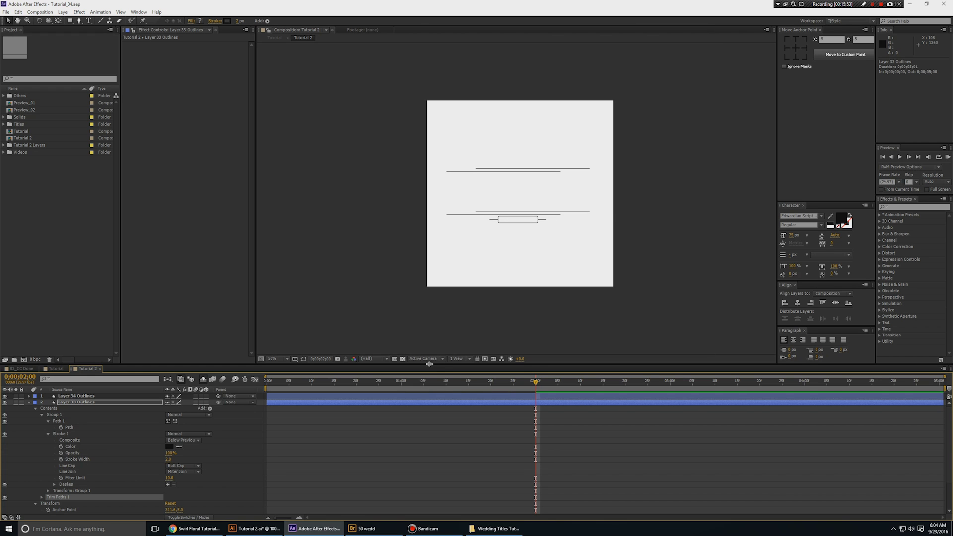
pyautogui.moveTo(430, 365); pyautogui.dragTo(439, 231)
# Keyframe Layer 33's Trim Paths End at 100% at 2 seconds and a lower value at 0s.
pyautogui.click(41, 356)
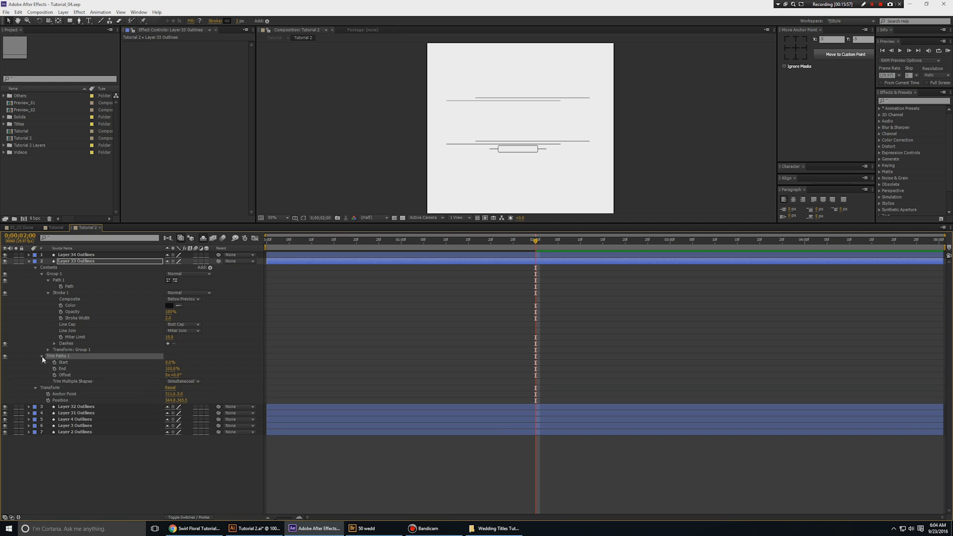
pyautogui.moveTo(171, 368); pyautogui.dragTo(135, 366)
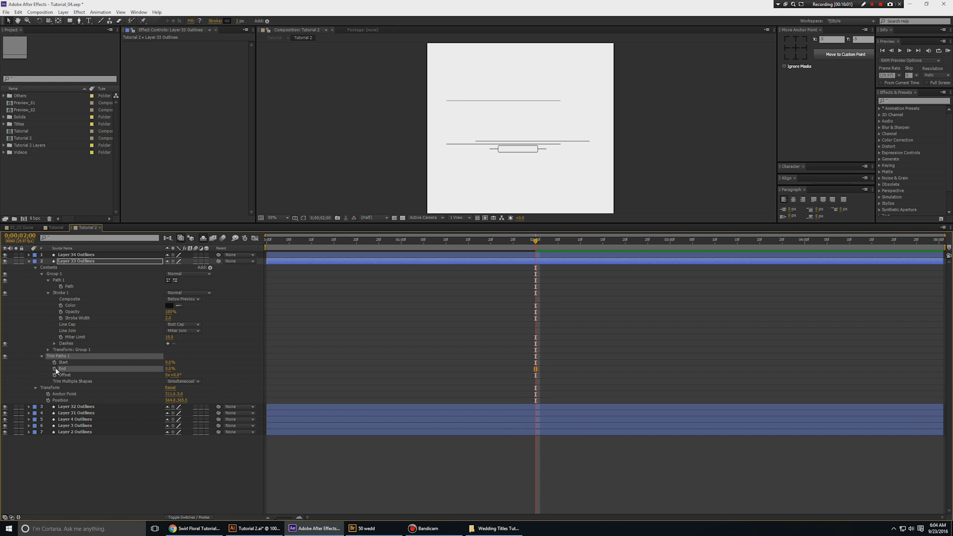
pyautogui.click(171, 369)
pyautogui.write('100')
pyautogui.press('Return')
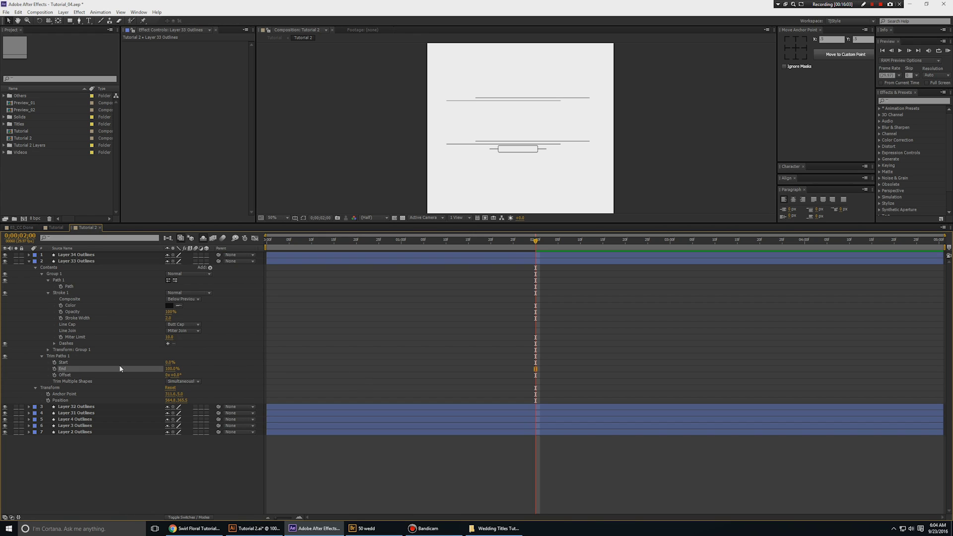
pyautogui.click(55, 369)
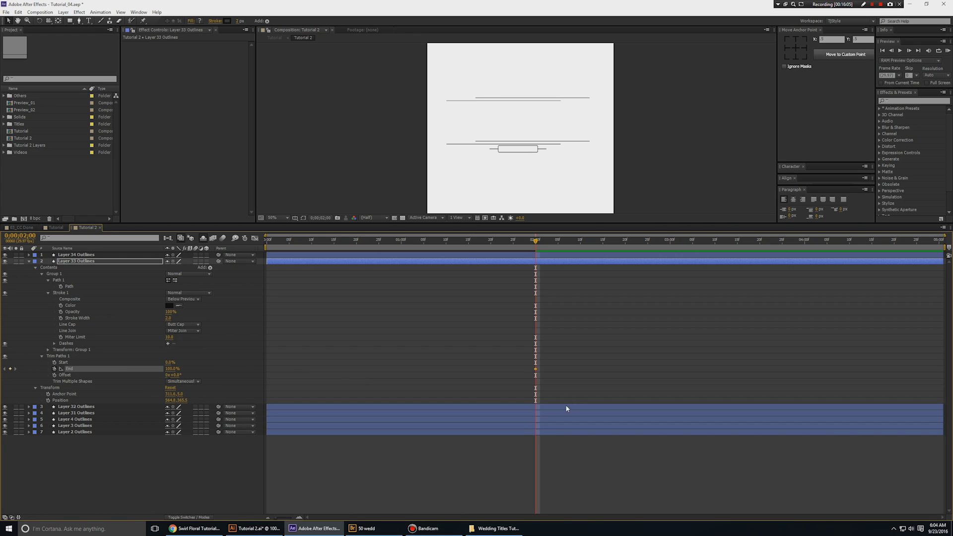
pyautogui.press('Home')
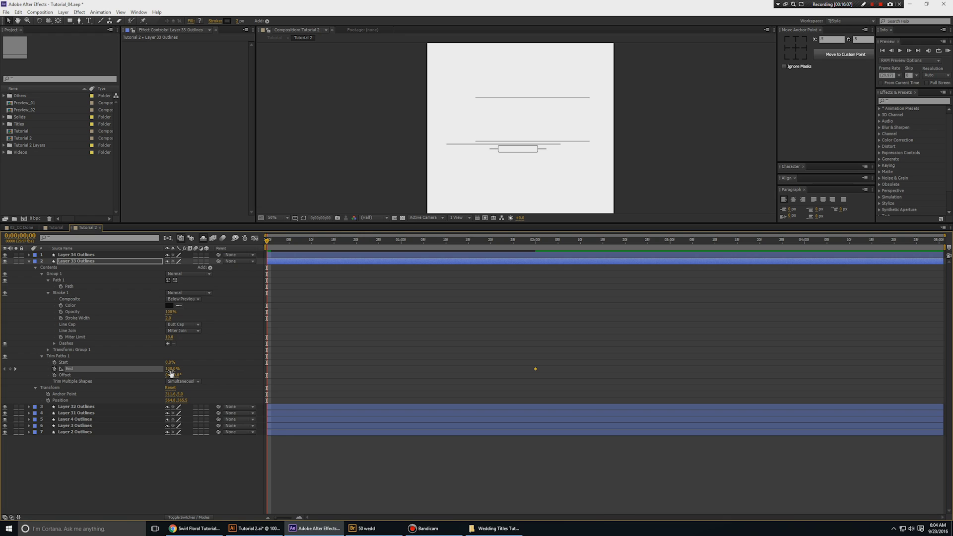
pyautogui.moveTo(170, 369); pyautogui.dragTo(105, 370)
# Preview the draw-on and apply Easy Ease (F9) to the 2-second End keyframe.
pyautogui.press('space')
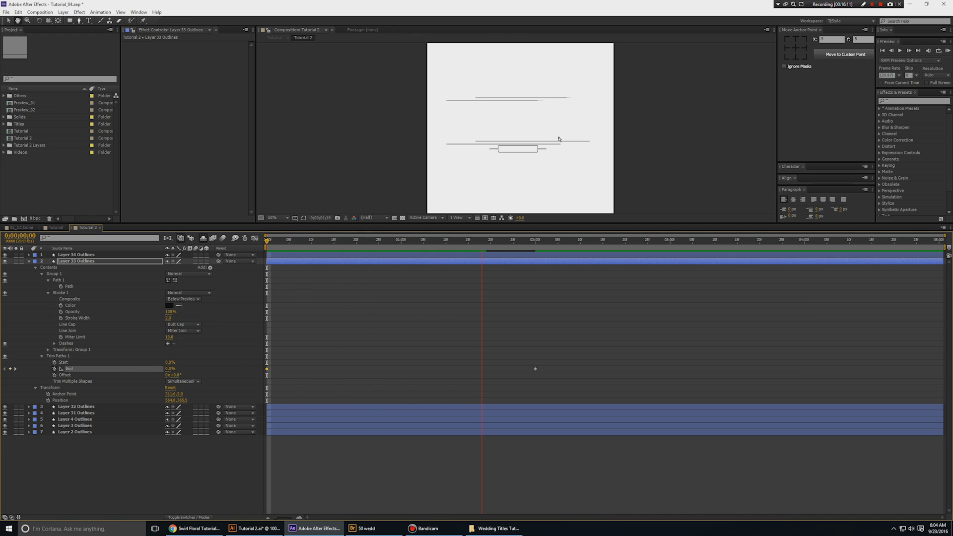
pyautogui.press('space')
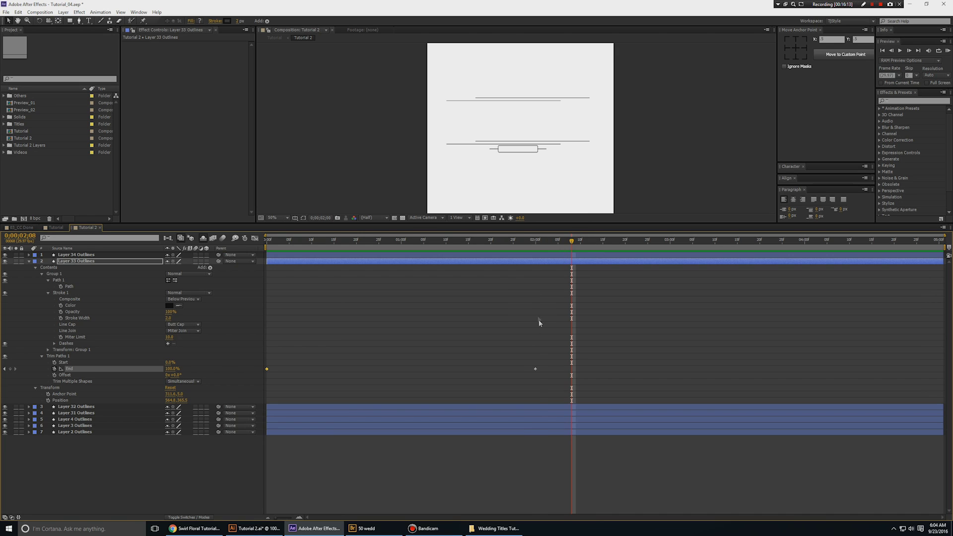
pyautogui.press('j')
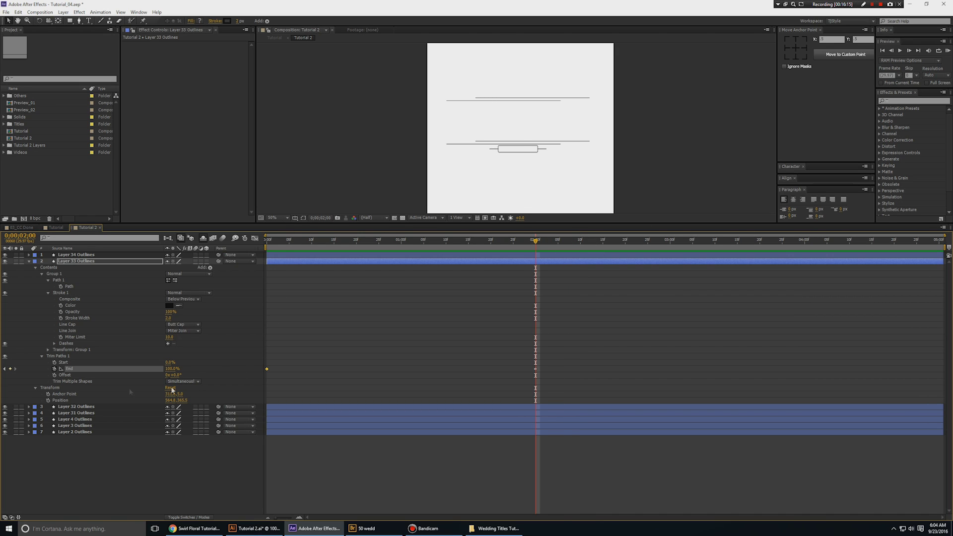
pyautogui.click(64, 369)
pyautogui.press('F9')
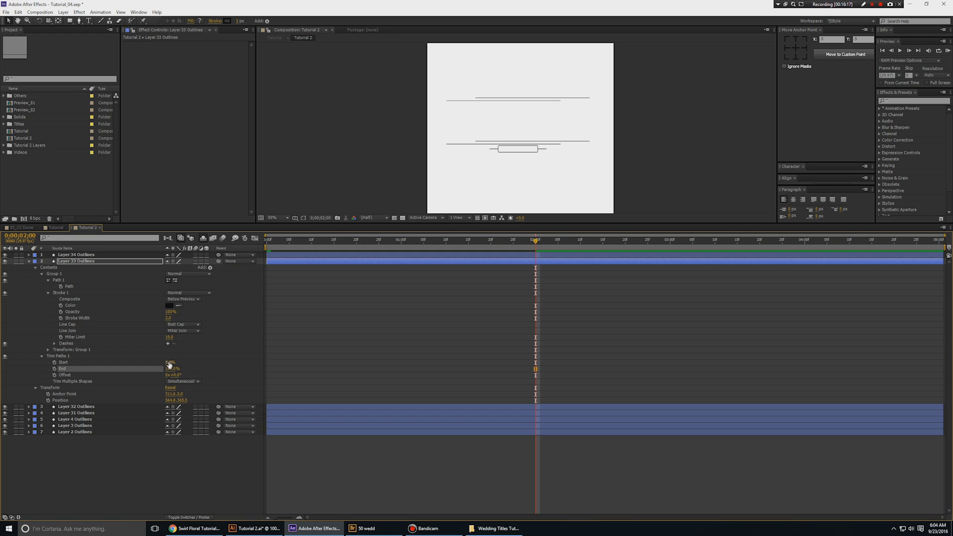
# Keyframe Trim Paths Start at 0% at 2 seconds and 100% at 0s, then preview.
pyautogui.moveTo(171, 364); pyautogui.dragTo(276, 362)
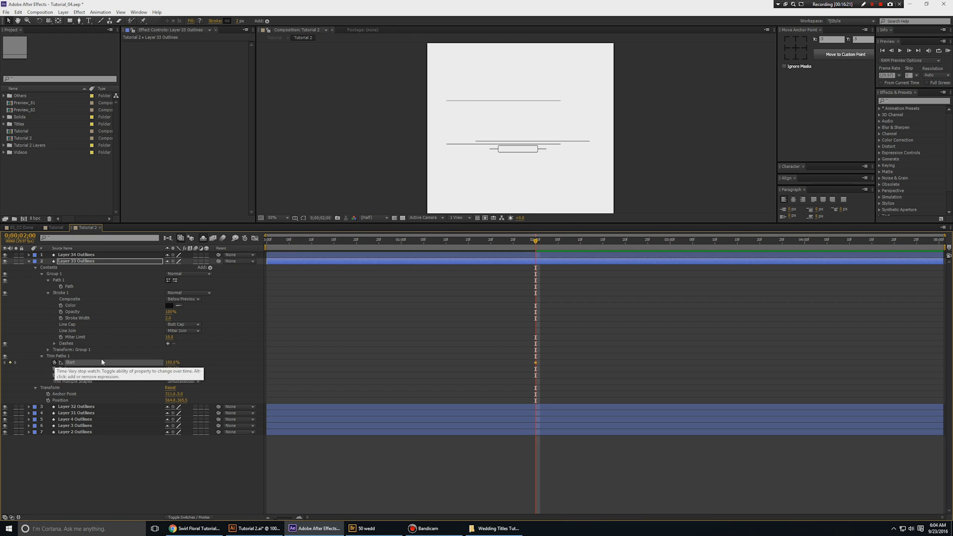
pyautogui.click(56, 363)
pyautogui.click(55, 363)
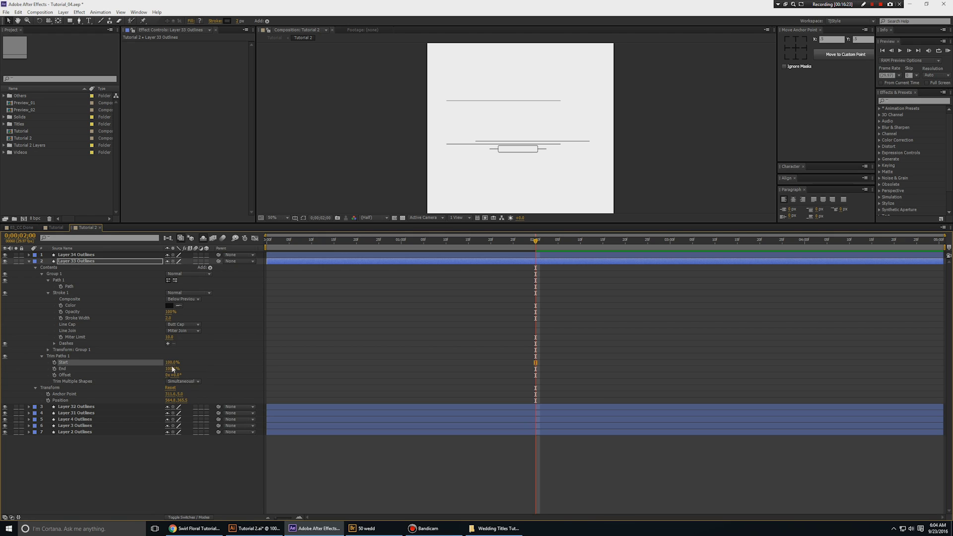
pyautogui.moveTo(172, 364); pyautogui.dragTo(94, 364)
pyautogui.click(55, 363)
pyautogui.press('Home')
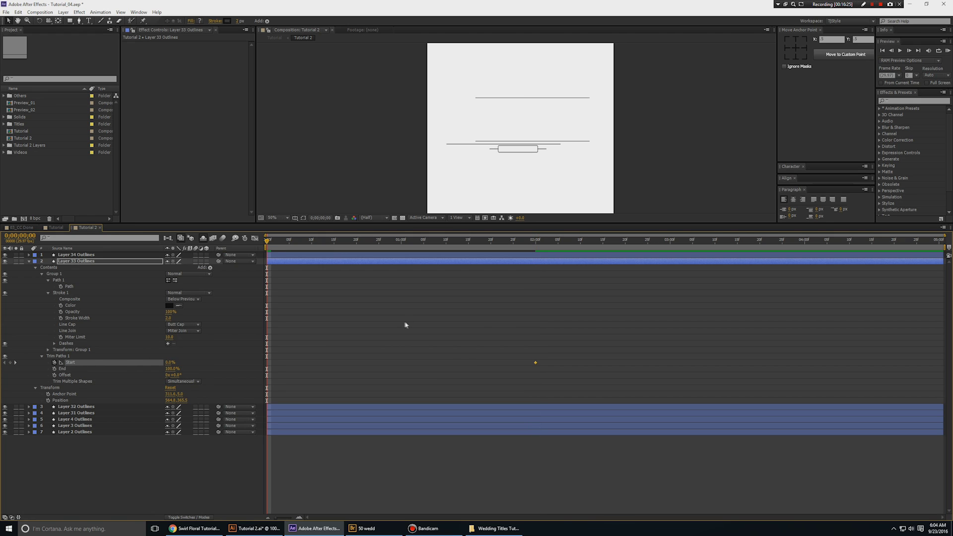
pyautogui.moveTo(170, 366); pyautogui.dragTo(329, 366)
pyautogui.press('space')
pyautogui.press('space')
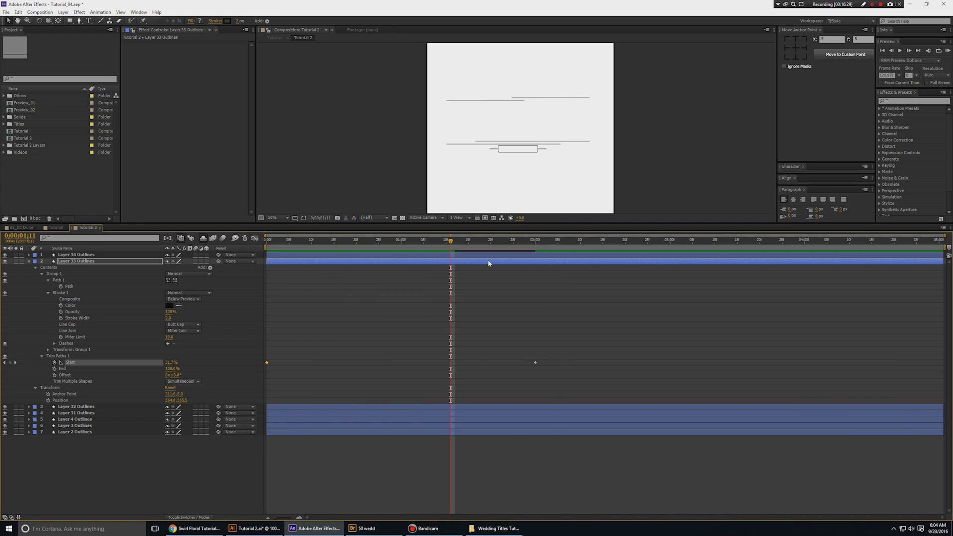
pyautogui.press('space')
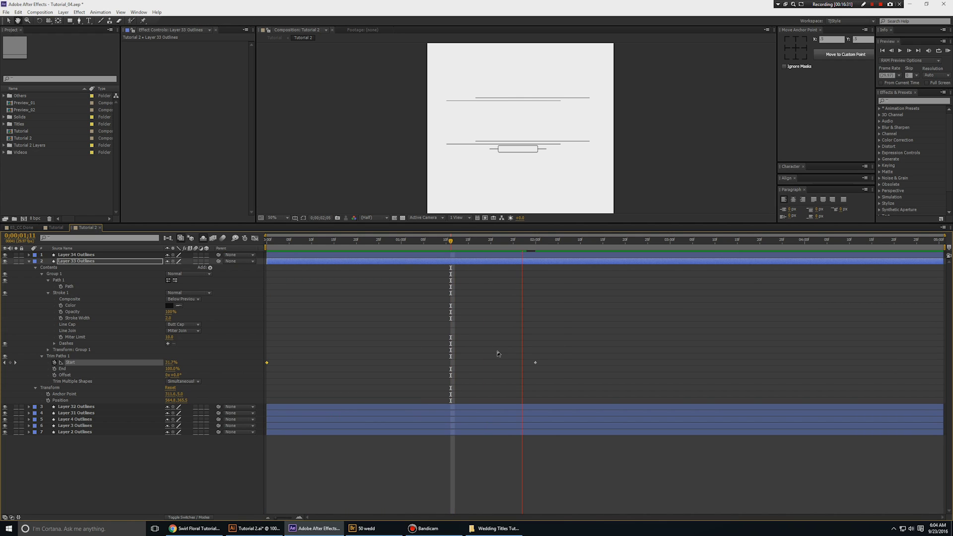
pyautogui.press('space')
# At the 2-second mark, collapse Layer 33 and reveal Layer 32 Outlines' Trim Paths 1 group.
pyautogui.press('j')
pyautogui.hotkey('ctrl', '`')
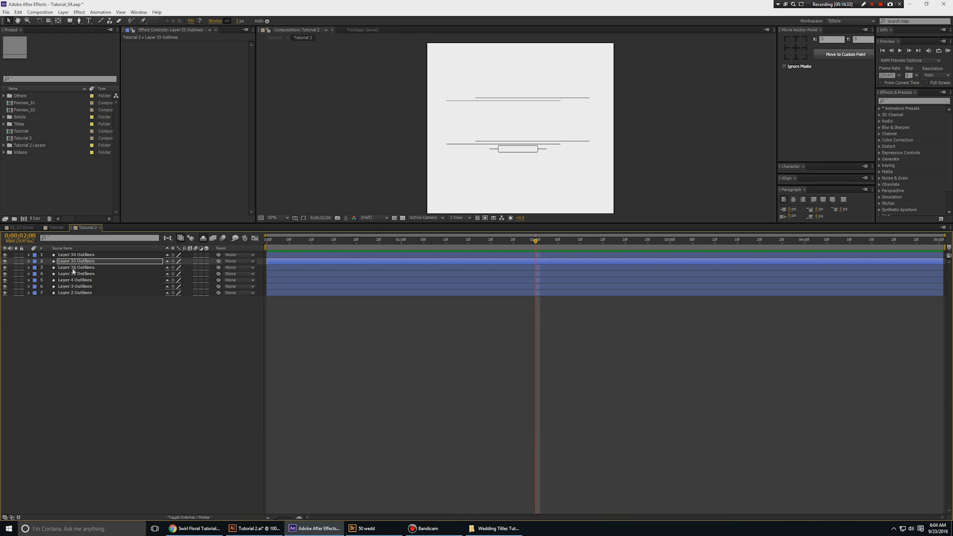
pyautogui.click(82, 269)
pyautogui.press('u')
pyautogui.press('u')
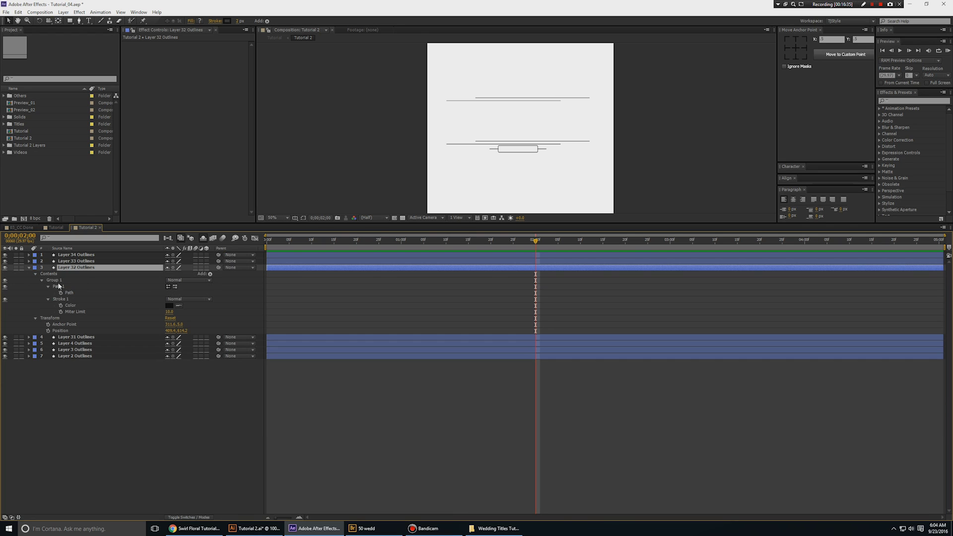
pyautogui.click(35, 273)
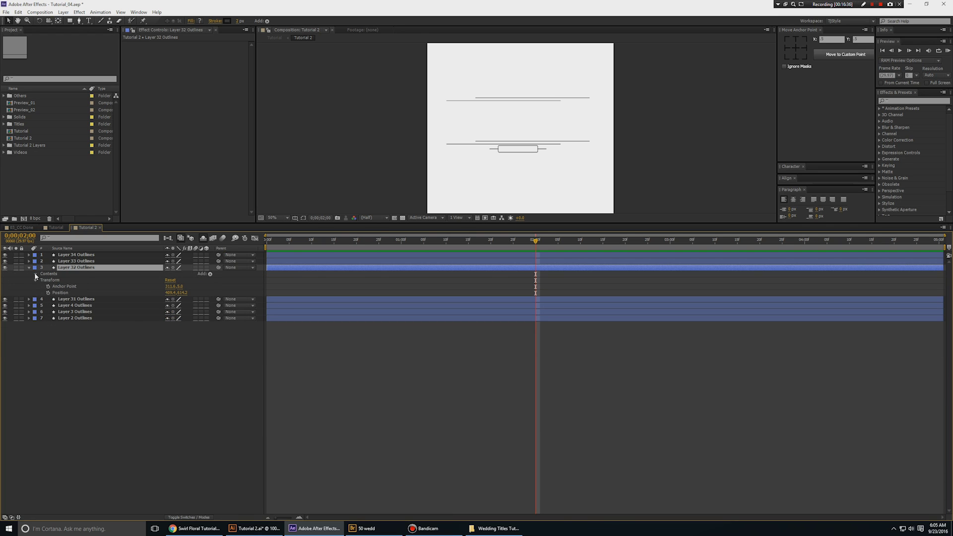
pyautogui.click(35, 273)
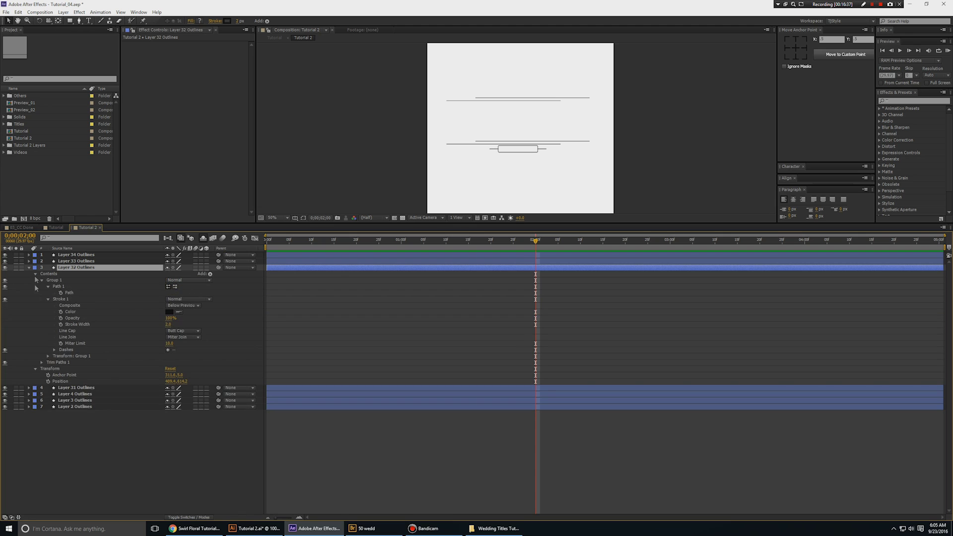
pyautogui.click(51, 363)
pyautogui.moveTo(238, 286)
pyautogui.mouseDown()
pyautogui.moveTo(51, 330)
pyautogui.moveTo(78, 351)
pyautogui.moveTo(55, 363)
pyautogui.mouseUp()
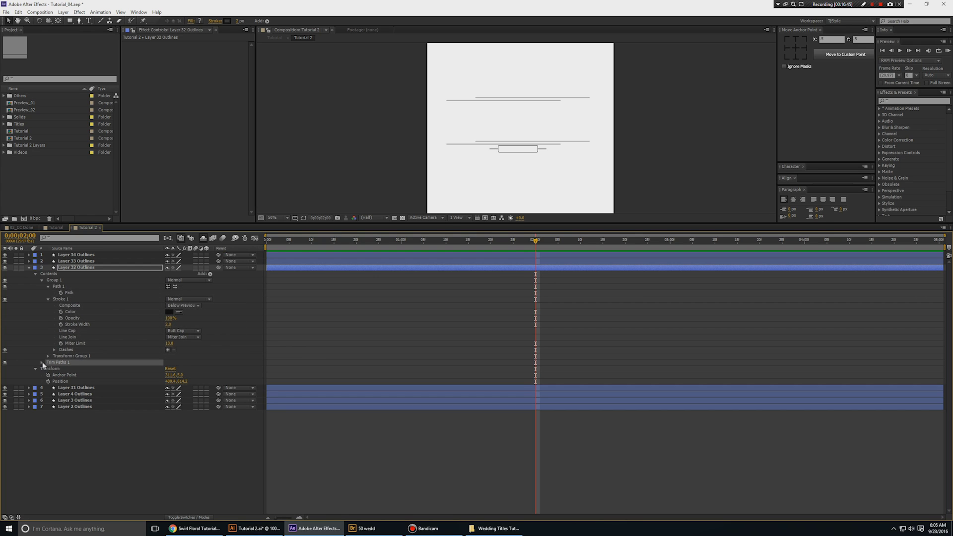
# Keyframe Layer 32's Trim End at 100% at 2 seconds and 0% at the start, then collapse it.
pyautogui.click(41, 363)
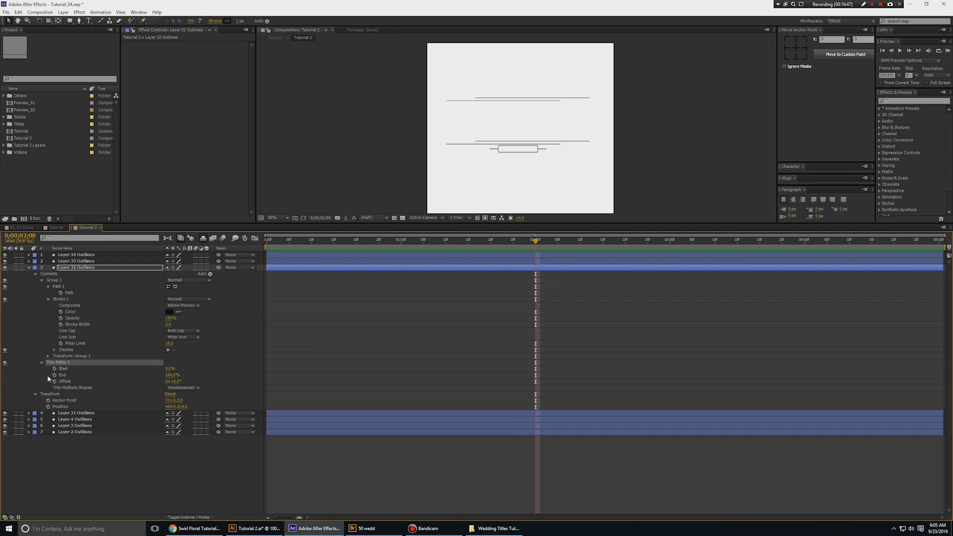
pyautogui.click(55, 375)
pyautogui.press('Home')
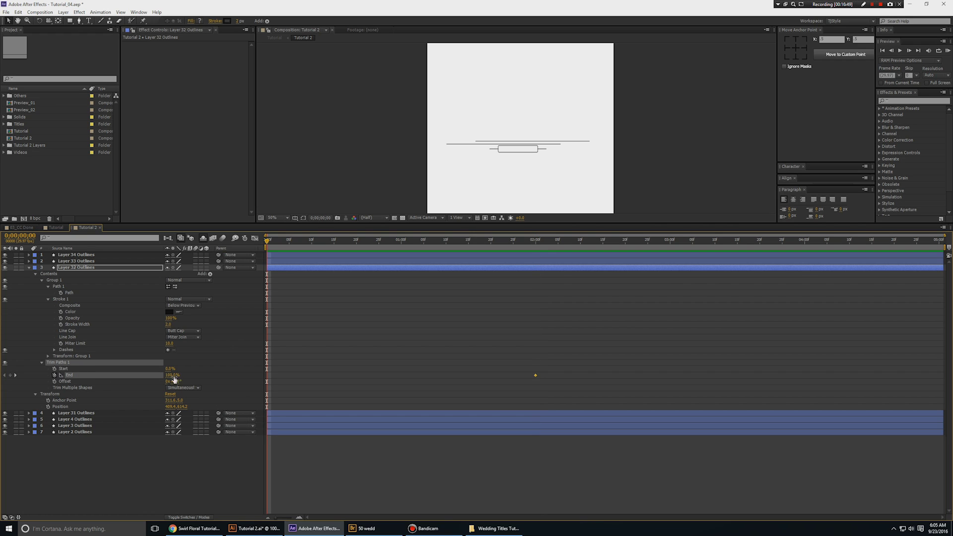
pyautogui.moveTo(174, 380); pyautogui.dragTo(75, 367)
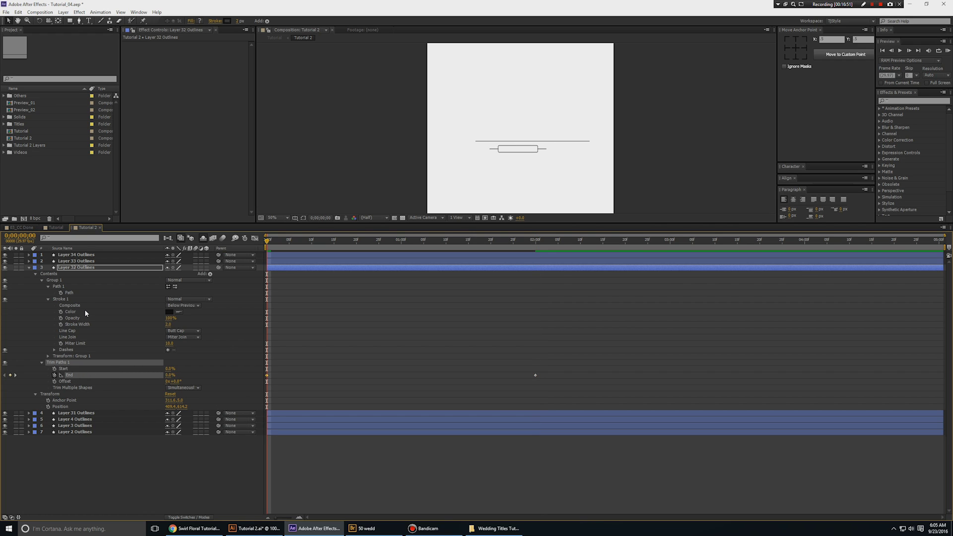
pyautogui.press('u')
pyautogui.press('u')
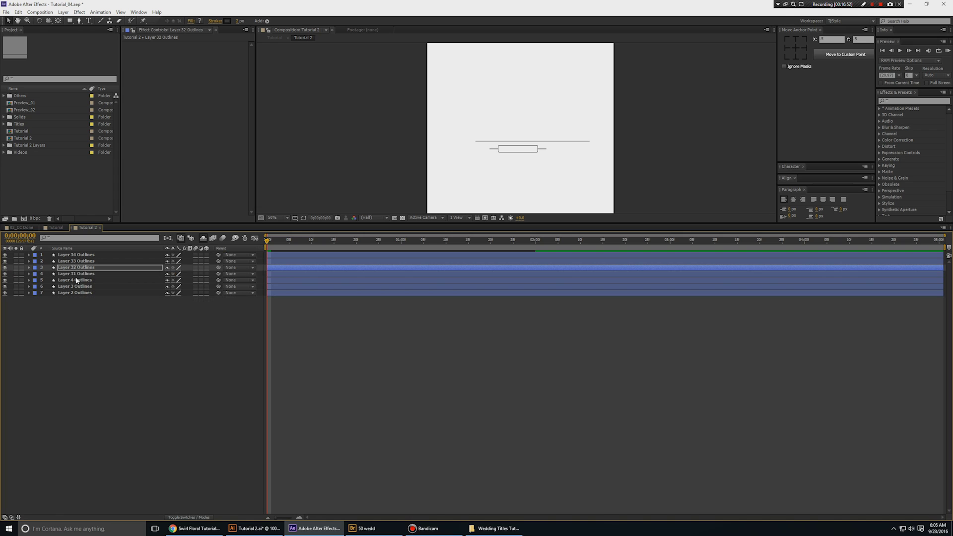
pyautogui.click(77, 275)
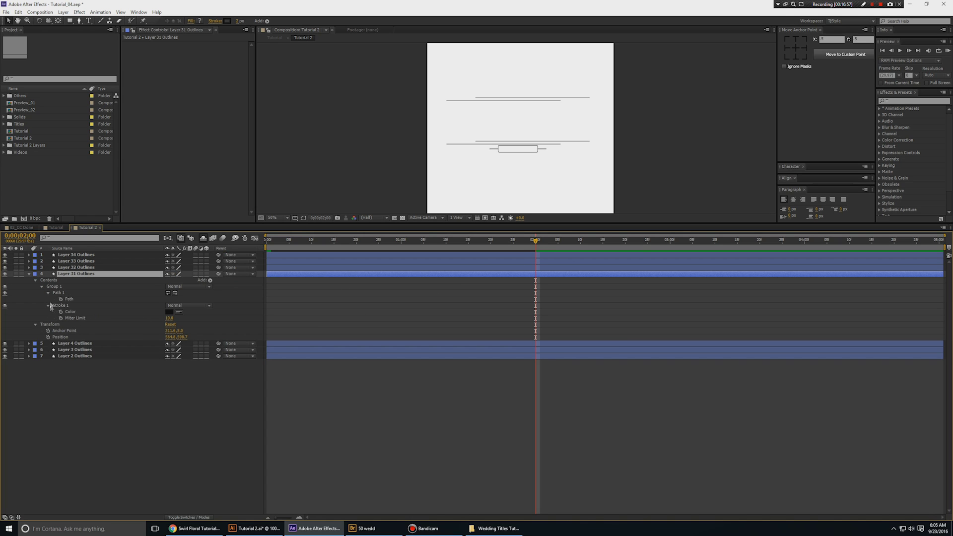
# Keyframe Layer 31's Trim Start at 0% at 2 seconds and 100% at 0s, then preview.
pyautogui.click(35, 281)
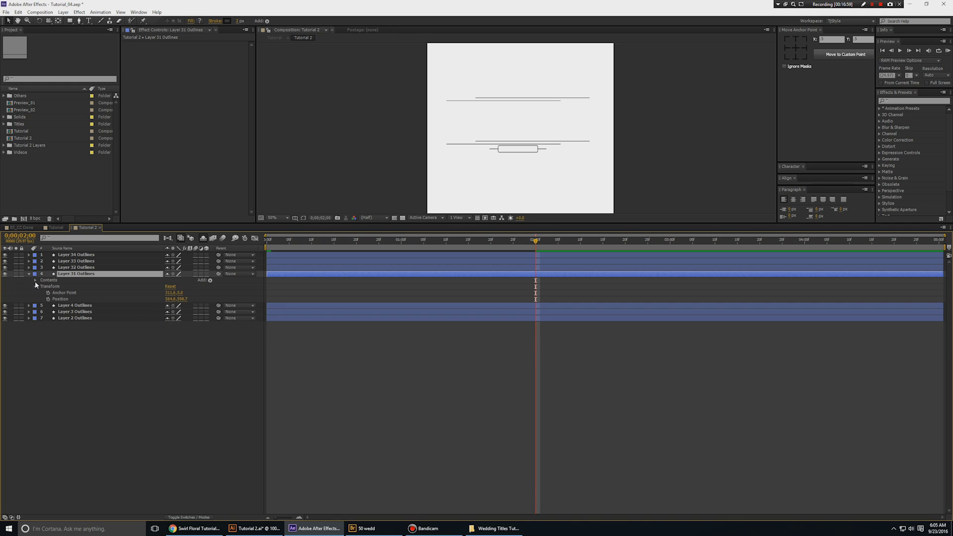
pyautogui.click(36, 281)
pyautogui.click(48, 361)
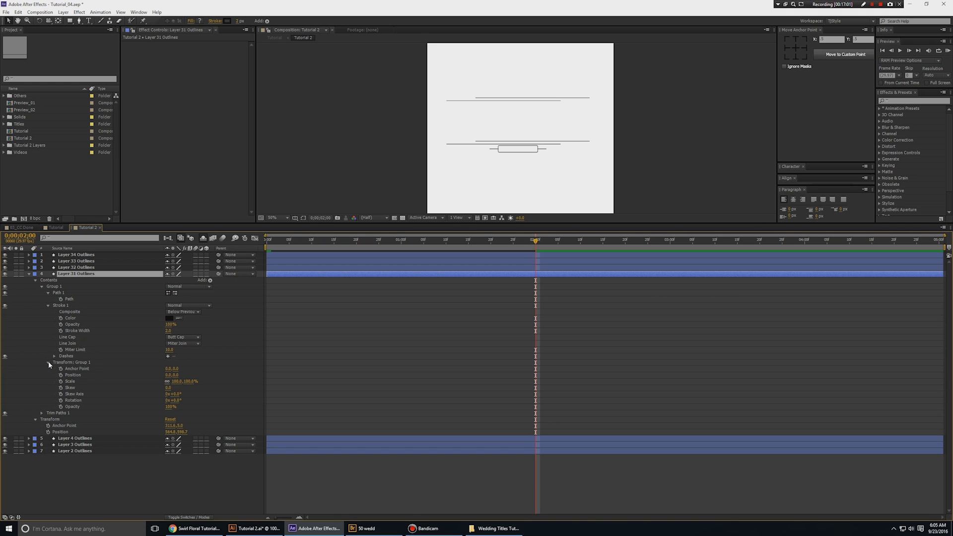
pyautogui.click(49, 361)
pyautogui.click(41, 368)
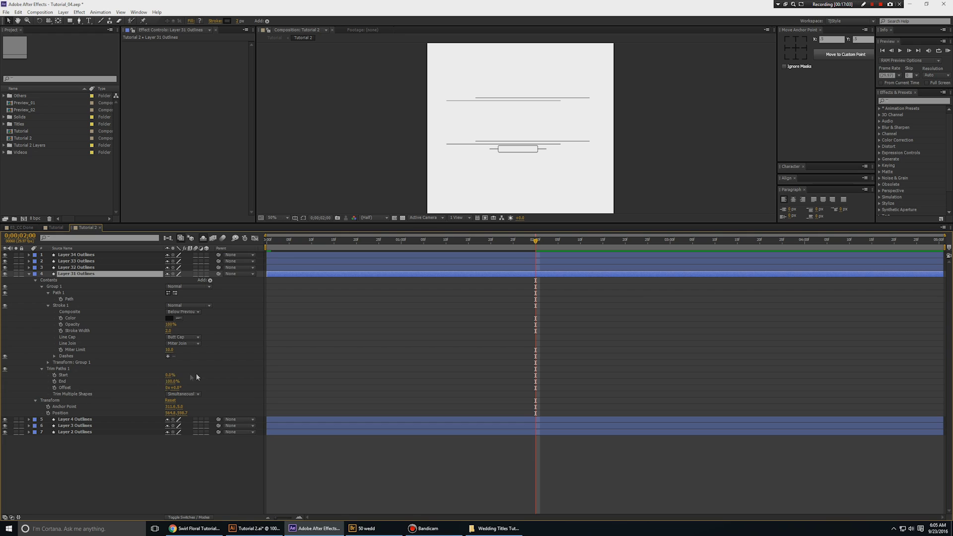
pyautogui.click(63, 375)
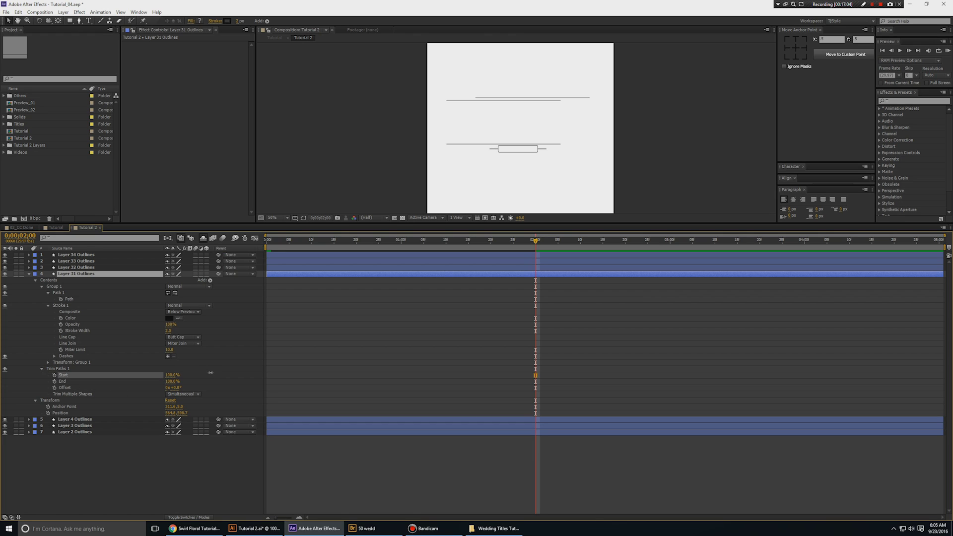
pyautogui.click(55, 375)
pyautogui.press('Home')
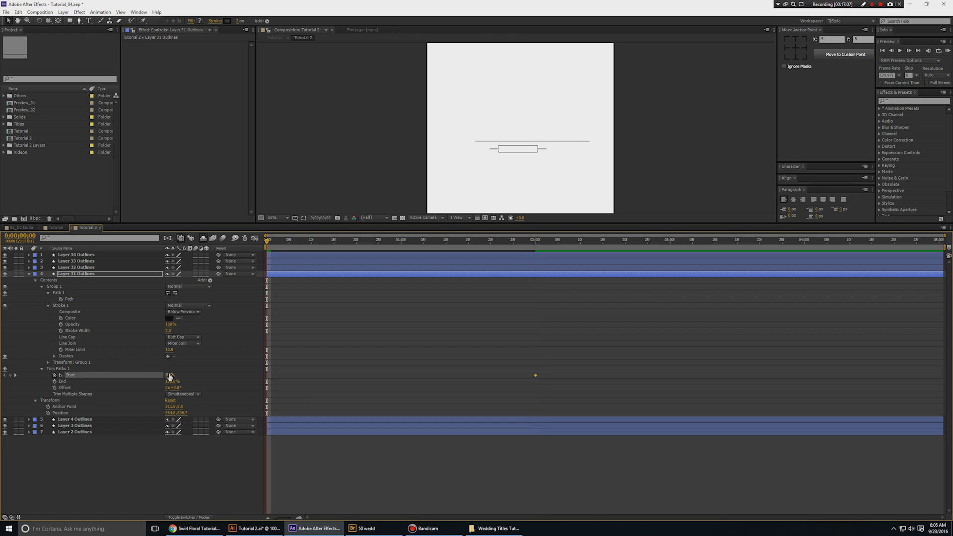
pyautogui.moveTo(169, 376); pyautogui.dragTo(236, 373)
pyautogui.press('space')
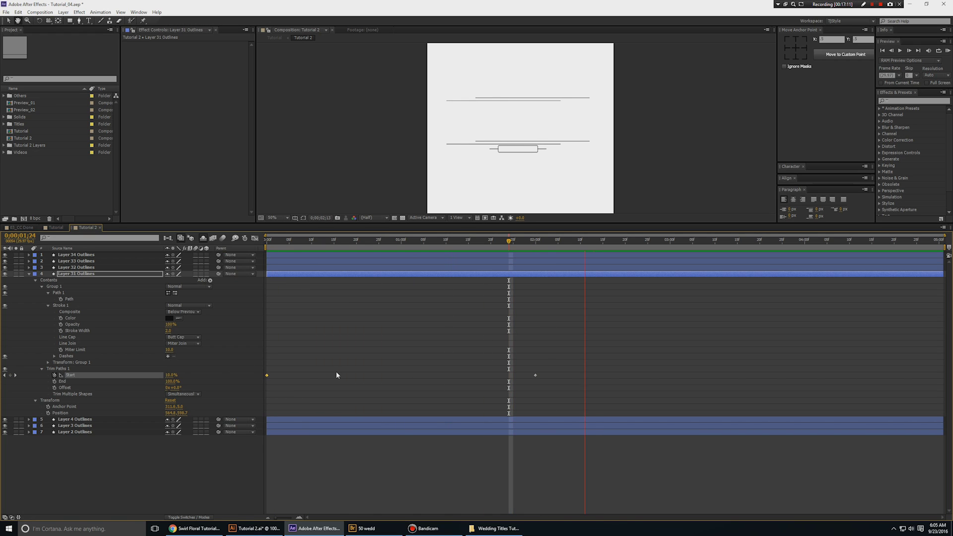
pyautogui.press('space')
# Collapse Layer 31 and open Layer 4 Outlines' Trim Paths 1 properties at the 2-second mark.
pyautogui.press('j')
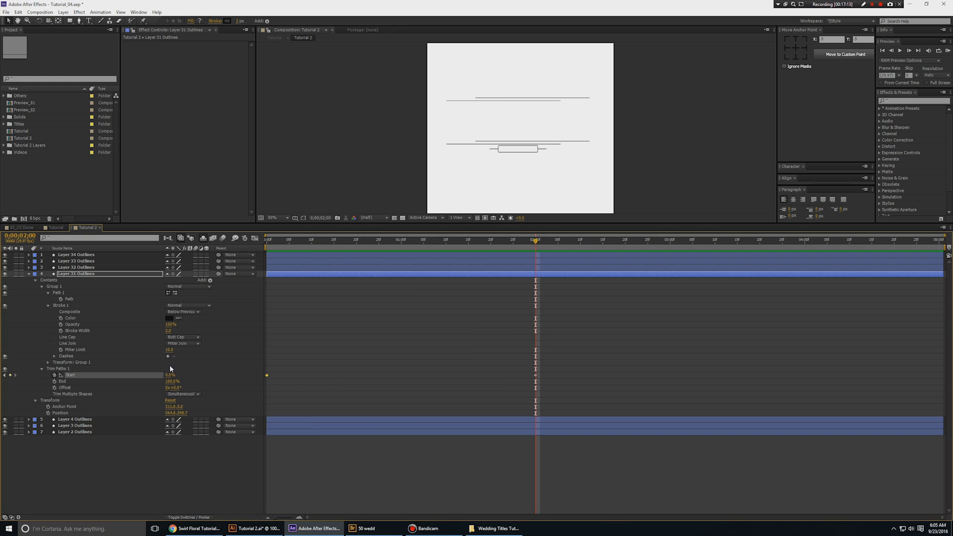
pyautogui.press('u')
pyautogui.press('u')
pyautogui.press('u')
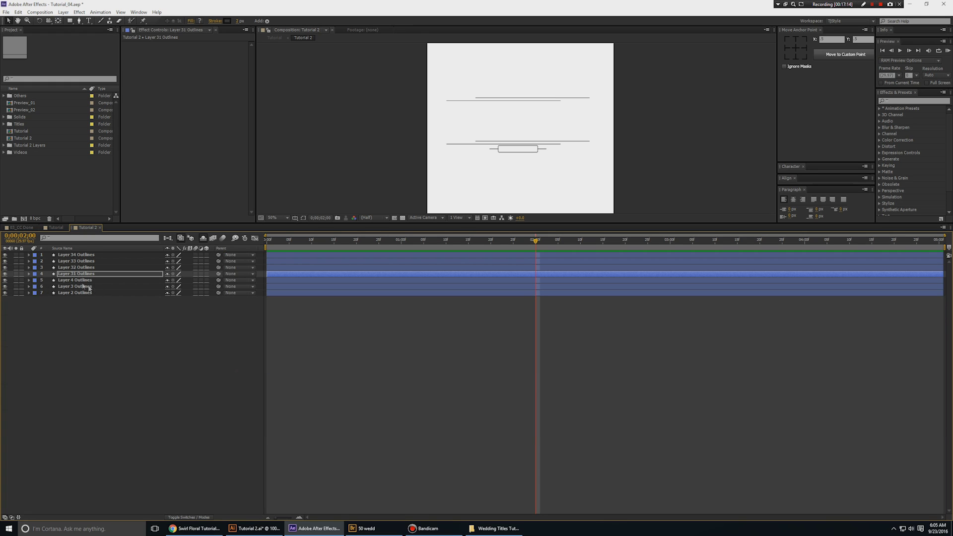
pyautogui.click(81, 281)
pyautogui.press('u')
pyautogui.press('u')
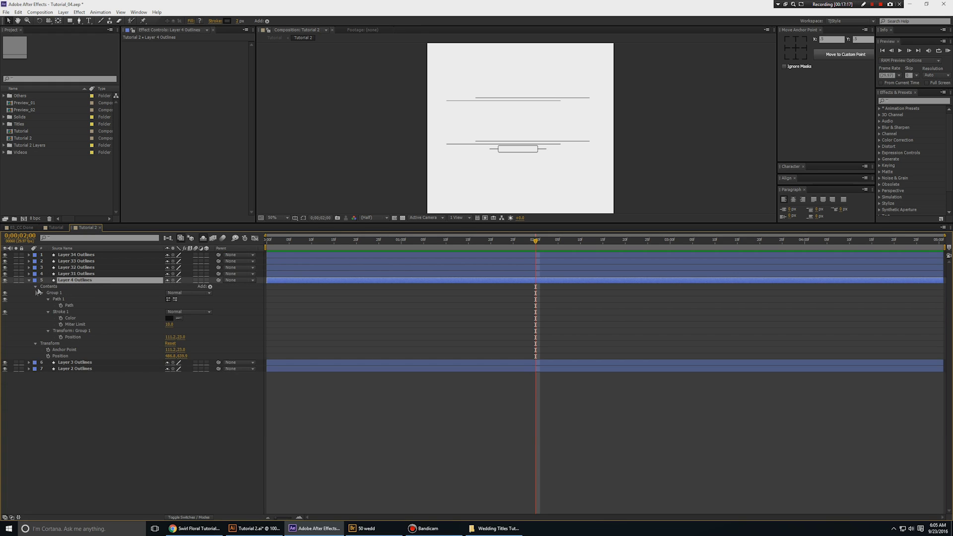
pyautogui.click(36, 287)
pyautogui.keyDown('ctrl'); pyautogui.click(36, 287); pyautogui.keyUp('ctrl')
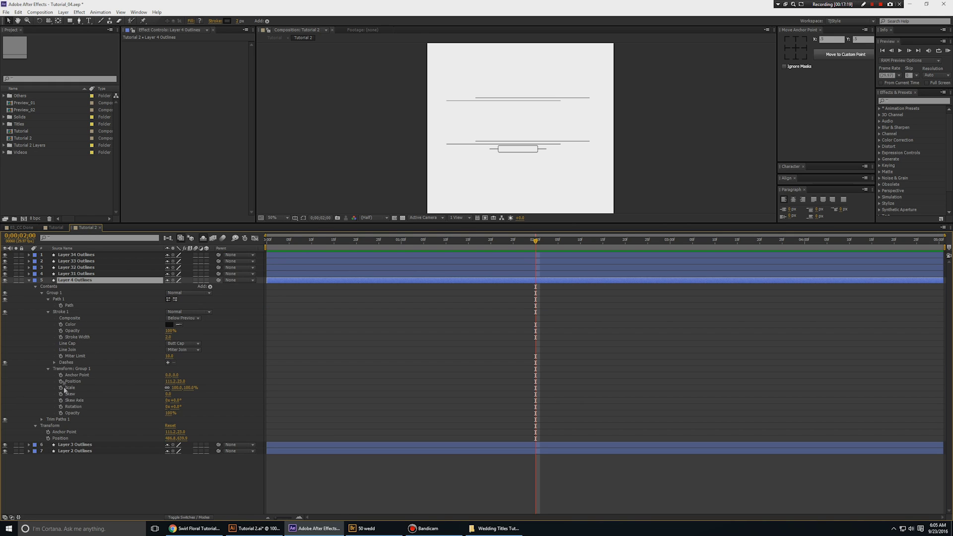
pyautogui.click(52, 419)
pyautogui.click(42, 420)
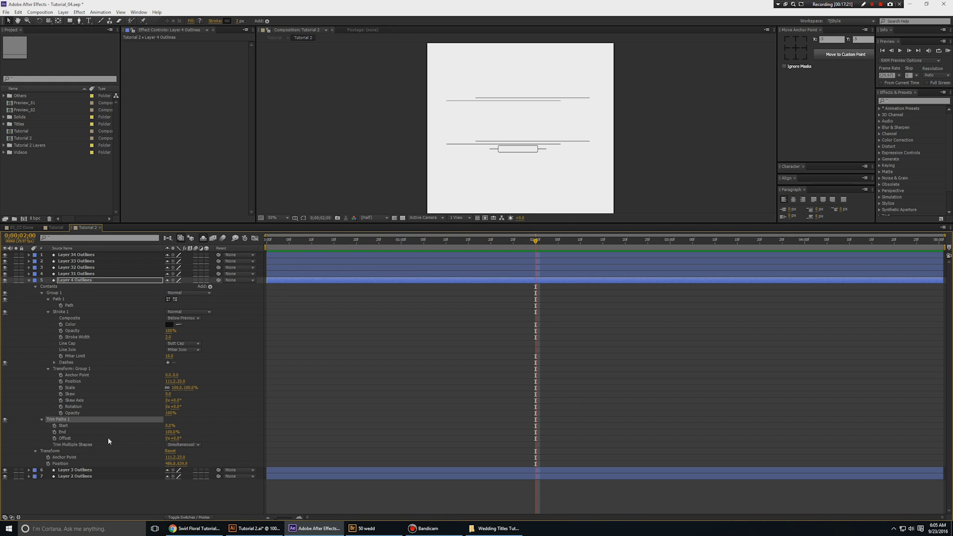
# Test trimming the rectangle's End to 44% and 58%, then undo to restore the full outline.
pyautogui.click(162, 432)
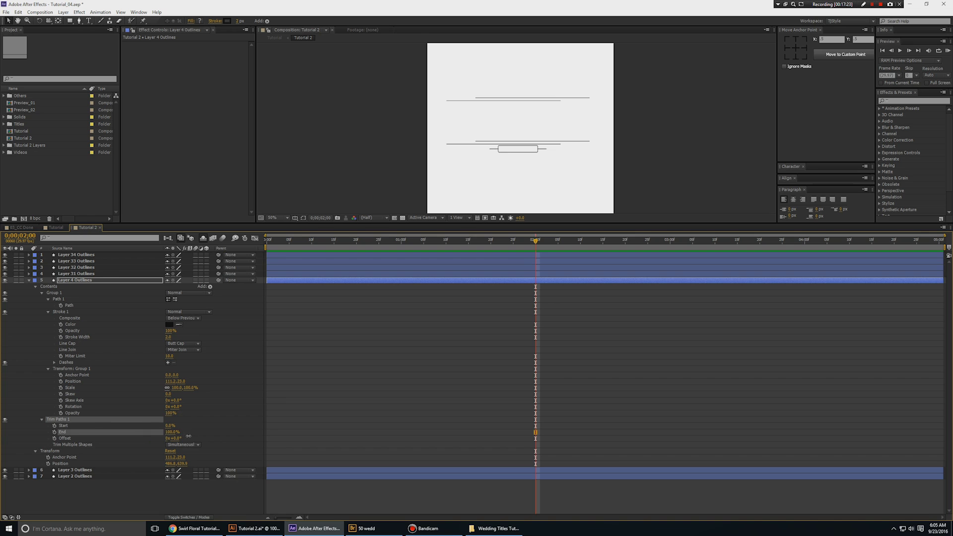
pyautogui.scroll(6, 514, 152)
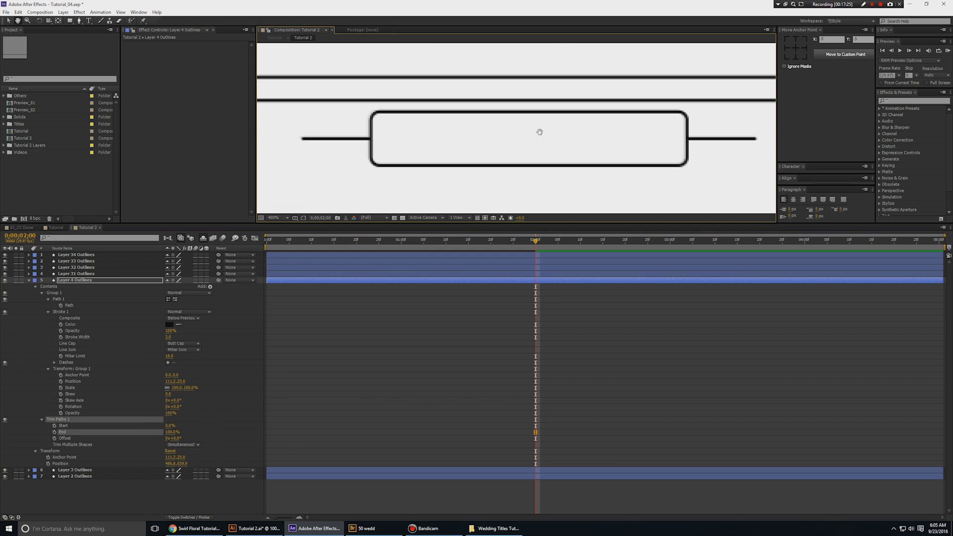
pyautogui.scroll(-2, 540, 132)
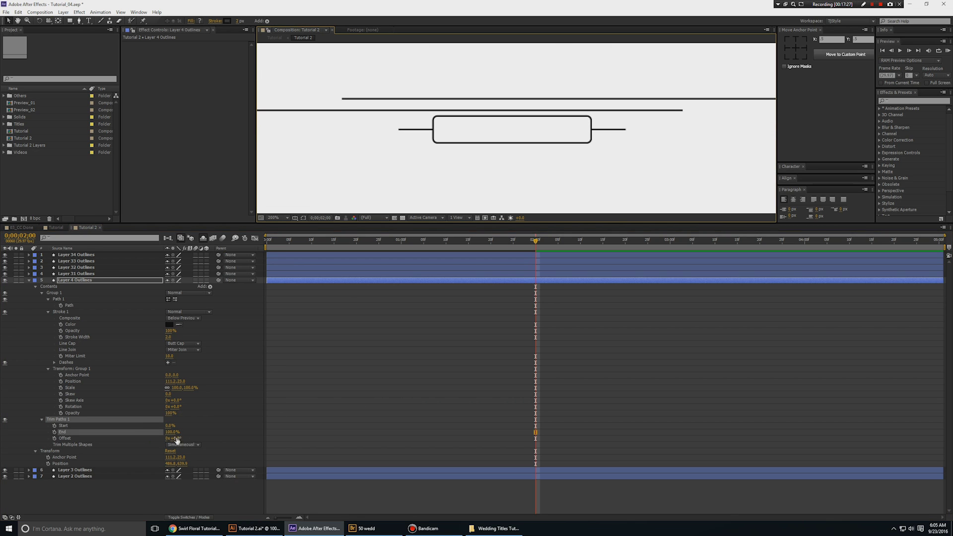
pyautogui.moveTo(172, 432)
pyautogui.mouseDown()
pyautogui.moveTo(123, 426)
pyautogui.moveTo(230, 430)
pyautogui.mouseUp()
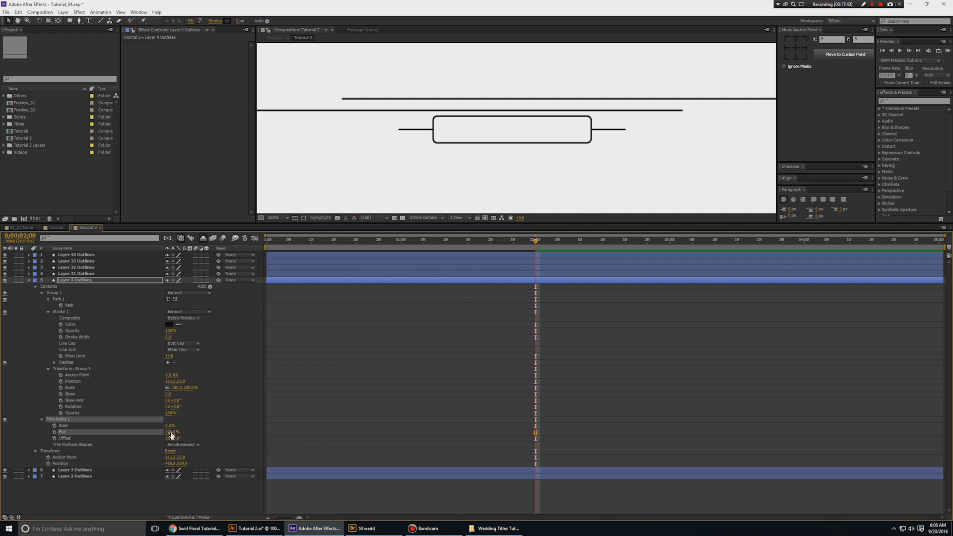
pyautogui.moveTo(174, 433)
pyautogui.mouseDown()
pyautogui.moveTo(145, 433)
pyautogui.moveTo(155, 432)
pyautogui.mouseUp()
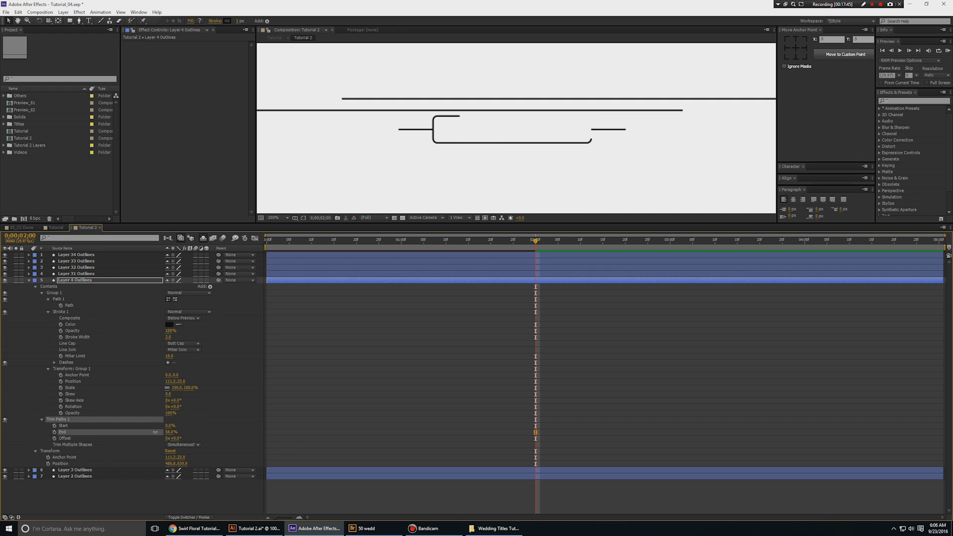
pyautogui.hotkey('ctrl', 'z')
# Keyframe Start at 0% and End at 100% at 2 seconds, then return to 0:00.
pyautogui.click(54, 426)
pyautogui.click(55, 432)
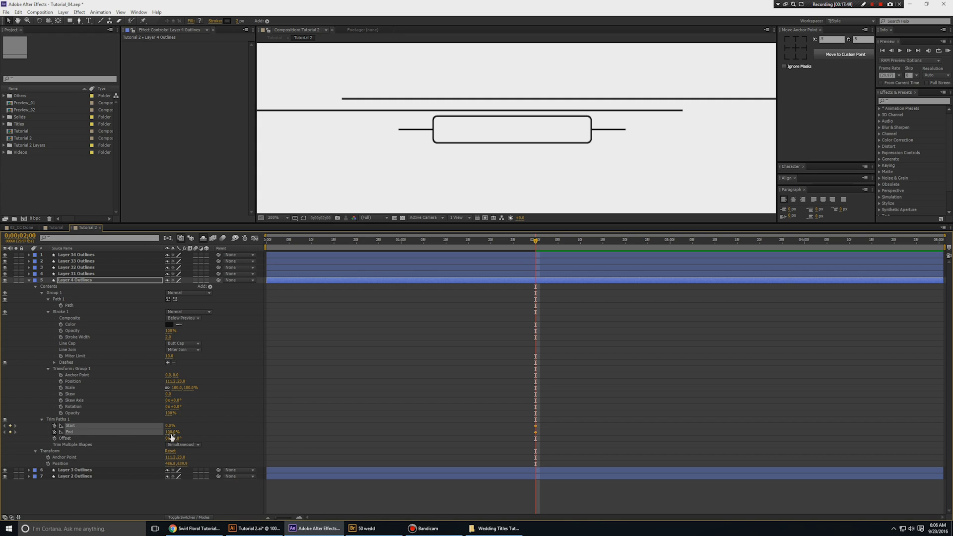
pyautogui.moveTo(536, 242); pyautogui.dragTo(124, 241)
# Set Layer 4's Trim Start and End both to 50% at the first frame.
pyautogui.click(230, 437)
pyautogui.click(170, 427)
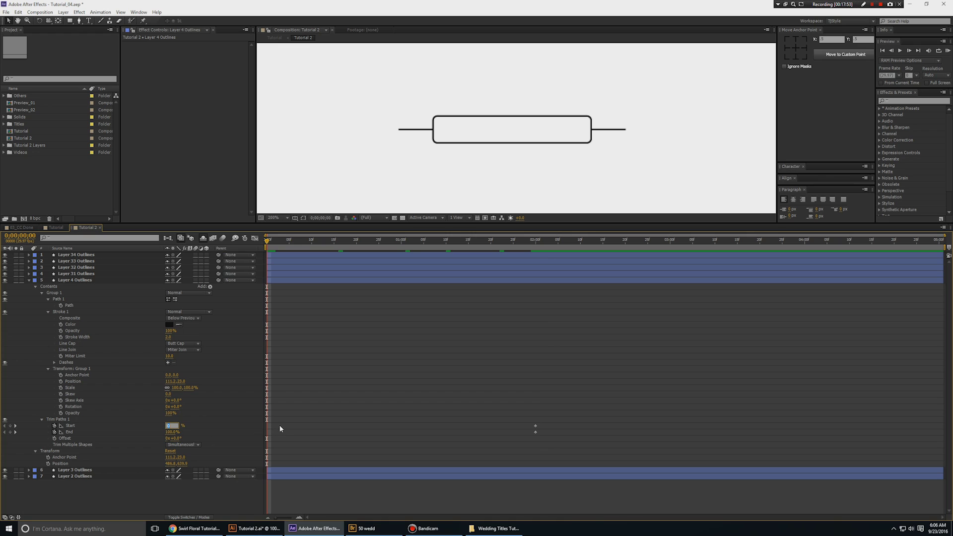
pyautogui.write('50')
pyautogui.press('Tab')
pyautogui.write('50')
pyautogui.press('Return')
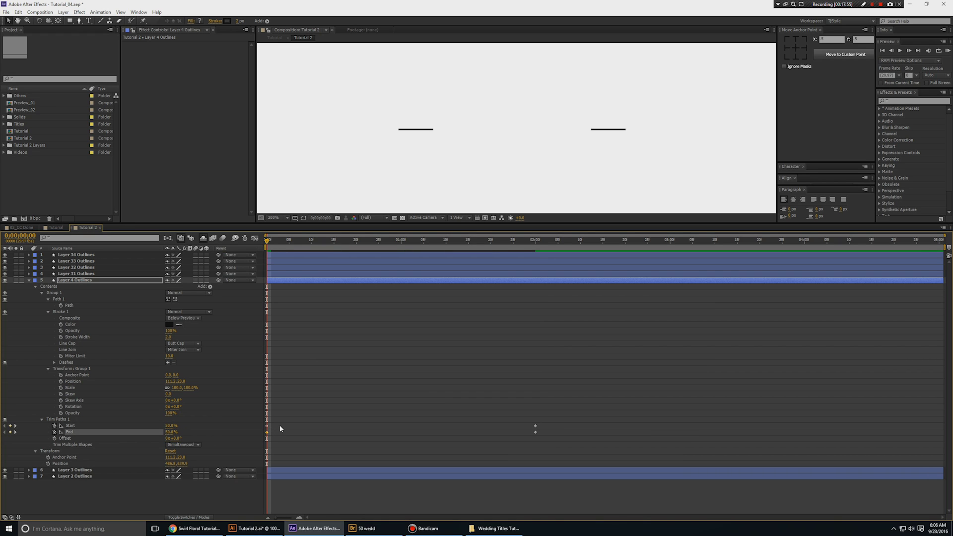
# Scrub through the first 2 seconds to check the box growing from its middle.
pyautogui.moveTo(269, 243); pyautogui.dragTo(414, 250)
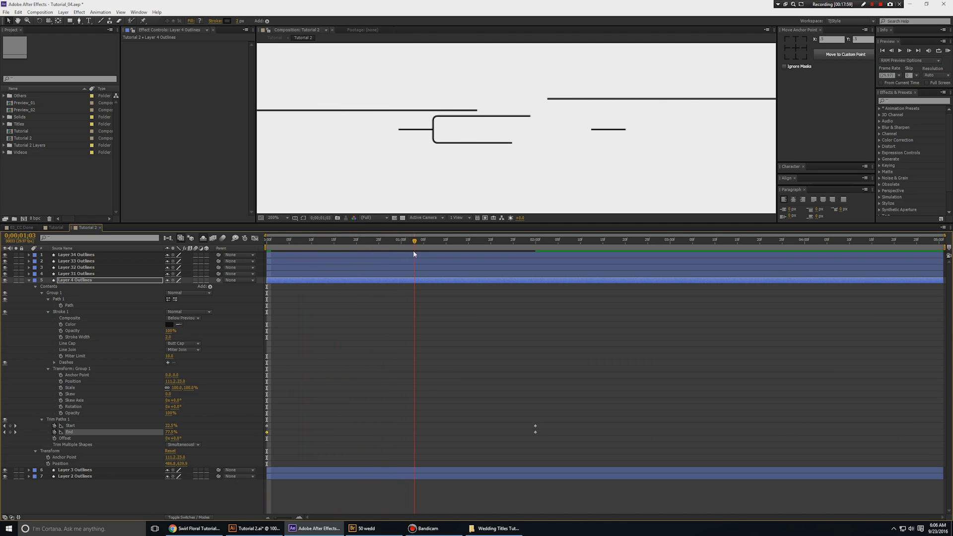
pyautogui.press('Home')
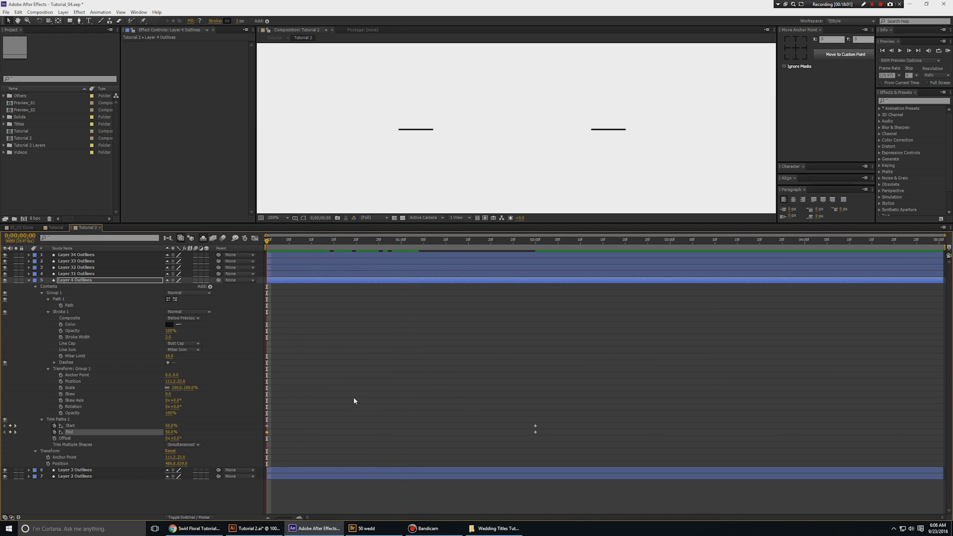
pyautogui.press('k')
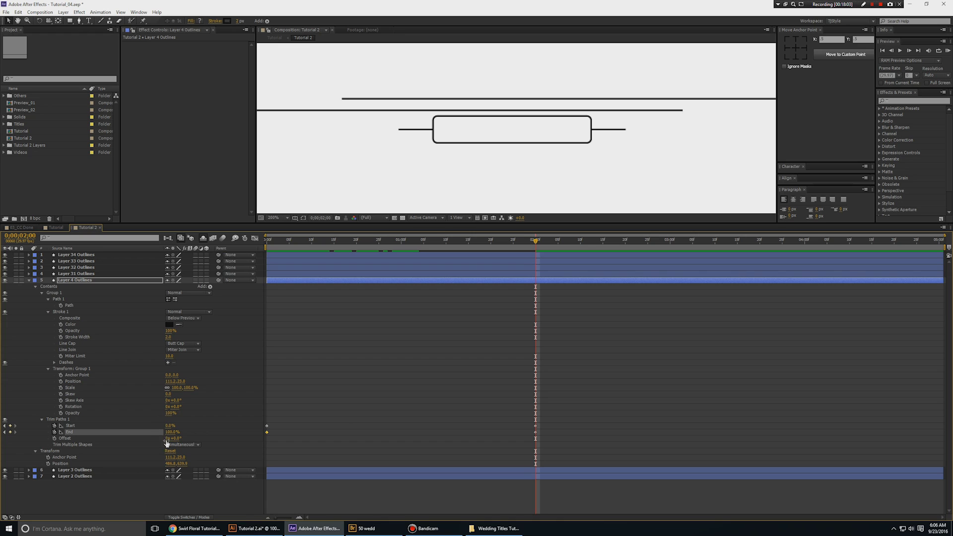
pyautogui.click(401, 245)
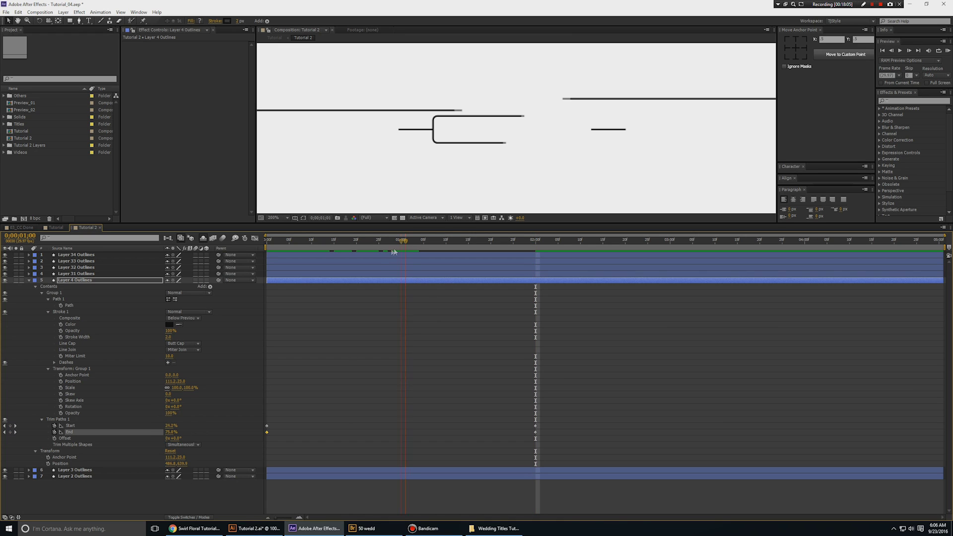
pyautogui.moveTo(394, 251); pyautogui.dragTo(370, 247)
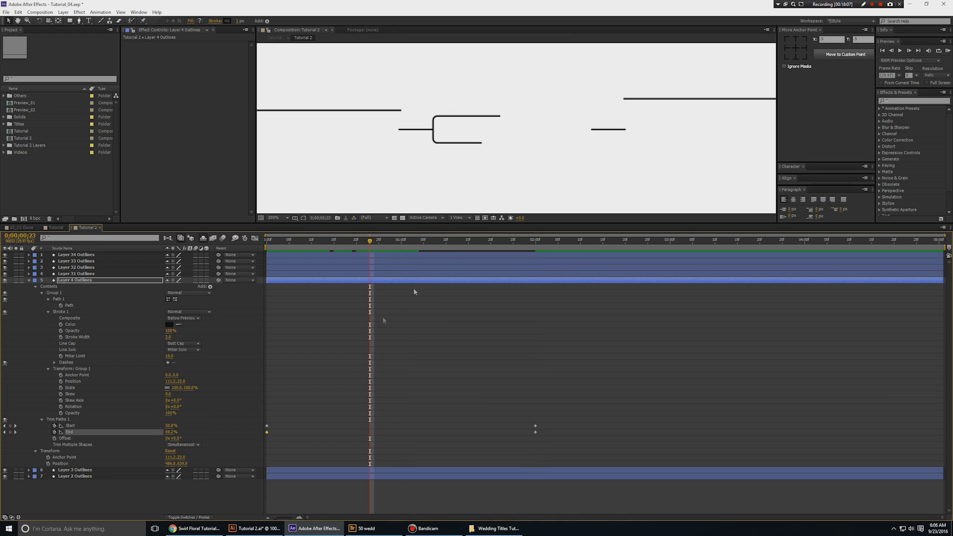
# Set Layer 4's Trim Paths Offset to -9.5°.
pyautogui.click(184, 440)
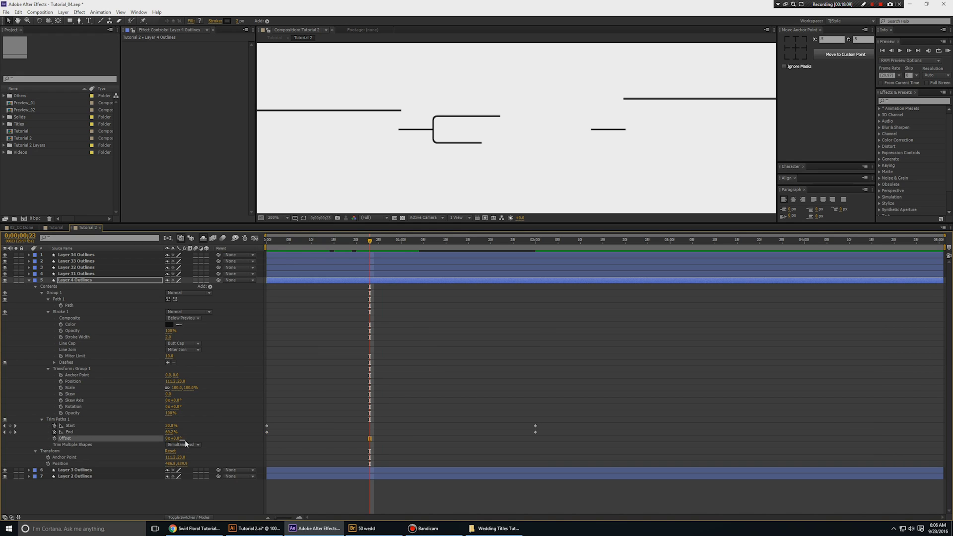
pyautogui.moveTo(179, 440); pyautogui.dragTo(174, 438)
pyautogui.click(178, 440)
pyautogui.click(178, 439)
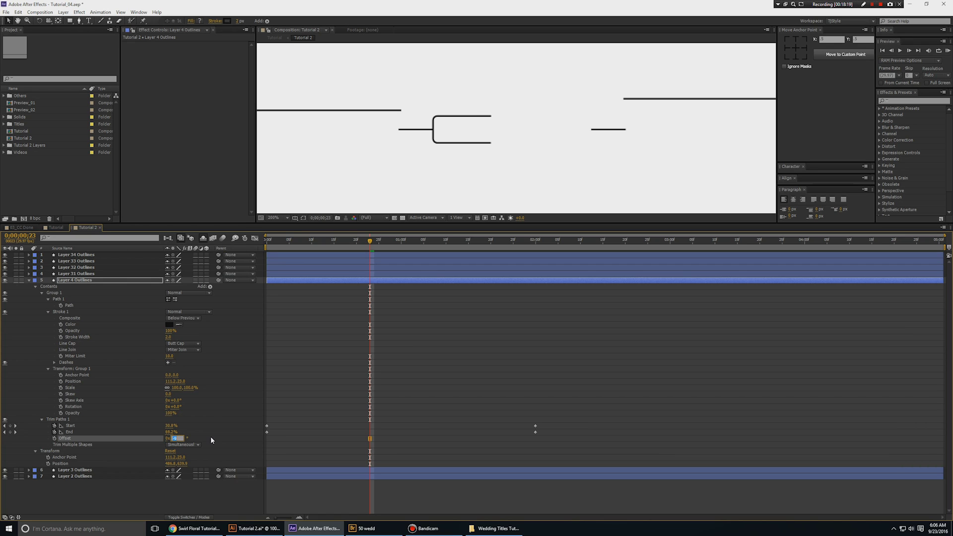
pyautogui.write('-9.5')
pyautogui.press('Return')
# Preview the box drawing on from the start, then collapse Layer 4 Outlines.
pyautogui.click(591, 427)
pyautogui.press('Home')
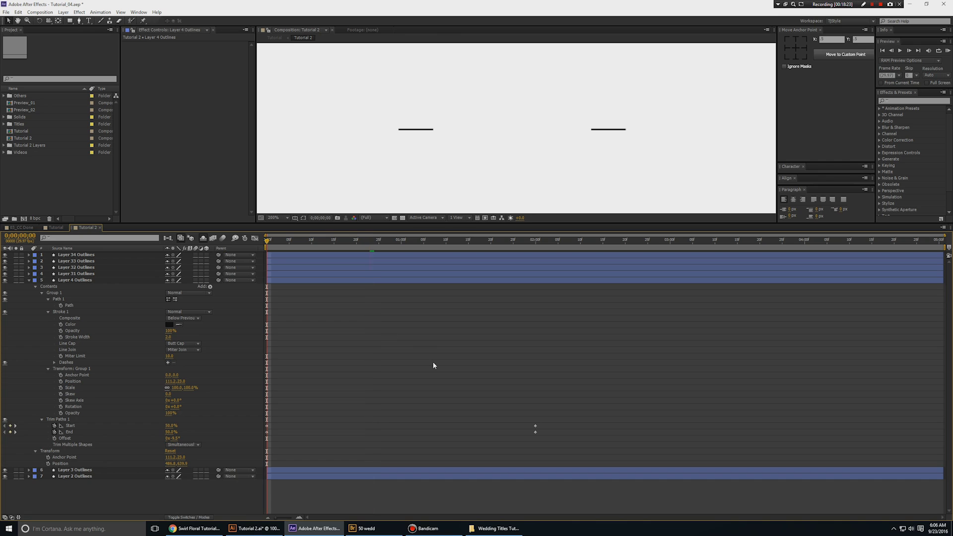
pyautogui.press('space')
pyautogui.press('space')
pyautogui.moveTo(268, 240); pyautogui.dragTo(541, 267)
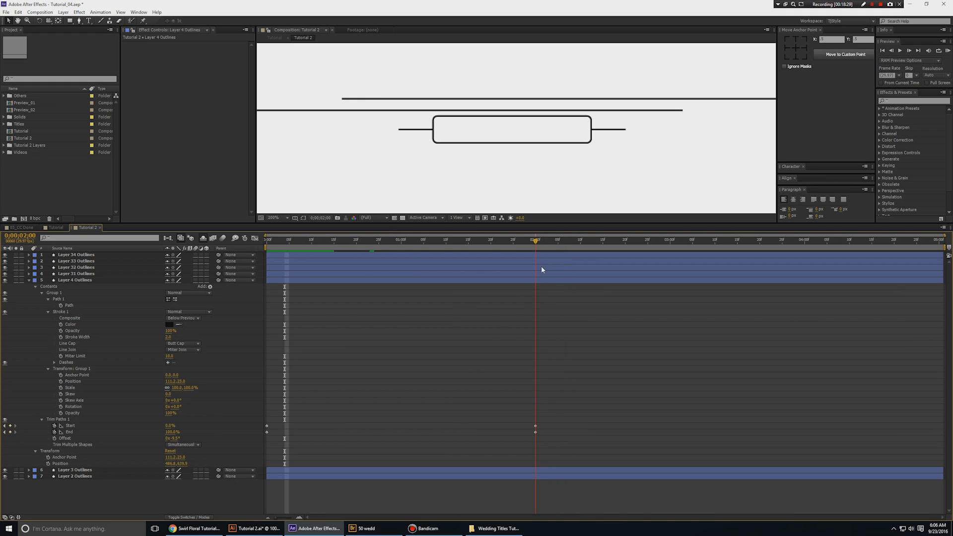
pyautogui.click(59, 281)
pyautogui.click(29, 280)
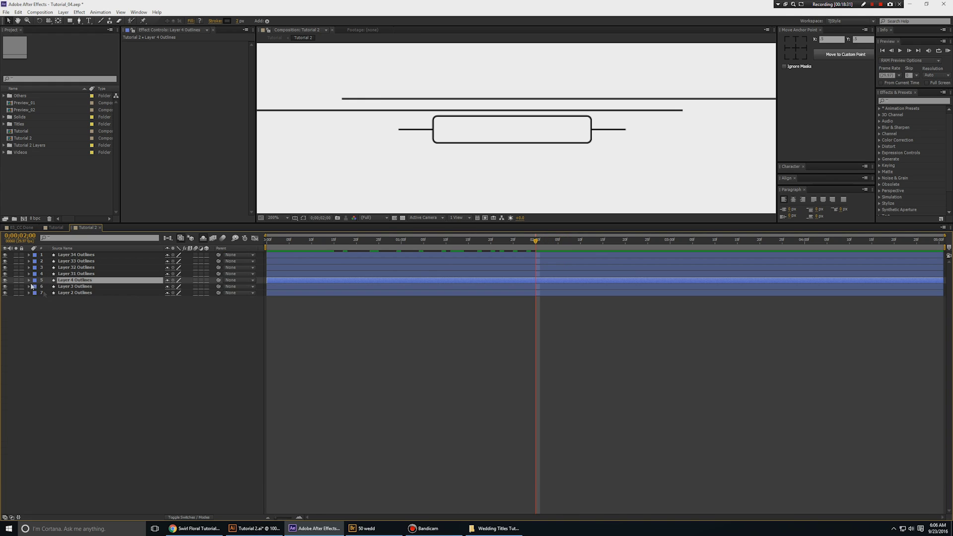
# Keyframe Layer 3 Outlines' Trim End at 100% at 2 seconds and 0% at the start.
pyautogui.click(75, 287)
pyautogui.press('u')
pyautogui.press('u')
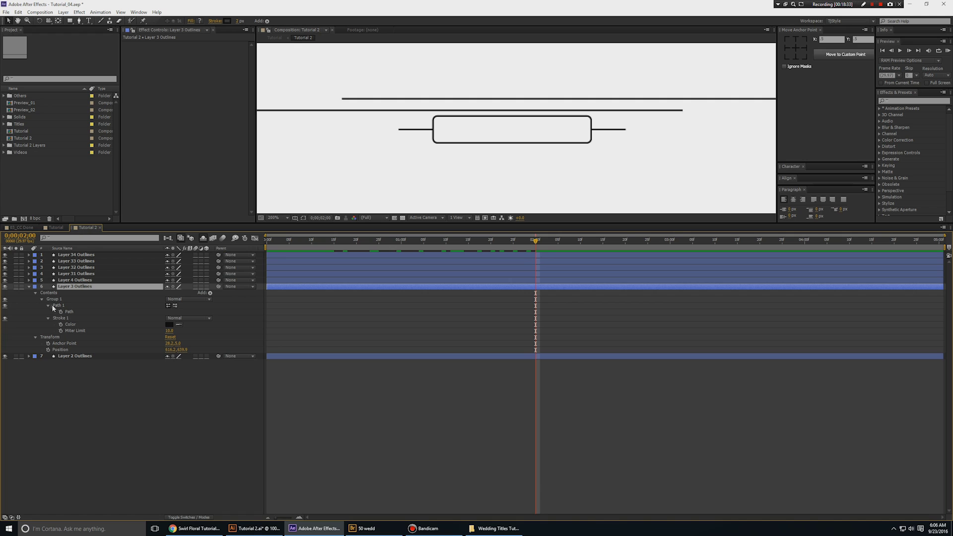
pyautogui.click(36, 293)
pyautogui.click(34, 293)
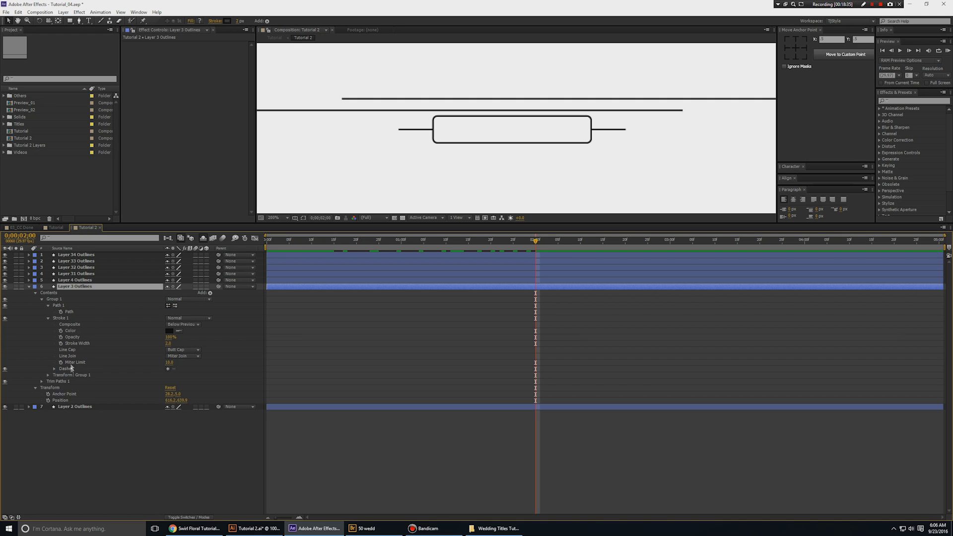
pyautogui.click(42, 382)
pyautogui.click(55, 394)
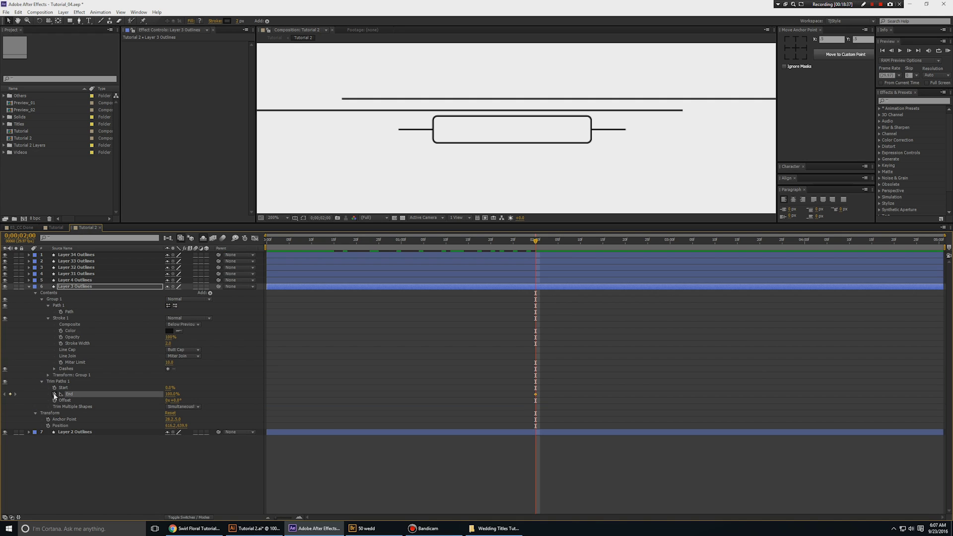
pyautogui.press('Home')
pyautogui.moveTo(171, 397); pyautogui.dragTo(69, 394)
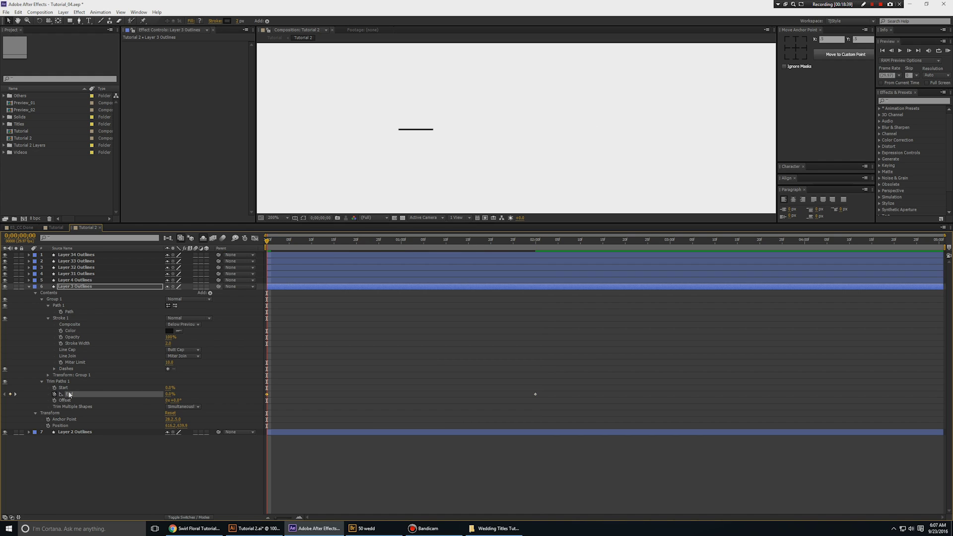
pyautogui.click(28, 286)
pyautogui.click(72, 309)
# Keyframe Layer 2 Outlines' Trim Start at 100% at the start and 0% at 2 seconds.
pyautogui.click(83, 295)
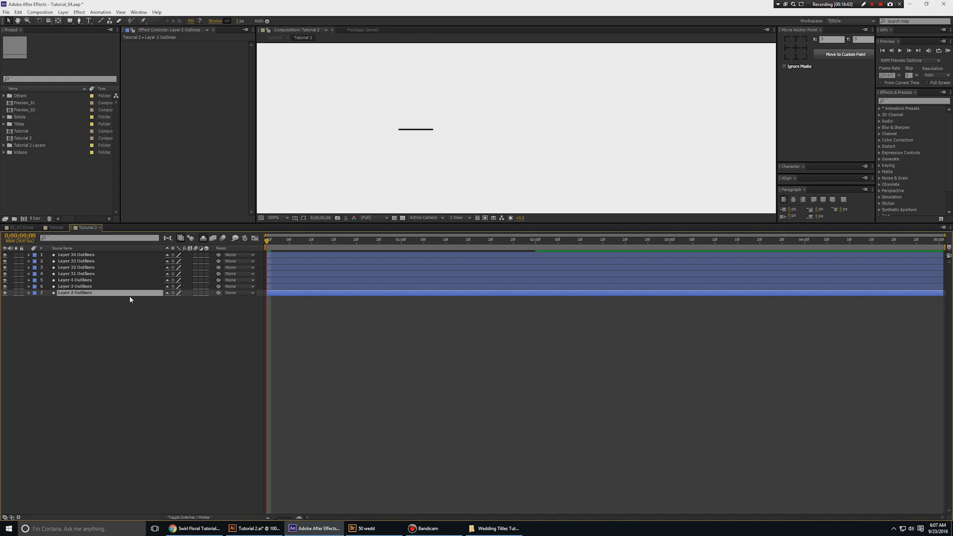
pyautogui.press('u')
pyautogui.press('u')
pyautogui.click(35, 299)
pyautogui.click(35, 299)
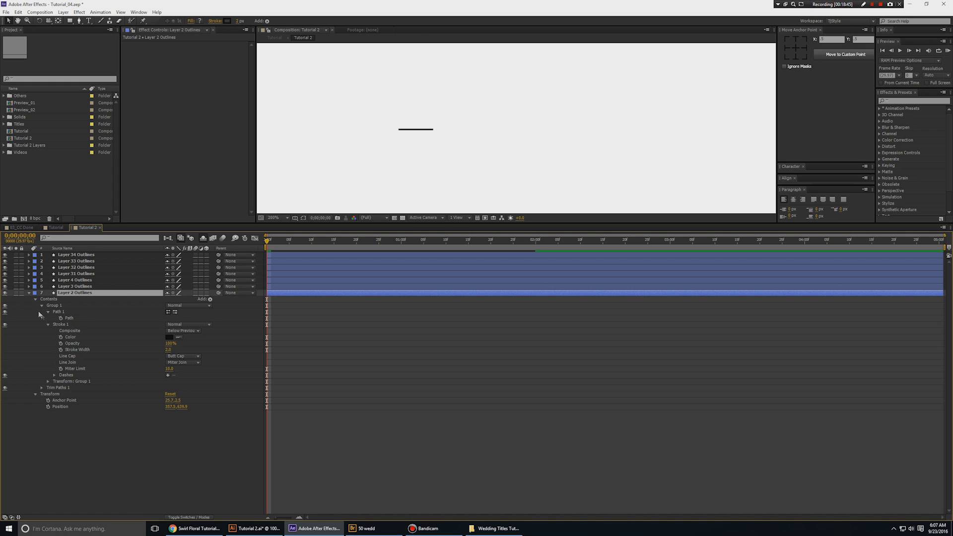
pyautogui.click(42, 388)
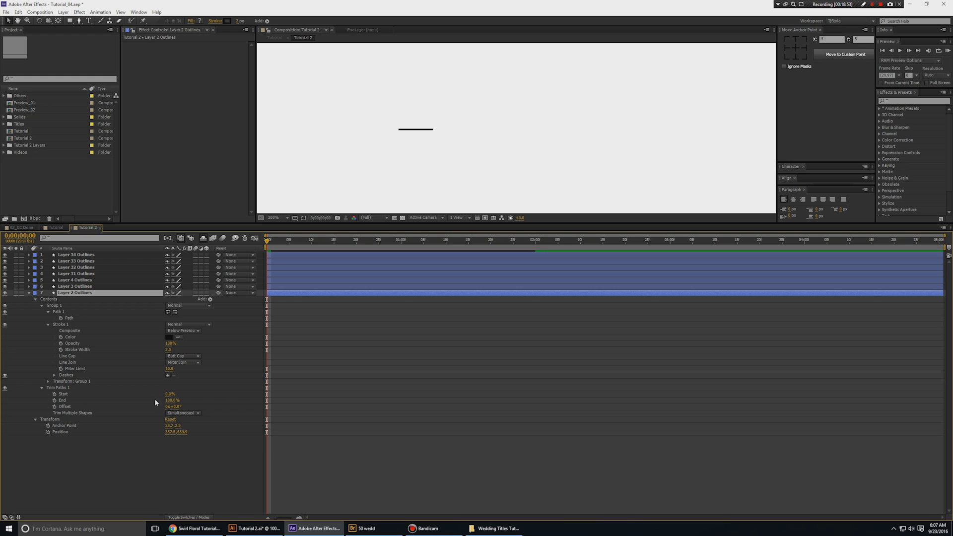
pyautogui.moveTo(170, 395); pyautogui.dragTo(180, 400)
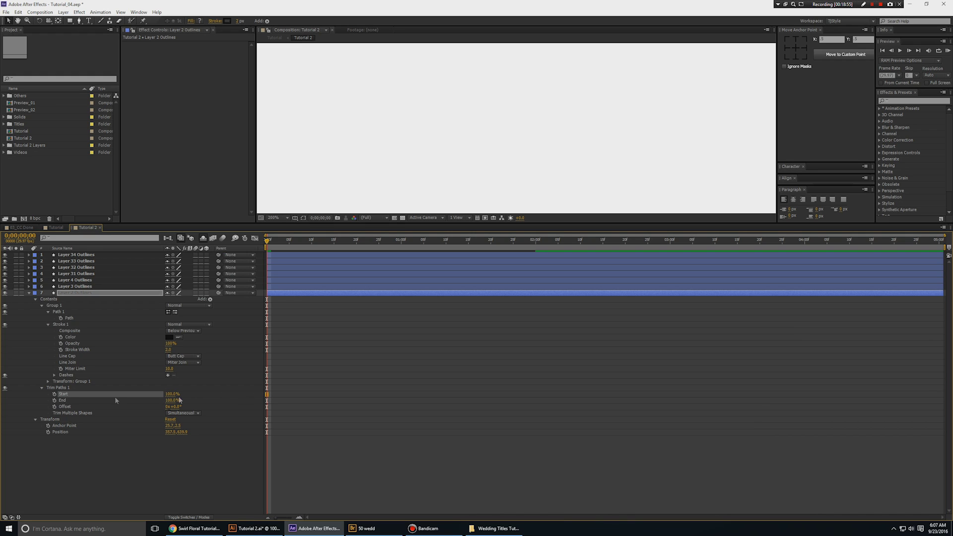
pyautogui.click(54, 394)
pyautogui.click(536, 241)
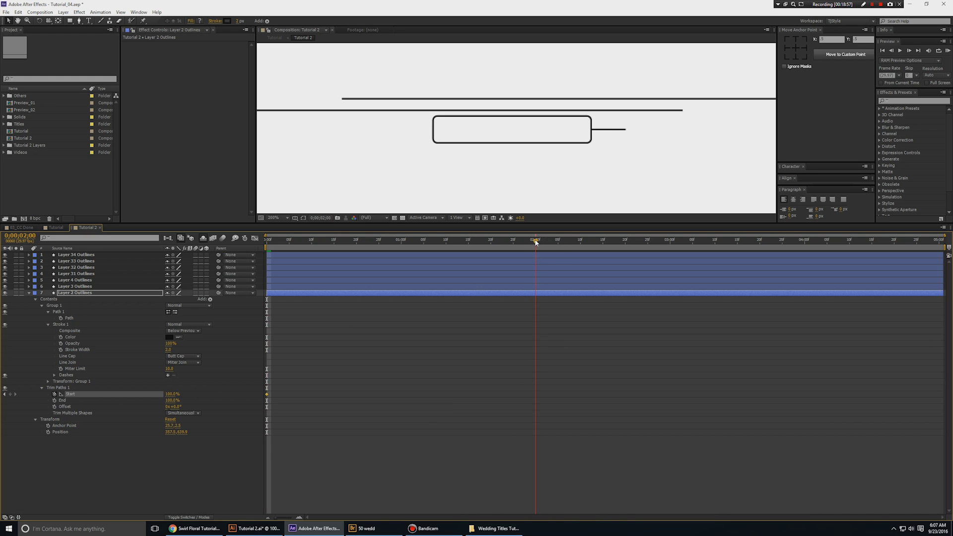
pyautogui.moveTo(171, 395); pyautogui.dragTo(60, 395)
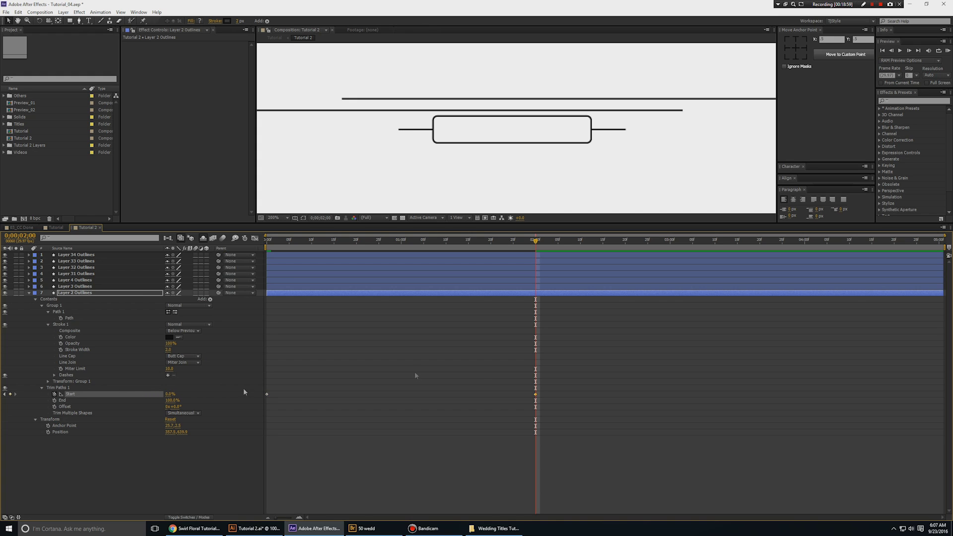
pyautogui.click(475, 374)
# Show only keyframed trim properties, enlarge and center the Composition view, and marquee-select all seven layers' keyframes.
pyautogui.press('u')
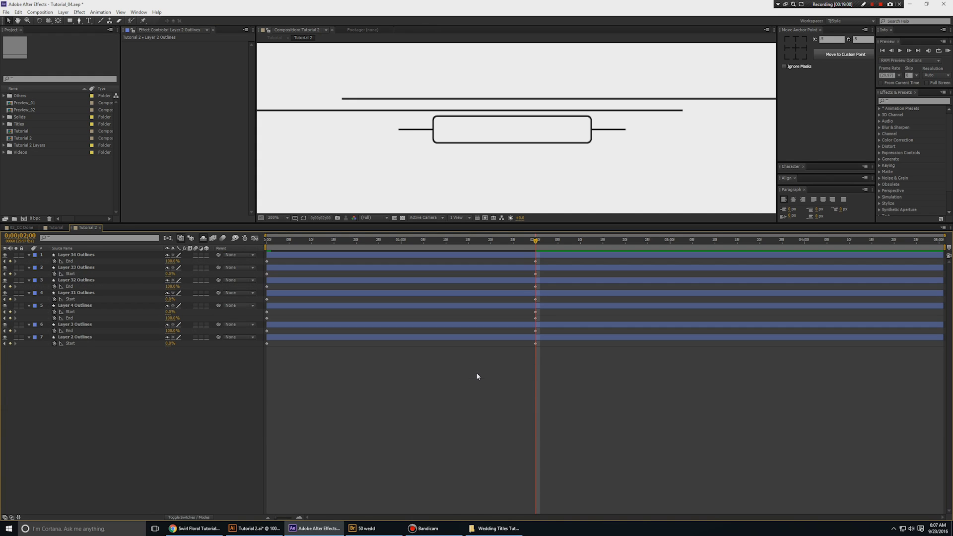
pyautogui.scroll(-4, 498, 143)
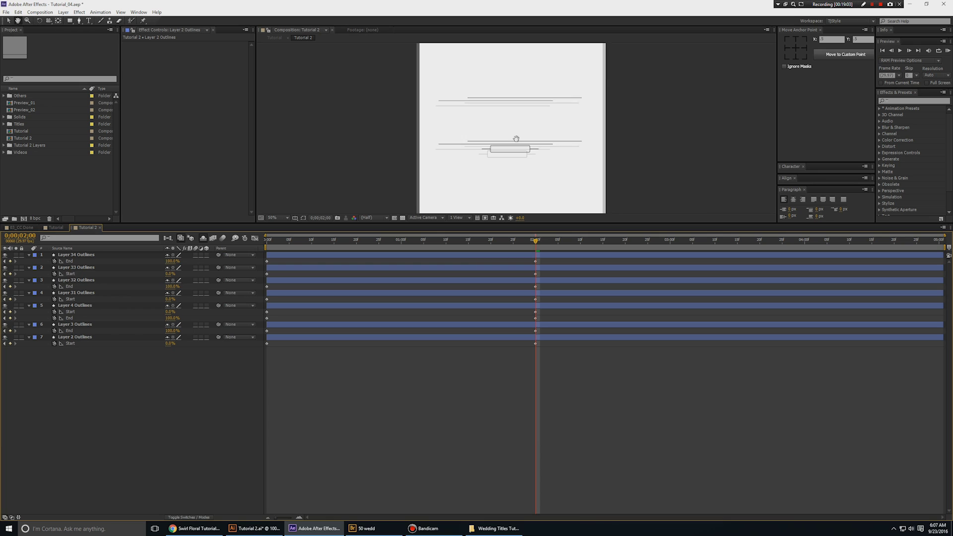
pyautogui.moveTo(459, 223); pyautogui.dragTo(454, 327)
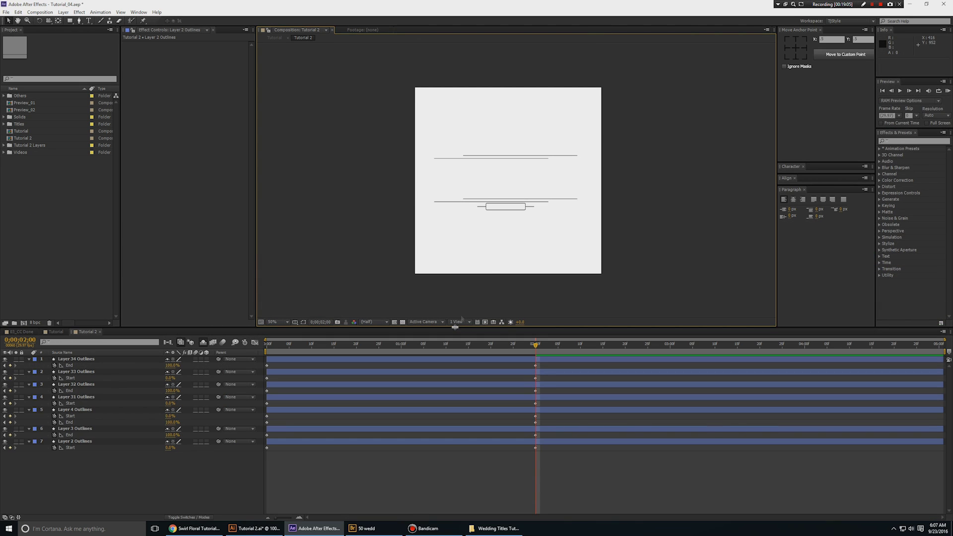
pyautogui.scroll(1, 552, 225)
pyautogui.press('space')
pyautogui.moveTo(547, 213); pyautogui.dragTo(565, 212)
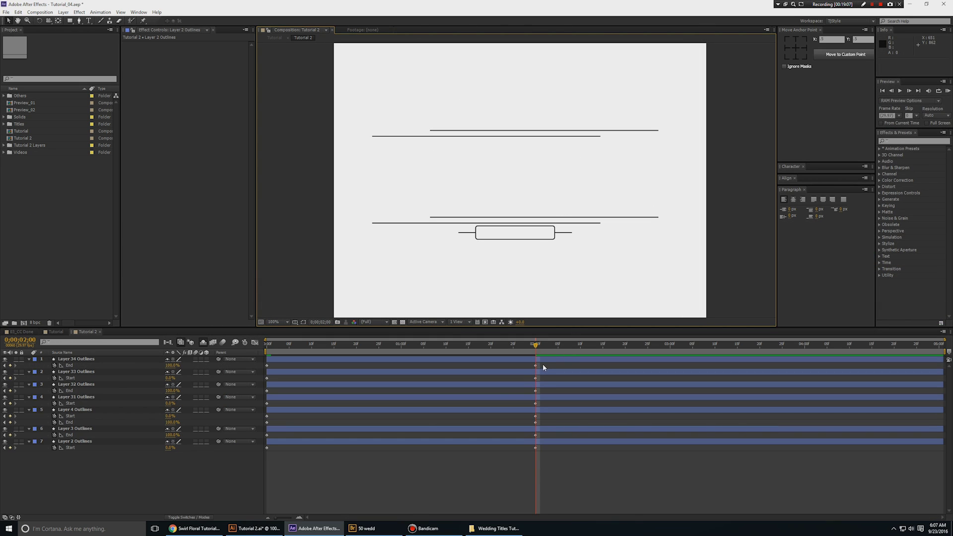
pyautogui.moveTo(543, 364)
pyautogui.mouseDown()
pyautogui.moveTo(244, 485)
pyautogui.moveTo(516, 453)
pyautogui.moveTo(569, 395)
pyautogui.moveTo(292, 484)
pyautogui.moveTo(251, 484)
pyautogui.moveTo(551, 383)
pyautogui.moveTo(212, 465)
pyautogui.moveTo(246, 451)
pyautogui.mouseUp()
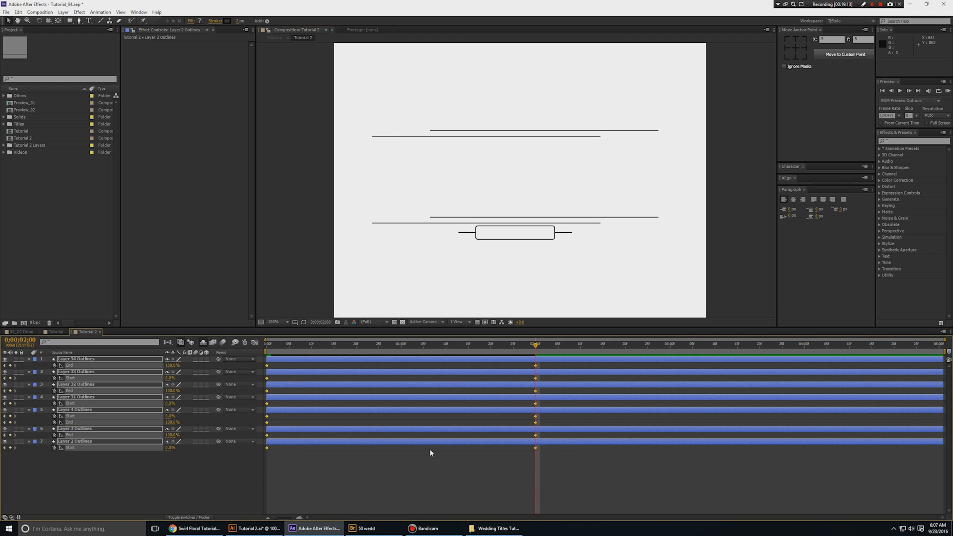
# In the speed graph, ease the 2-second keyframes so lines draw fast then slow, and preview.
pyautogui.click(255, 342)
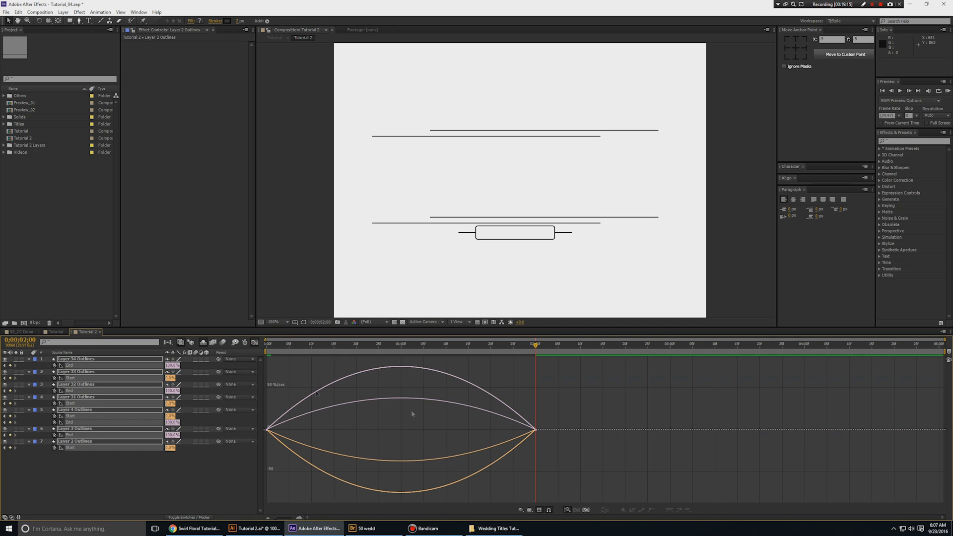
pyautogui.click(535, 430)
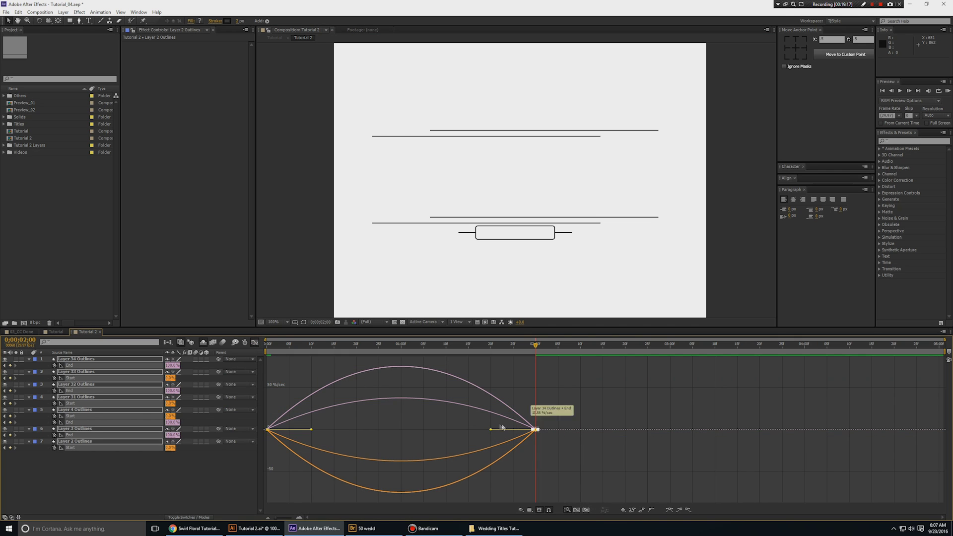
pyautogui.moveTo(461, 433); pyautogui.dragTo(304, 431)
pyautogui.press('KP_0')
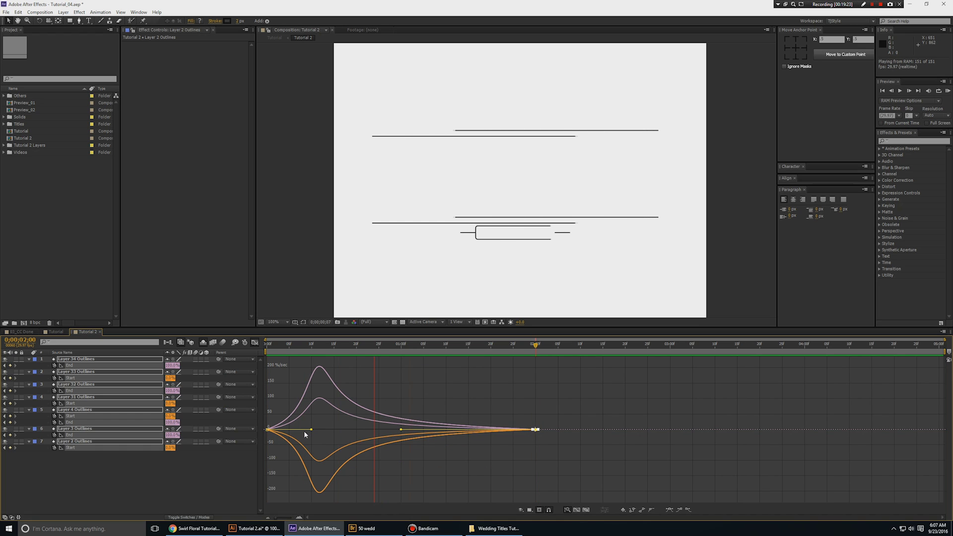
pyautogui.press('space')
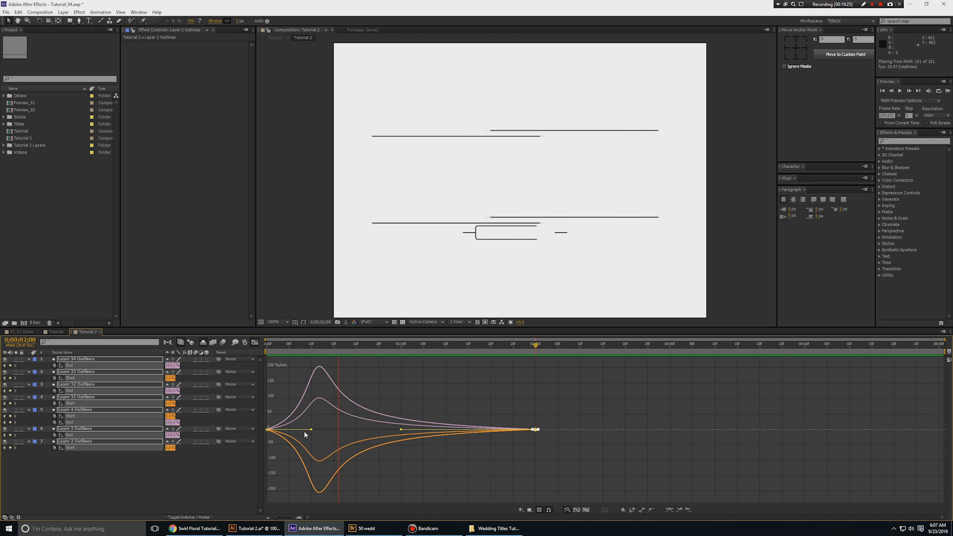
pyautogui.click(255, 342)
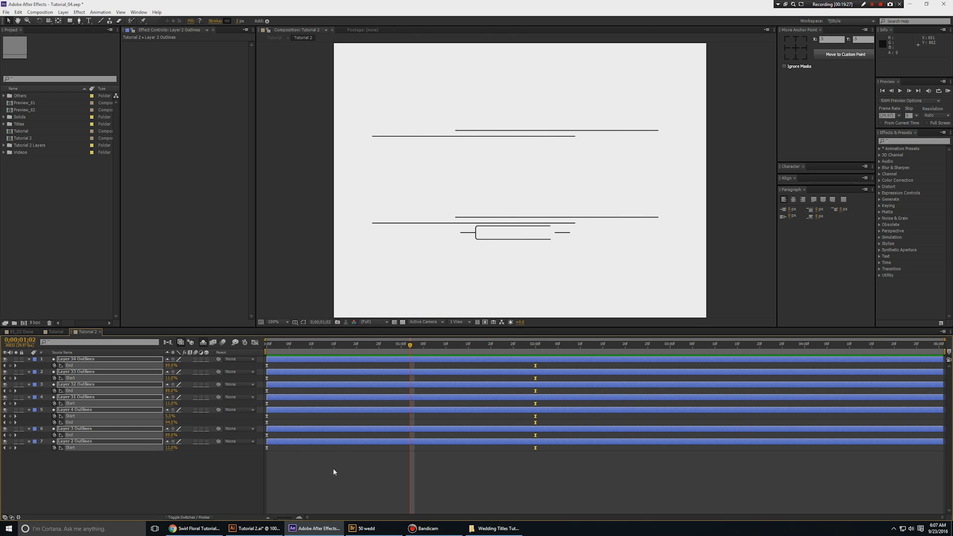
# Collapse all layers, reframe the artwork, move to about 0:18 and select the box.
pyautogui.click(317, 471)
pyautogui.press('u')
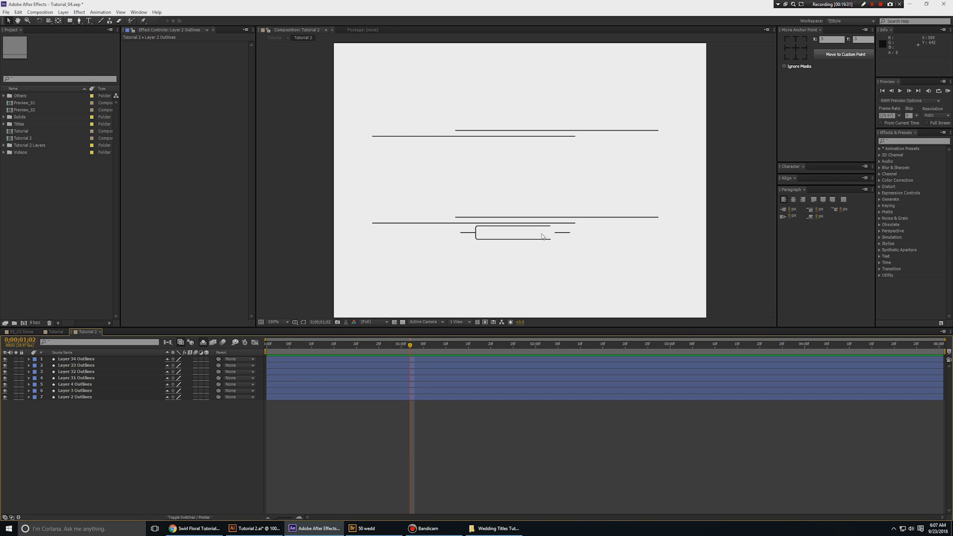
pyautogui.scroll(1, 543, 237)
pyautogui.moveTo(543, 237); pyautogui.dragTo(540, 147)
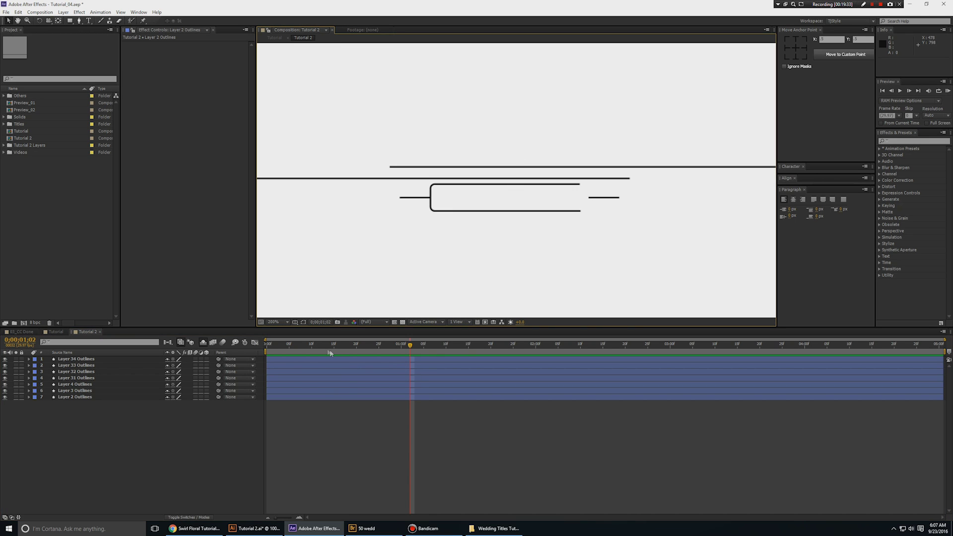
pyautogui.moveTo(322, 345); pyautogui.dragTo(349, 345)
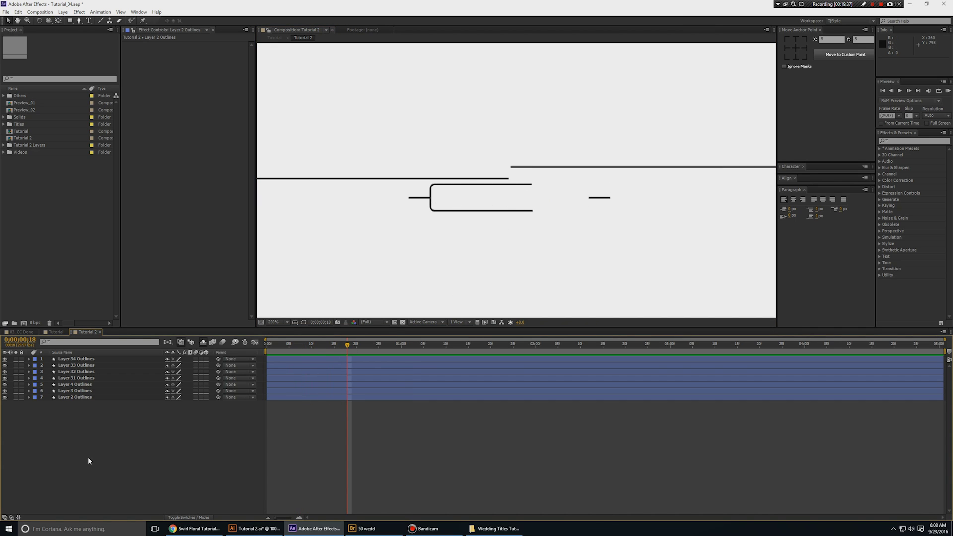
pyautogui.click(448, 212)
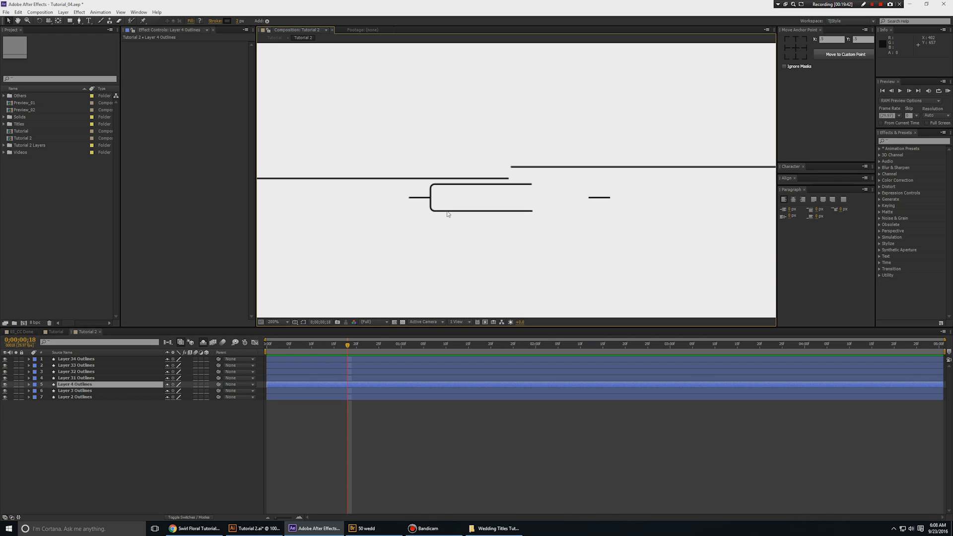
# Solo Layer 4 Outlines, preview the box drawing on, and rewind to the empty first frame.
pyautogui.click(16, 385)
pyautogui.press('KP_0')
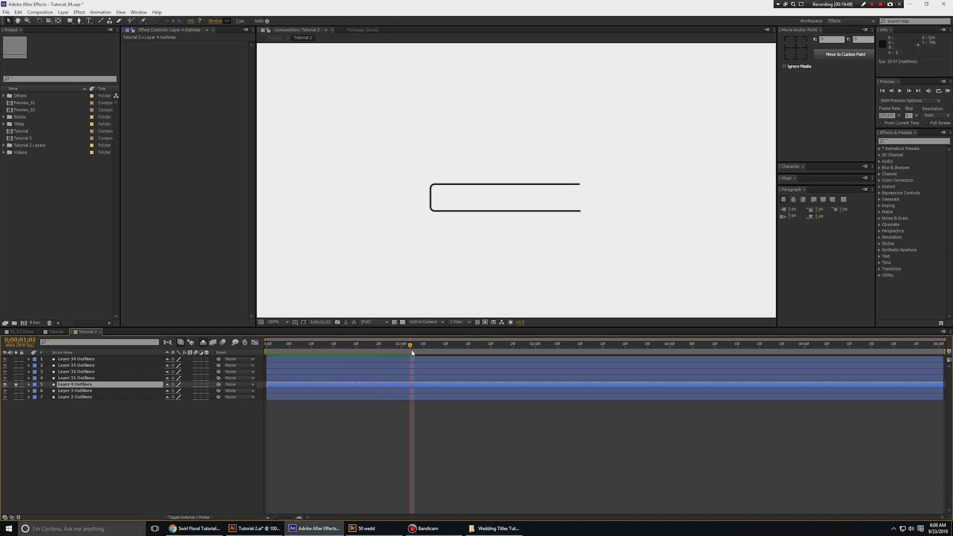
pyautogui.moveTo(411, 349); pyautogui.dragTo(335, 350)
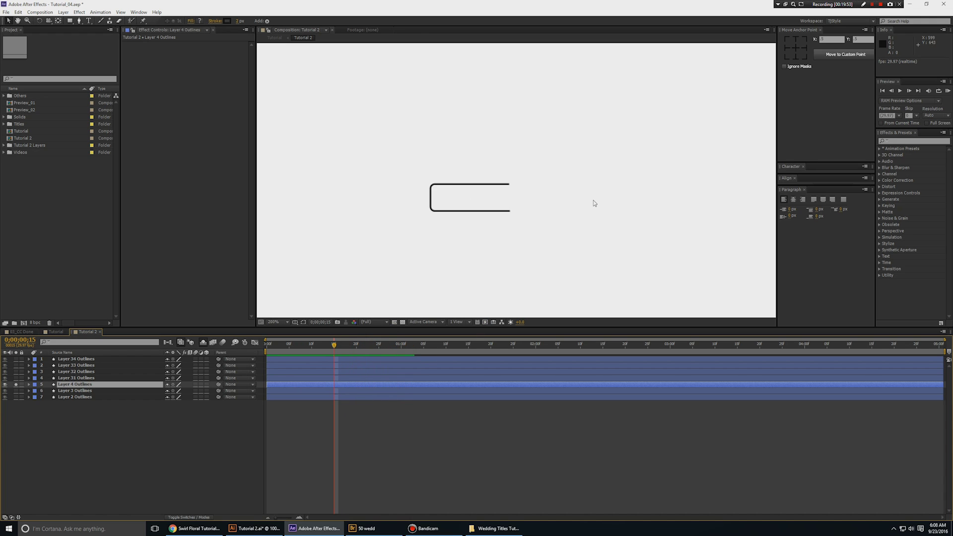
pyautogui.moveTo(326, 351)
pyautogui.mouseDown()
pyautogui.moveTo(295, 351)
pyautogui.moveTo(340, 351)
pyautogui.moveTo(267, 352)
pyautogui.mouseUp()
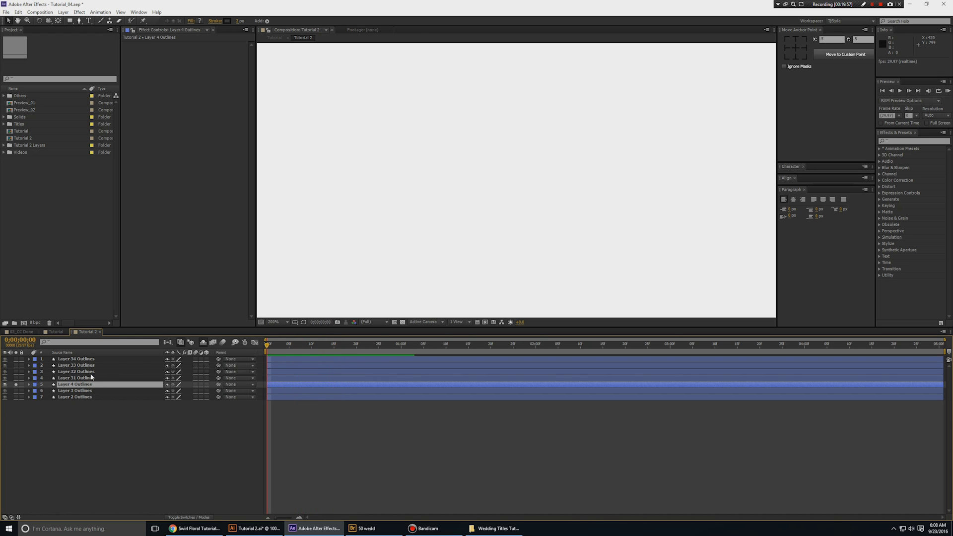
# Select Layer 4 Outlines and go to its Trim Paths keyframe at 2 seconds.
pyautogui.click(87, 386)
pyautogui.hotkey('ctrl', 'd')
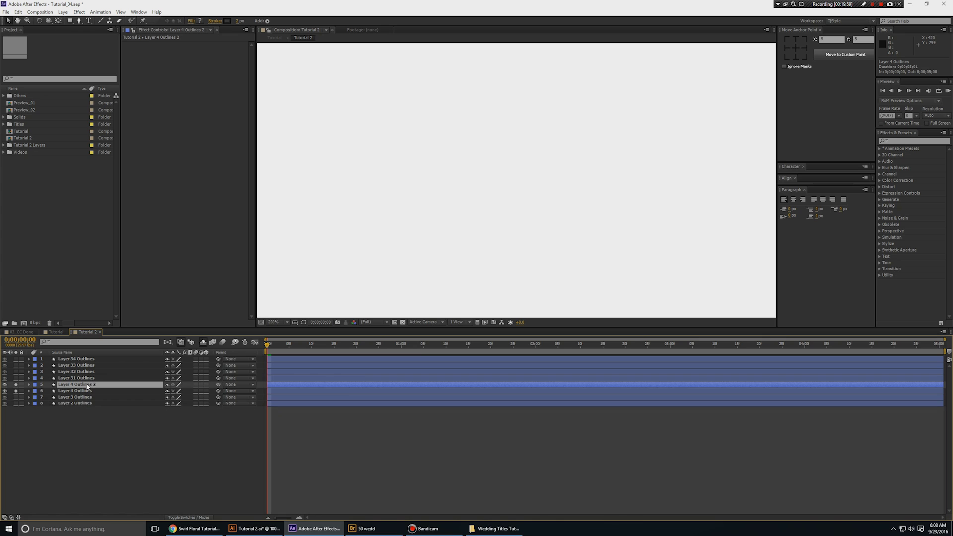
pyautogui.press('Delete')
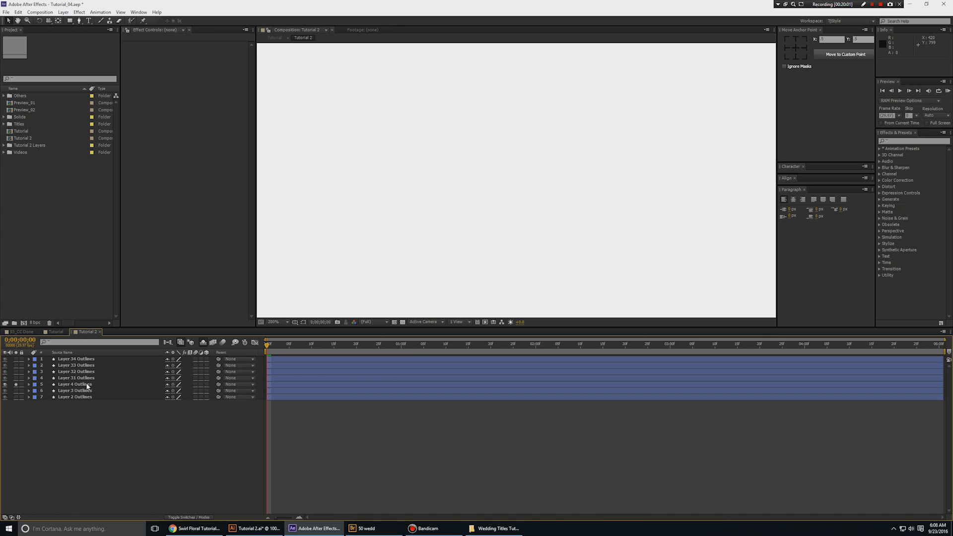
pyautogui.click(84, 386)
pyautogui.press('u')
pyautogui.press('u')
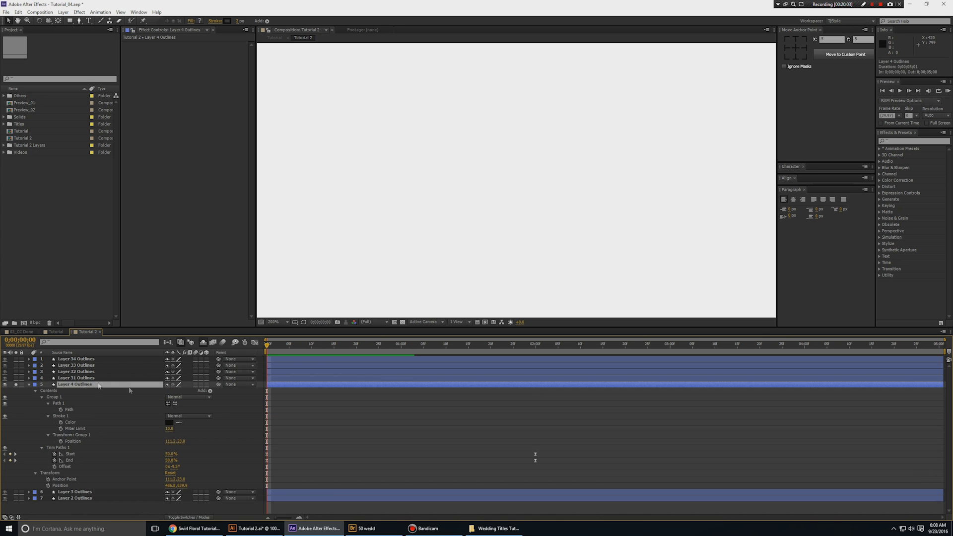
pyautogui.press('u')
pyautogui.press('u')
pyautogui.press('u')
pyautogui.press('u')
pyautogui.press('k')
# Set Trim Paths Start to 25% and End to 75%, leaving the box's left half.
pyautogui.click(234, 467)
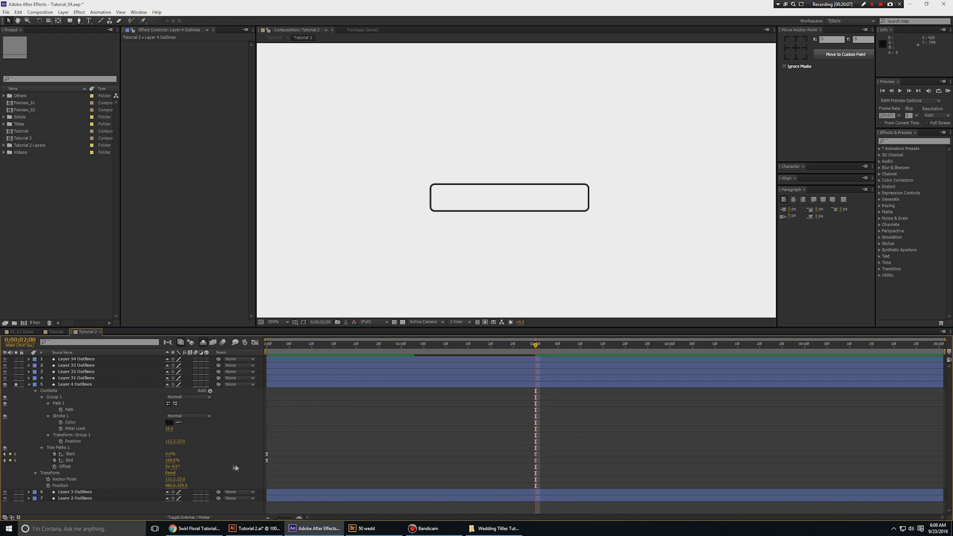
pyautogui.moveTo(169, 454); pyautogui.dragTo(174, 454)
pyautogui.click(171, 454)
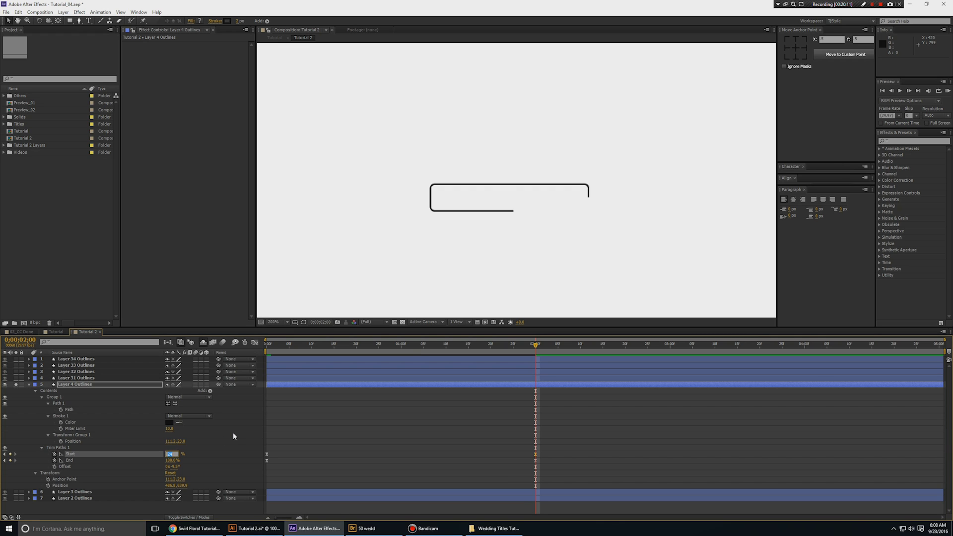
pyautogui.press('Return')
pyautogui.click(171, 460)
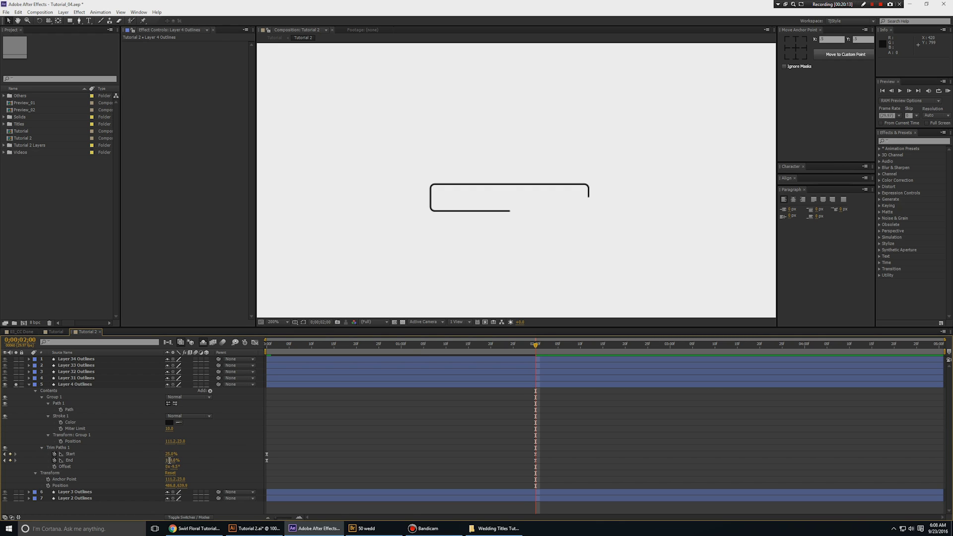
pyautogui.write('50')
pyautogui.hotkey('shift', 'Down')
pyautogui.hotkey('shift', 'Down')
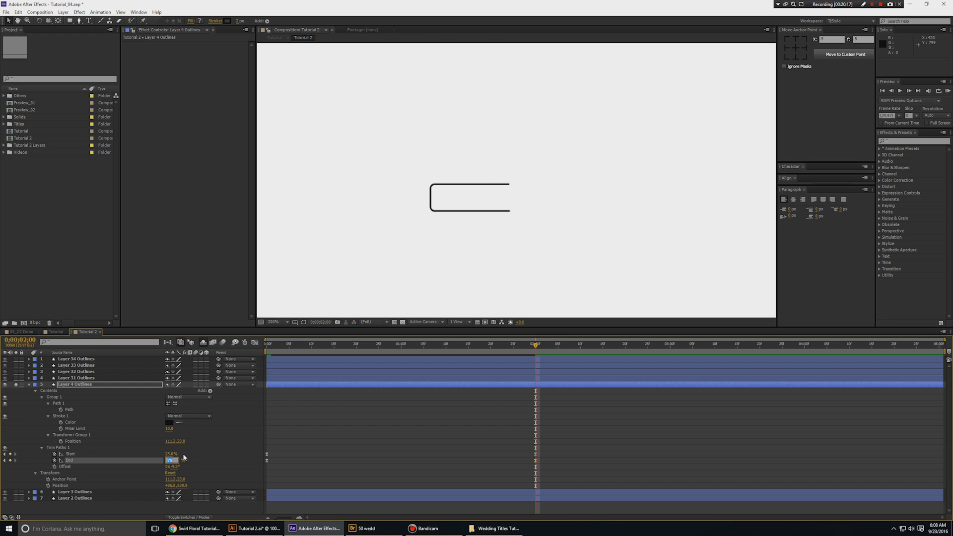
pyautogui.click(225, 453)
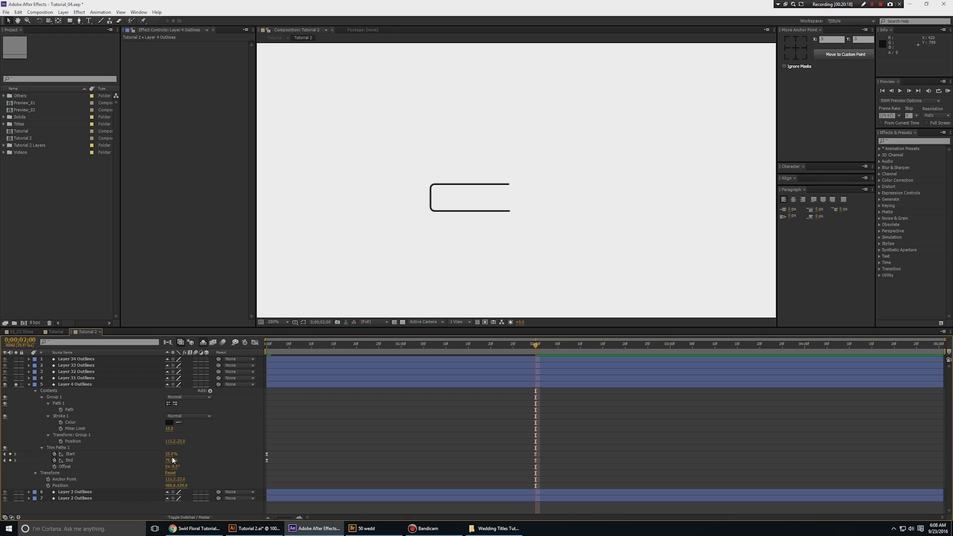
pyautogui.click(170, 454)
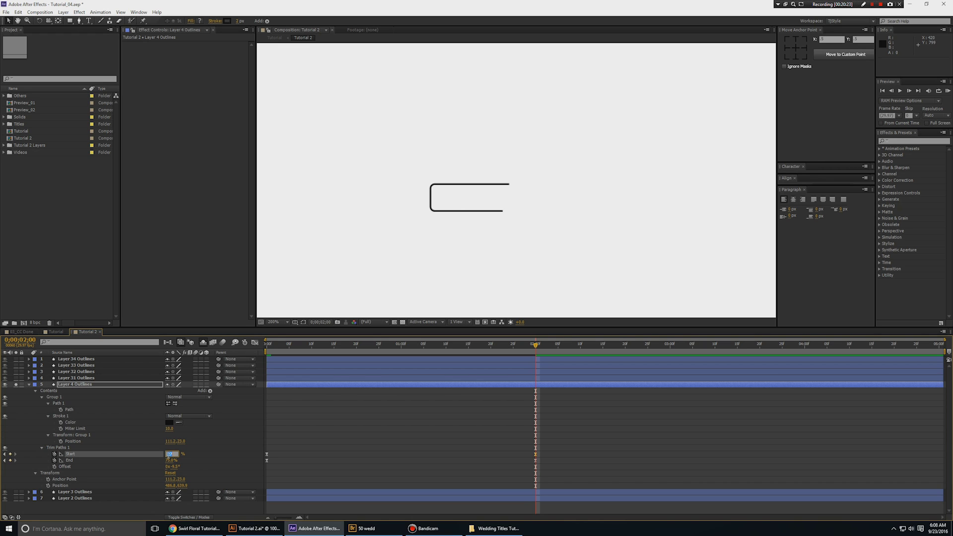
pyautogui.click(223, 448)
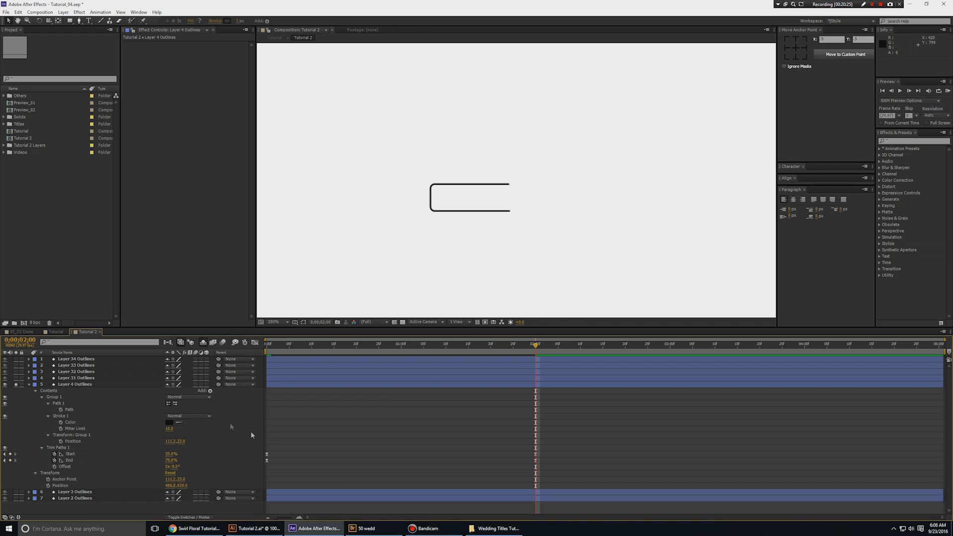
pyautogui.click(90, 380)
pyautogui.click(91, 385)
# Duplicate Layer 4 Outlines and rotate the copy 180° to form the box's other half.
pyautogui.hotkey('ctrl', 'd')
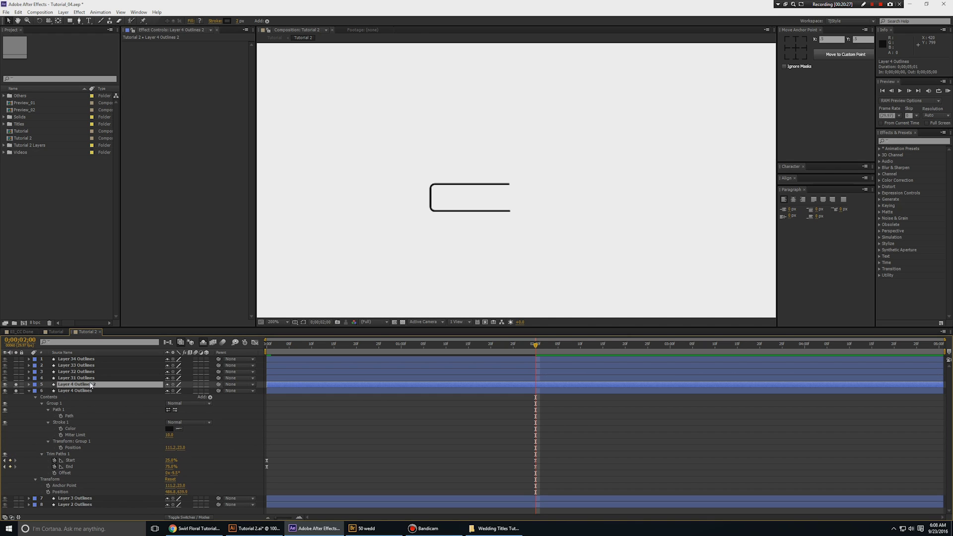
pyautogui.press('r')
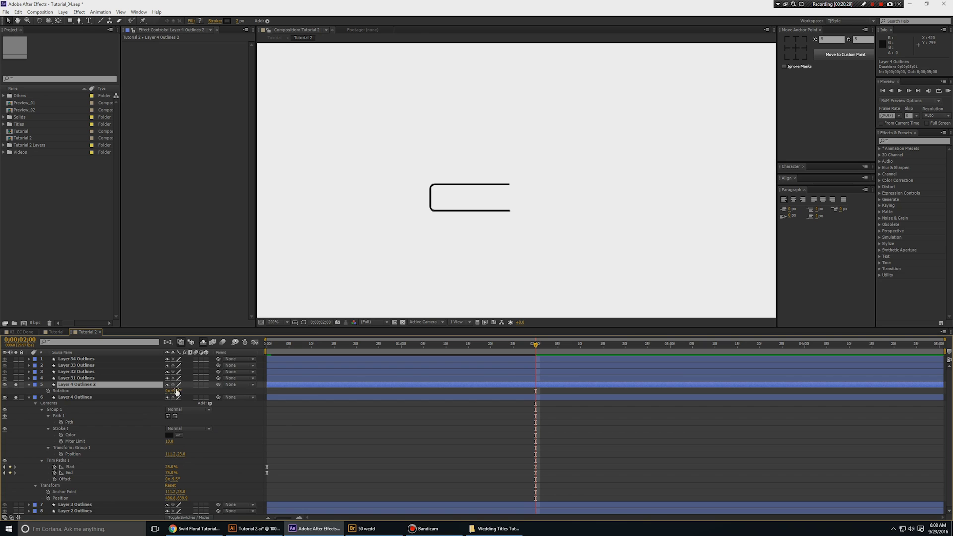
pyautogui.moveTo(172, 390)
pyautogui.mouseDown()
pyautogui.moveTo(236, 392)
pyautogui.moveTo(258, 429)
pyautogui.mouseUp()
pyautogui.click(368, 428)
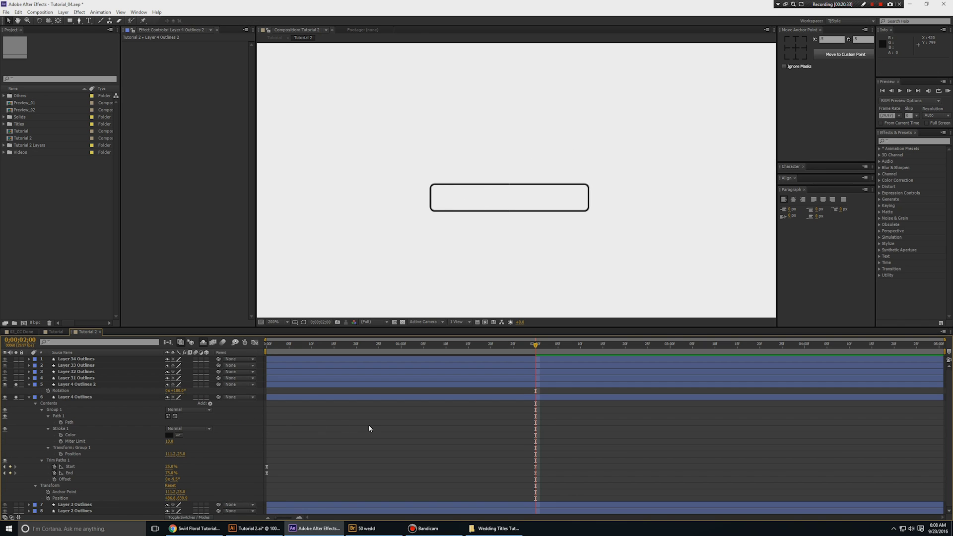
# Preview the box draw-on, then unsolo layers and preview all line art together.
pyautogui.press('KP_0')
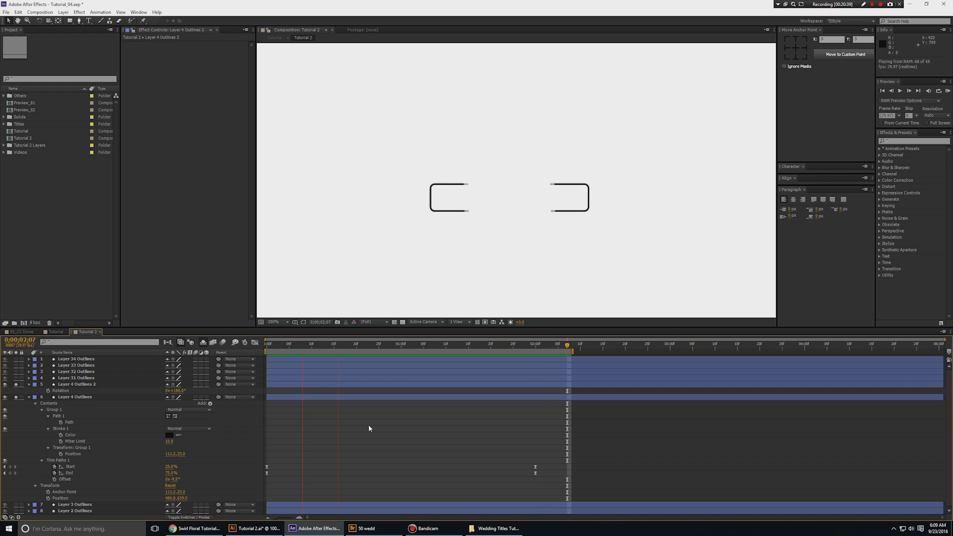
pyautogui.press('space')
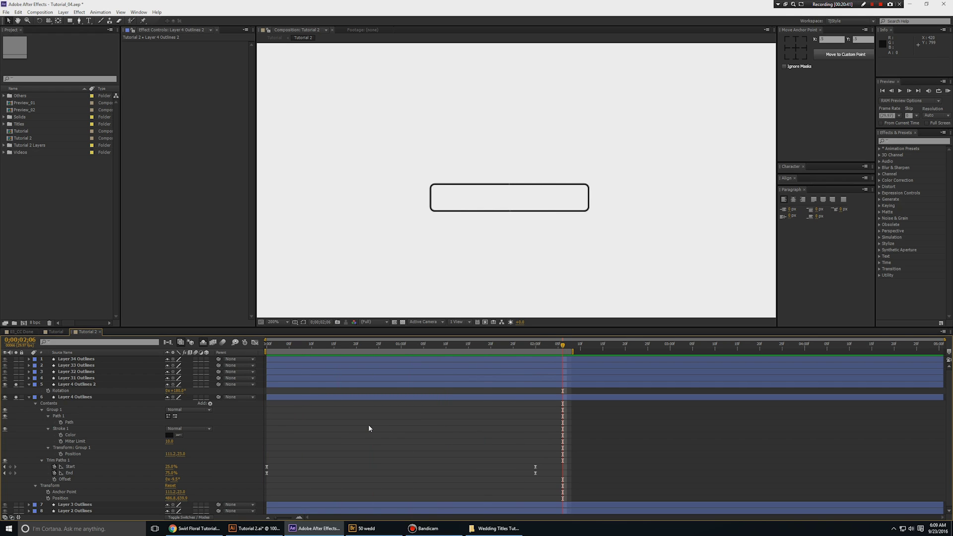
pyautogui.press('u')
pyautogui.moveTo(16, 385); pyautogui.dragTo(17, 391)
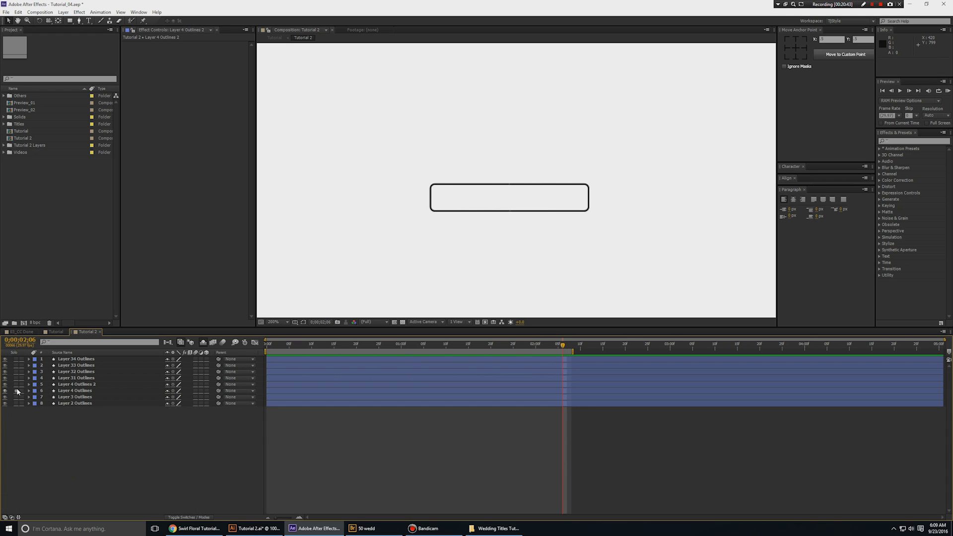
pyautogui.scroll(-1, 467, 266)
pyautogui.press('KP_0')
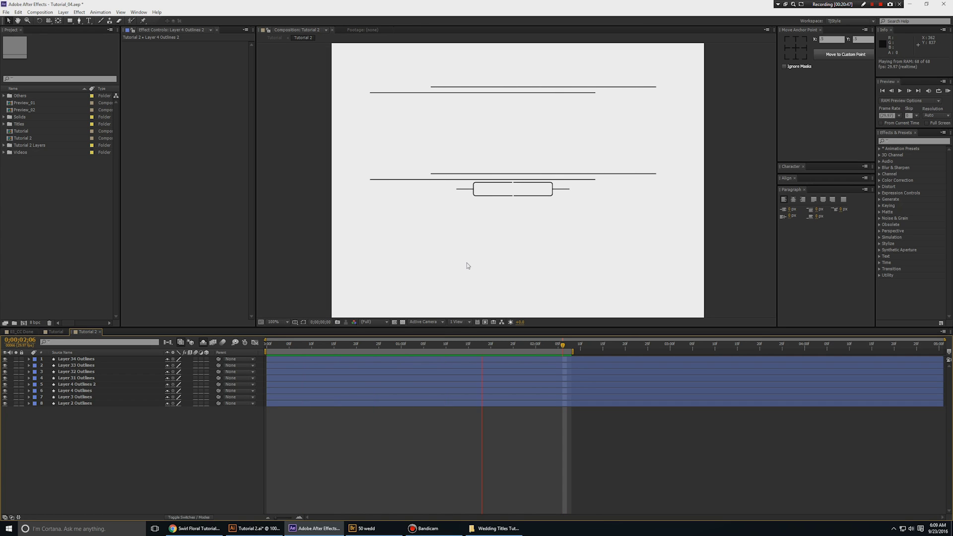
# Reveal the shy layers, unlock and show the remaining artwork layers, and preview the invitation.
pyautogui.press('space')
pyautogui.moveTo(557, 212); pyautogui.dragTo(561, 238)
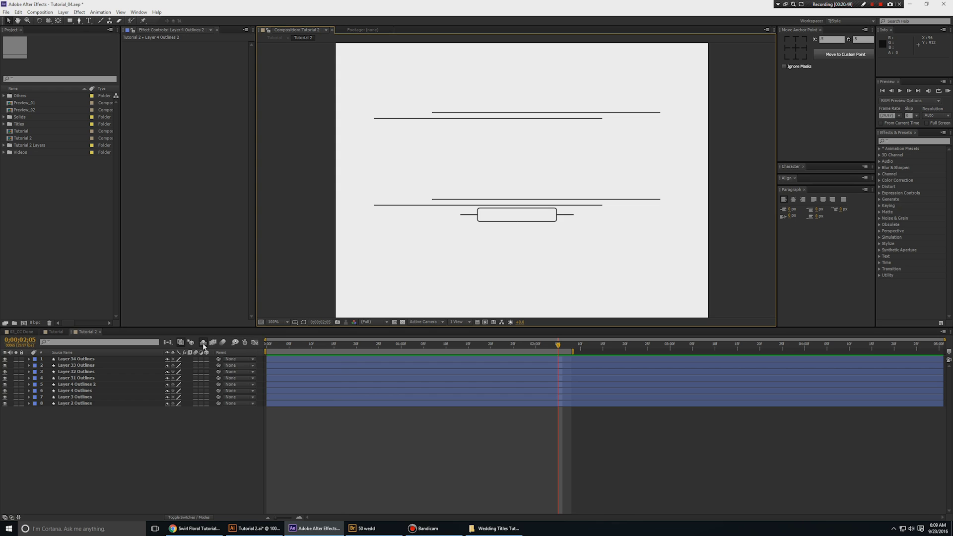
pyautogui.click(203, 343)
pyautogui.press('`')
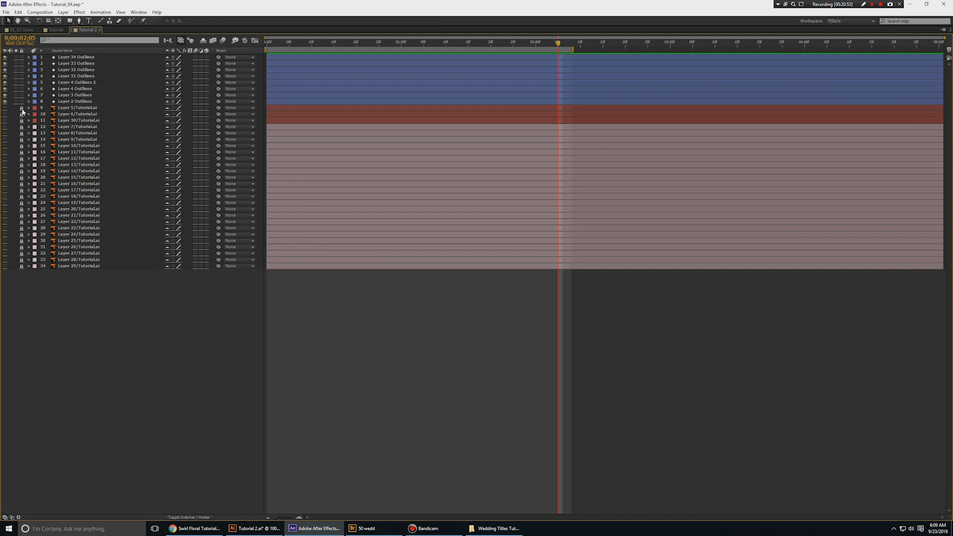
pyautogui.moveTo(21, 113); pyautogui.dragTo(5, 266)
pyautogui.press('`')
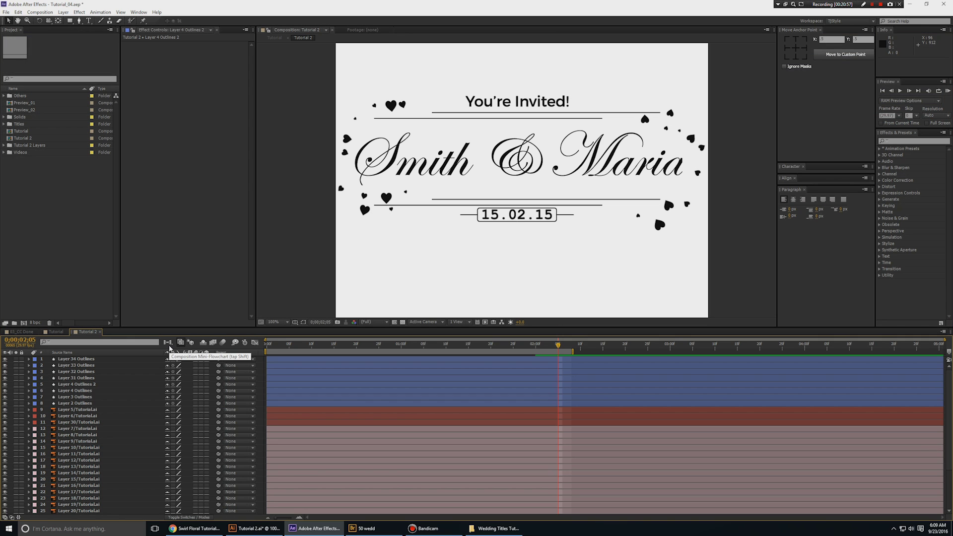
pyautogui.moveTo(471, 194); pyautogui.dragTo(473, 201)
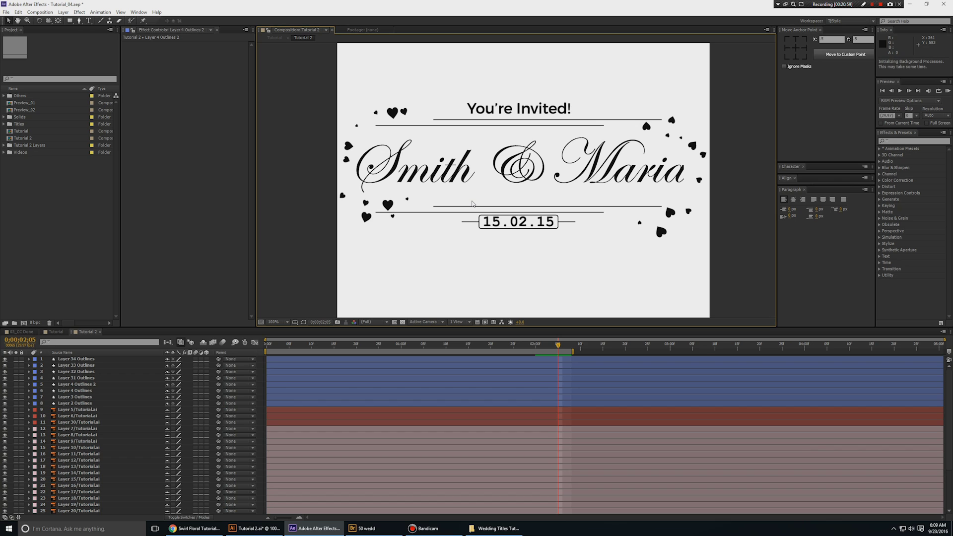
pyautogui.press('space')
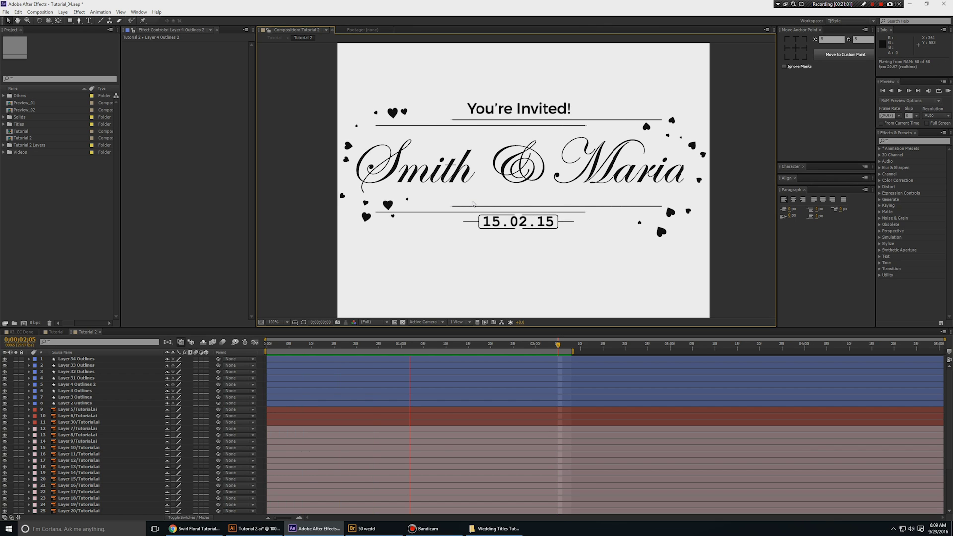
# Hide the three title text layers 9–11.
pyautogui.press('`')
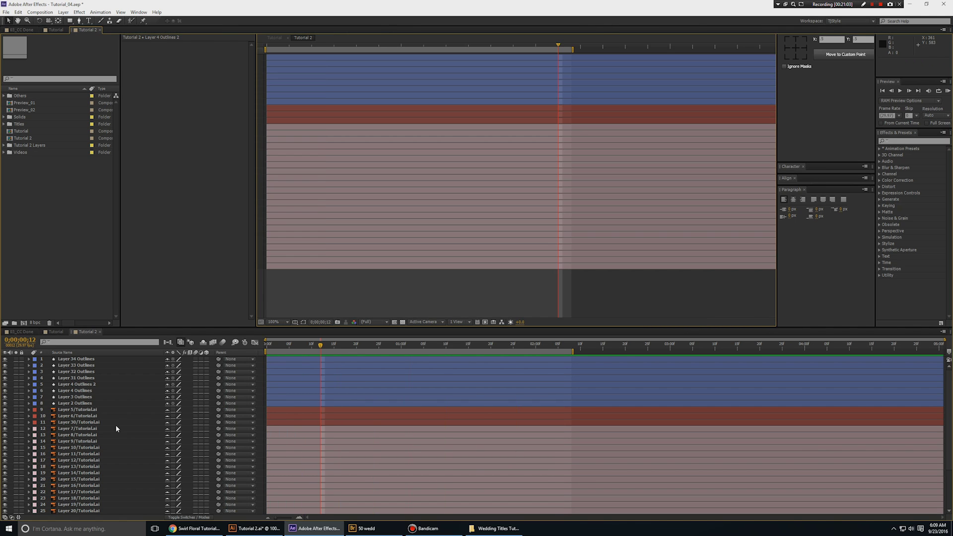
pyautogui.click(78, 107)
pyautogui.keyDown('shift'); pyautogui.click(79, 120); pyautogui.keyUp('shift')
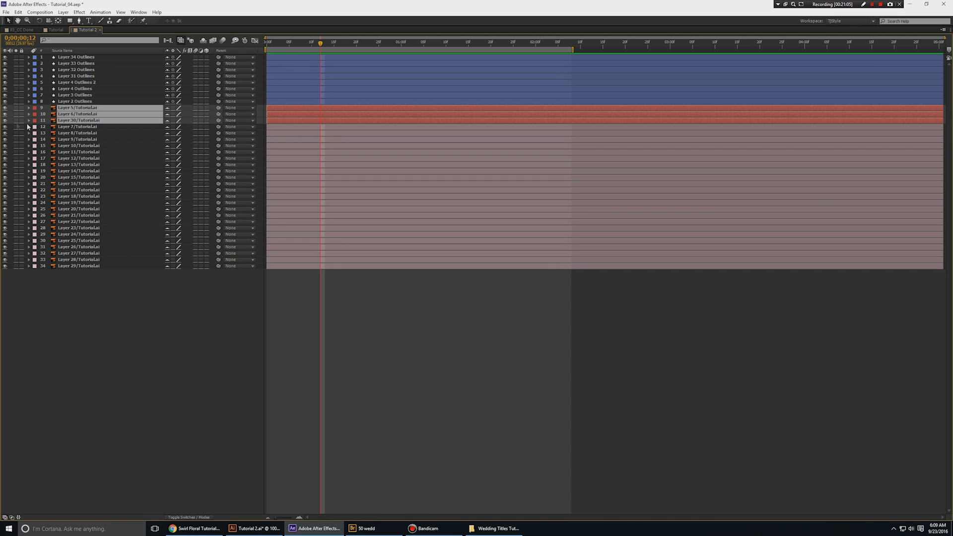
pyautogui.moveTo(4, 108); pyautogui.dragTo(5, 120)
pyautogui.press('`')
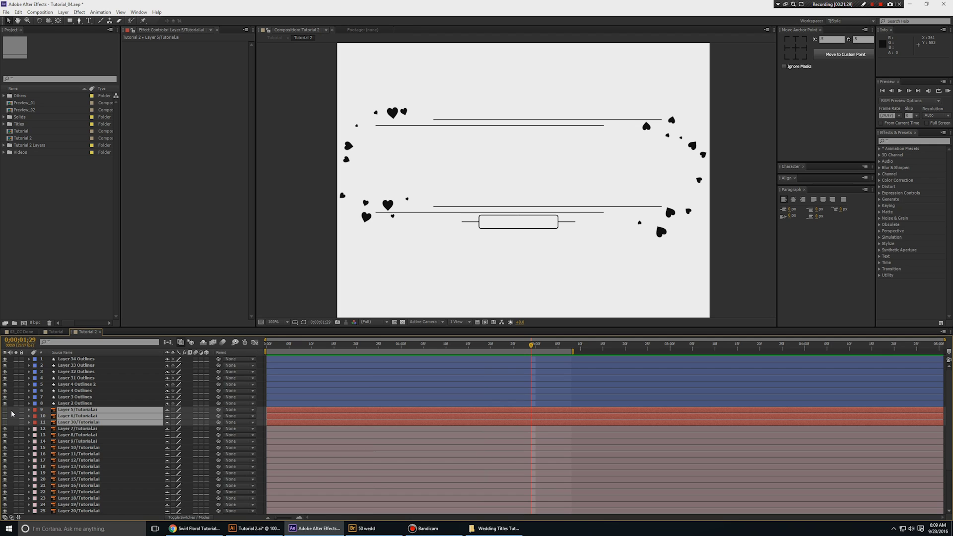
pyautogui.moveTo(74, 416); pyautogui.dragTo(89, 360)
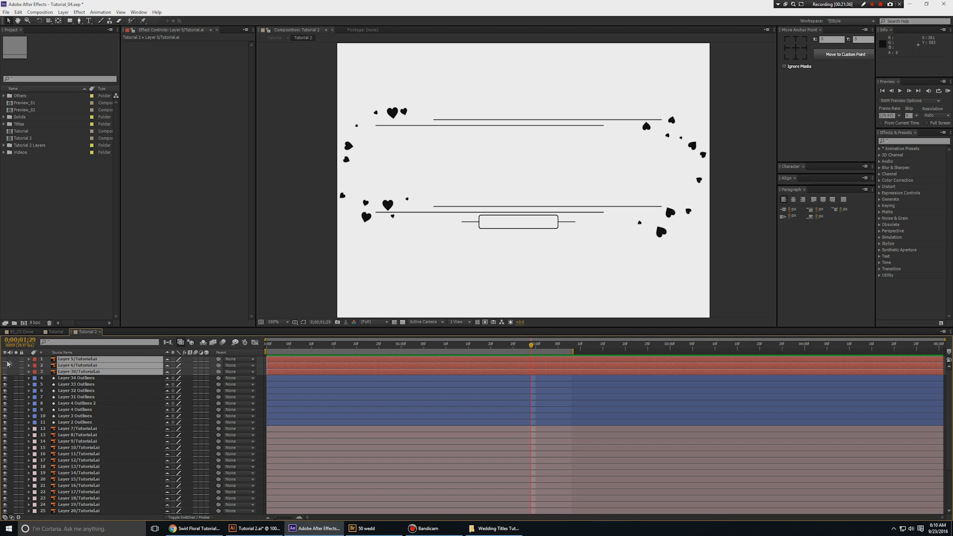
pyautogui.moveTo(5, 360); pyautogui.dragTo(5, 372)
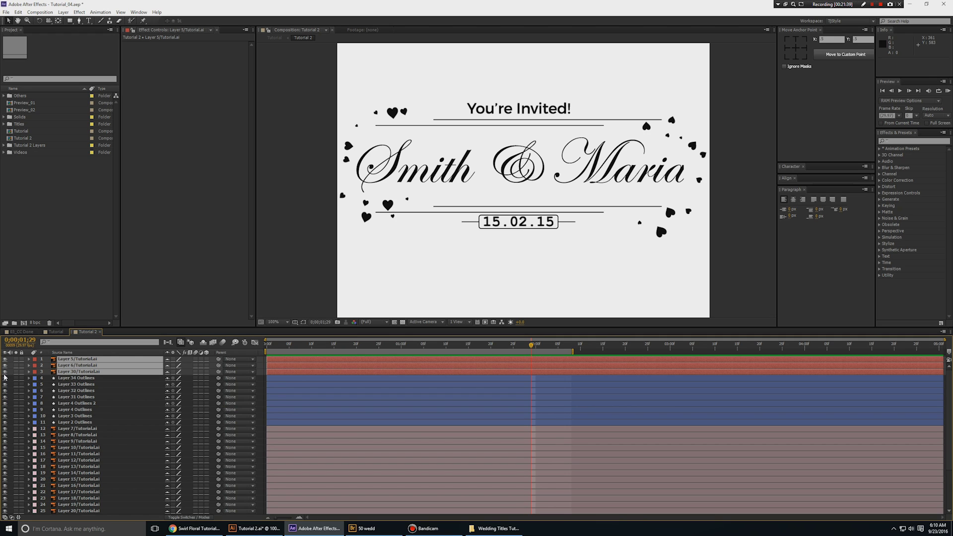
pyautogui.click(823, 299)
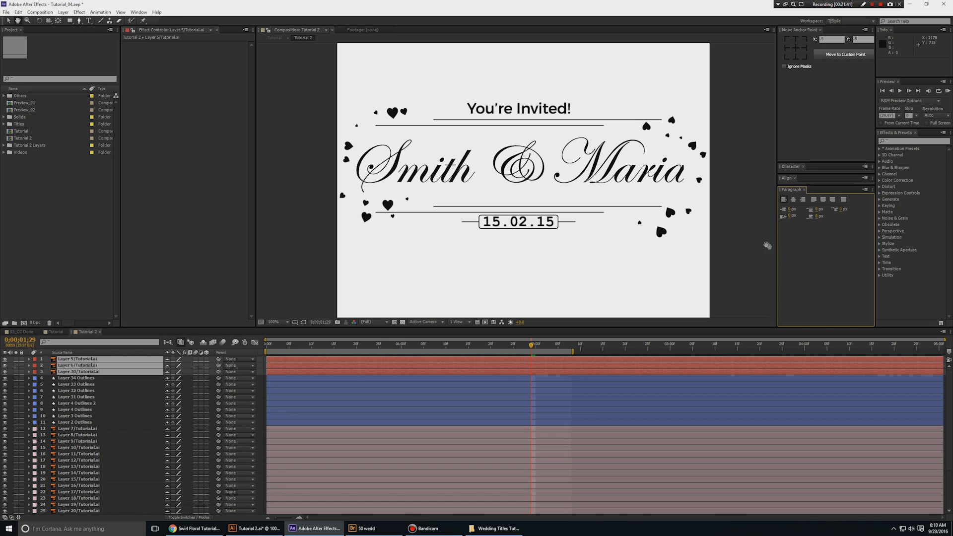
pyautogui.moveTo(747, 225); pyautogui.dragTo(750, 233)
pyautogui.click(753, 173)
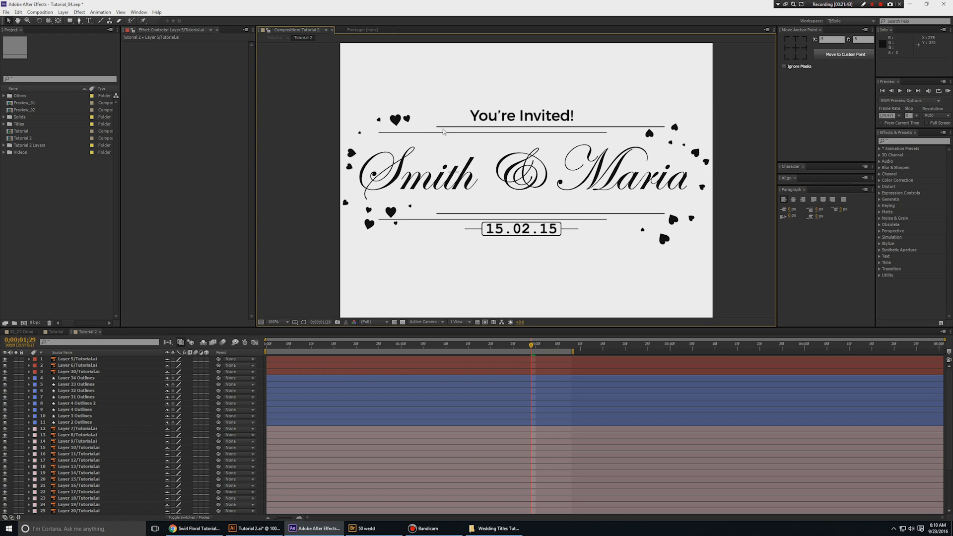
# Create a text layer reading 'You're Invited' above the original title.
pyautogui.click(89, 21)
pyautogui.click(476, 118)
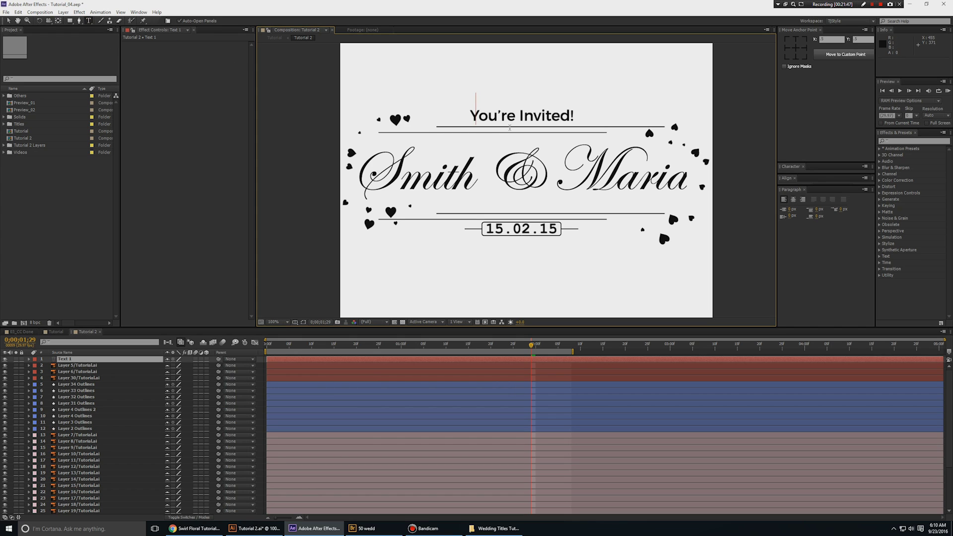
pyautogui.write('You')
pyautogui.press('BackSpace')
pyautogui.write("'re Invited")
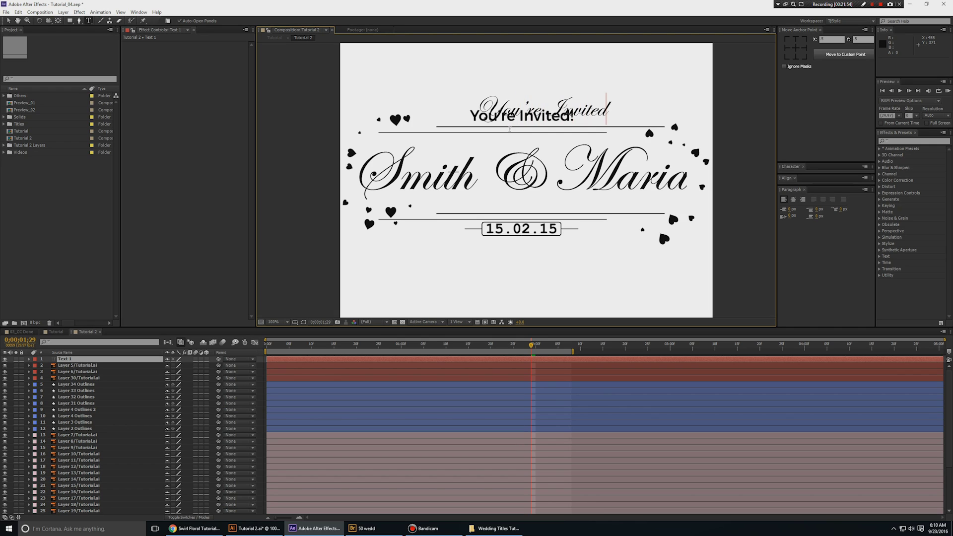
pyautogui.press('KP_Enter')
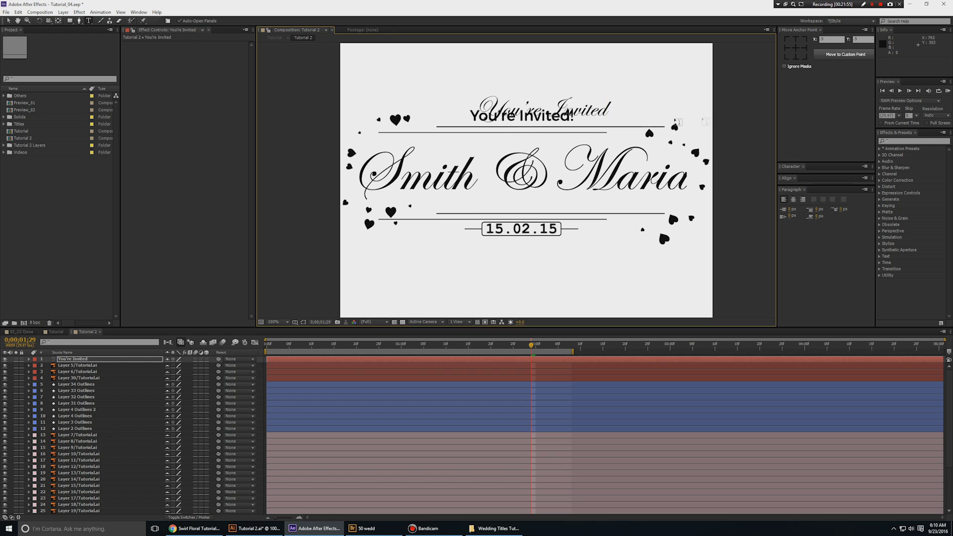
# Set the new title's font to Montserrat in the Character panel.
pyautogui.moveTo(795, 162); pyautogui.dragTo(791, 101)
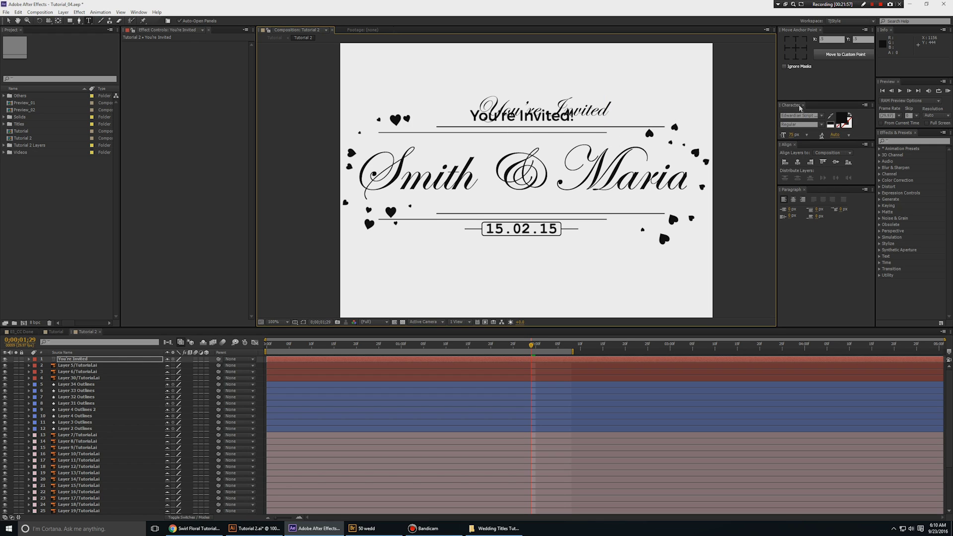
pyautogui.click(801, 117)
pyautogui.write('Montserrat')
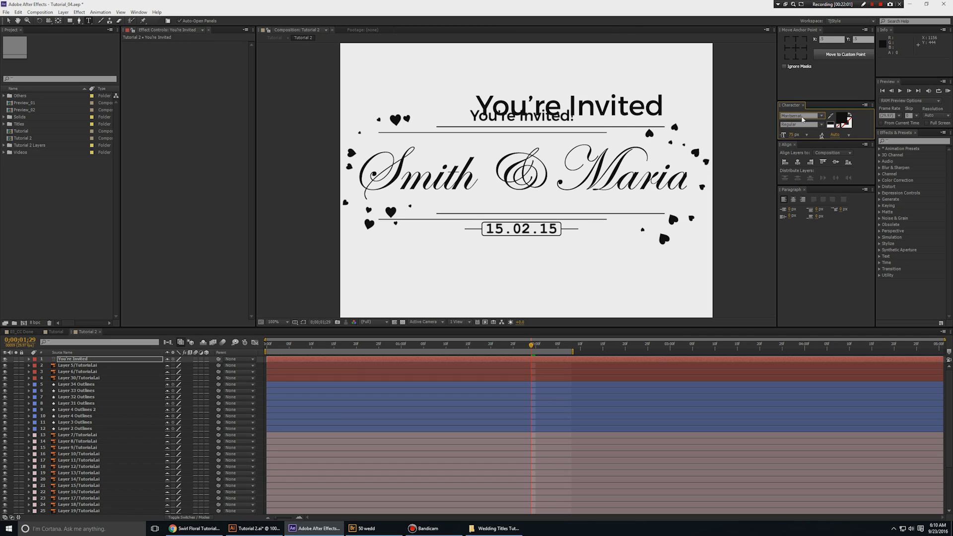
pyautogui.press('Return')
pyautogui.moveTo(809, 140); pyautogui.dragTo(809, 205)
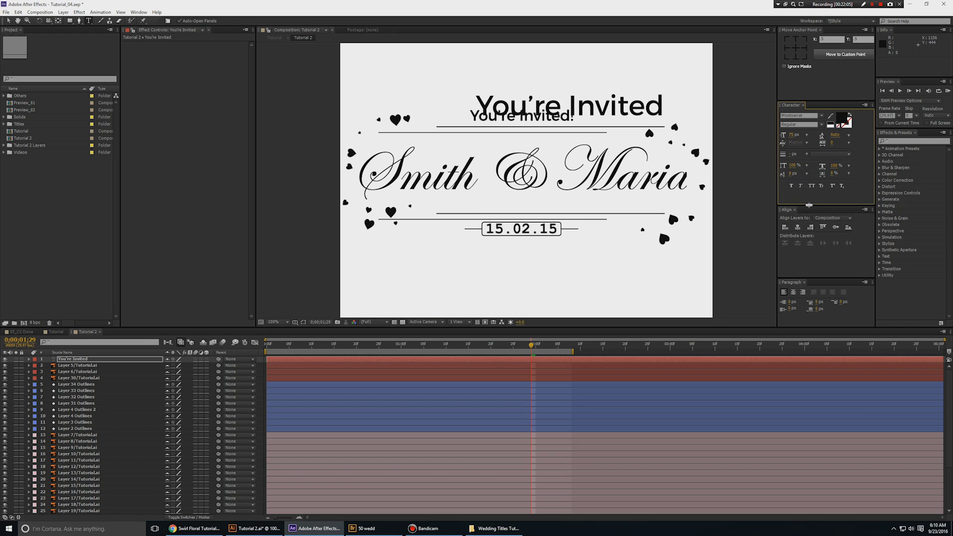
# Align the new title over the original and end it with an exclamation mark.
pyautogui.moveTo(653, 106); pyautogui.dragTo(537, 114)
pyautogui.doubleClick(537, 113)
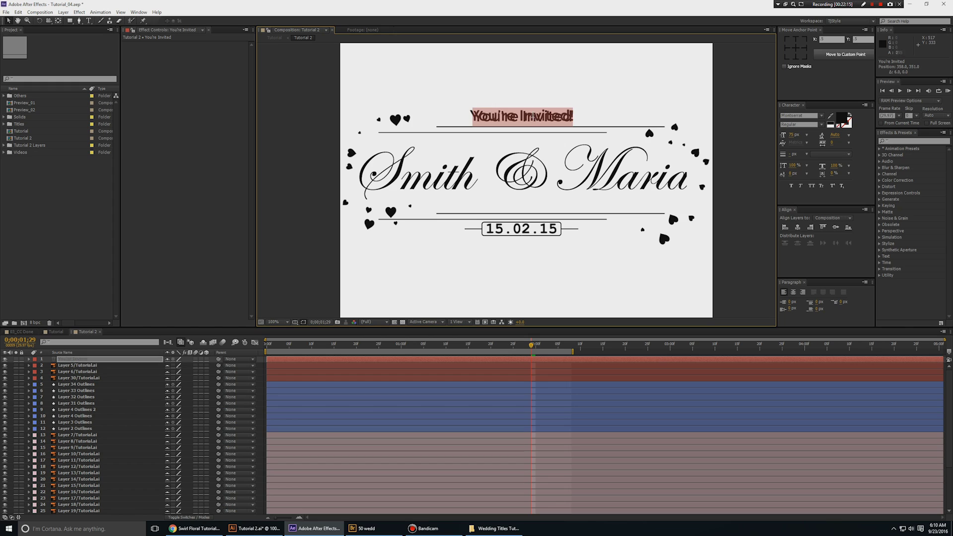
pyautogui.press('Right')
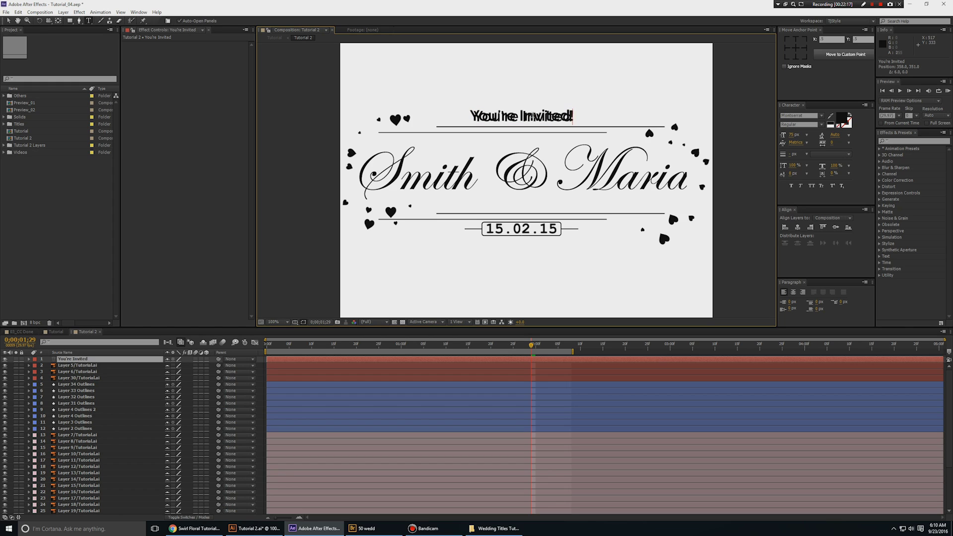
pyautogui.press('KP_Enter')
pyautogui.press('Left')
pyautogui.press('Left')
pyautogui.press('Left')
pyautogui.press('Left')
pyautogui.press('Left')
pyautogui.press('Left')
pyautogui.press('Left')
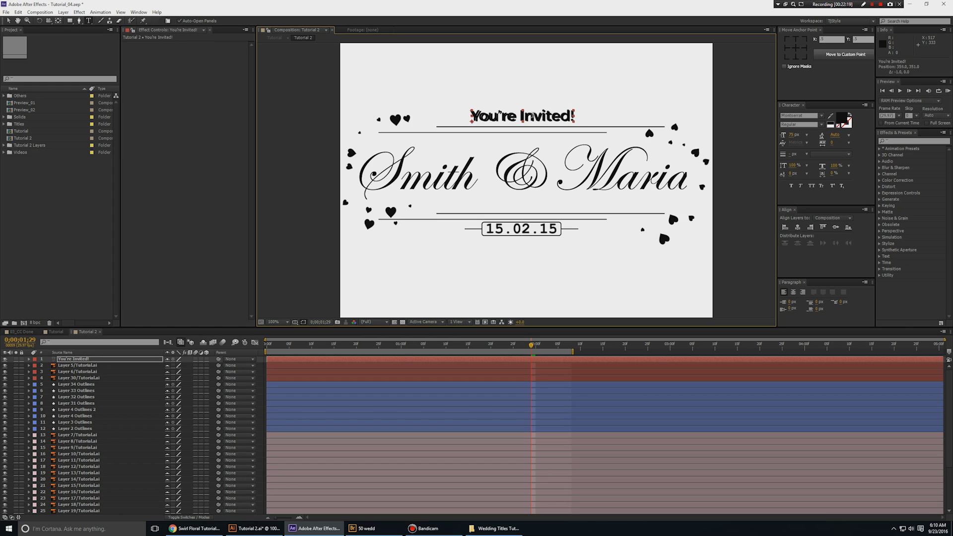
pyautogui.press('Left')
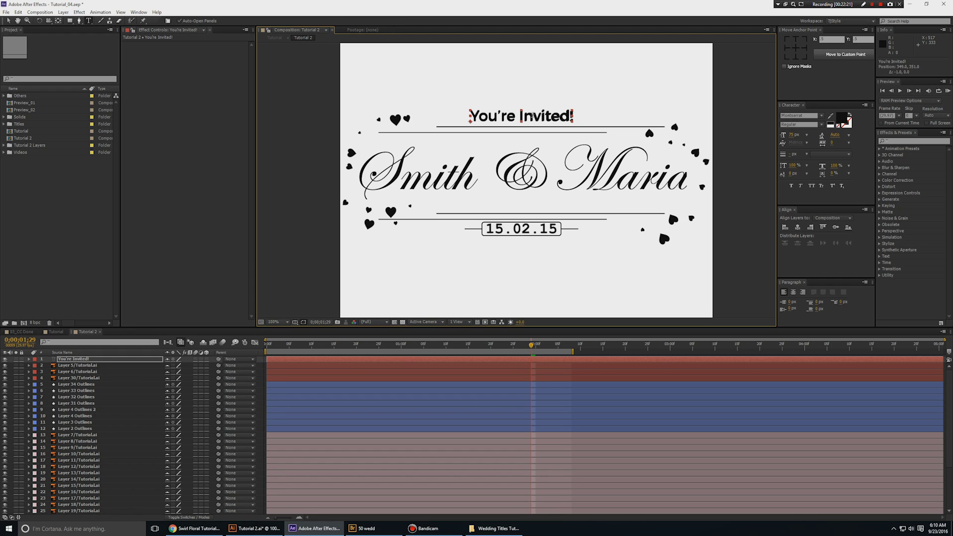
pyautogui.press('Right')
pyautogui.press('Up')
# Hide the 15.02.15 date artwork layer.
pyautogui.click(5, 365)
pyautogui.press('v')
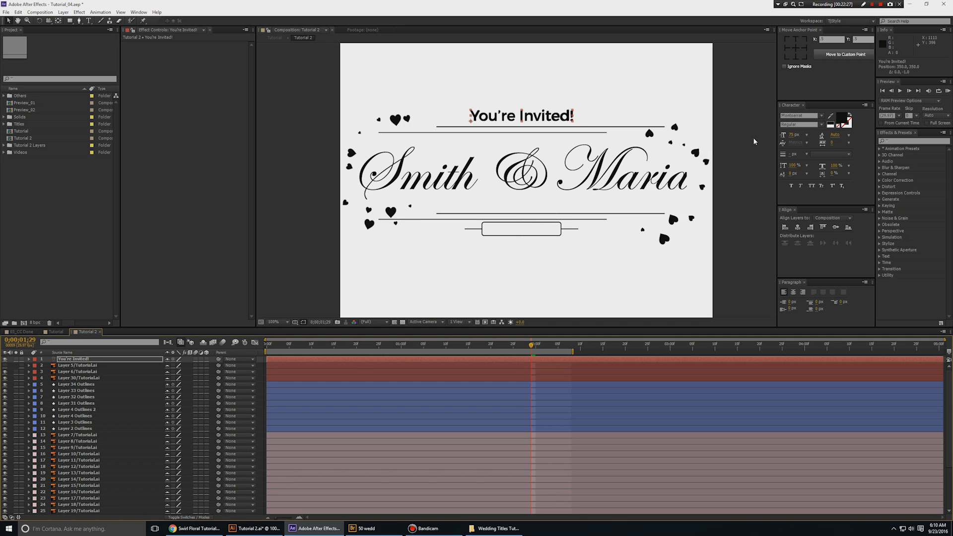
pyautogui.click(754, 141)
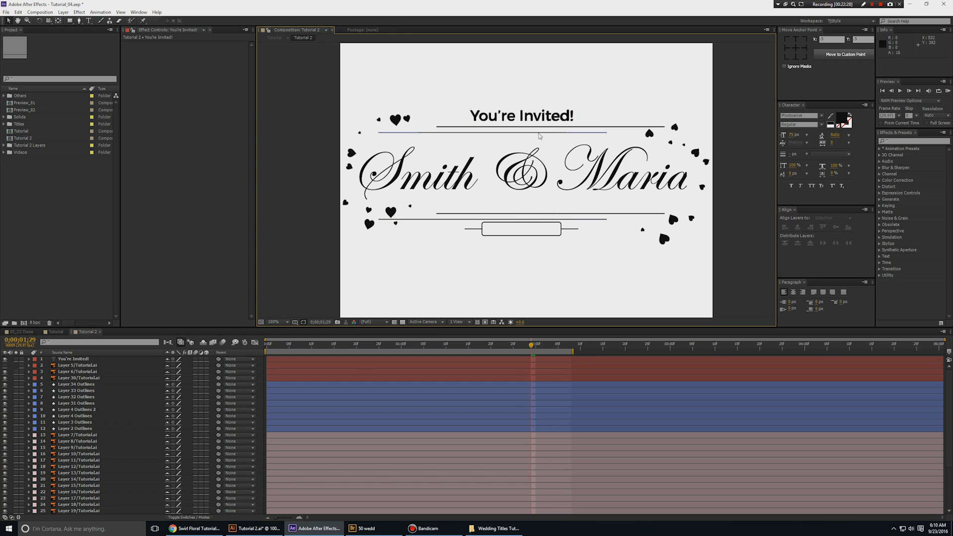
# Hide the original You're Invited! and Smith & Maria artwork layers.
pyautogui.click(5, 378)
pyautogui.click(5, 378)
pyautogui.click(5, 372)
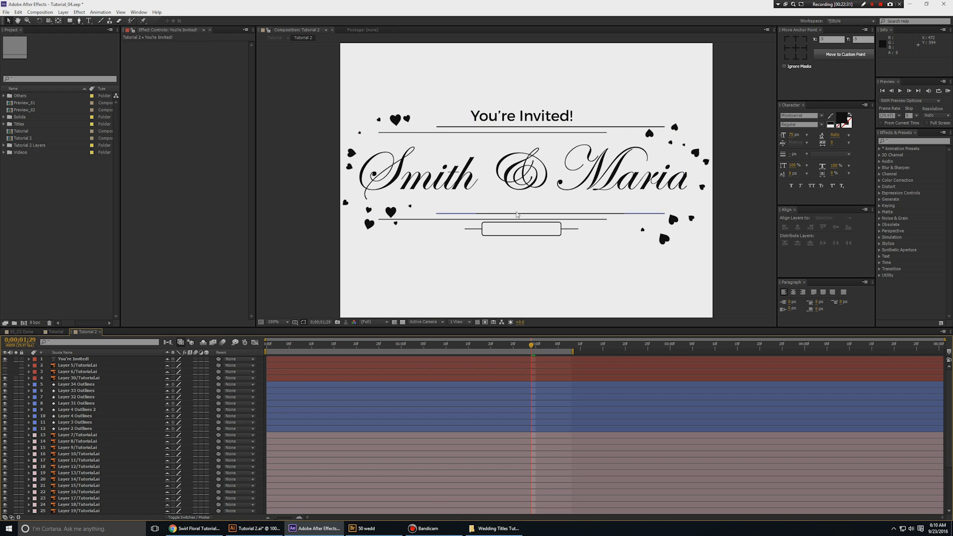
pyautogui.click(523, 191)
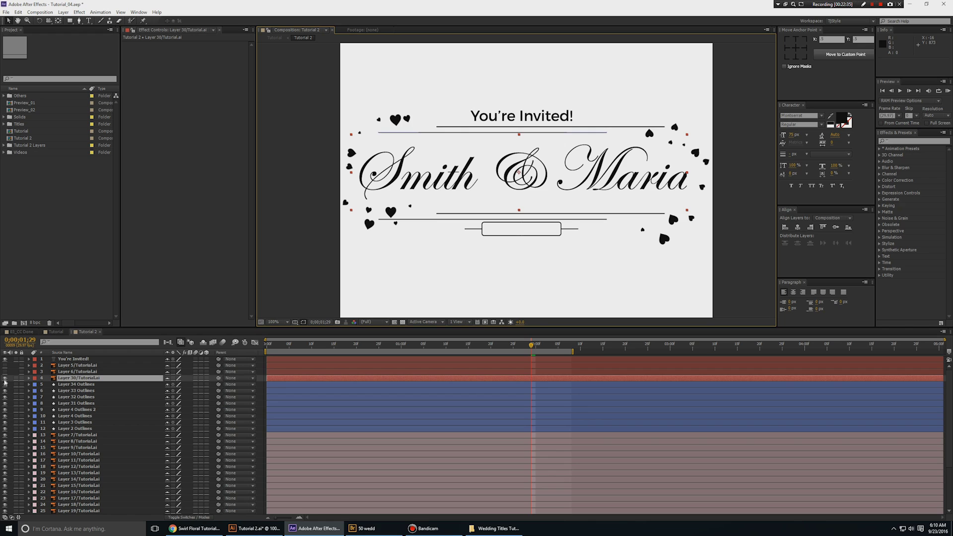
pyautogui.click(5, 378)
# Duplicate the You're Invited! text, move it to the centre, and retype it 'John and Maria'.
pyautogui.click(87, 359)
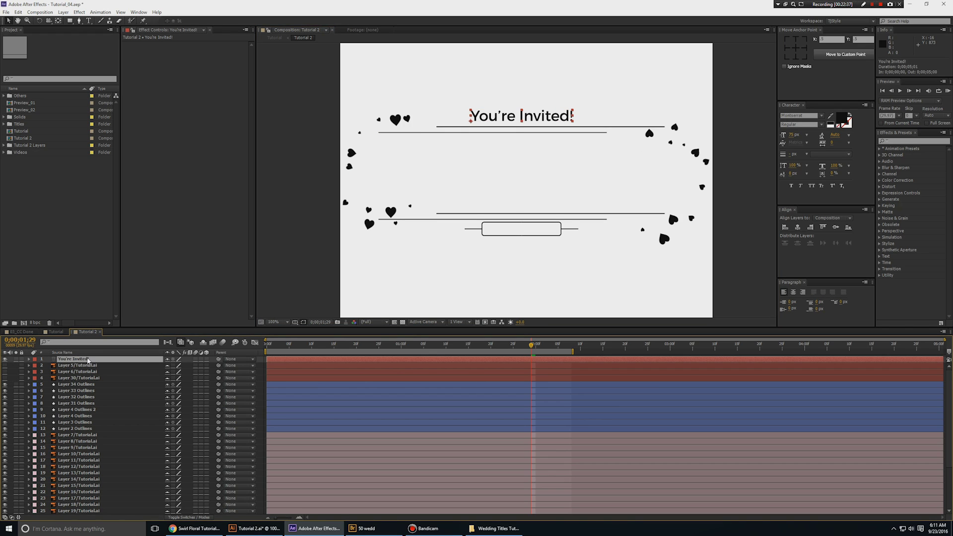
pyautogui.hotkey('ctrl', 'd')
pyautogui.moveTo(557, 122); pyautogui.dragTo(557, 180)
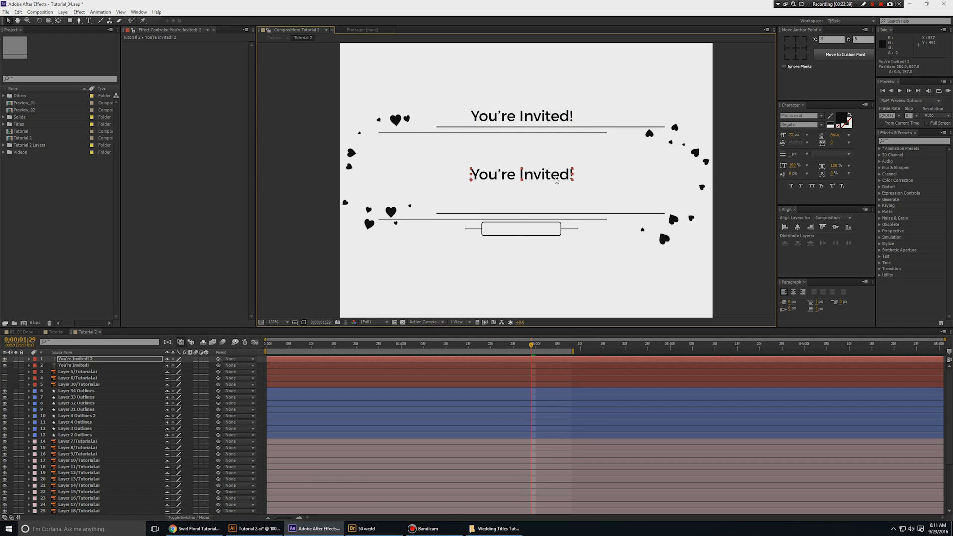
pyautogui.doubleClick(557, 179)
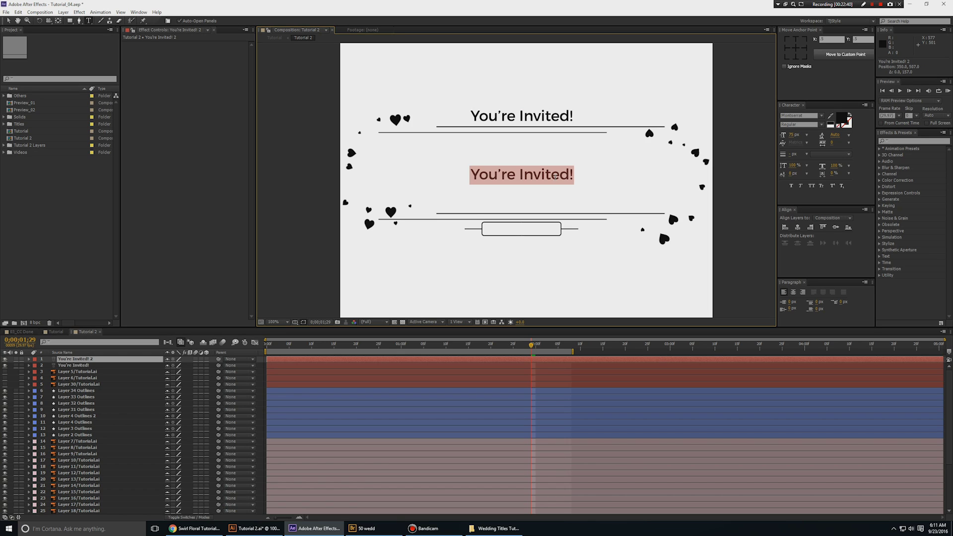
pyautogui.write('John')
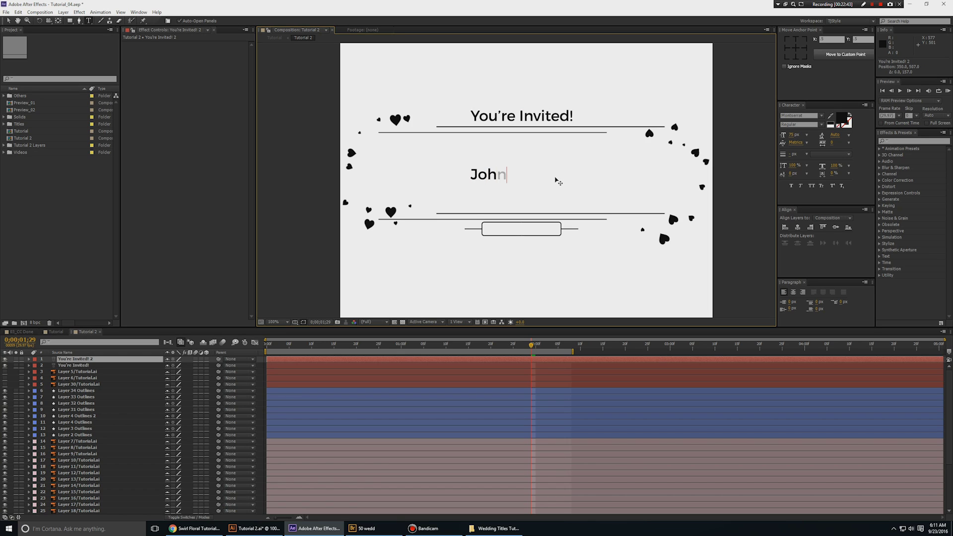
pyautogui.write(' and Maria')
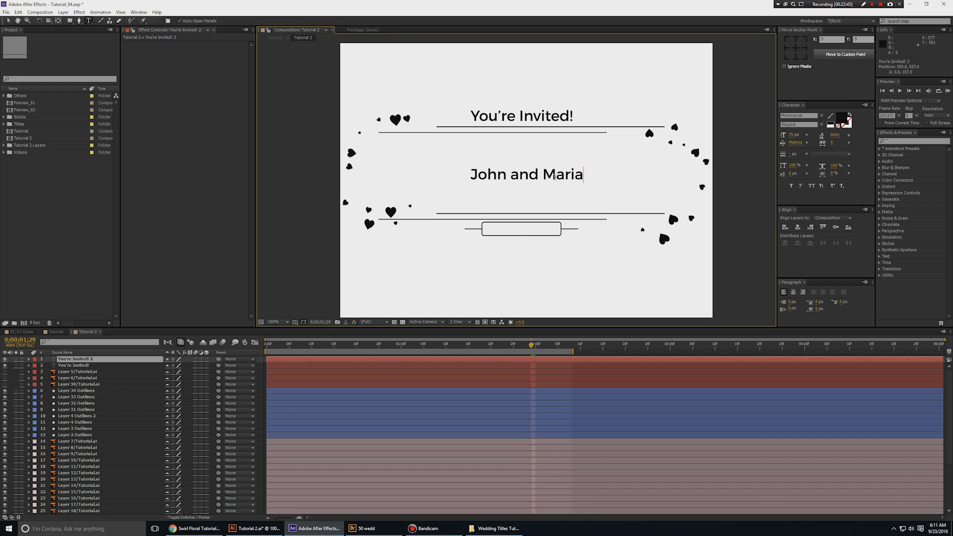
pyautogui.press('KP_Enter')
pyautogui.press('v')
# Set the John and Maria font to Edwardian Script ITC.
pyautogui.click(817, 115)
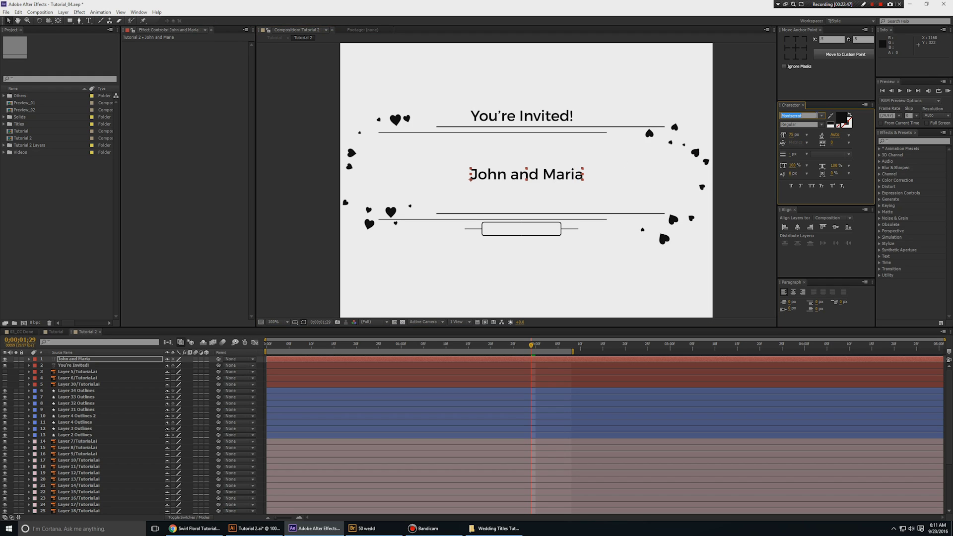
pyautogui.write('Edwardian Script ITC')
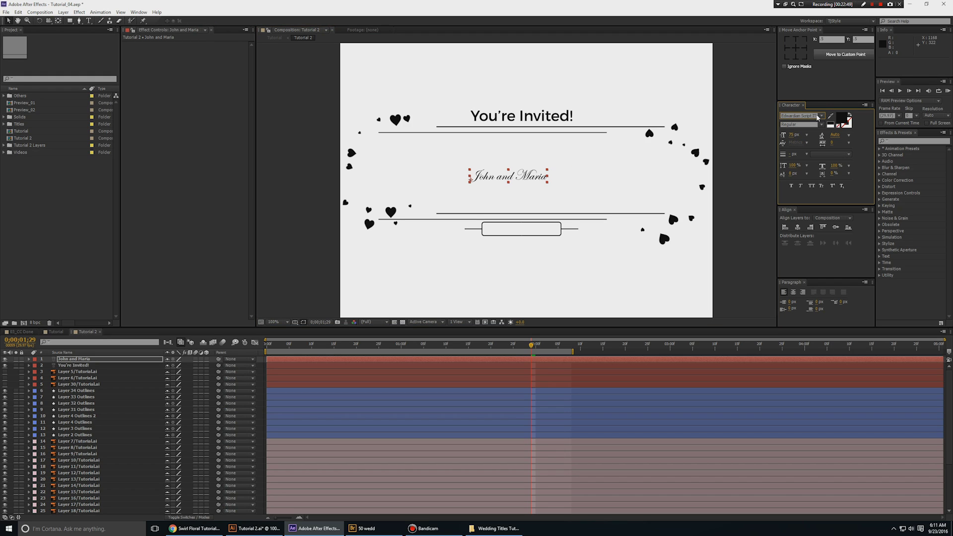
pyautogui.press('Return')
pyautogui.click(548, 176)
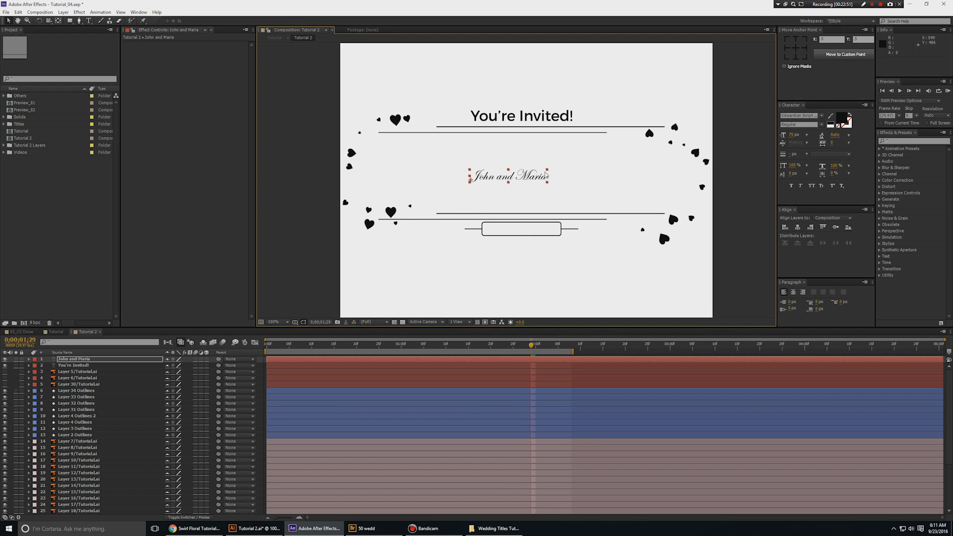
# Enlarge John and Maria, centre it between the lines, and save the project.
pyautogui.moveTo(559, 168); pyautogui.dragTo(649, 140)
pyautogui.hotkey('ctrl', 'z')
pyautogui.moveTo(547, 170); pyautogui.dragTo(685, 136)
pyautogui.moveTo(655, 172); pyautogui.dragTo(558, 182)
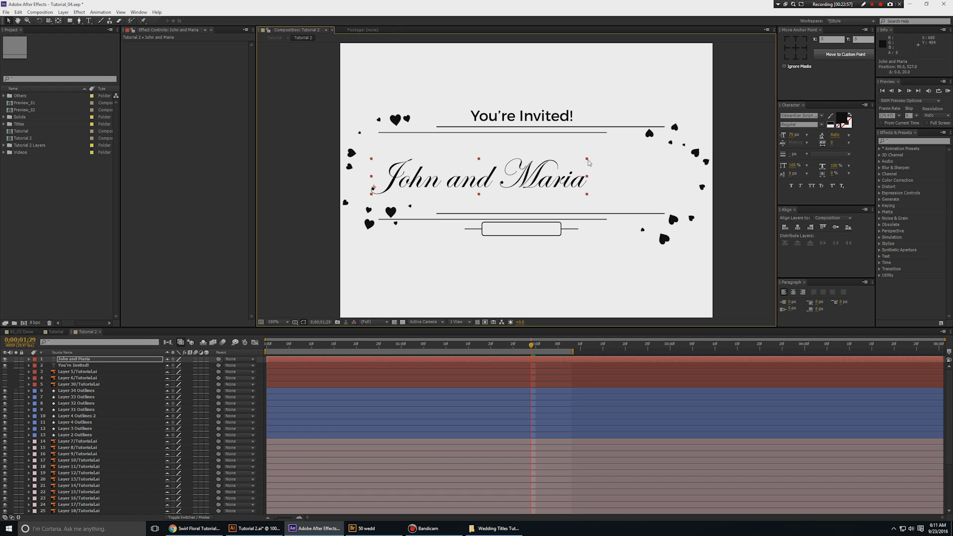
pyautogui.moveTo(587, 160); pyautogui.dragTo(679, 147)
pyautogui.hotkey('ctrl', 'z')
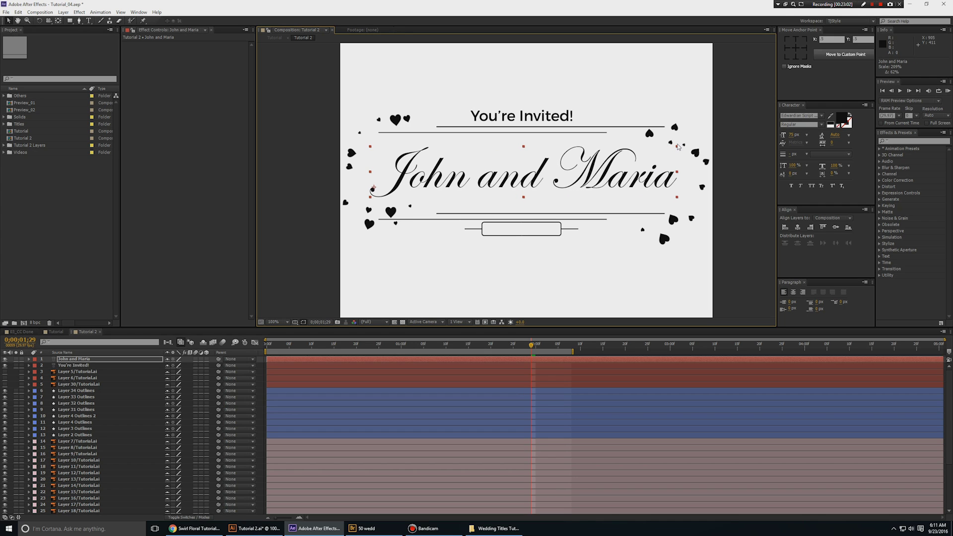
pyautogui.hotkey('ctrl', 's')
pyautogui.scroll(-1, 711, 181)
pyautogui.scroll(1, 711, 181)
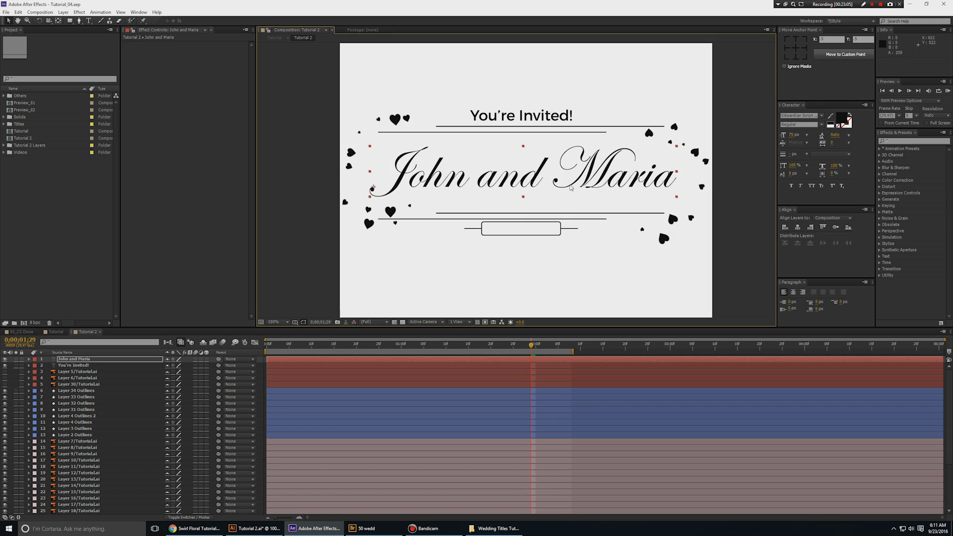
# Raise John and Maria's font size to 78 px and nudge it slightly left.
pyautogui.doubleClick(571, 187)
pyautogui.press('KP_Enter')
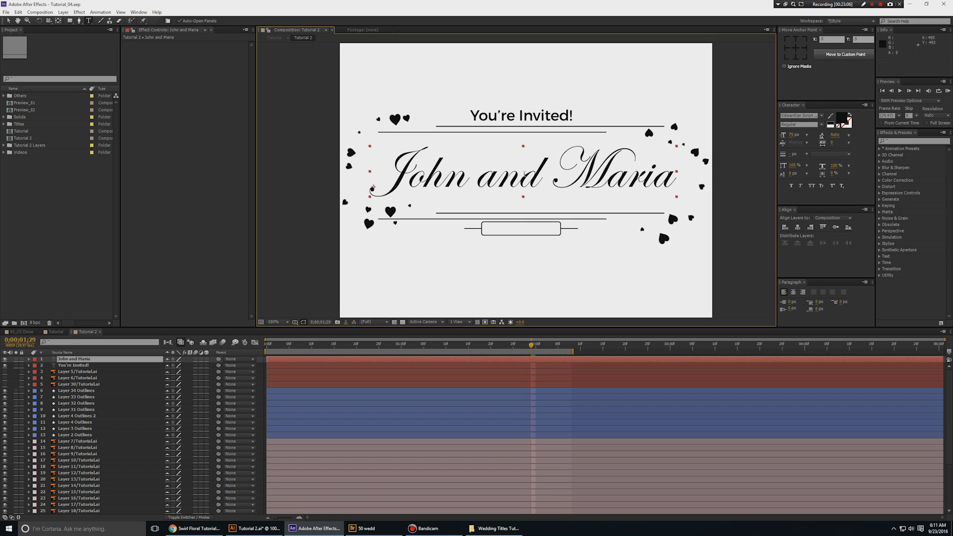
pyautogui.press('v')
pyautogui.click(793, 186)
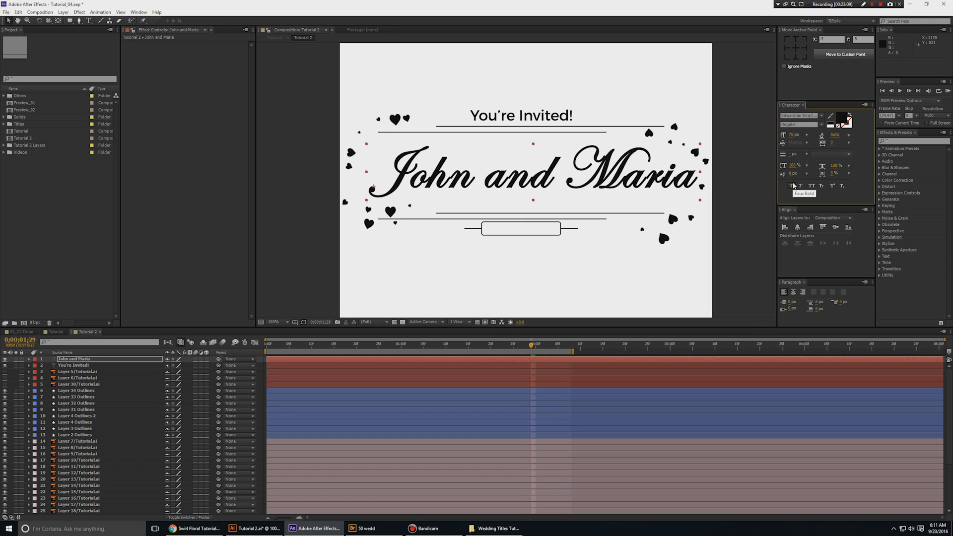
pyautogui.click(793, 186)
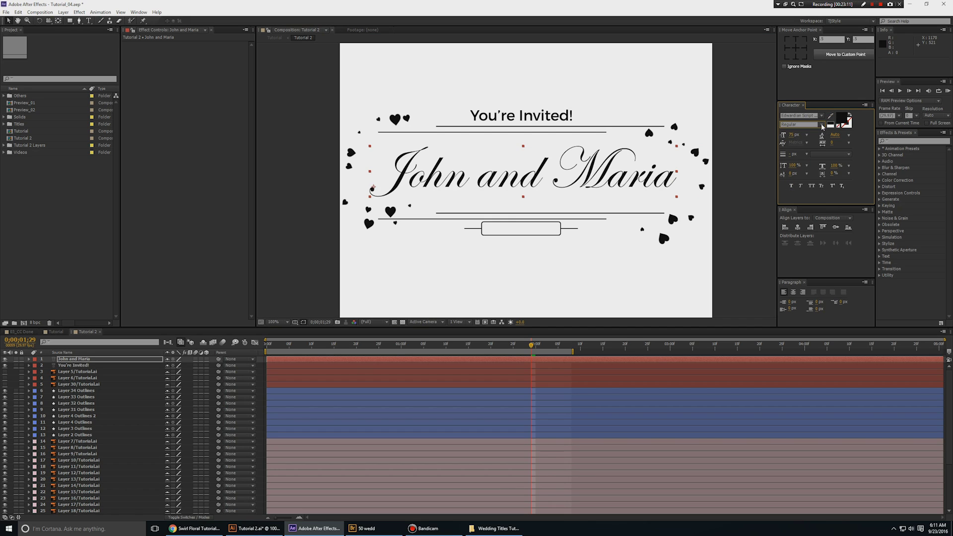
pyautogui.click(794, 134)
pyautogui.press('Up')
pyautogui.press('Up')
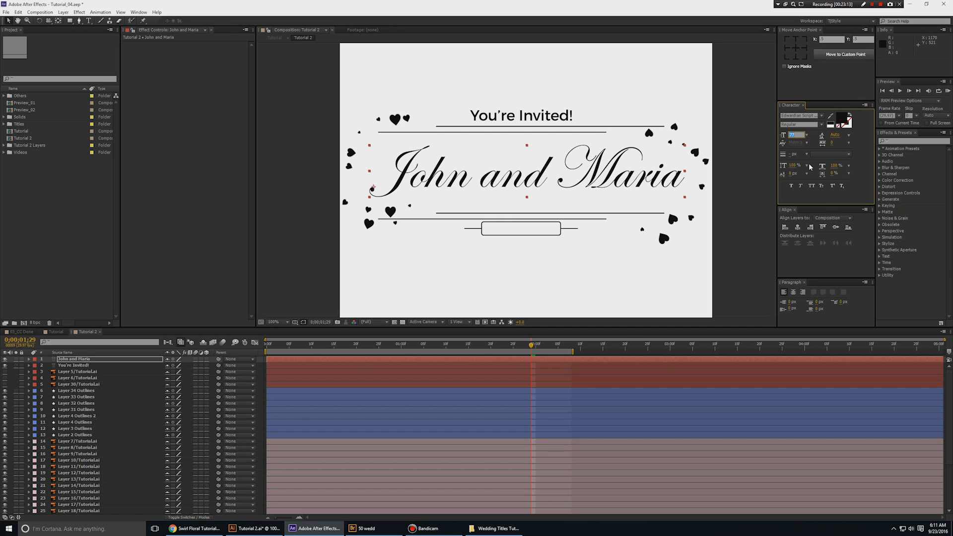
pyautogui.press('Up')
pyautogui.press('Return')
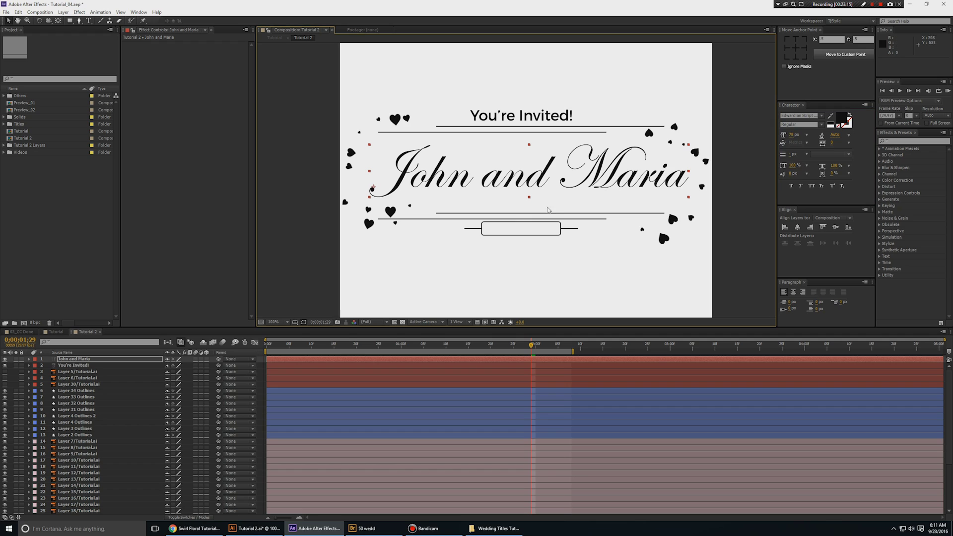
pyautogui.moveTo(585, 184); pyautogui.dragTo(579, 183)
pyautogui.click(734, 179)
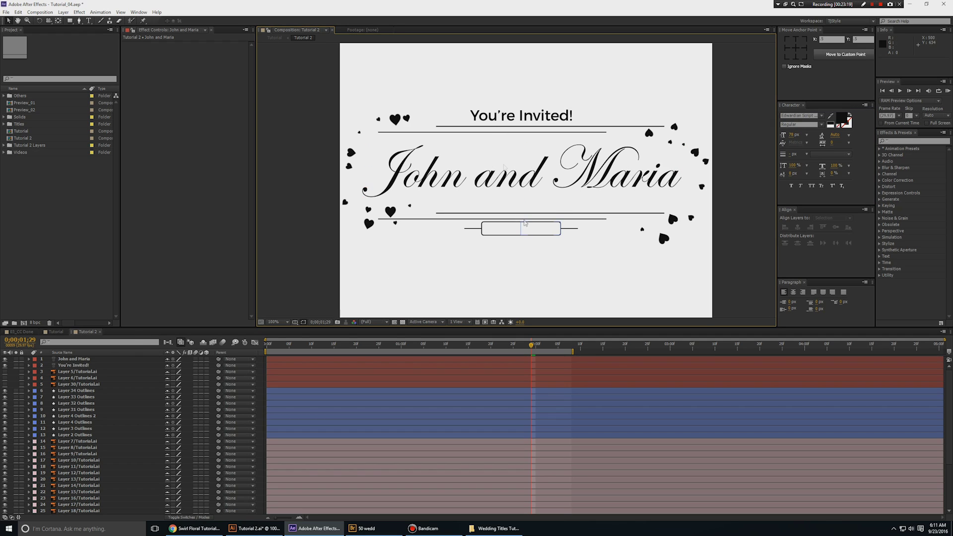
# Duplicate the You're Invited! layer and move the copy into the lower box.
pyautogui.click(537, 119)
pyautogui.hotkey('ctrl', 'd')
pyautogui.moveTo(537, 119); pyautogui.dragTo(554, 228)
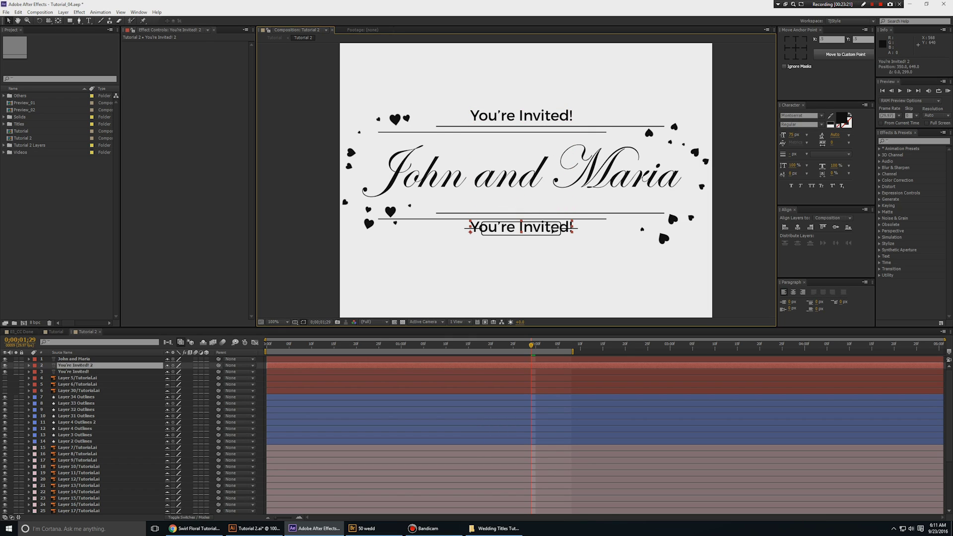
# Retype the box copy as '10.10.2016' and centre it inside the box.
pyautogui.doubleClick(554, 228)
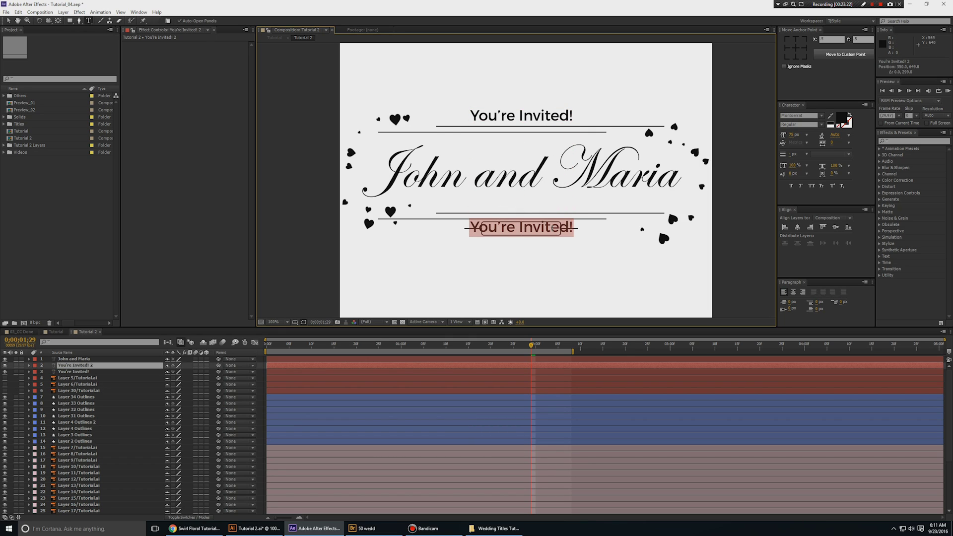
pyautogui.write('10.10.')
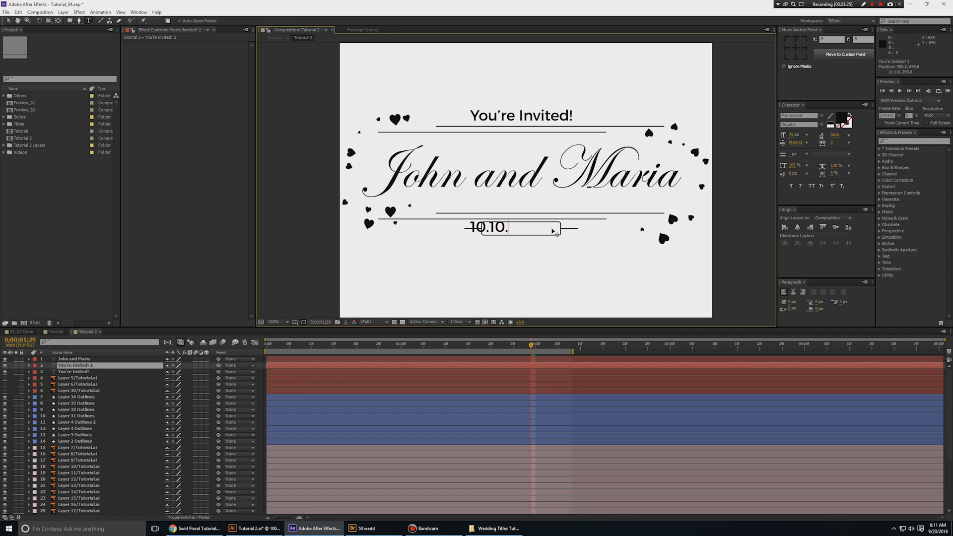
pyautogui.write('2016')
pyautogui.press('KP_Enter')
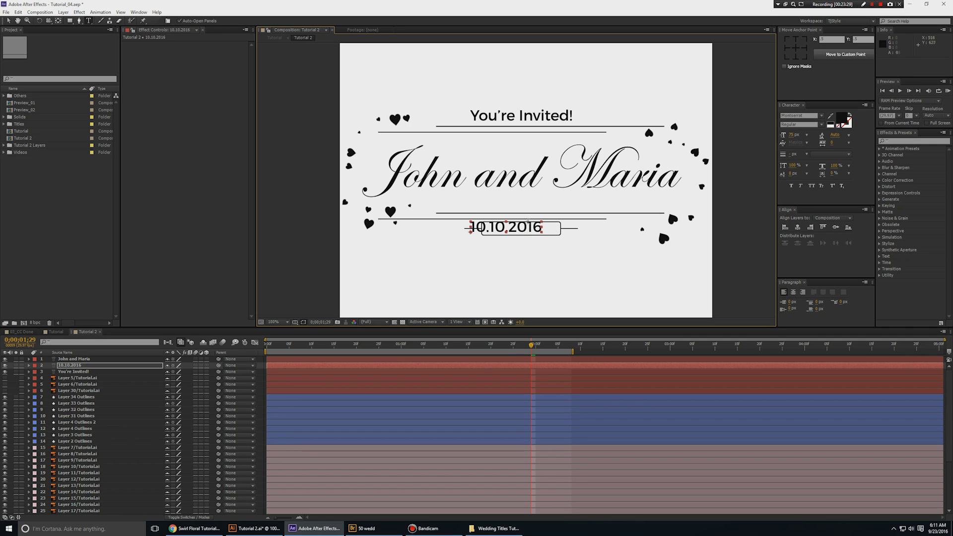
pyautogui.press('v')
pyautogui.moveTo(526, 223); pyautogui.dragTo(545, 224)
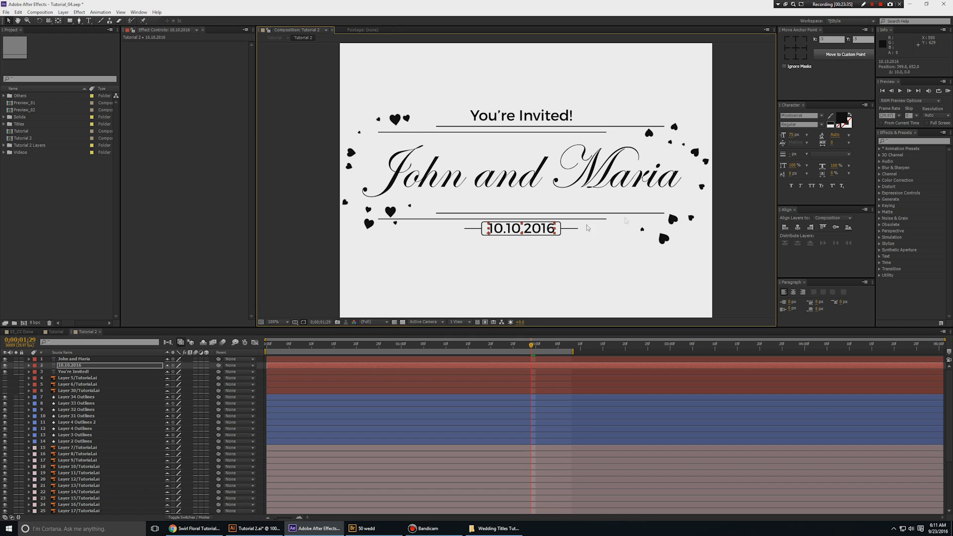
pyautogui.click(730, 235)
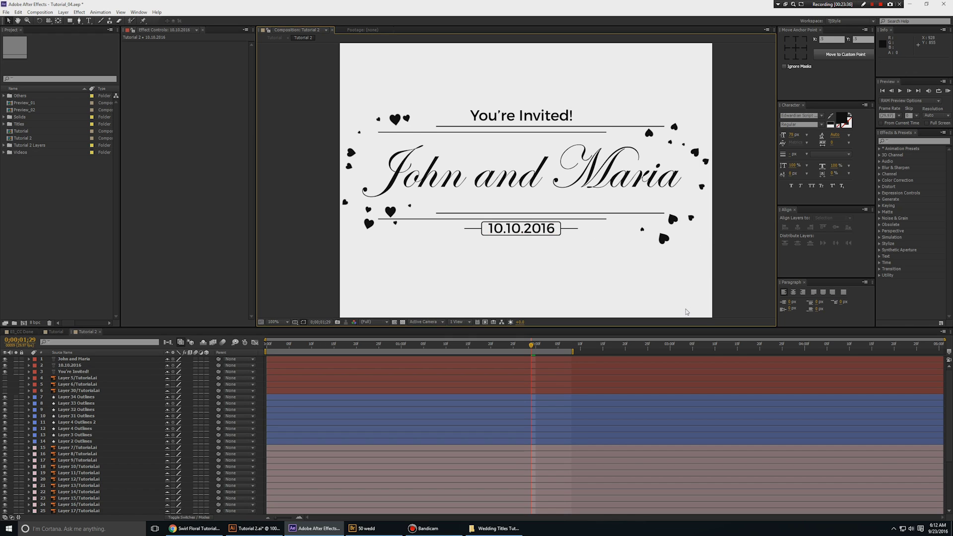
# Delete the leftover outline Layers 5, 6 and 30 and save the project.
pyautogui.click(72, 373)
pyautogui.click(74, 379)
pyautogui.keyDown('shift'); pyautogui.click(71, 391); pyautogui.keyUp('shift')
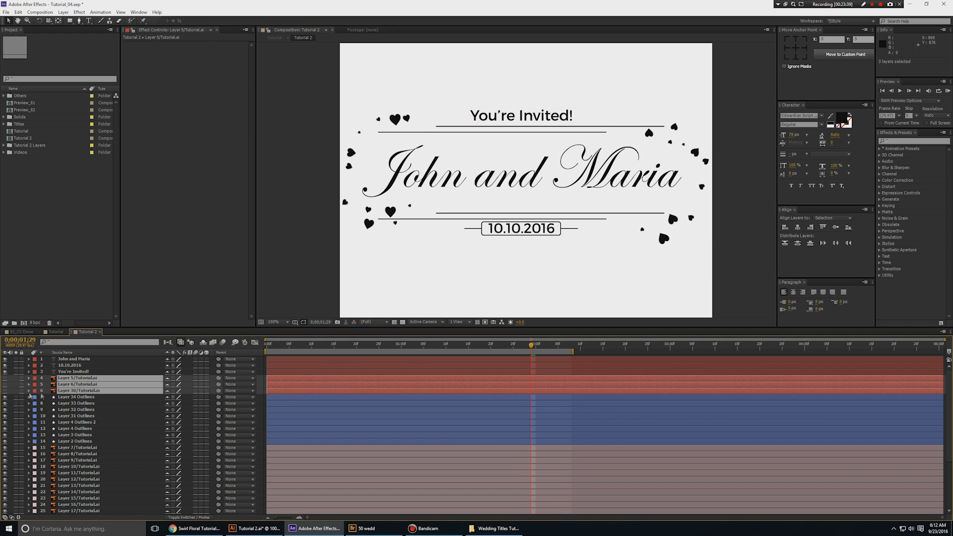
pyautogui.click(6, 382)
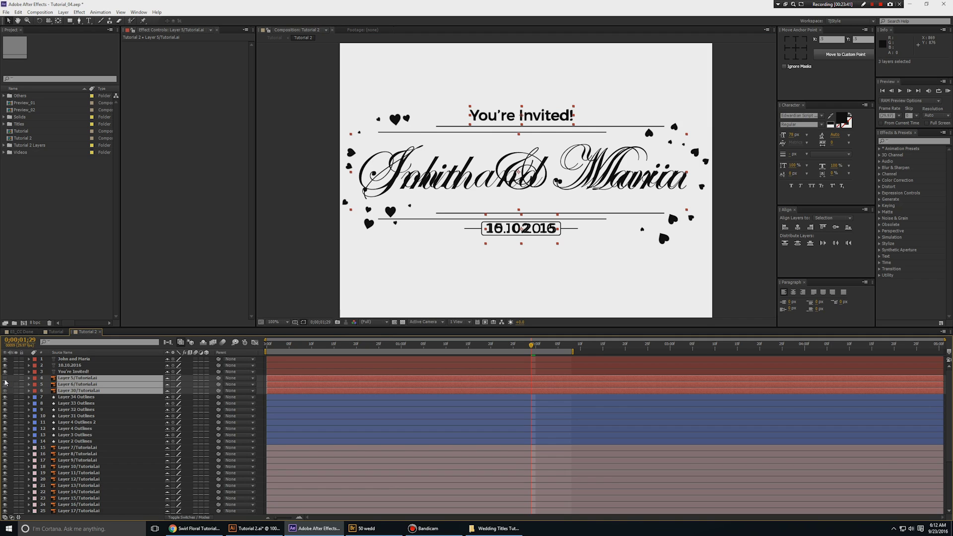
pyautogui.click(6, 383)
pyautogui.press('Delete')
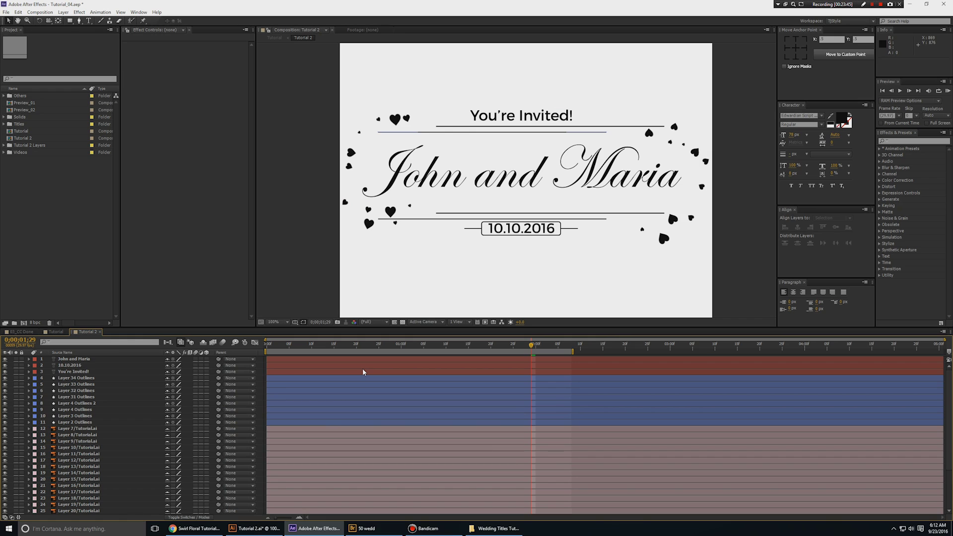
pyautogui.hotkey('ctrl', 's')
# Keyframe both texts' Scale from 0% at the start to full size at 0;00;02;00, then preview.
pyautogui.click(534, 346)
pyautogui.click(522, 229)
pyautogui.click(519, 106)
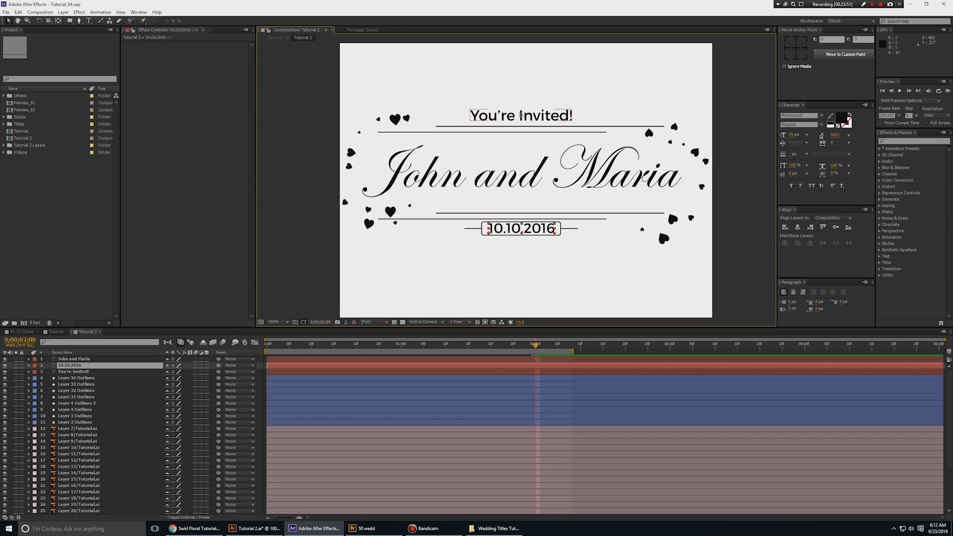
pyautogui.keyDown('shift'); pyautogui.click(83, 367); pyautogui.keyUp('shift')
pyautogui.press('s')
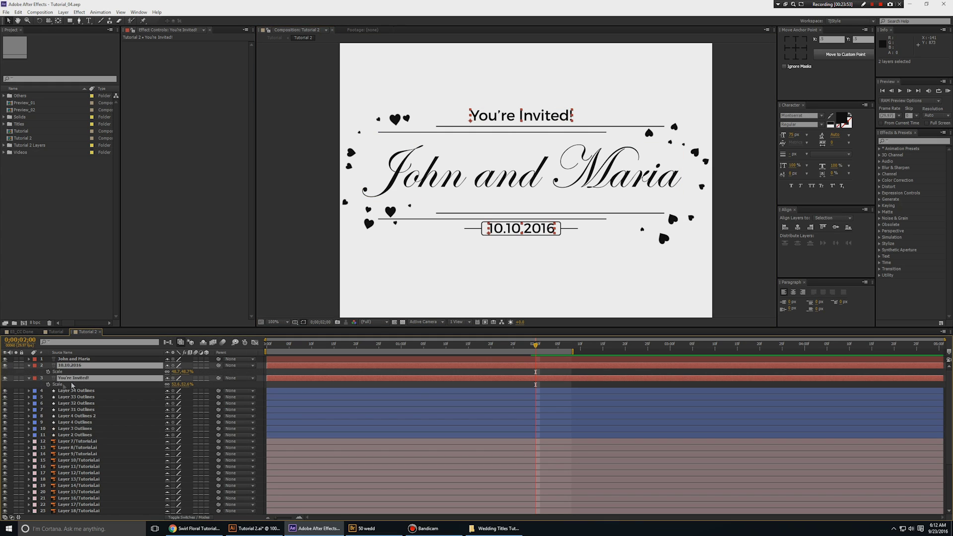
pyautogui.click(48, 371)
pyautogui.press('Home')
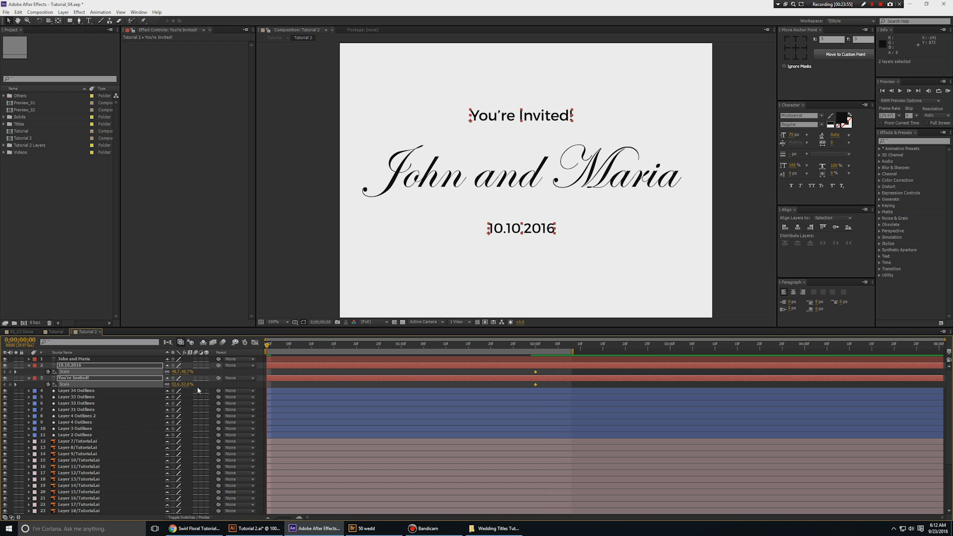
pyautogui.moveTo(175, 377); pyautogui.dragTo(177, 377)
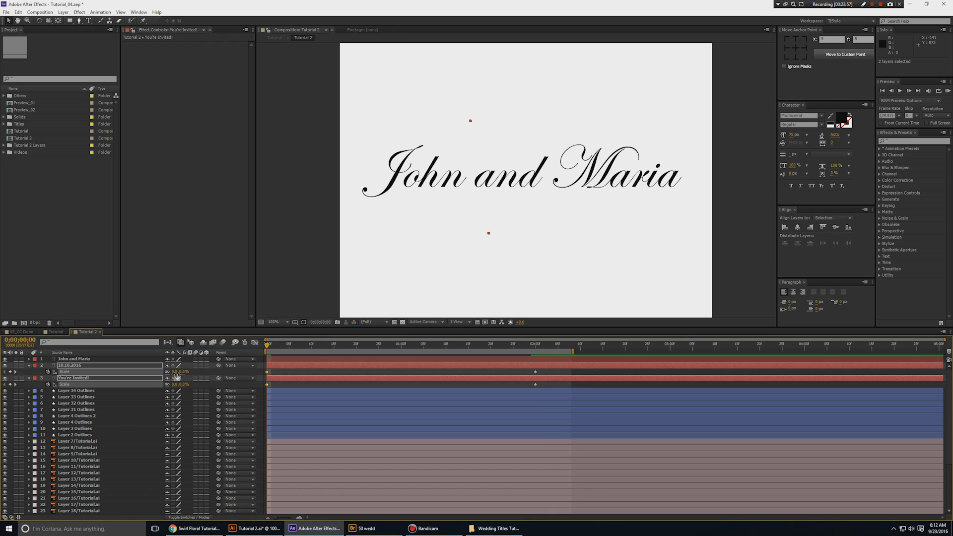
pyautogui.press('k')
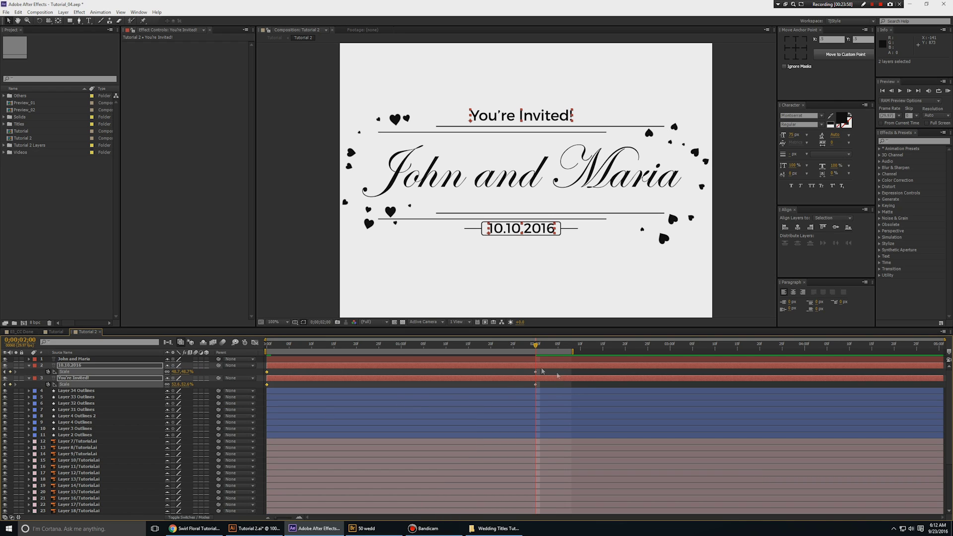
pyautogui.moveTo(328, 346); pyautogui.dragTo(381, 348)
pyautogui.press('k')
# At 200% zoom, drag You're Invited!'s anchor point to its centre with Pan Behind.
pyautogui.press('.')
pyautogui.moveTo(510, 138); pyautogui.dragTo(520, 267)
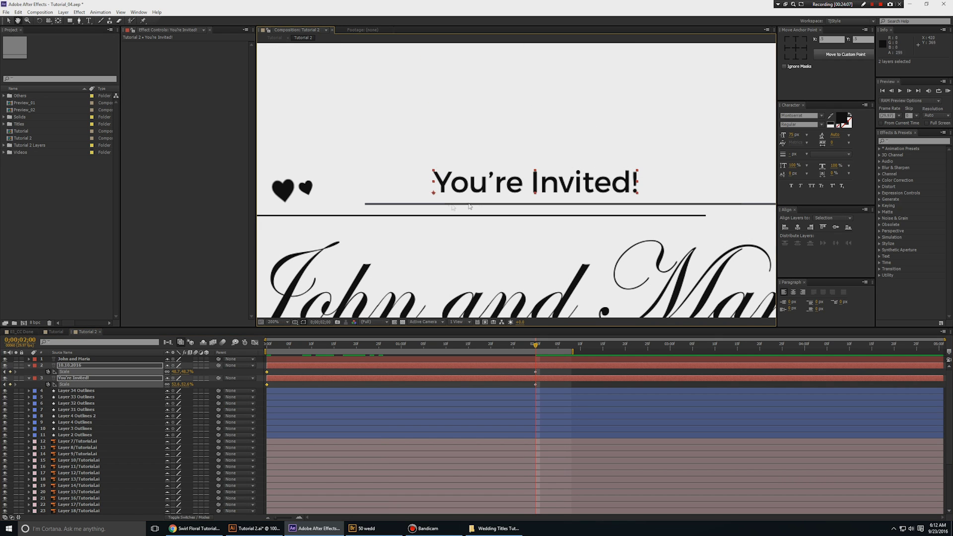
pyautogui.click(496, 130)
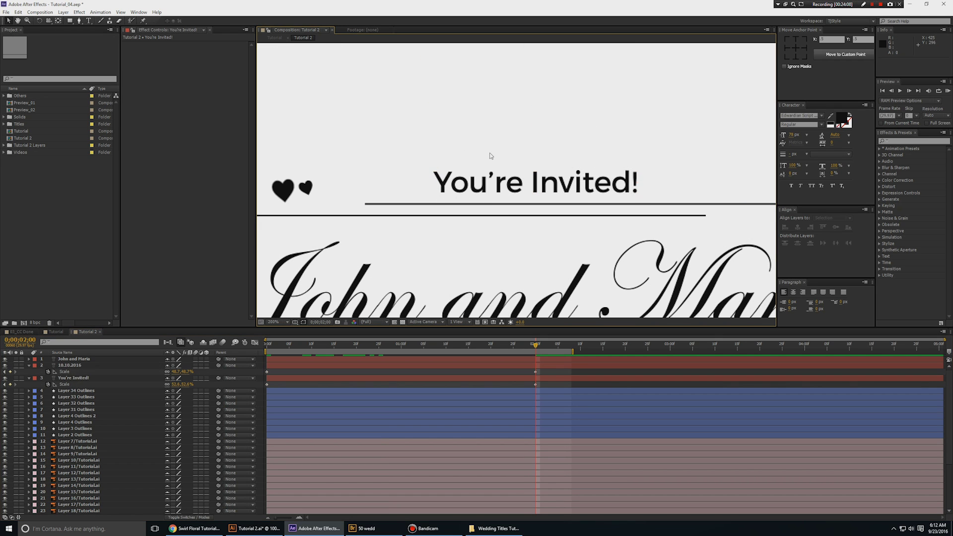
pyautogui.click(487, 182)
pyautogui.click(61, 23)
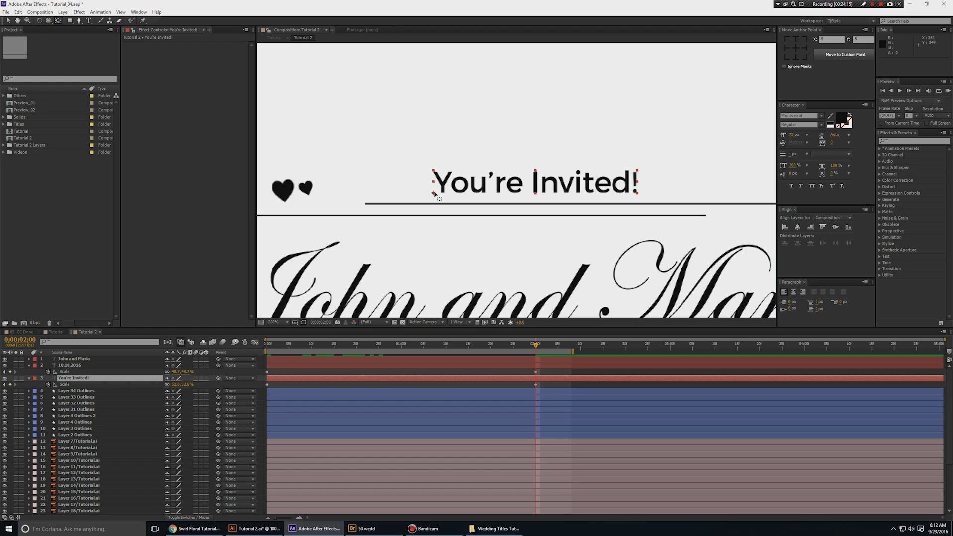
pyautogui.moveTo(435, 194); pyautogui.dragTo(539, 186)
pyautogui.press('v')
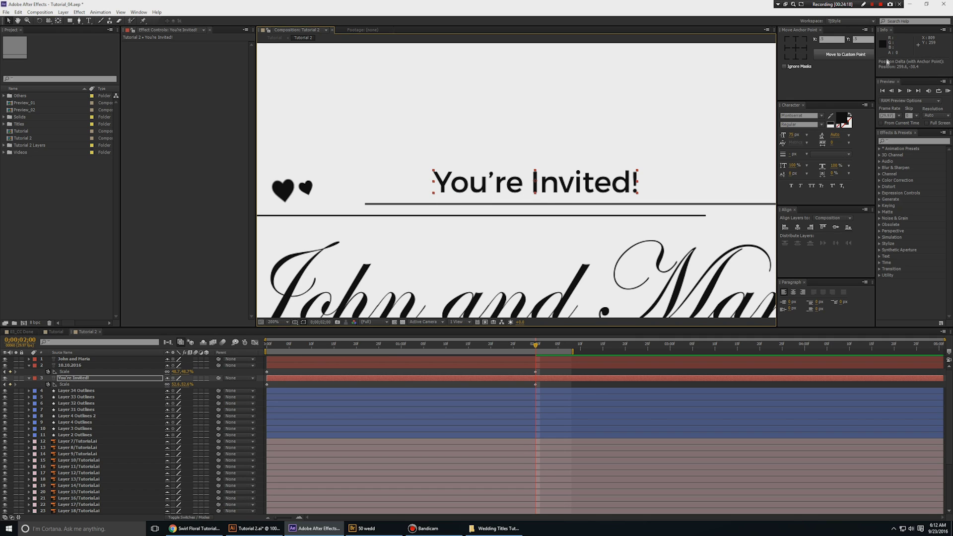
# Centre the 10.10.2016 layer's anchor point with the Move Anchor Point centre cell.
pyautogui.click(807, 34)
pyautogui.scroll(-1, 679, 154)
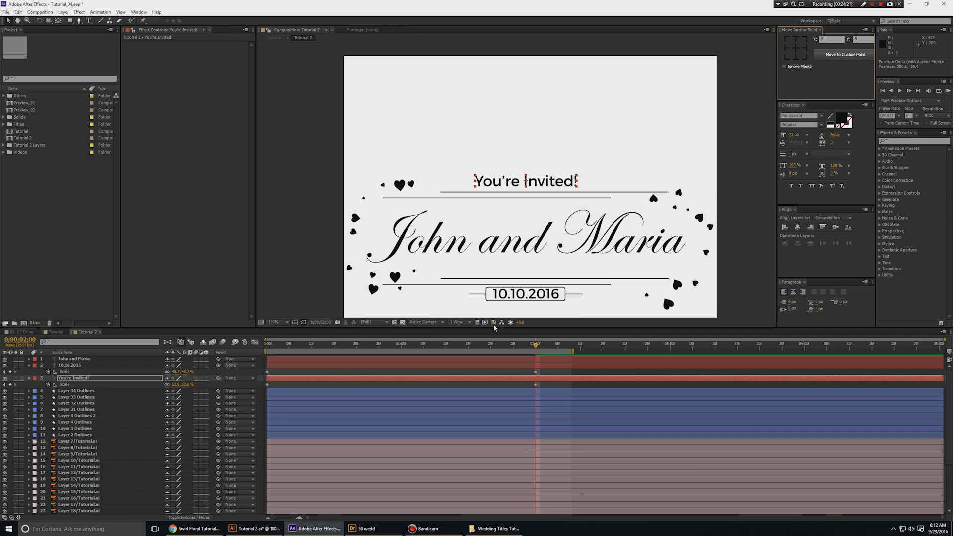
pyautogui.click(499, 294)
pyautogui.click(796, 51)
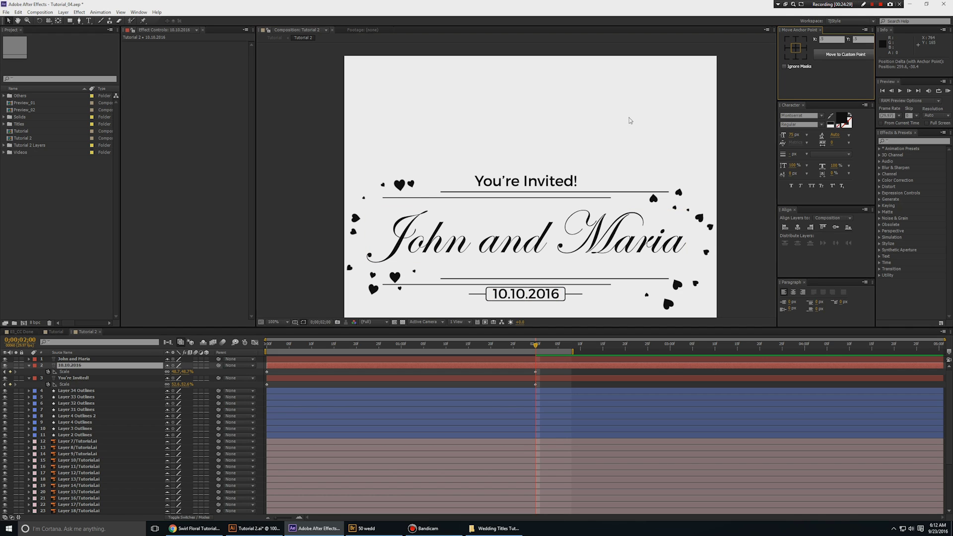
# Deselect the date layer, nudge the view, and preview the intro animation.
pyautogui.click(629, 118)
pyautogui.moveTo(605, 157); pyautogui.dragTo(619, 132)
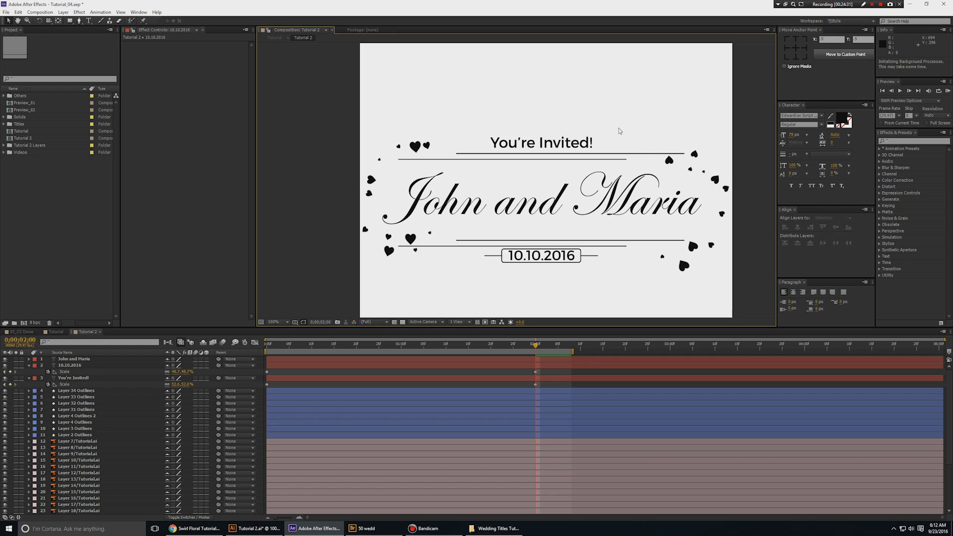
pyautogui.press('KP_0')
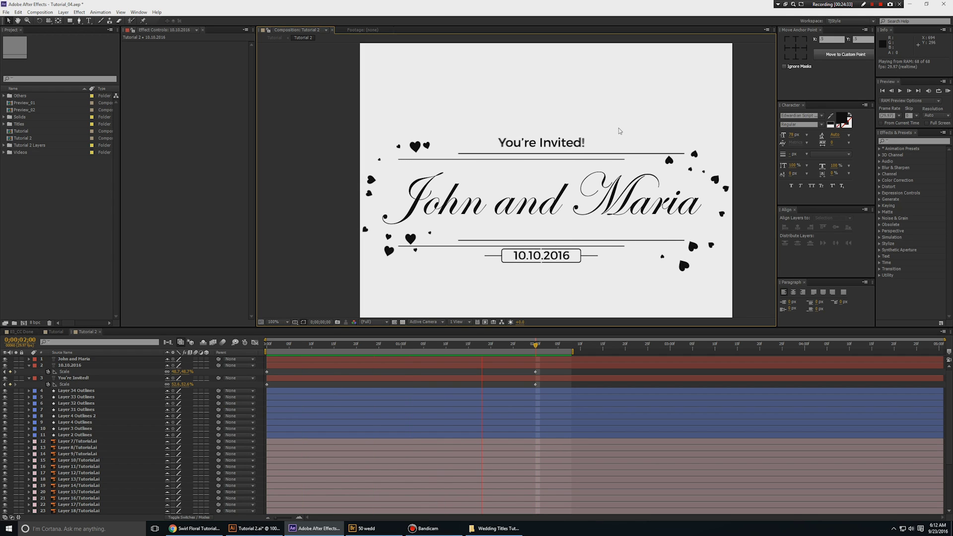
pyautogui.press('space')
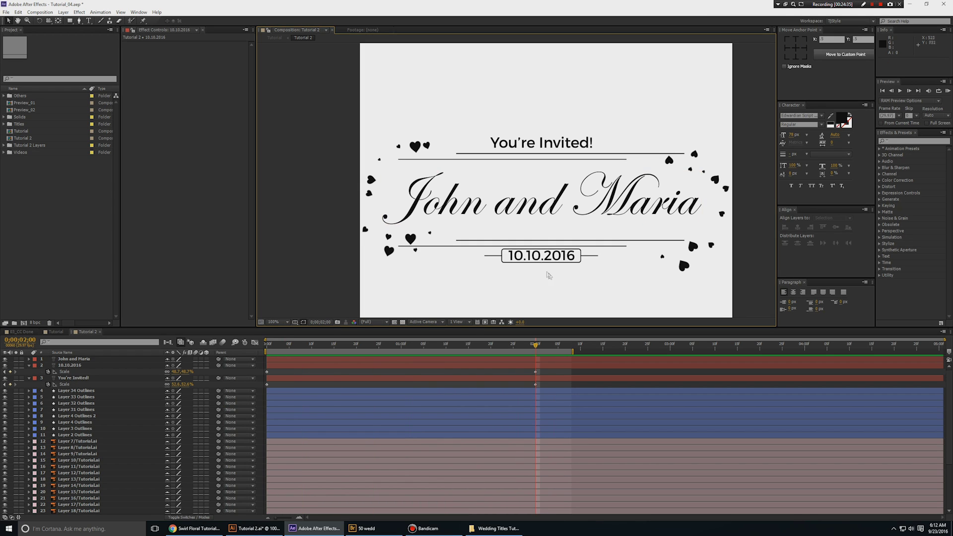
# Set the 10.10.2016 layer's Scale to 47%, then settle on 45%.
pyautogui.click(546, 261)
pyautogui.scroll(2, 546, 261)
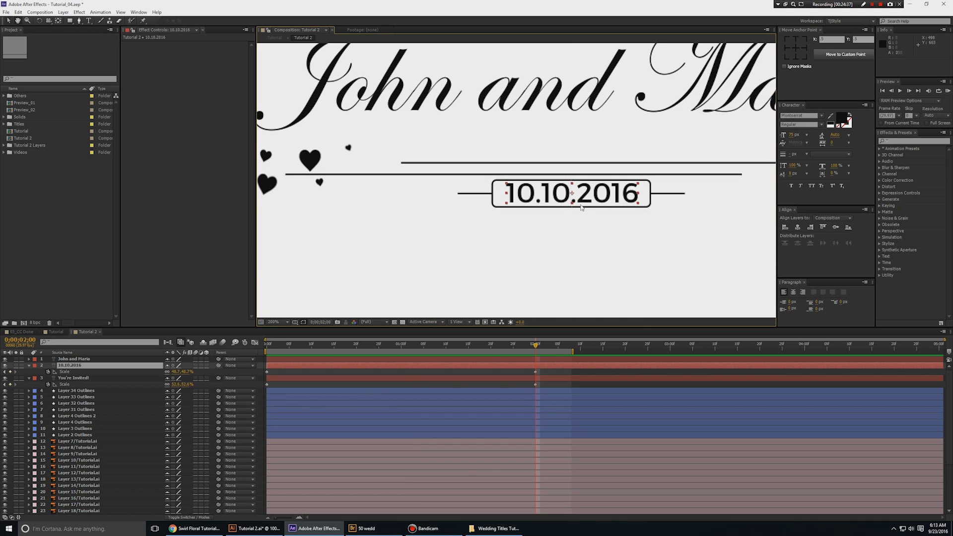
pyautogui.click(176, 371)
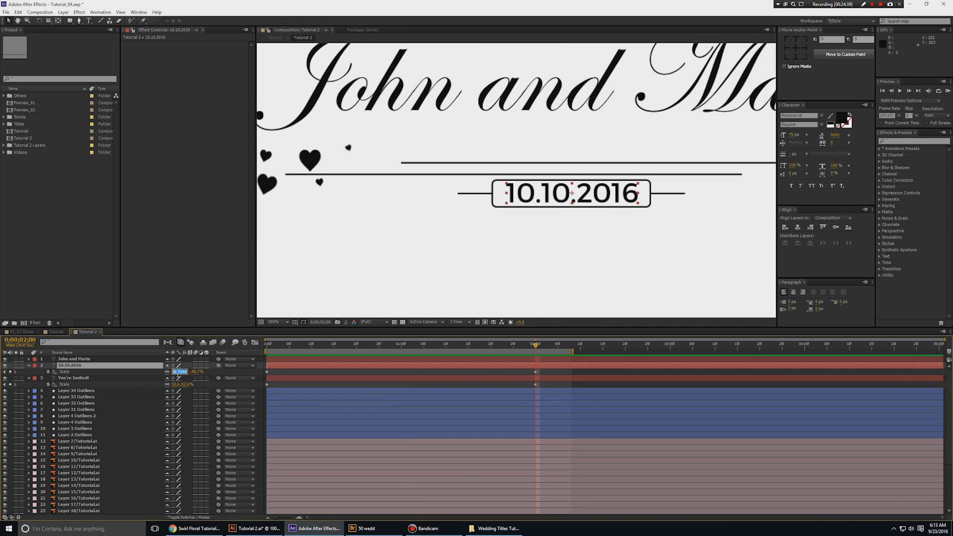
pyautogui.write('47')
pyautogui.press('Return')
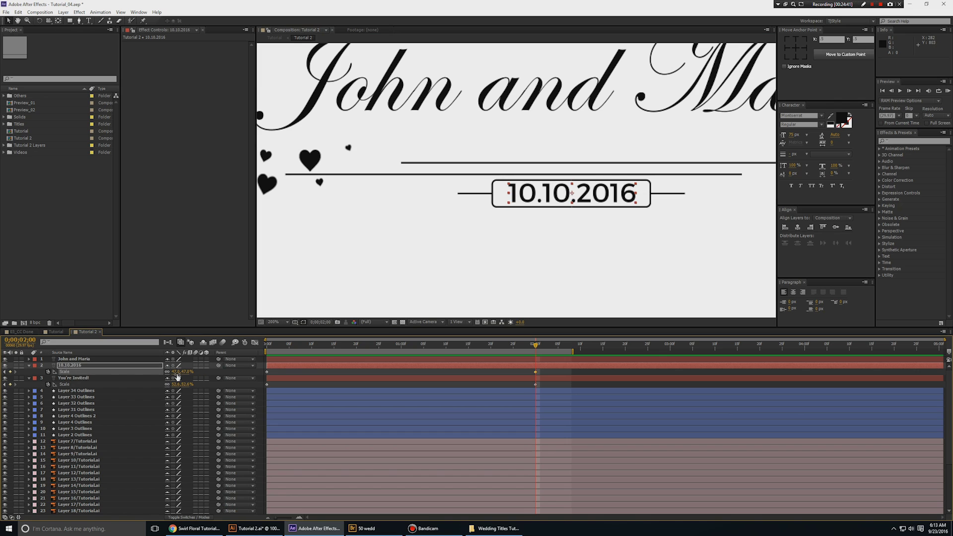
pyautogui.click(175, 372)
pyautogui.write('45')
pyautogui.press('Return')
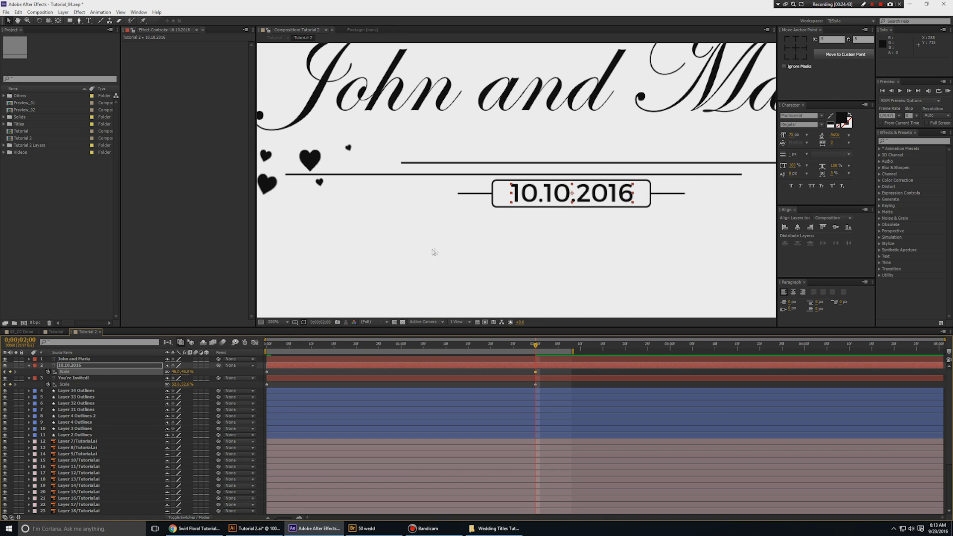
pyautogui.scroll(-2, 436, 253)
pyautogui.click(555, 263)
# Set John and Maria's Scale to 210% with a keyframe at 2 seconds.
pyautogui.press('u')
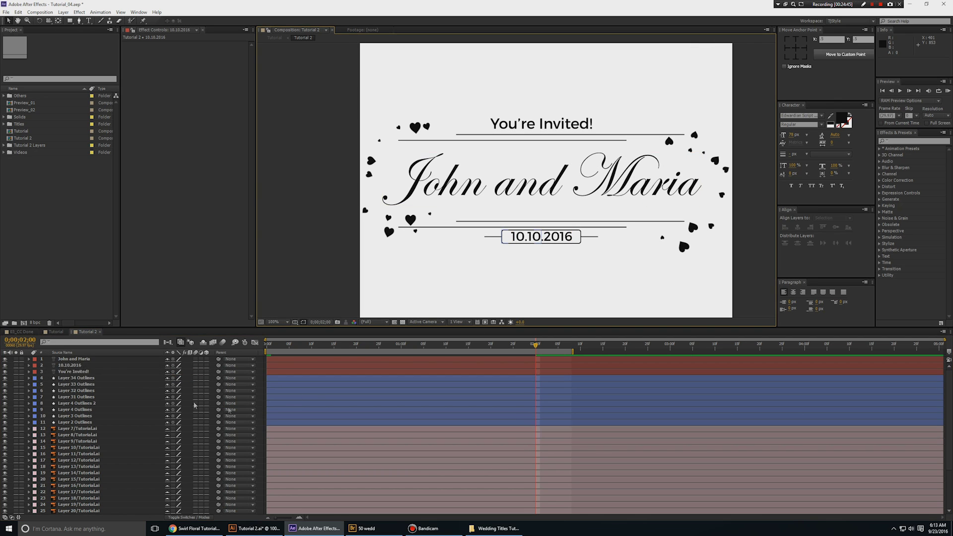
pyautogui.click(87, 360)
pyautogui.press('s')
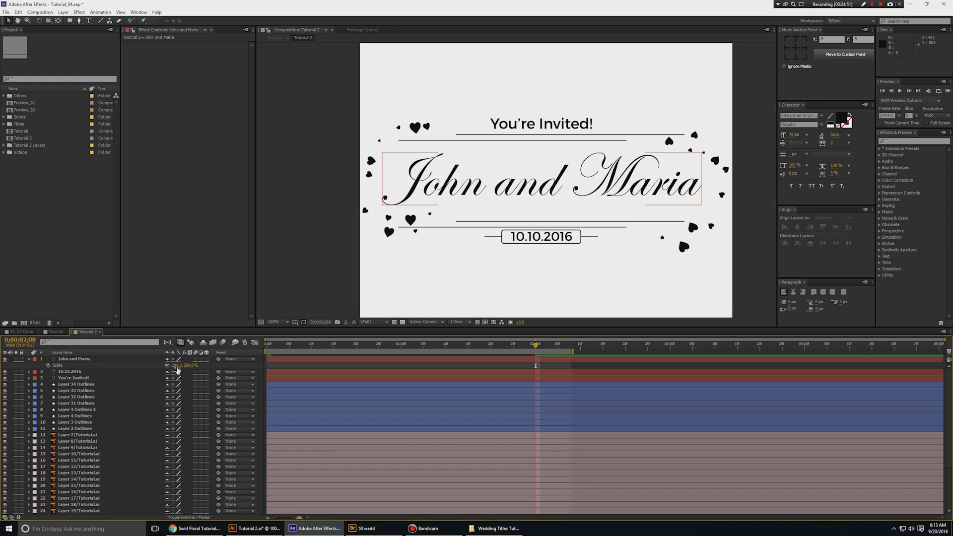
pyautogui.click(177, 366)
pyautogui.write('210')
pyautogui.press('Return')
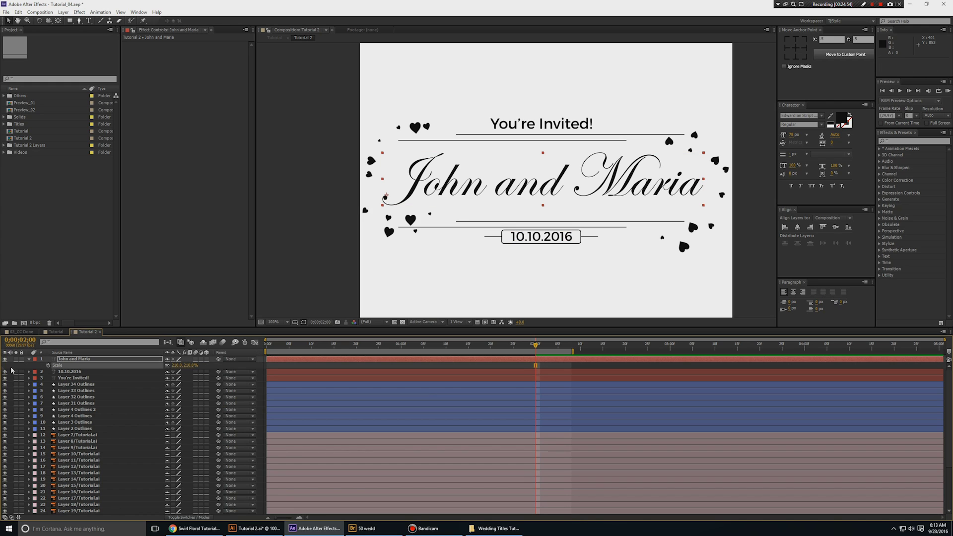
pyautogui.click(48, 366)
# At the comp start, lower the title's Scale to 180% and preview the growth.
pyautogui.press('Home')
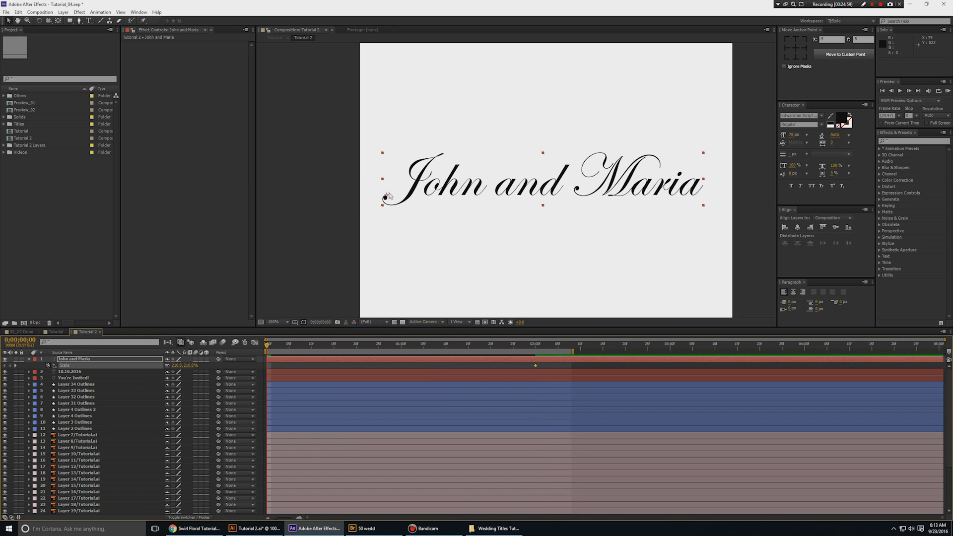
pyautogui.click(796, 48)
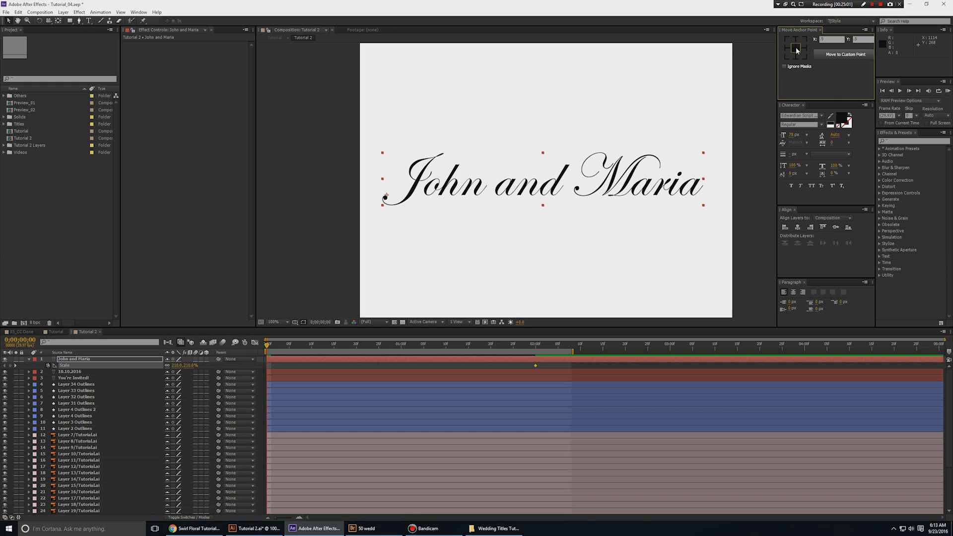
pyautogui.click(175, 365)
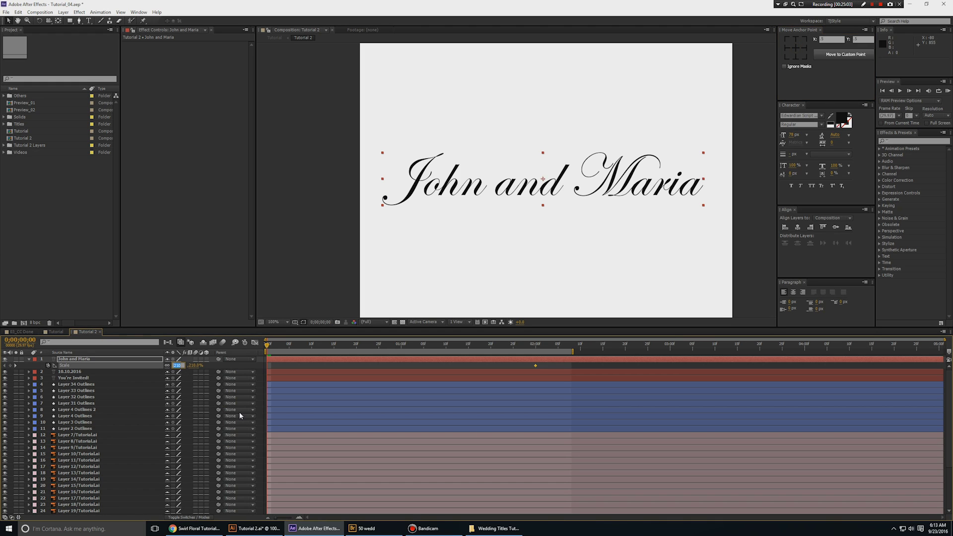
pyautogui.hotkey('shift', 'Down')
pyautogui.hotkey('shift', 'Down')
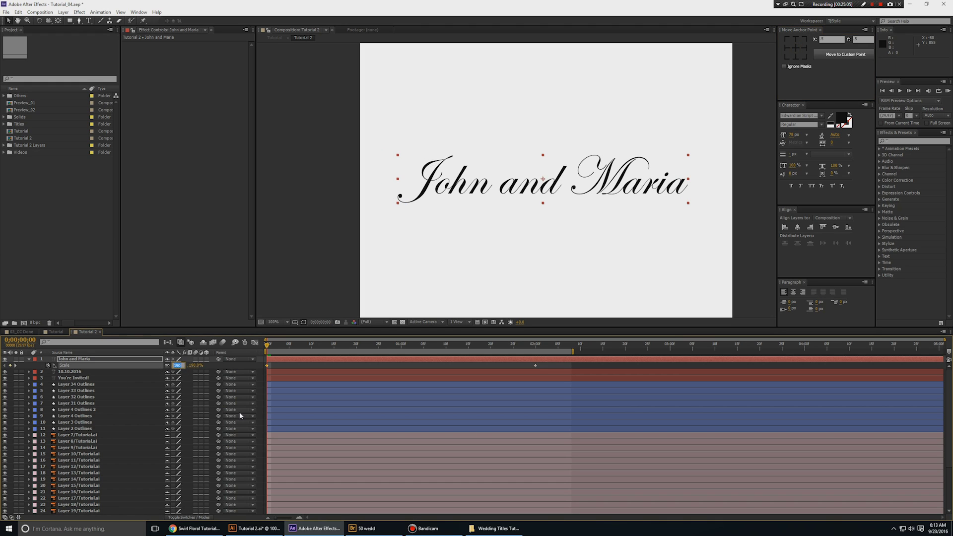
pyautogui.hotkey('shift', 'Down')
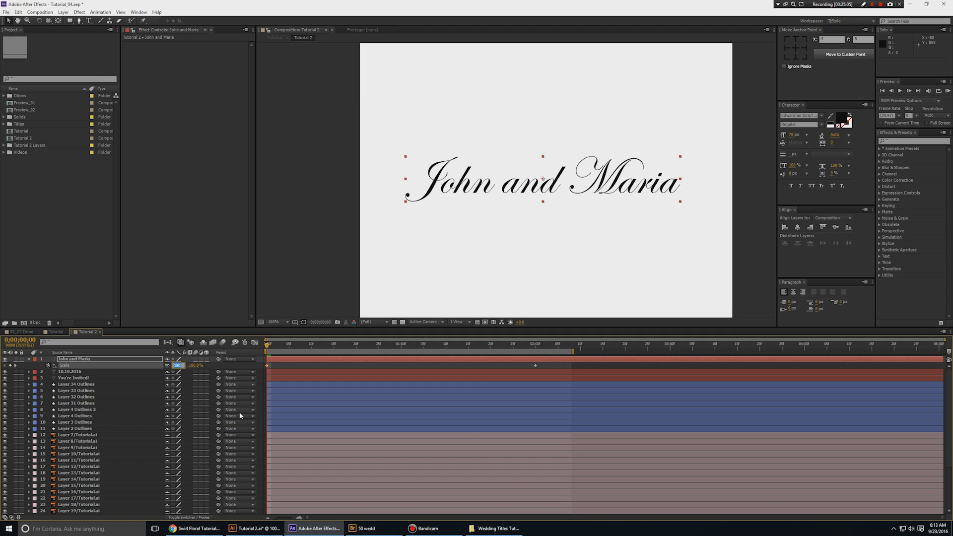
pyautogui.click(291, 367)
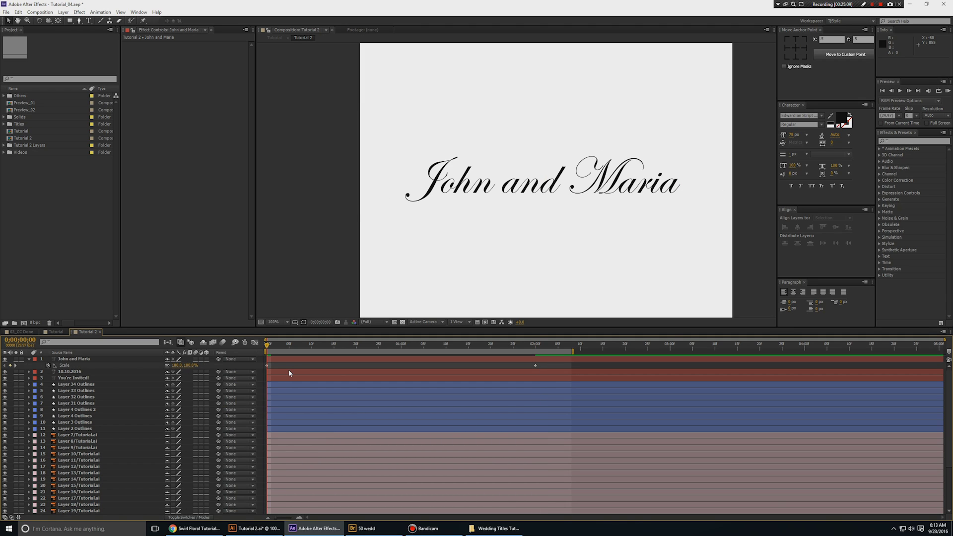
pyautogui.press('KP_0')
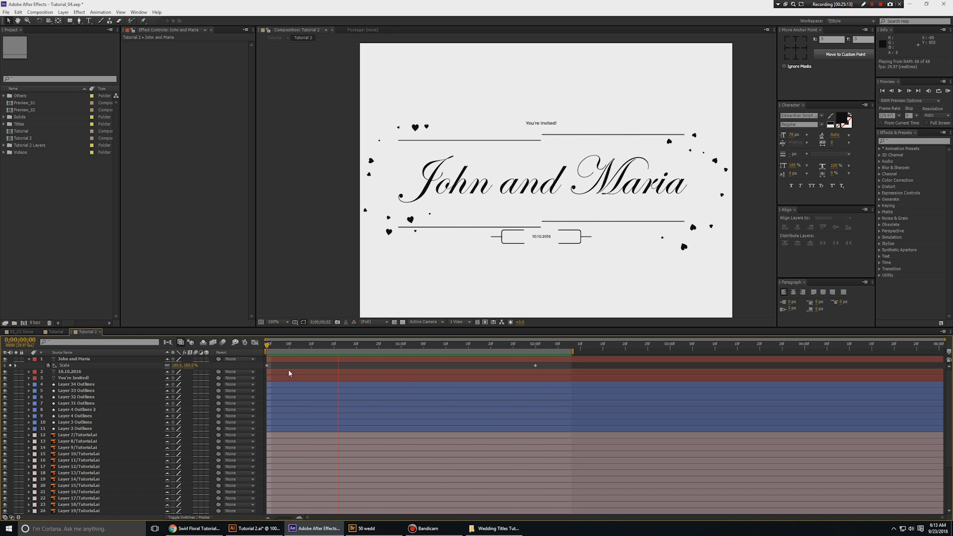
pyautogui.press('space')
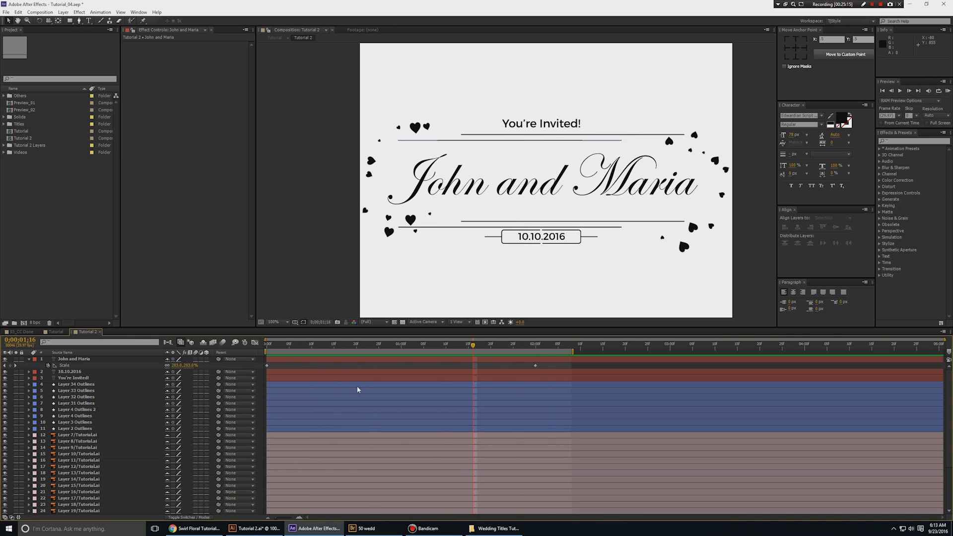
pyautogui.click(83, 360)
# Keyframe the title's Opacity at 100% at 0;00;01;05.
pyautogui.press('k')
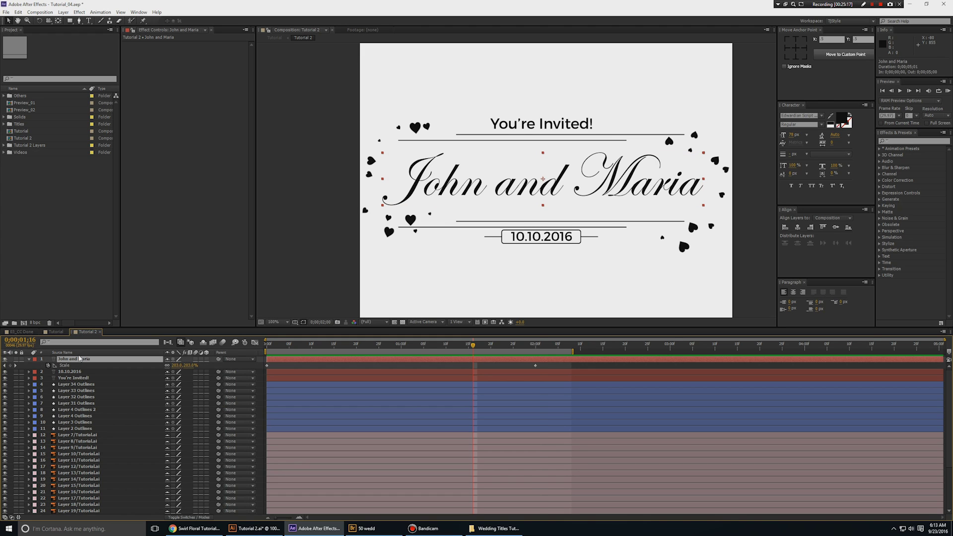
pyautogui.hotkey('shift', 't')
pyautogui.click(48, 372)
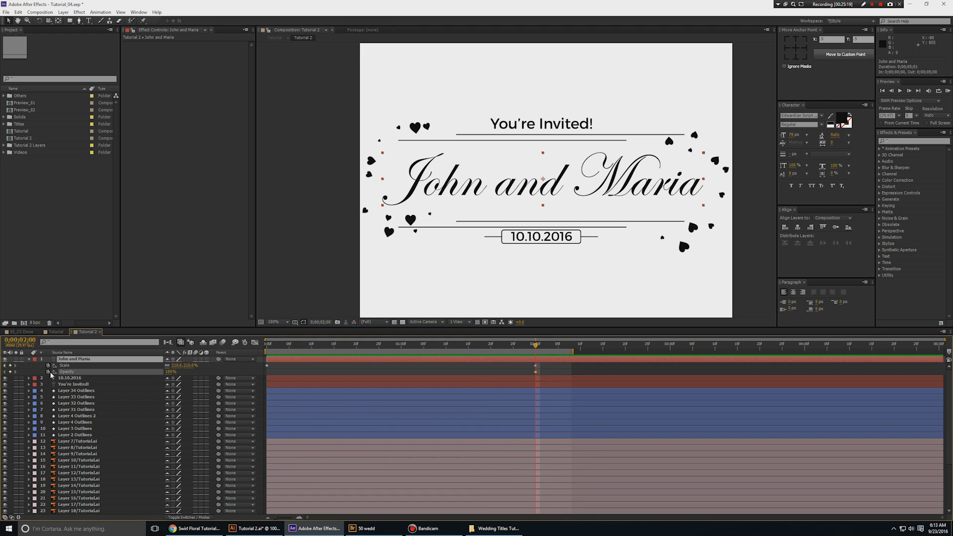
pyautogui.press('Home')
pyautogui.click(534, 346)
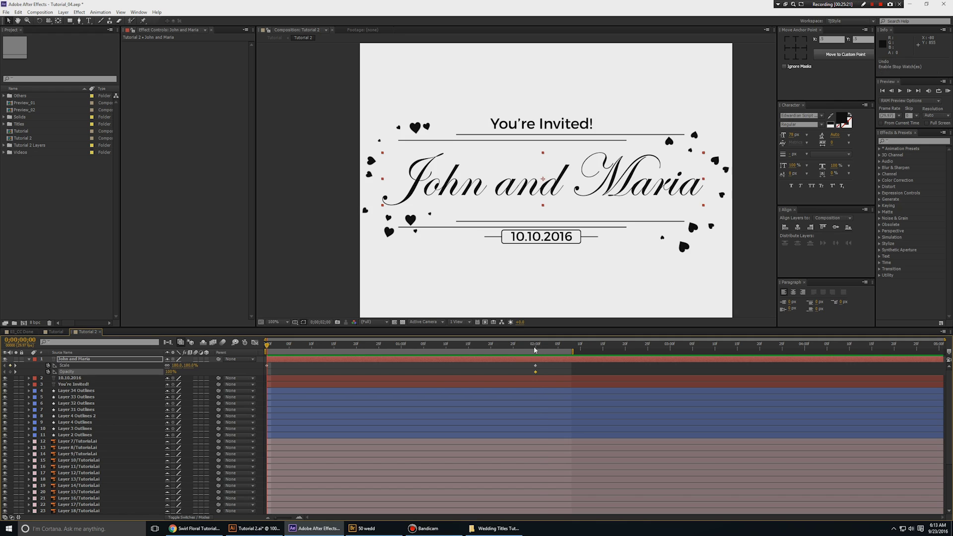
pyautogui.hotkey('ctrl', 'z')
pyautogui.moveTo(535, 347); pyautogui.dragTo(424, 350)
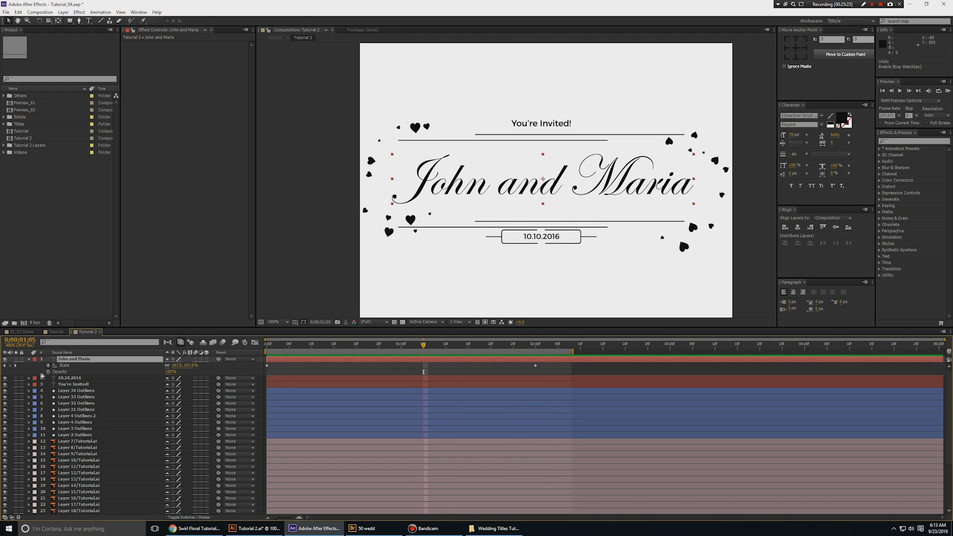
pyautogui.click(48, 372)
# Set the title's Opacity to 0% at 0;00;00;00 and preview the fade-in.
pyautogui.press('Home')
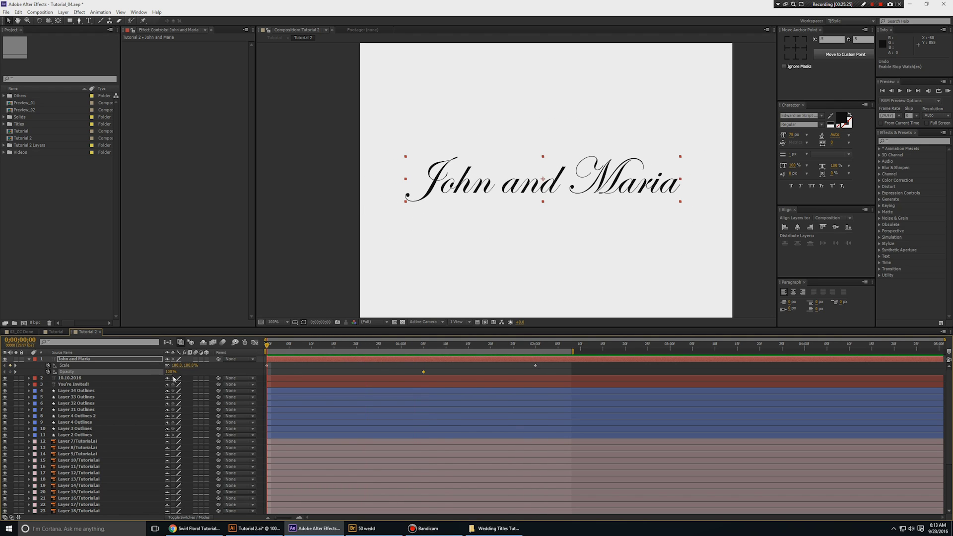
pyautogui.moveTo(170, 371); pyautogui.dragTo(10, 383)
pyautogui.press('space')
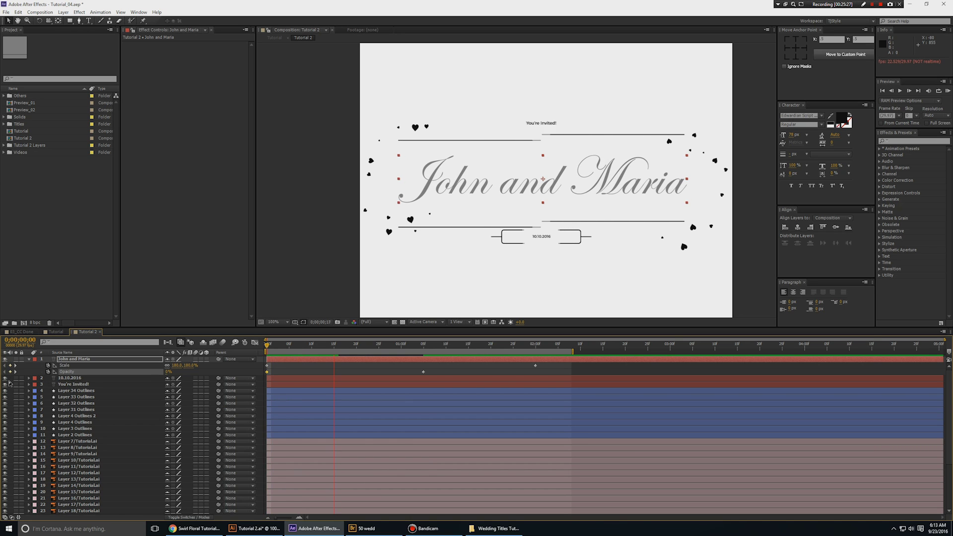
pyautogui.press('KP_0')
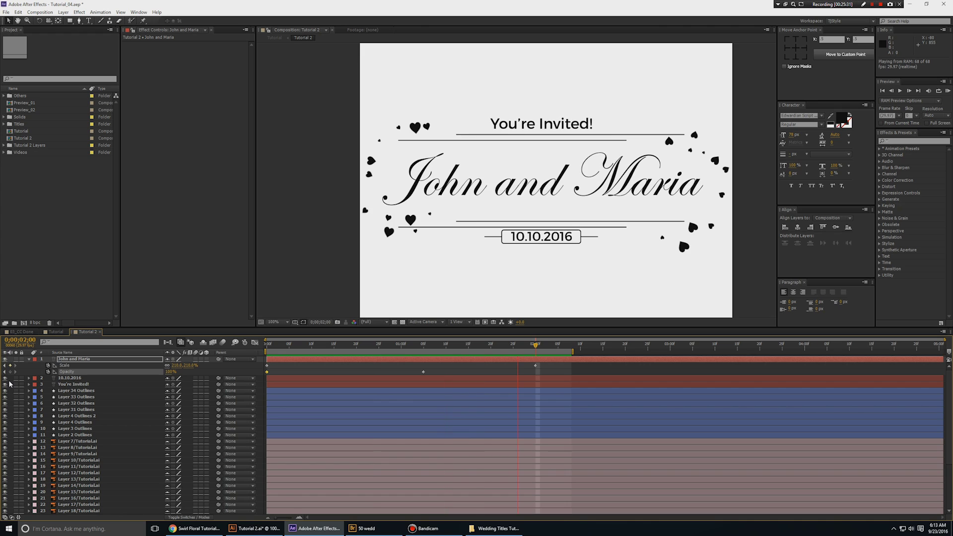
pyautogui.press('space')
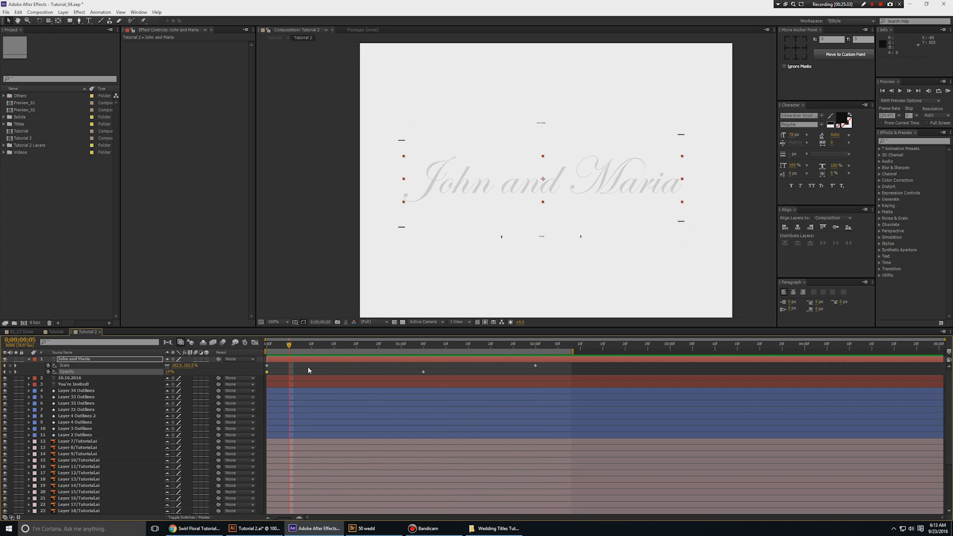
pyautogui.click(308, 367)
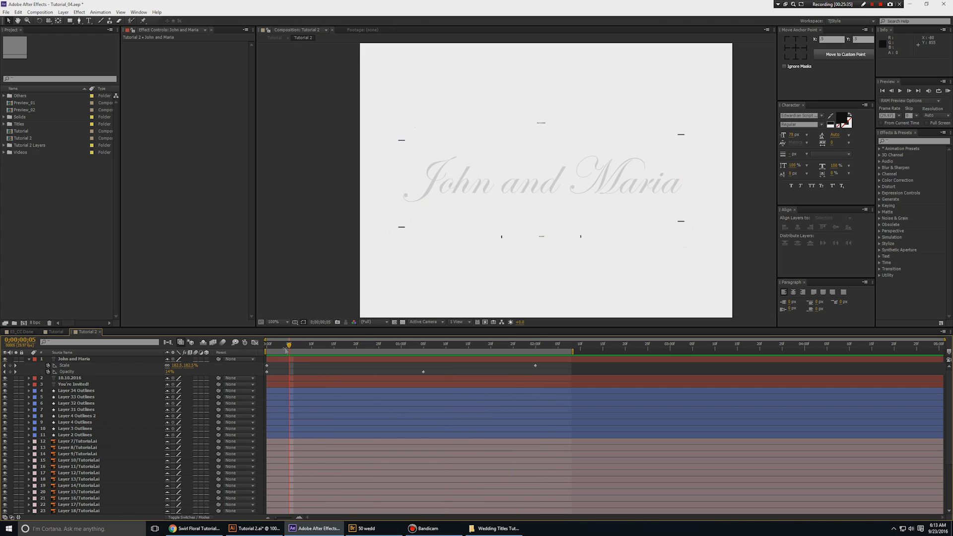
# Select the Scale keyframes of the three top text layers.
pyautogui.press('u')
pyautogui.press('KP_0')
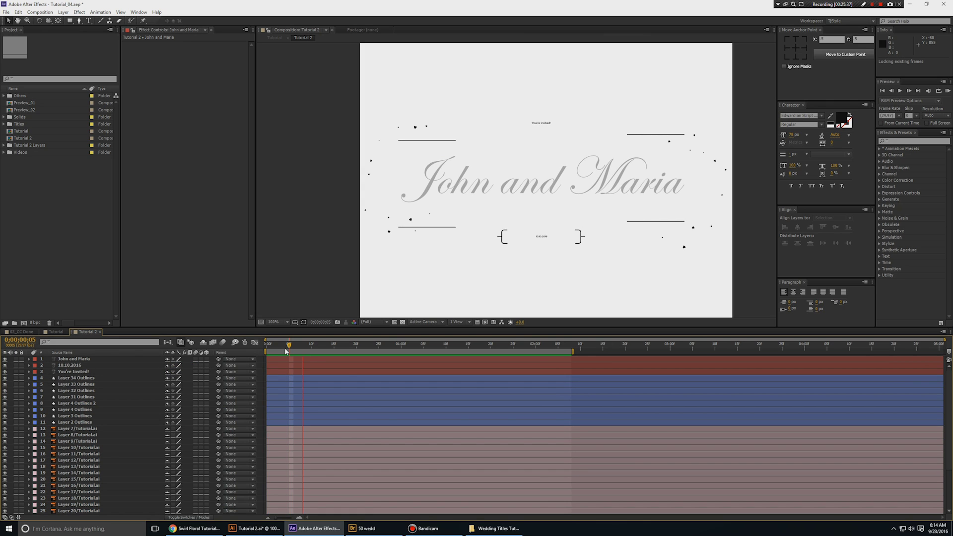
pyautogui.press('space')
pyautogui.click(82, 359)
pyautogui.keyDown('shift'); pyautogui.click(88, 371); pyautogui.keyUp('shift')
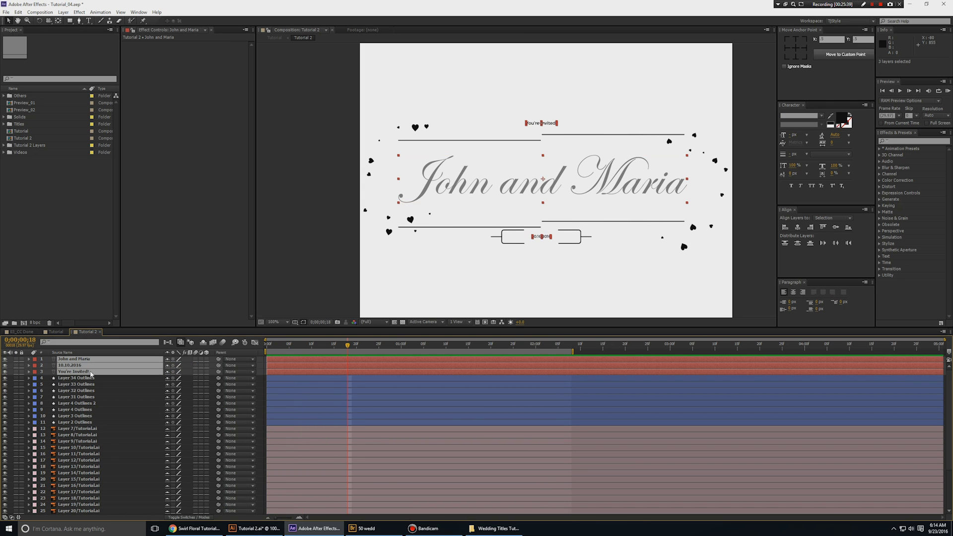
pyautogui.press('u')
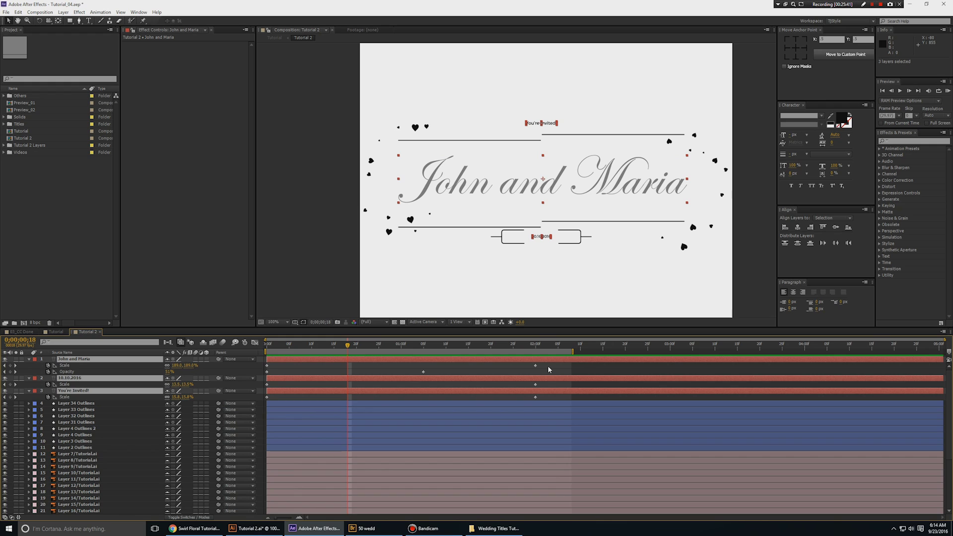
pyautogui.moveTo(556, 364); pyautogui.dragTo(255, 392)
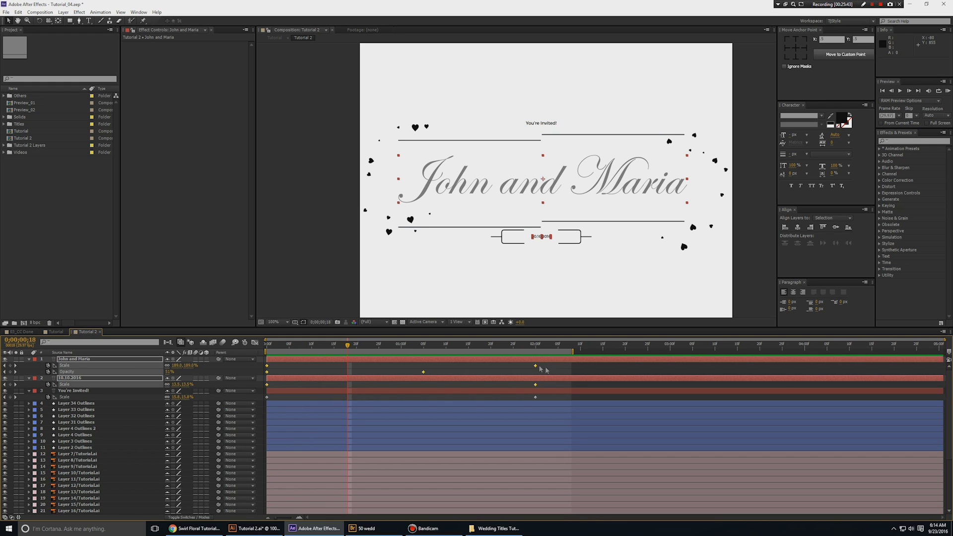
pyautogui.moveTo(548, 367); pyautogui.dragTo(247, 408)
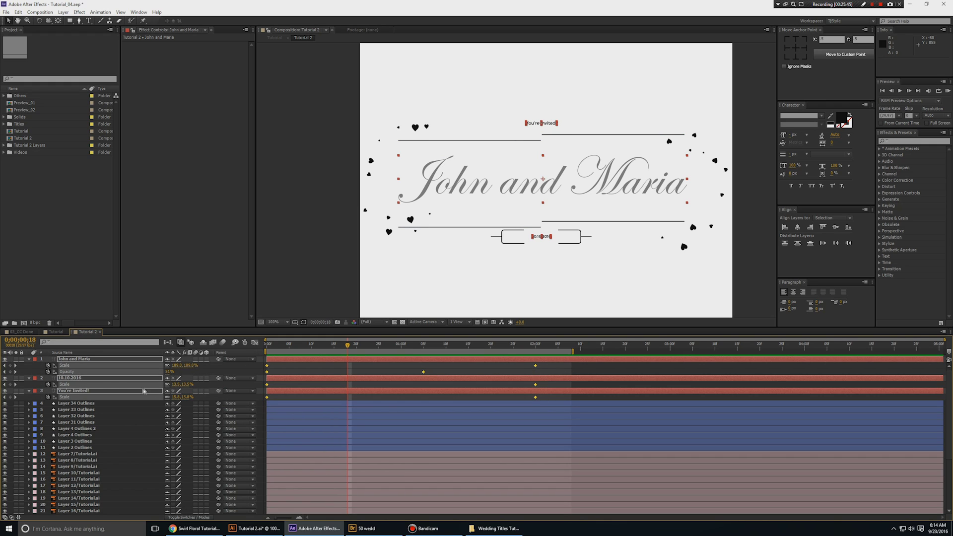
# Apply Easy Ease in the Graph Editor, pull the influence handles left, and preview.
pyautogui.click(256, 342)
pyautogui.moveTo(585, 452); pyautogui.dragTo(131, 358)
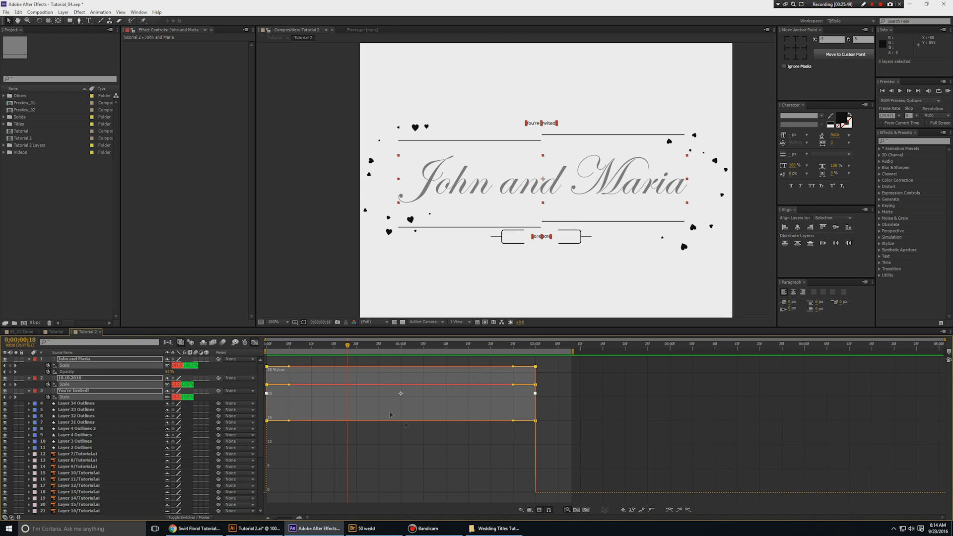
pyautogui.press('F9')
pyautogui.moveTo(364, 489); pyautogui.dragTo(273, 492)
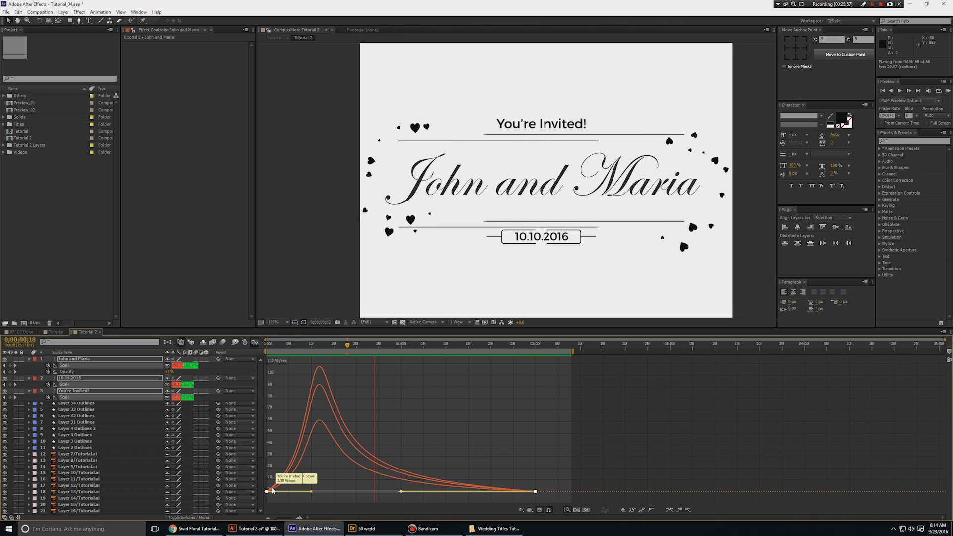
pyautogui.press('space')
pyautogui.click(255, 343)
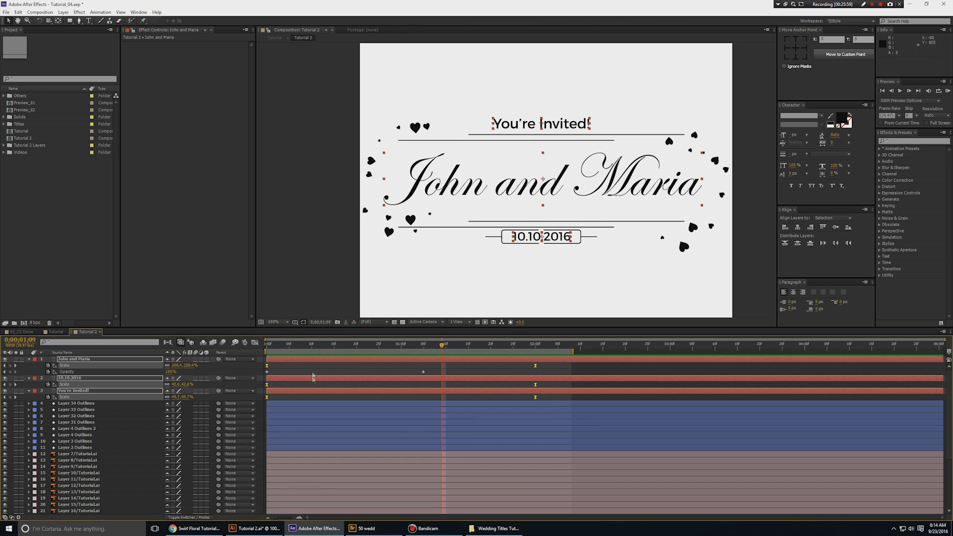
pyautogui.click(313, 371)
pyautogui.press('u')
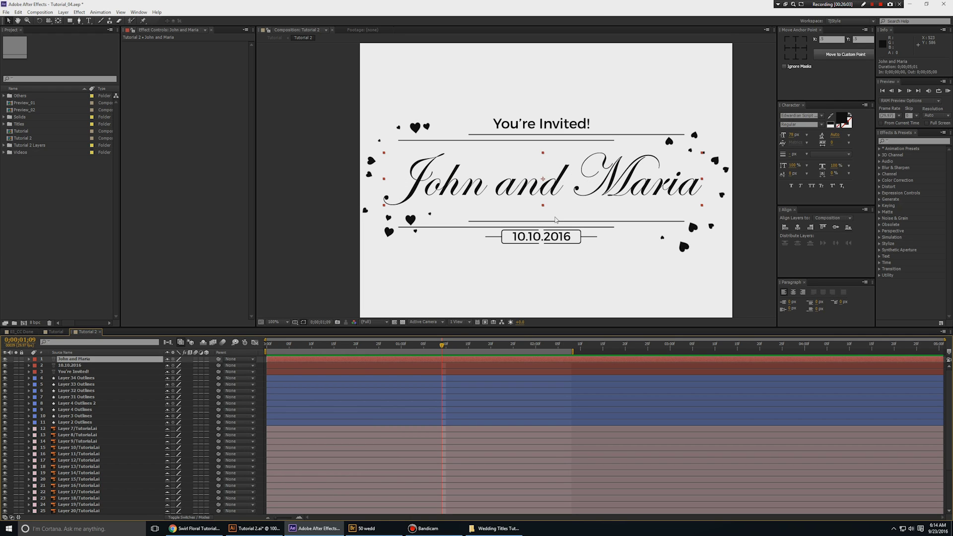
# Draw a rectangle mask around John and Maria and keyframe Mask Path at 0;00;01;05.
pyautogui.click(71, 21)
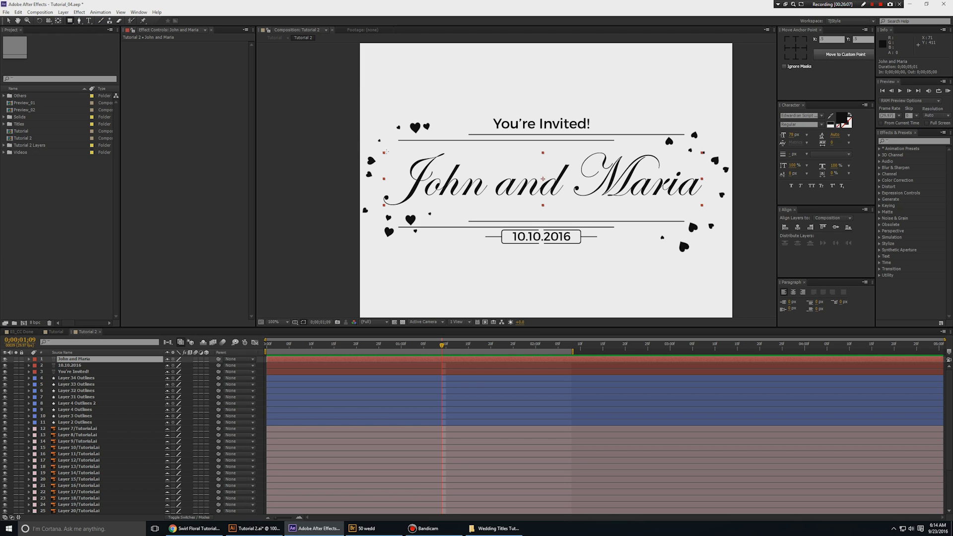
pyautogui.moveTo(373, 147); pyautogui.dragTo(720, 222)
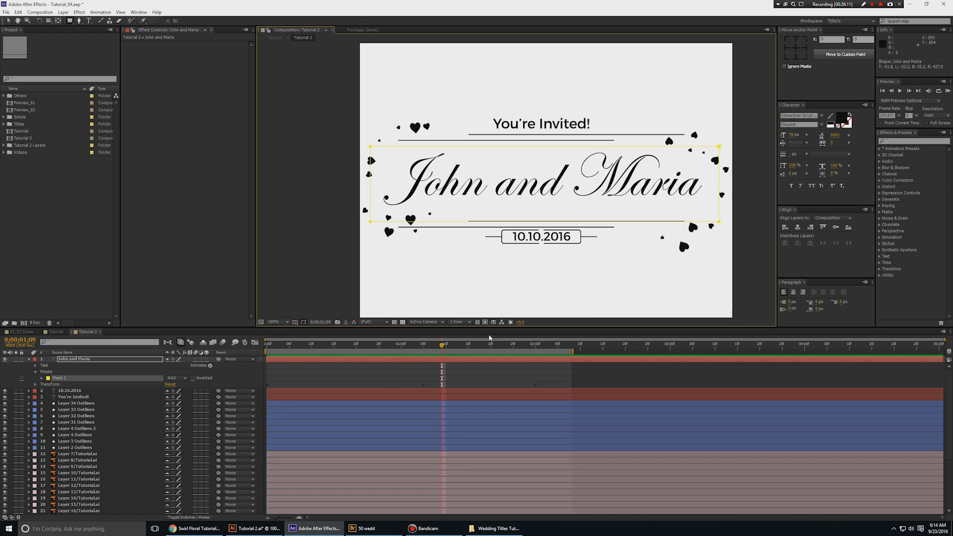
pyautogui.press('v')
pyautogui.click(425, 346)
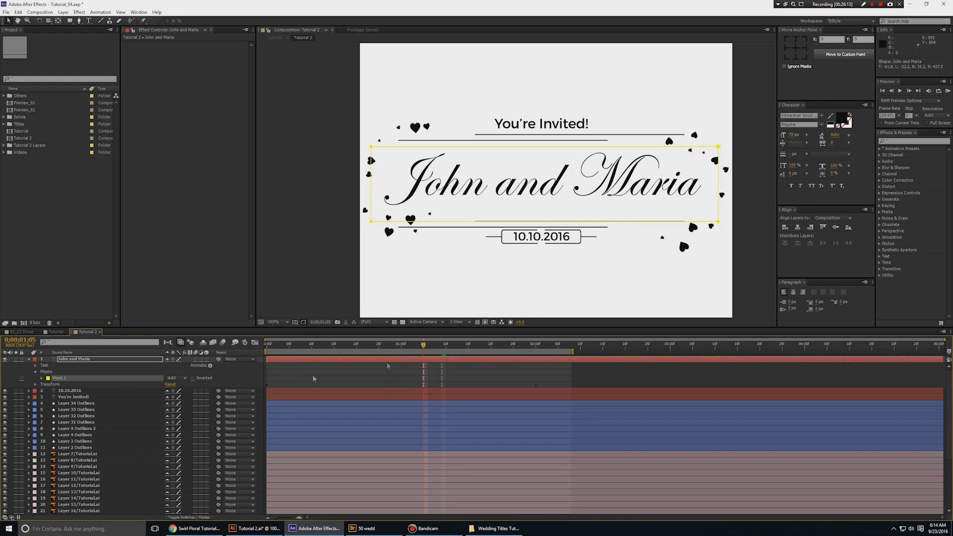
pyautogui.press('m')
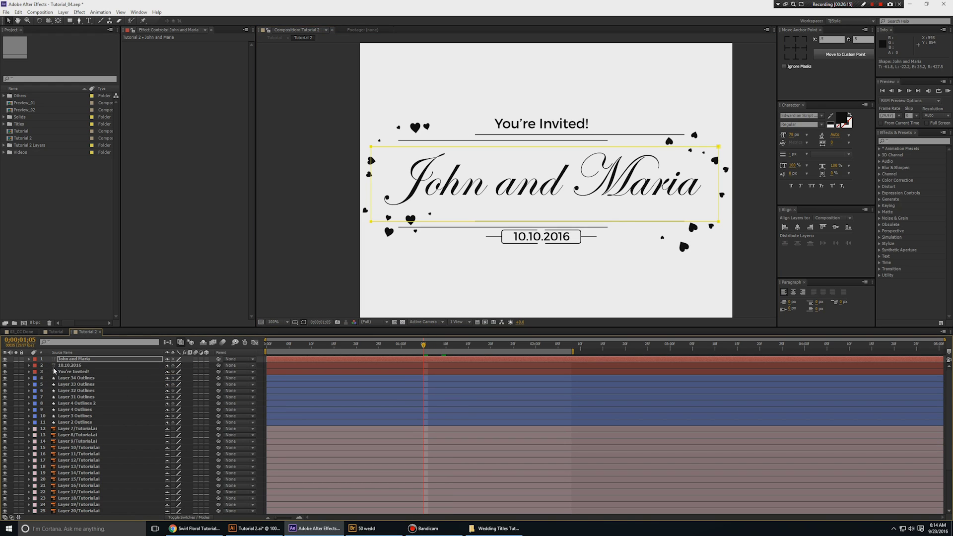
pyautogui.click(54, 371)
# At the comp start, move the whole mask left off the title text.
pyautogui.press('Home')
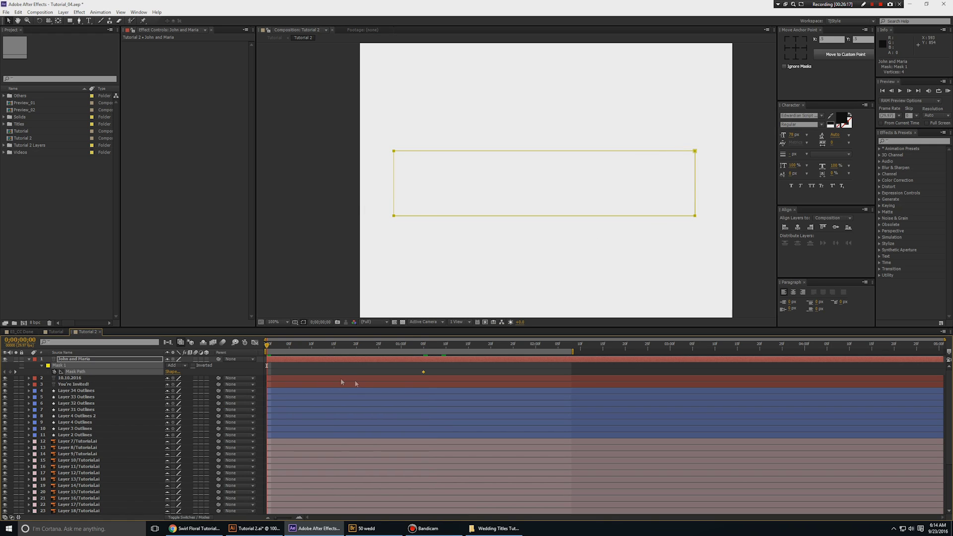
pyautogui.doubleClick(444, 151)
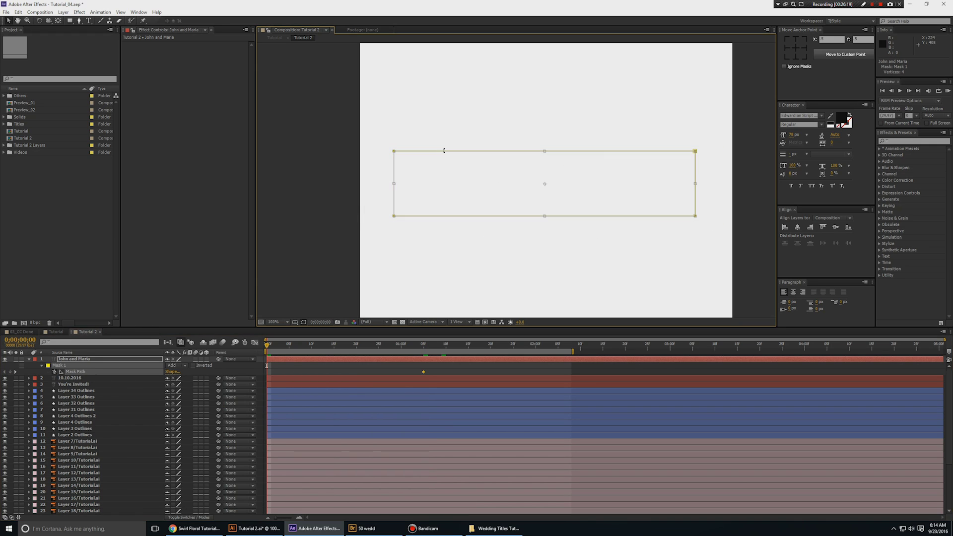
pyautogui.scroll(-2, 512, 185)
pyautogui.moveTo(566, 194); pyautogui.dragTo(381, 184)
# Ease the Mask Path keyframes so the wipe decelerates strongly, then preview.
pyautogui.click(423, 372)
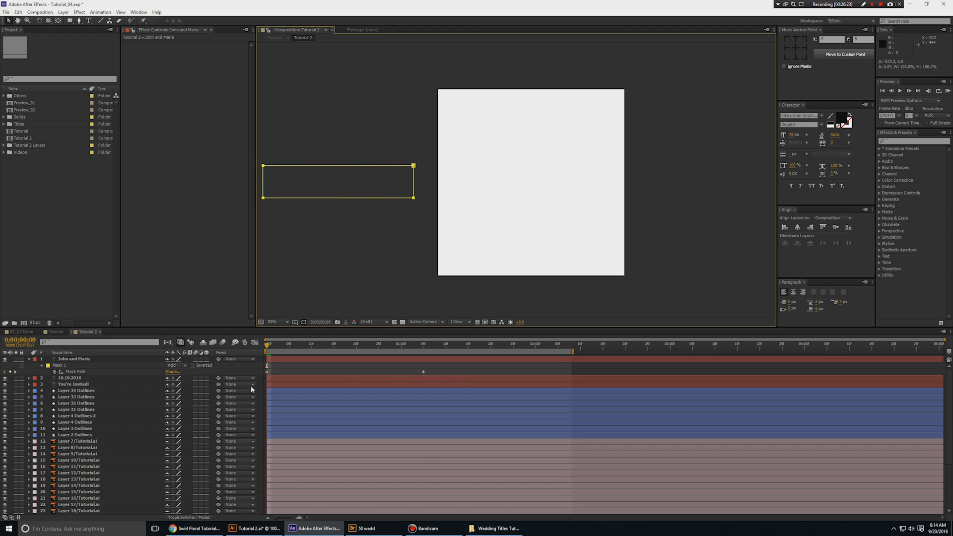
pyautogui.click(254, 344)
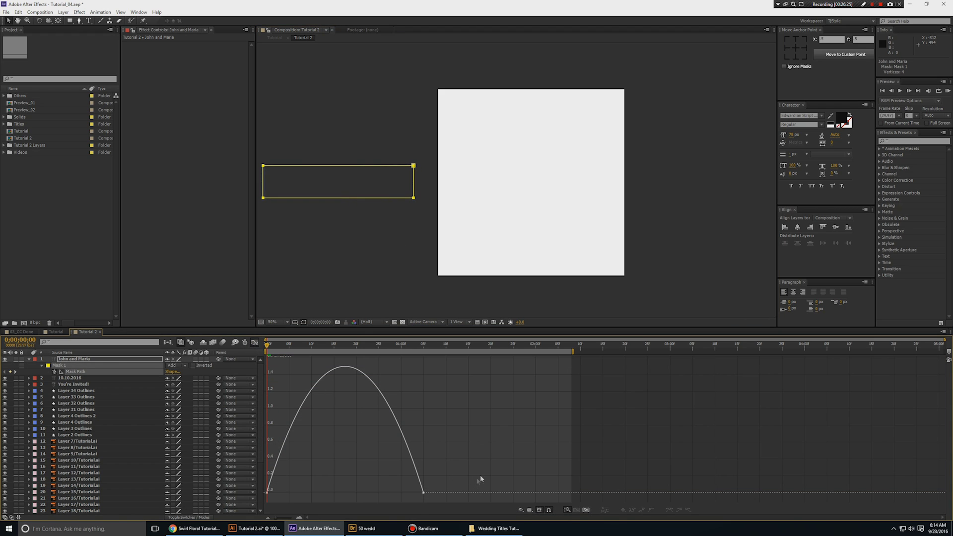
pyautogui.moveTo(481, 476); pyautogui.dragTo(302, 493)
pyautogui.click(254, 343)
pyautogui.press('.')
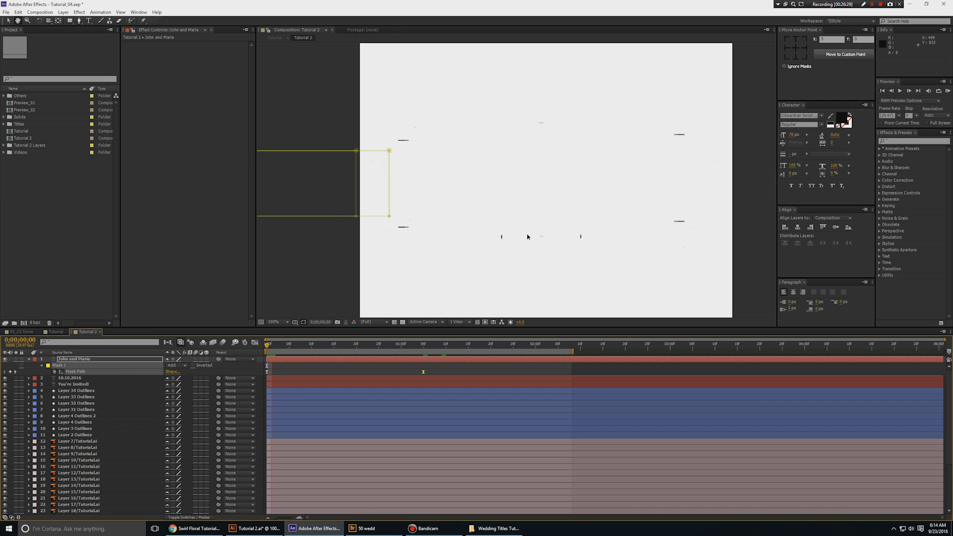
pyautogui.press('space')
pyautogui.click(455, 373)
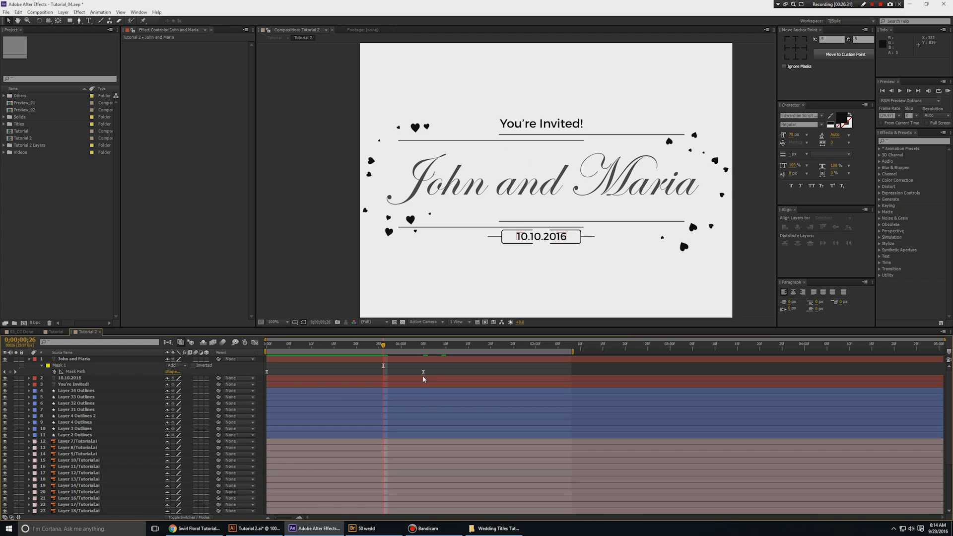
pyautogui.click(424, 372)
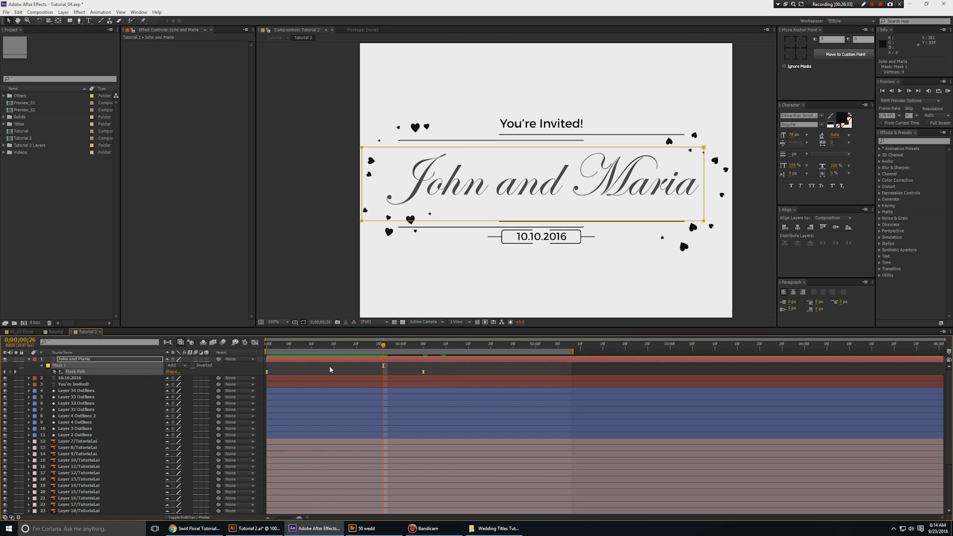
pyautogui.press('F9')
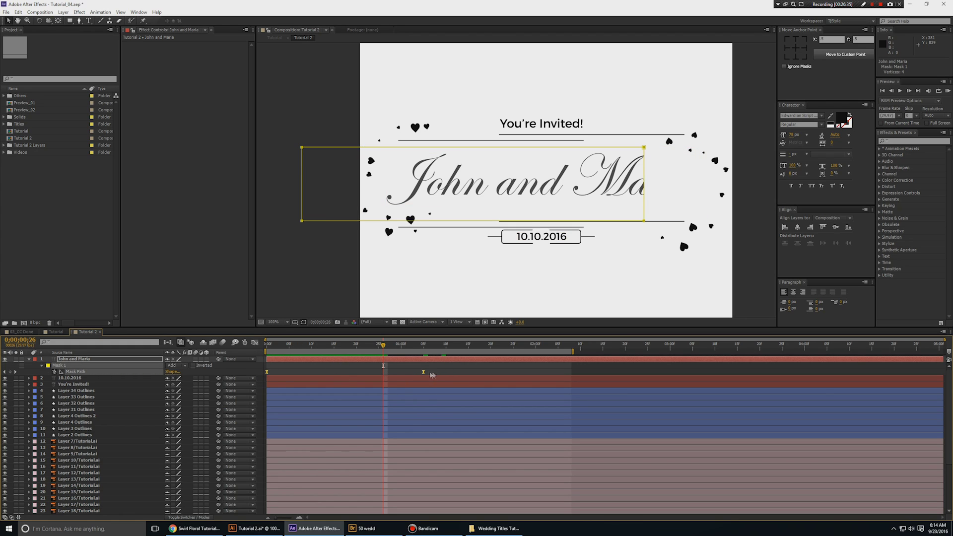
pyautogui.click(430, 372)
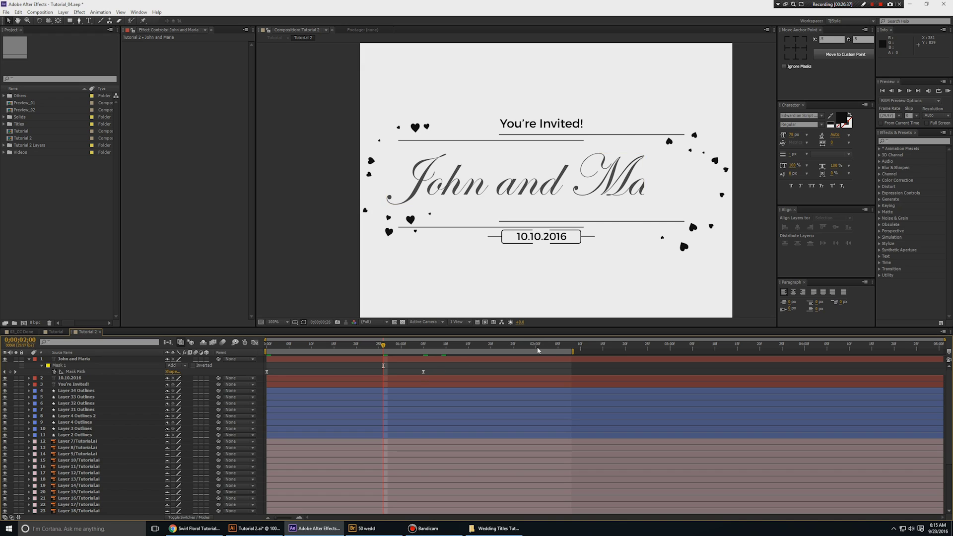
# Move the end Mask Path keyframe to 2 seconds and check the reveal.
pyautogui.click(537, 351)
pyautogui.click(425, 372)
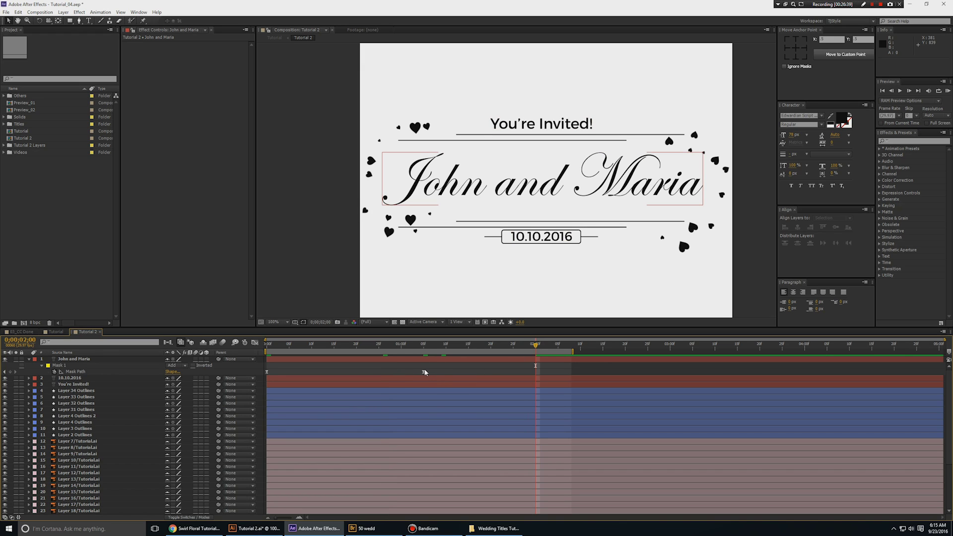
pyautogui.moveTo(424, 372); pyautogui.dragTo(537, 374)
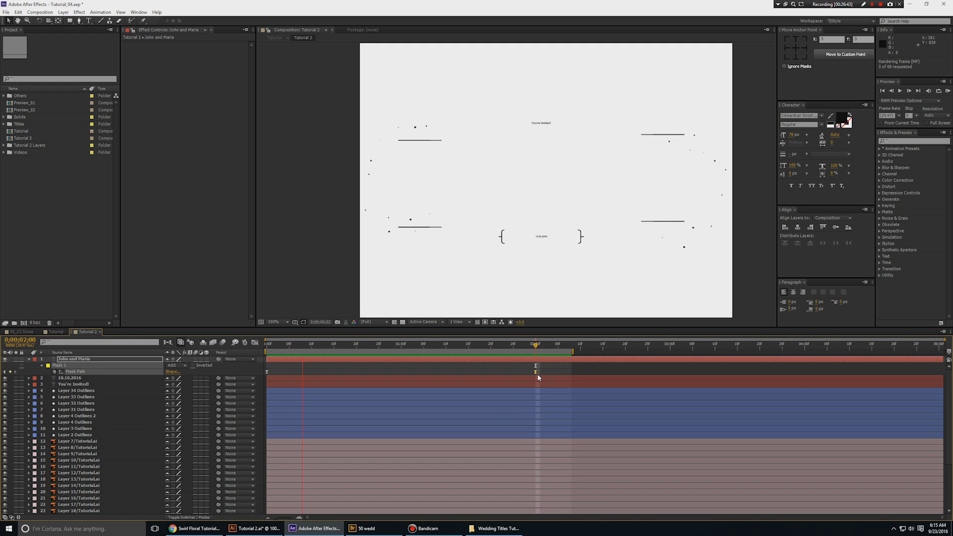
pyautogui.press('space')
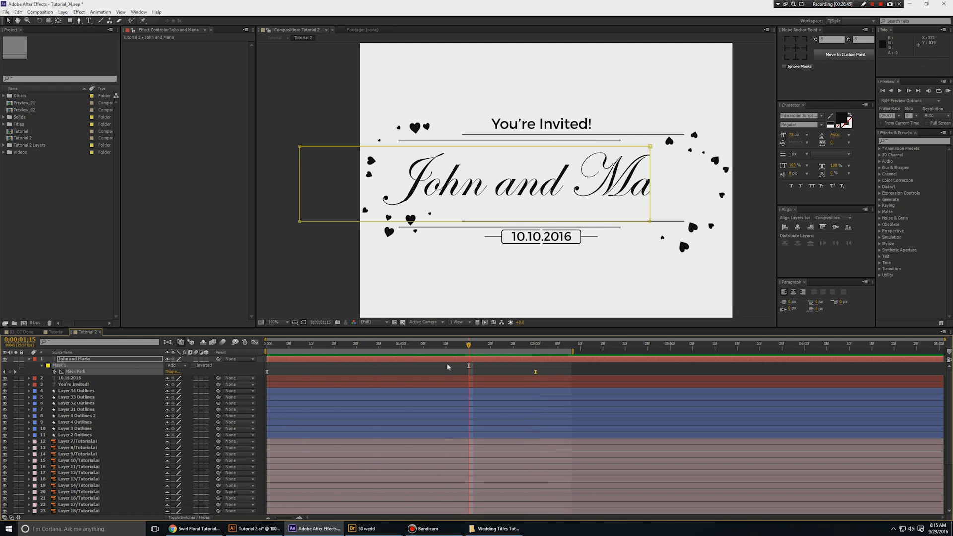
pyautogui.click(415, 348)
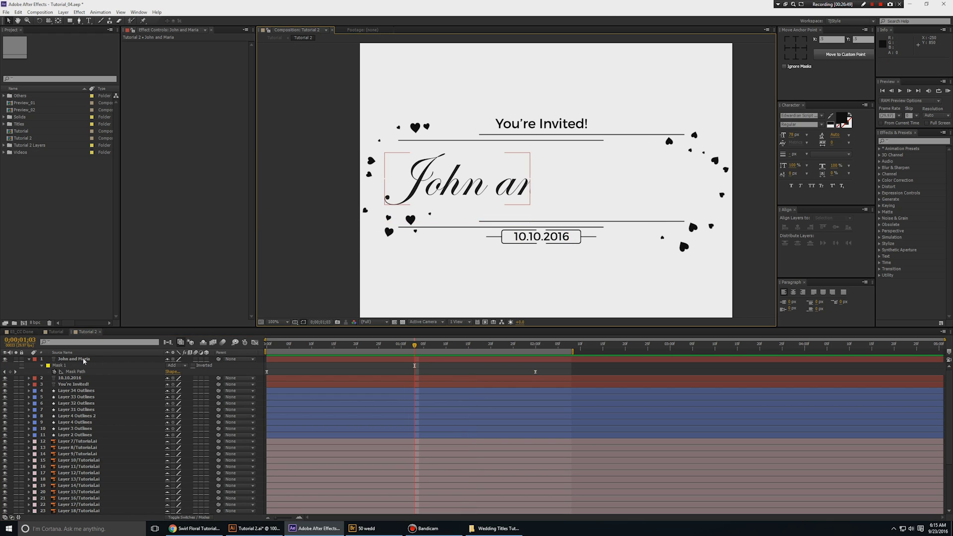
pyautogui.click(93, 366)
# Feather the title mask to 96 px and return to the Tutorial comp.
pyautogui.press('f')
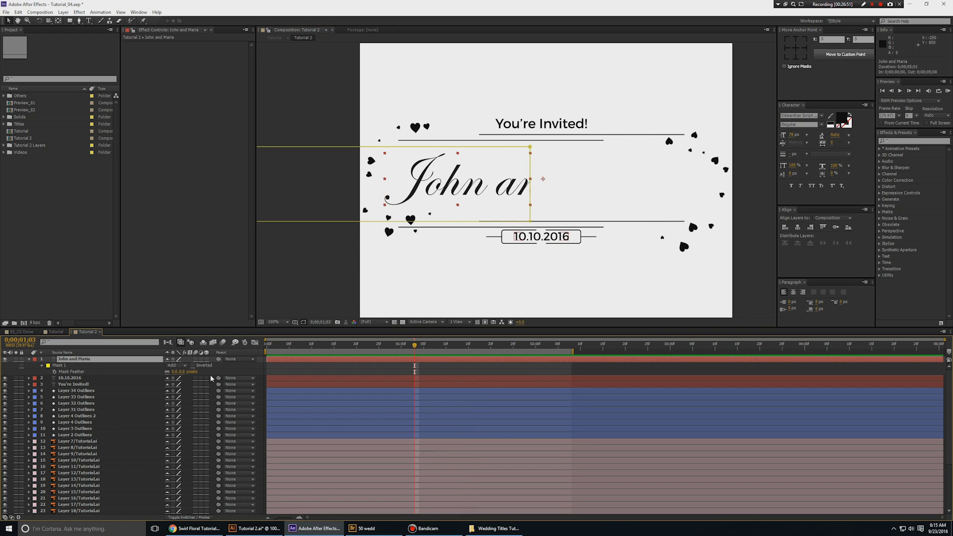
pyautogui.moveTo(179, 372); pyautogui.dragTo(216, 373)
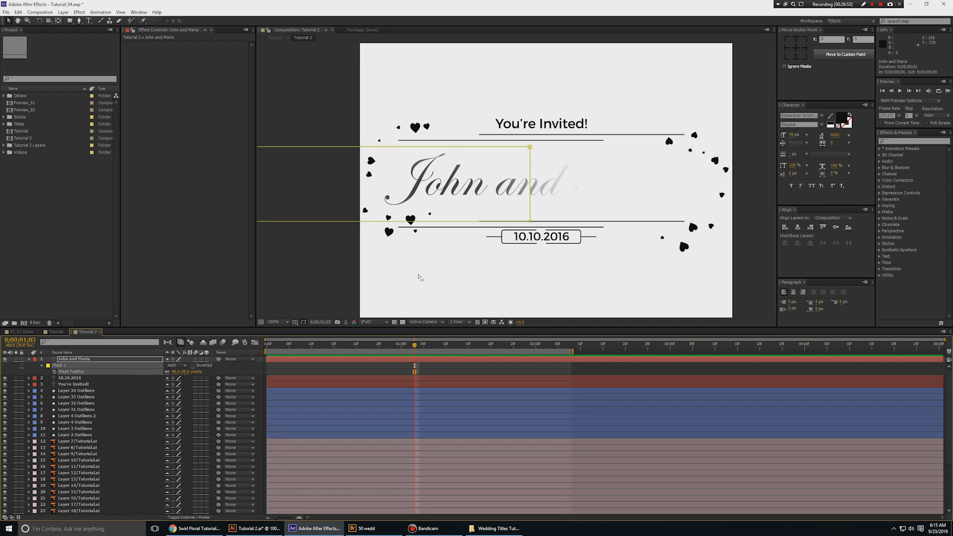
pyautogui.click(406, 292)
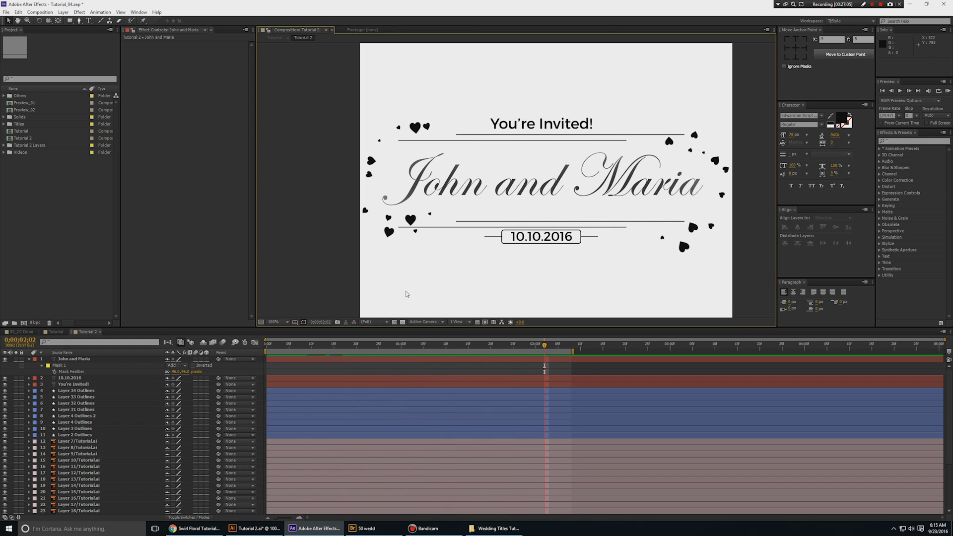
pyautogui.click(100, 332)
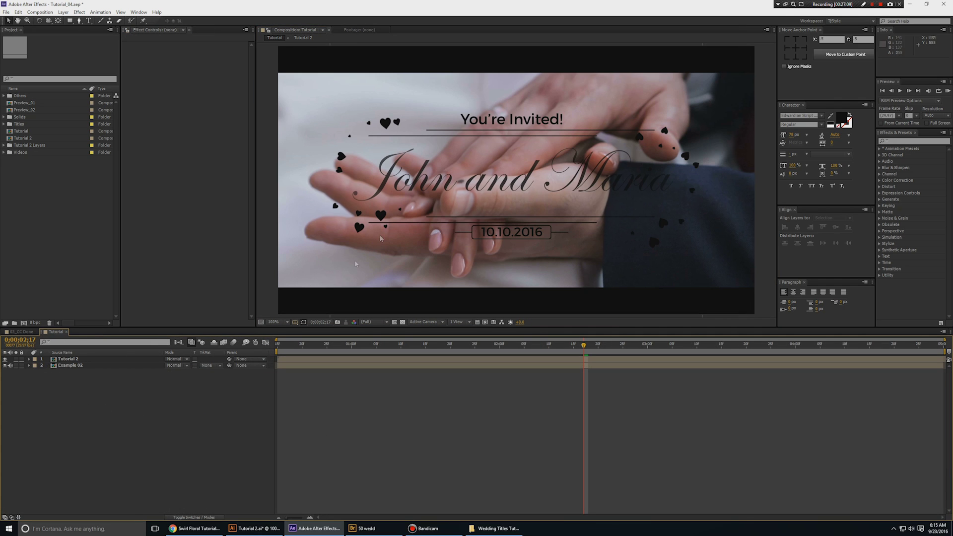
# Shrink Tutorial 2 to 55%, replace it with a fresh copy, and mute Example 02's audio.
pyautogui.click(492, 210)
pyautogui.press(',')
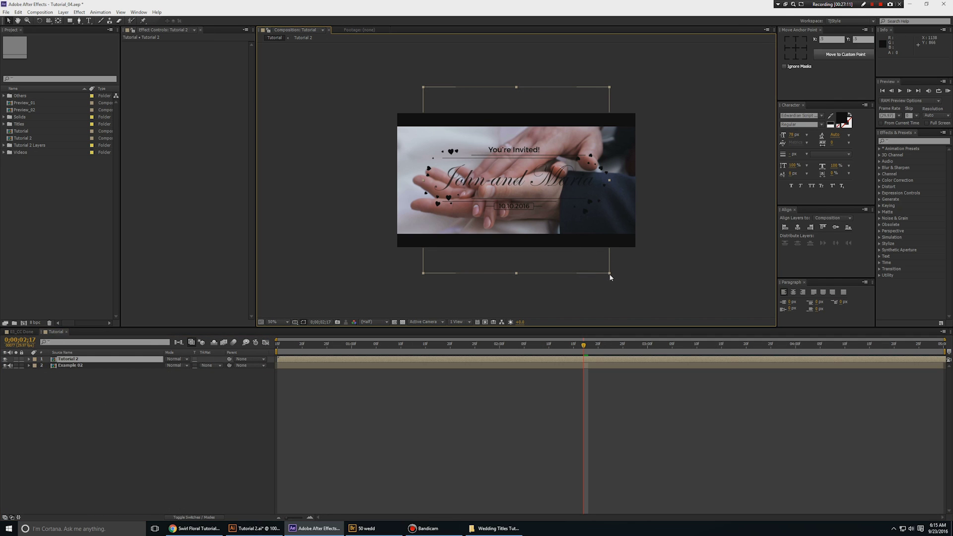
pyautogui.moveTo(609, 273); pyautogui.dragTo(568, 233)
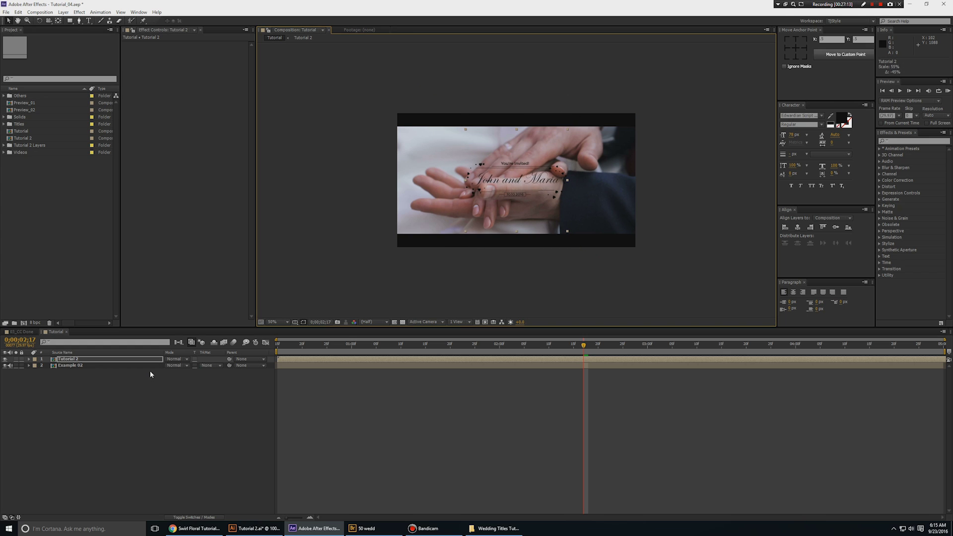
pyautogui.press('Delete')
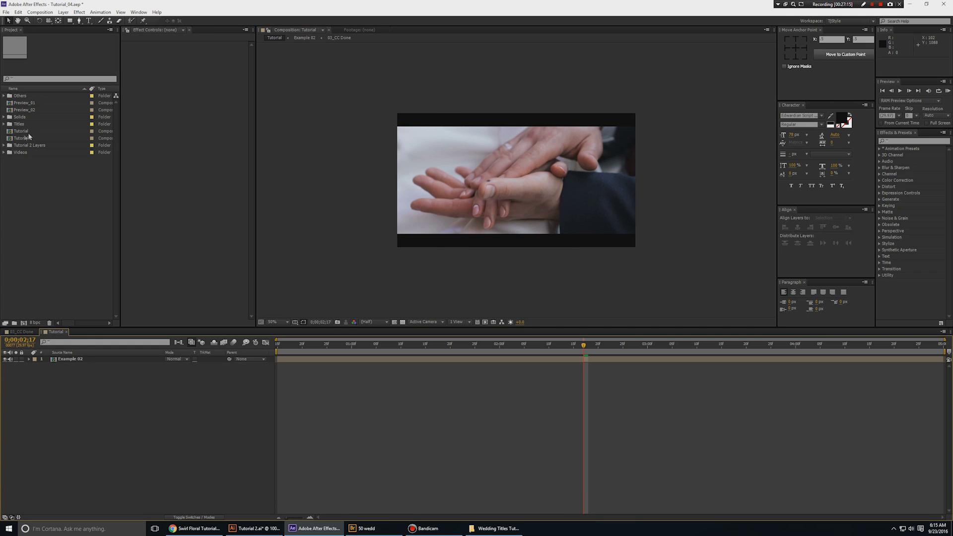
pyautogui.moveTo(28, 137); pyautogui.dragTo(90, 356)
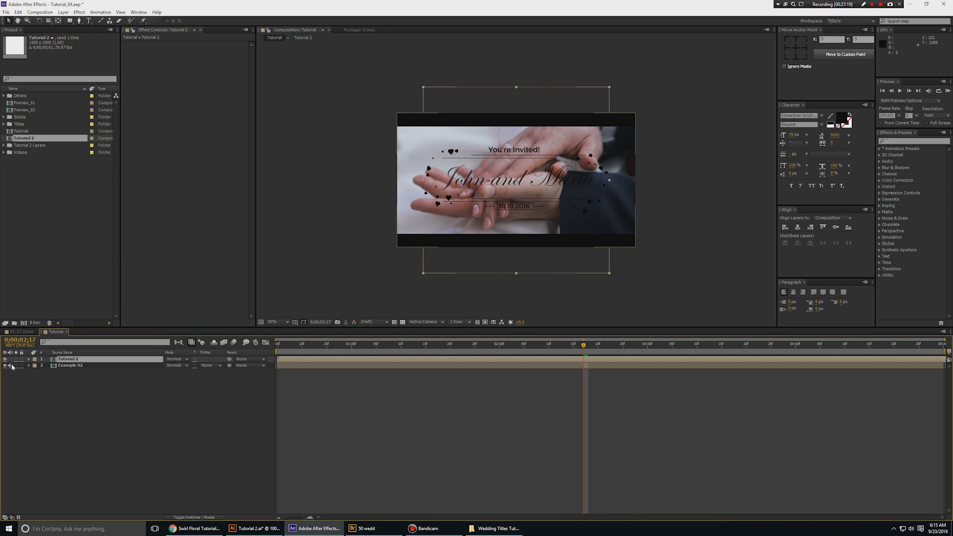
pyautogui.click(9, 366)
pyautogui.scroll(1, 551, 219)
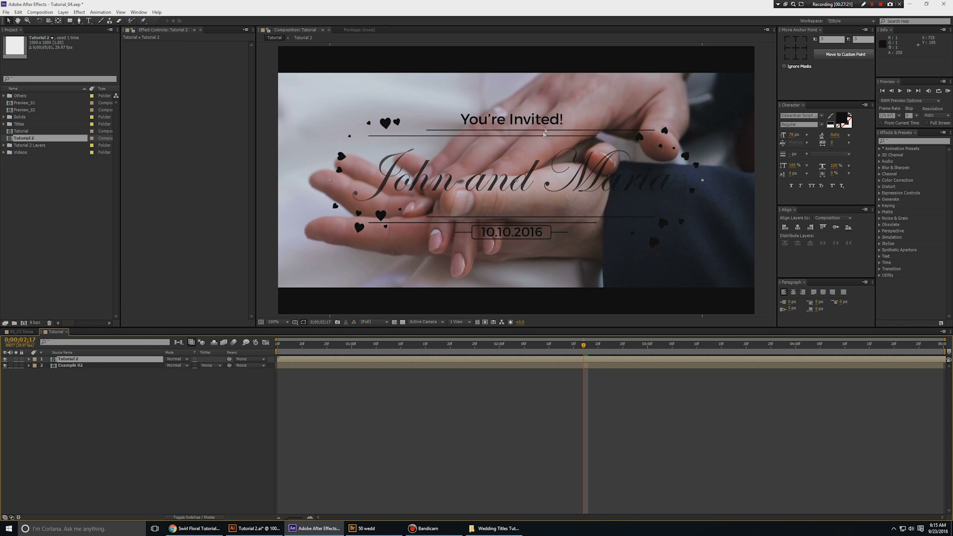
pyautogui.scroll(-1, 437, 137)
pyautogui.scroll(1, 435, 137)
# Scale the re-added Tutorial 2 title to about half size and inspect it up close.
pyautogui.press(',')
pyautogui.moveTo(611, 275); pyautogui.dragTo(570, 246)
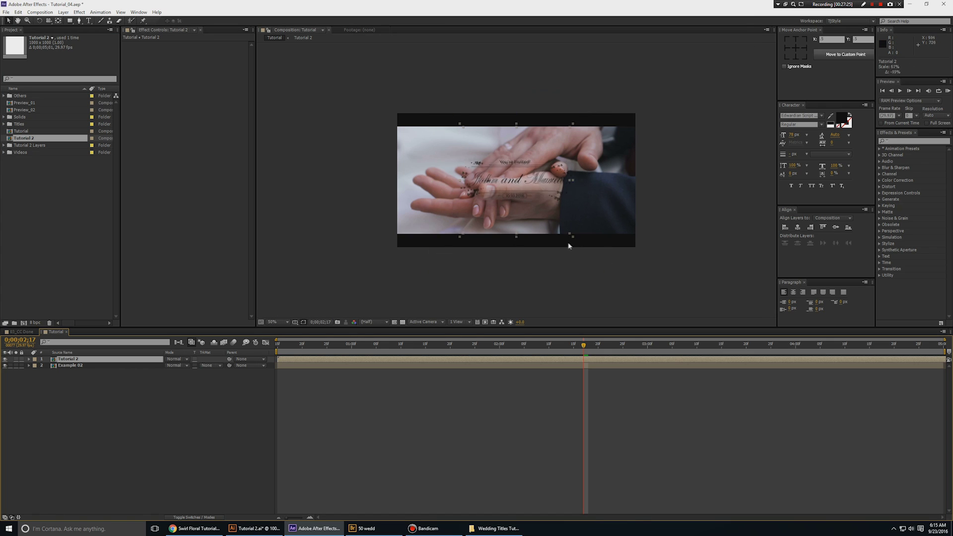
pyautogui.press('/')
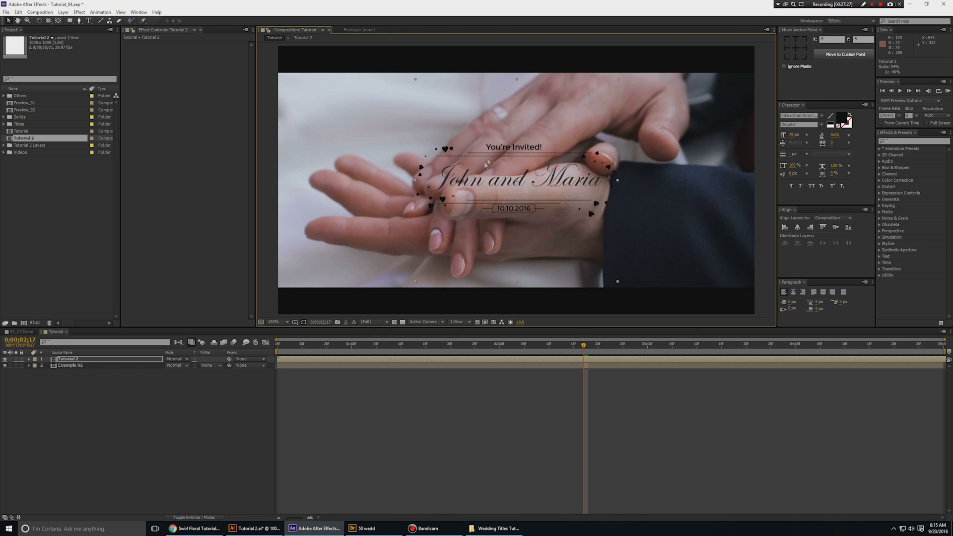
pyautogui.press('`')
pyautogui.press('.')
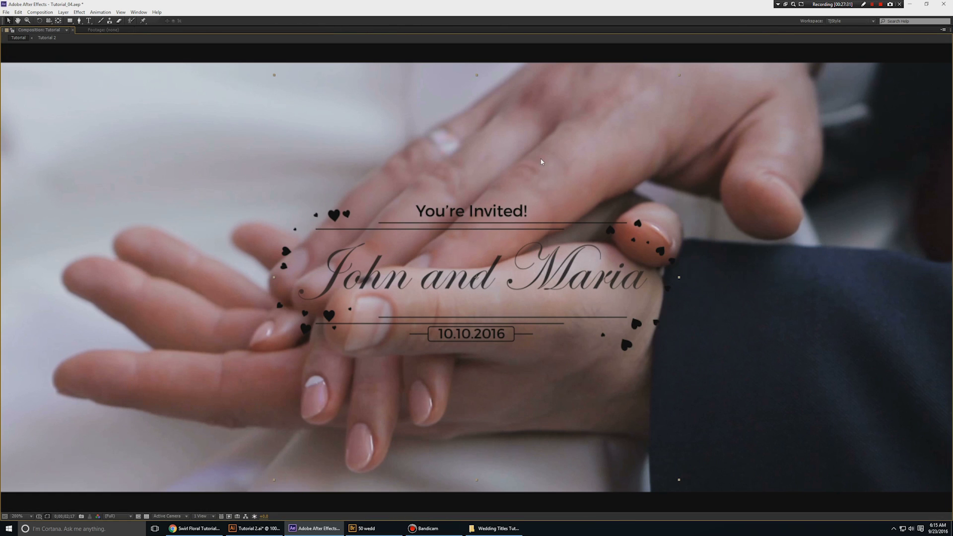
pyautogui.press(',')
pyautogui.press('`')
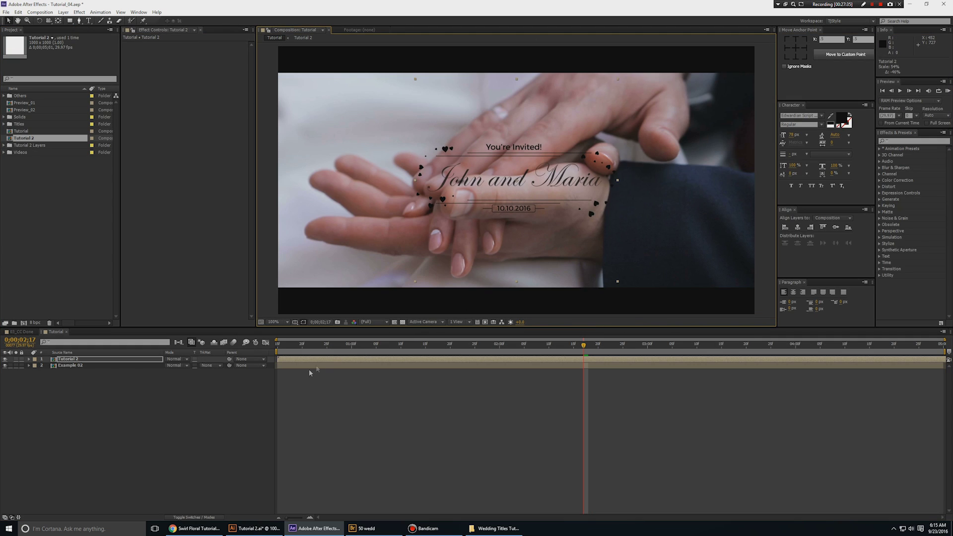
pyautogui.press('Home')
# Create a solid named 'Overlay' and place it beneath Tutorial 2.
pyautogui.click(142, 404)
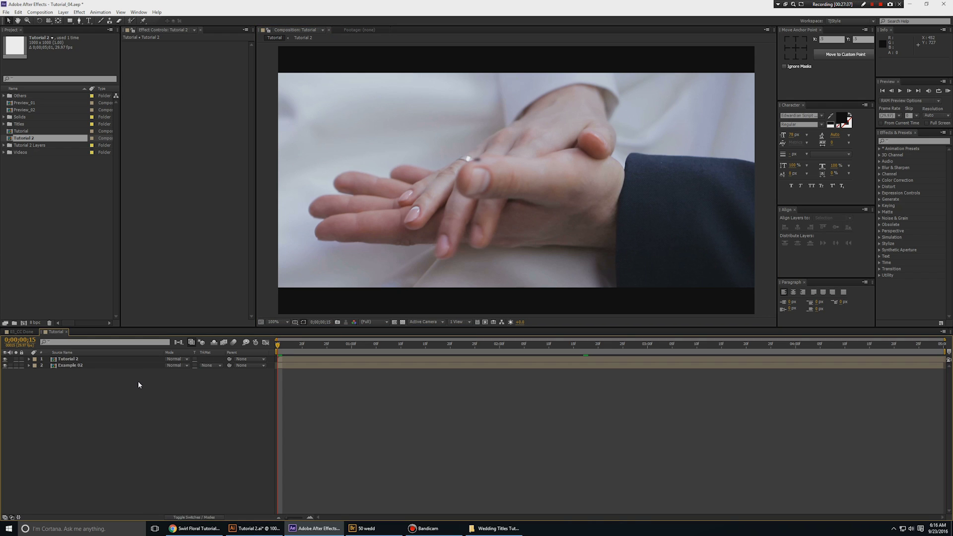
pyautogui.hotkey('ctrl', 'y')
pyautogui.write('Overlay')
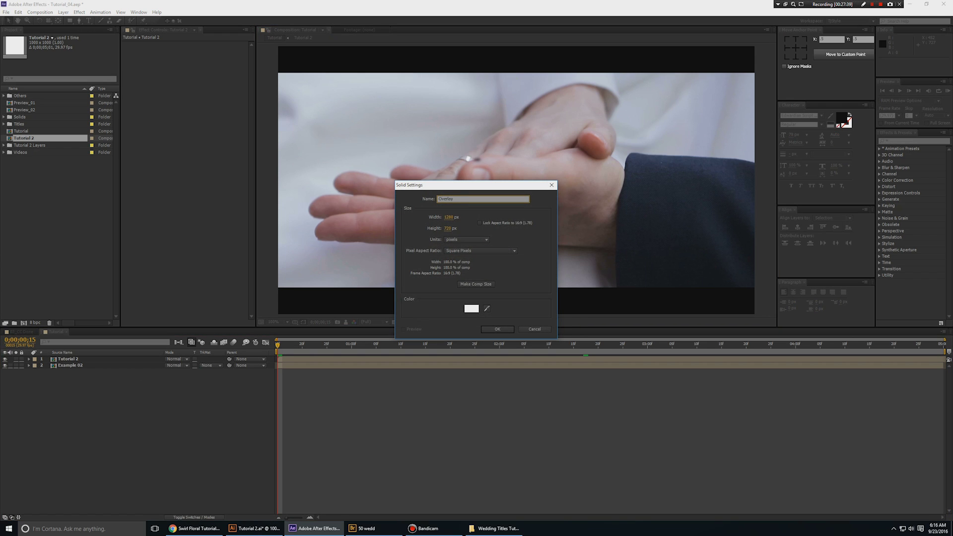
pyautogui.press('Return')
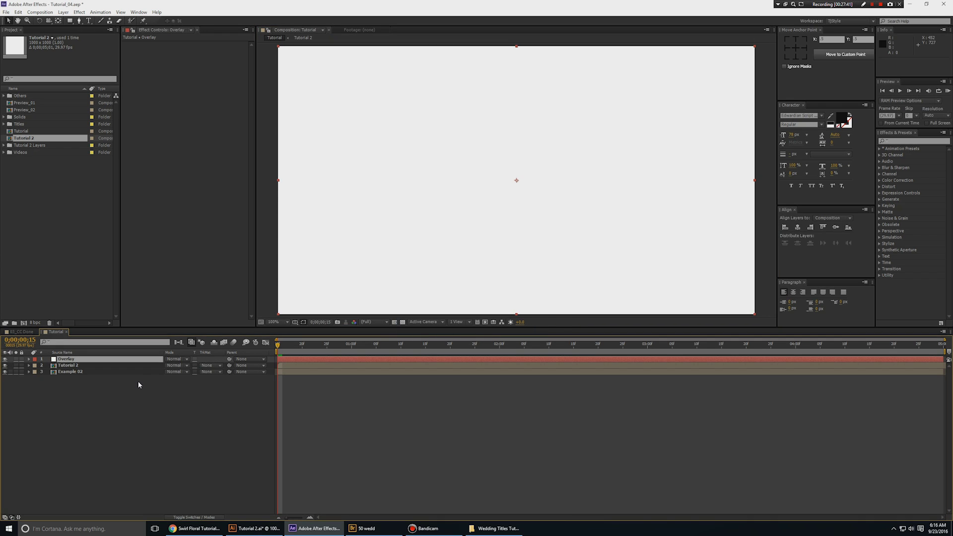
pyautogui.moveTo(81, 361); pyautogui.dragTo(78, 371)
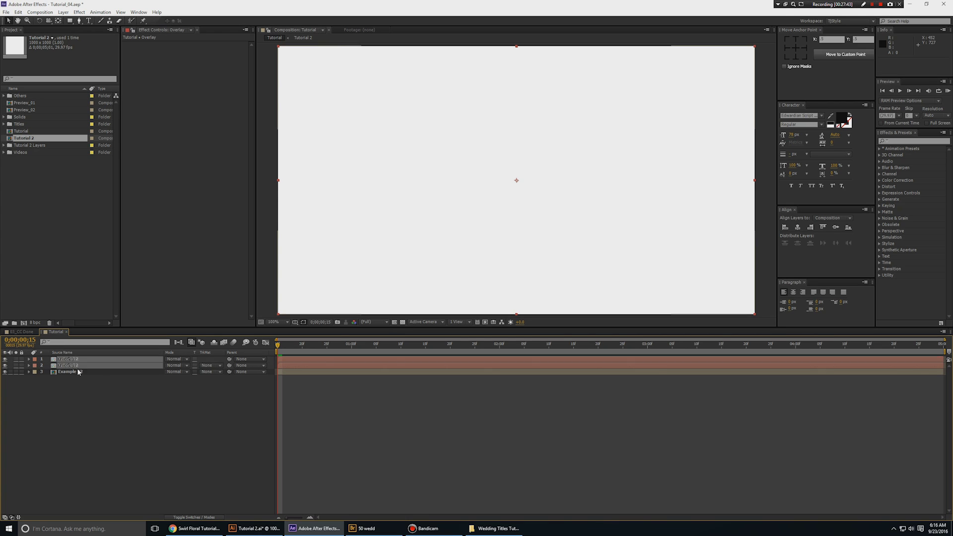
# Keyframe the Overlay's Opacity at 0% at the start of the comp.
pyautogui.press('t')
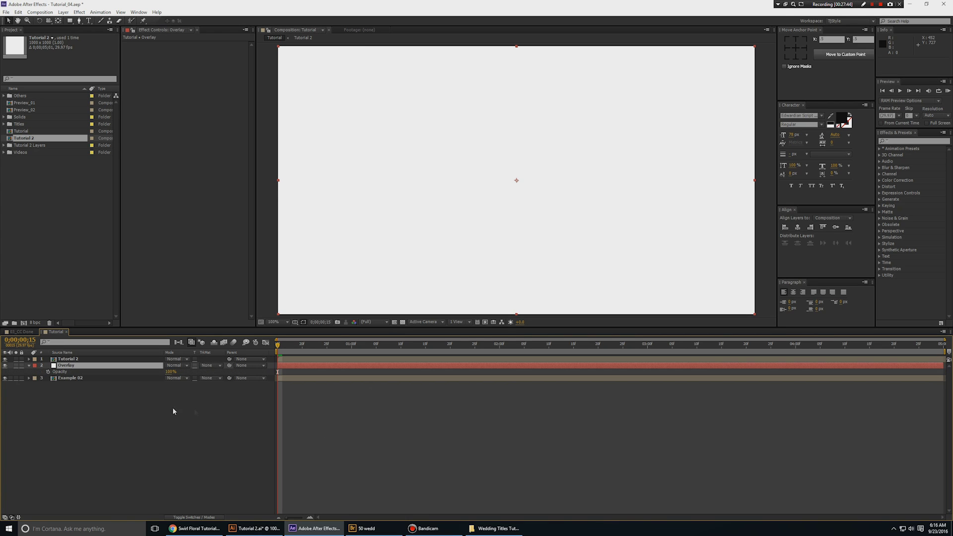
pyautogui.click(48, 372)
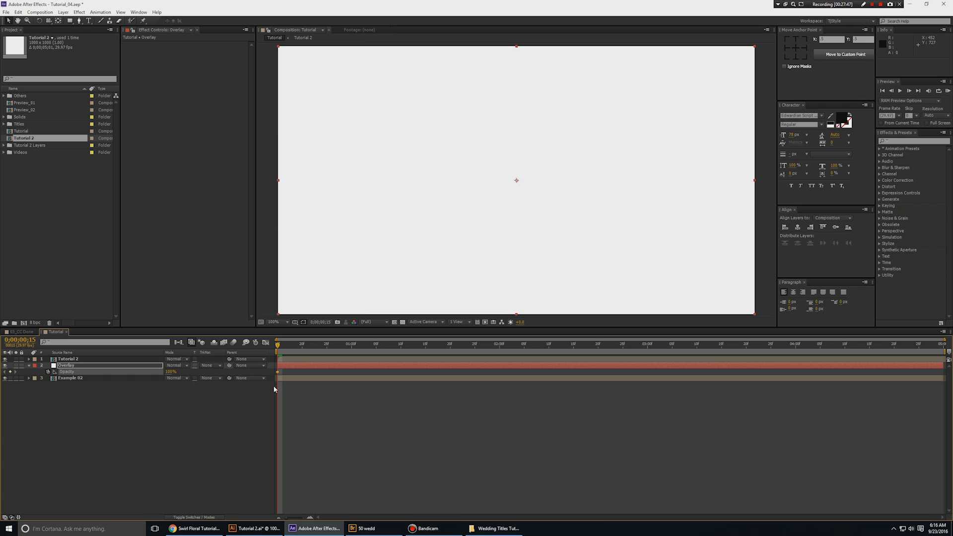
pyautogui.moveTo(170, 372); pyautogui.dragTo(49, 367)
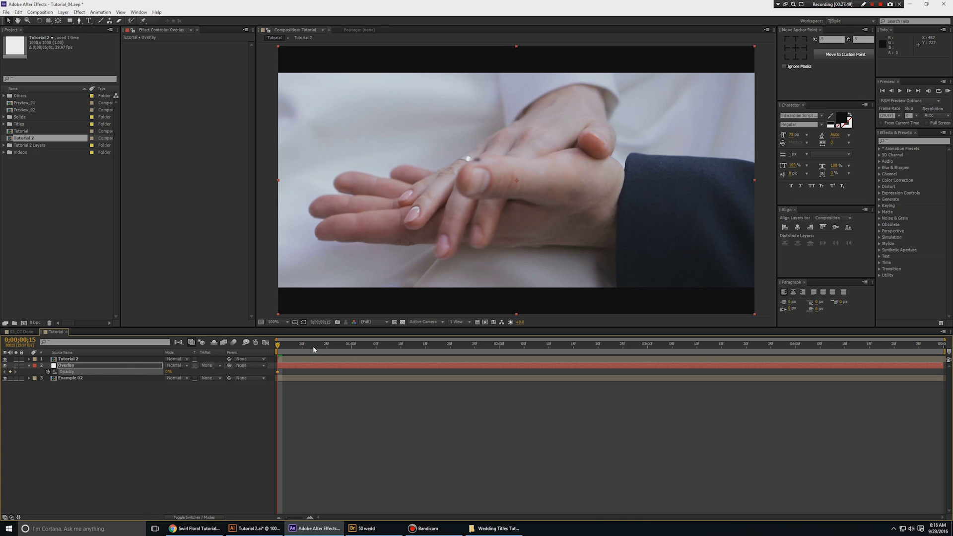
pyautogui.moveTo(314, 349); pyautogui.dragTo(498, 351)
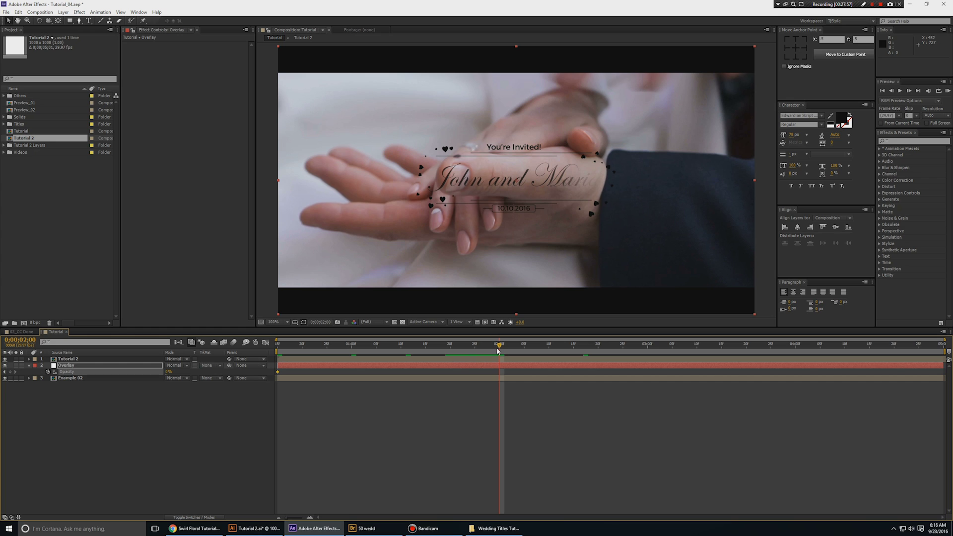
# Set the Overlay's Opacity to 50% at 0;00;02;00.
pyautogui.click(151, 386)
pyautogui.click(168, 372)
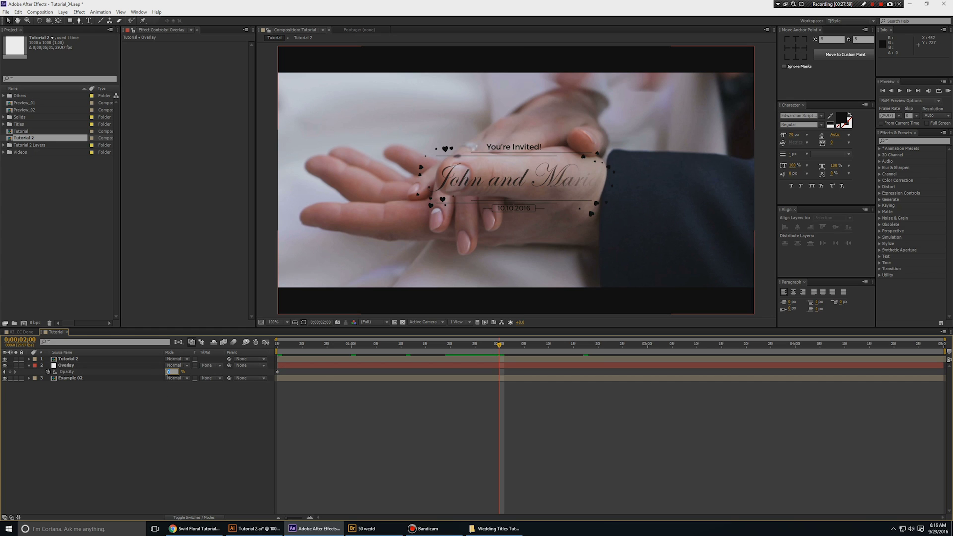
pyautogui.write('75')
pyautogui.press('Return')
pyautogui.click(168, 373)
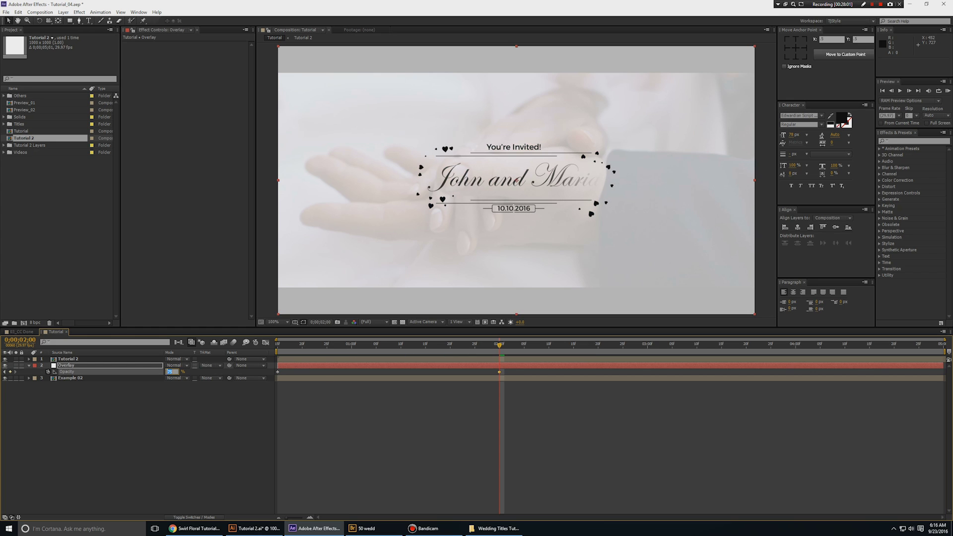
pyautogui.write('50')
pyautogui.press('Return')
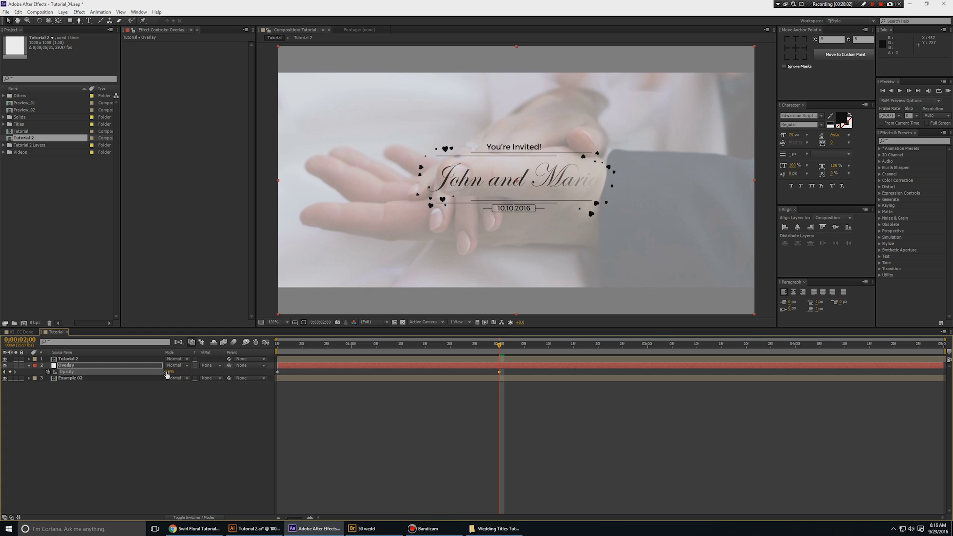
pyautogui.click(168, 372)
pyautogui.click(116, 399)
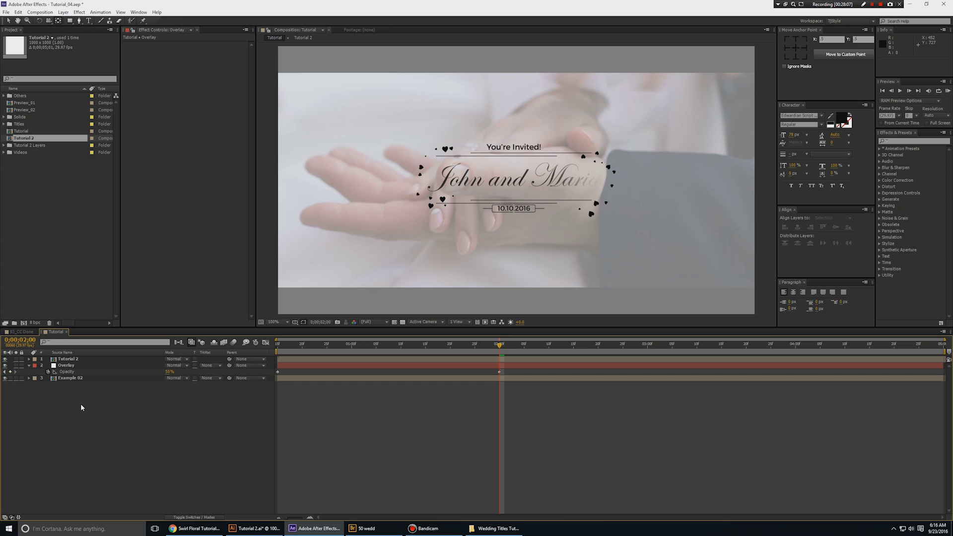
pyautogui.press('u')
pyautogui.press('v')
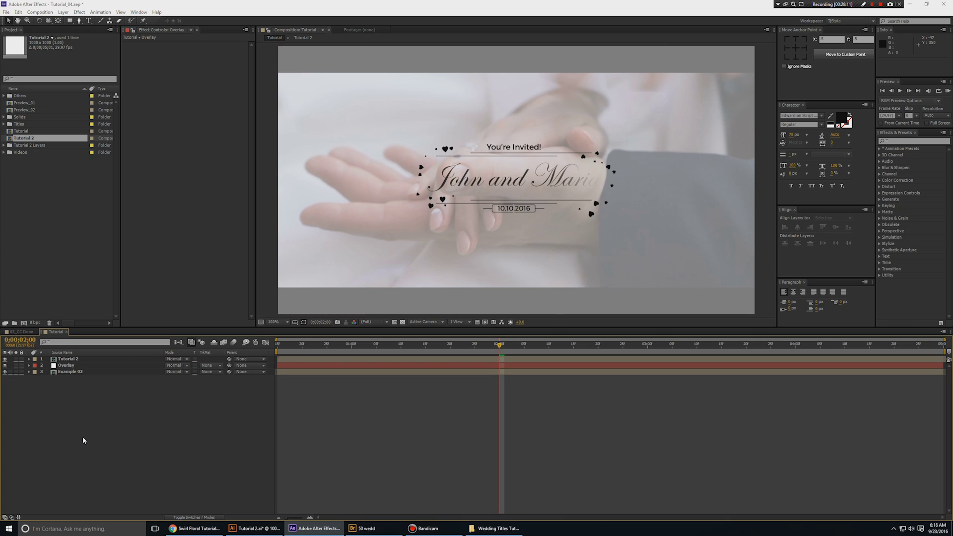
# Create a new white solid named 'Boxing'.
pyautogui.hotkey('ctrl', 'y')
pyautogui.write('ing')
pyautogui.press('Return')
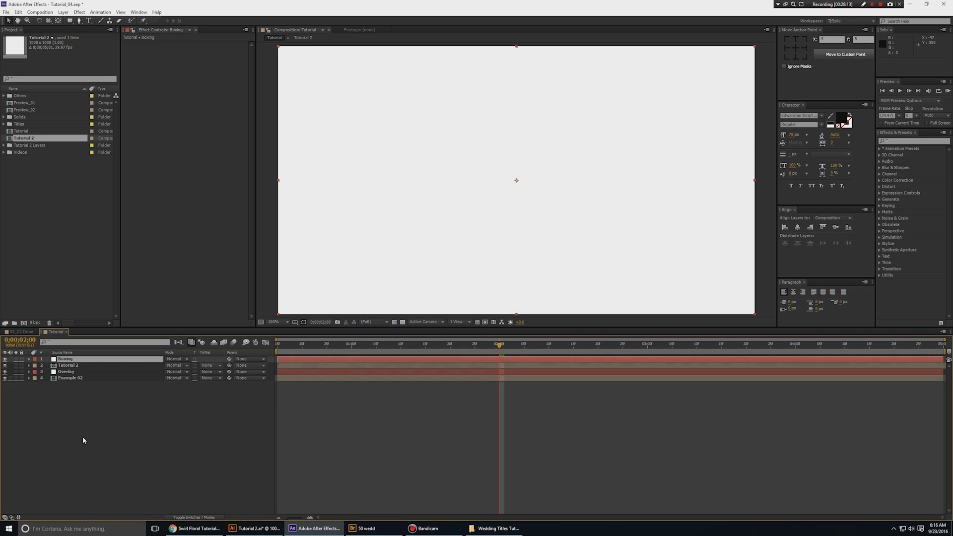
# Scale the Boxing solid to 80% height and set its blend mode to Stencil Alpha.
pyautogui.press('s')
pyautogui.click(192, 366)
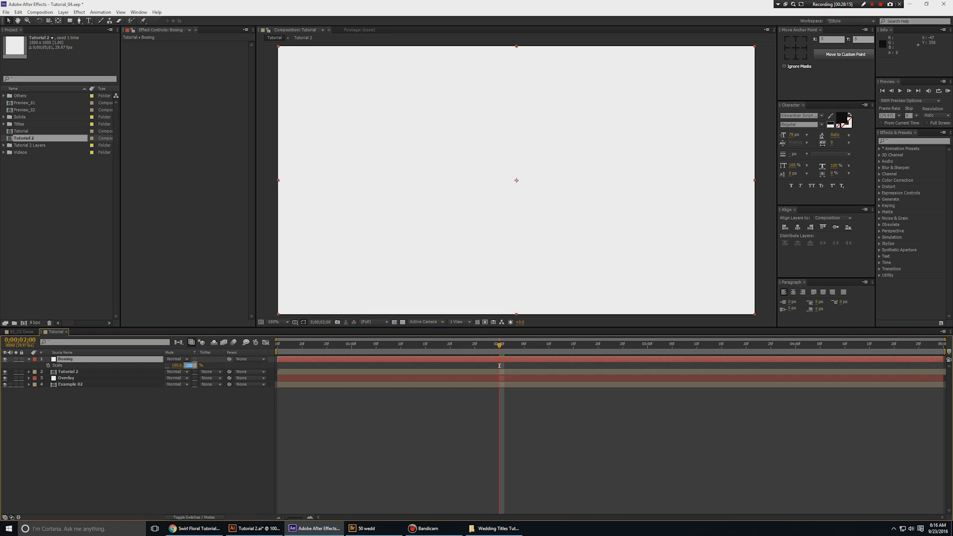
pyautogui.write('80')
pyautogui.press('Return')
pyautogui.press('s')
pyautogui.click(182, 359)
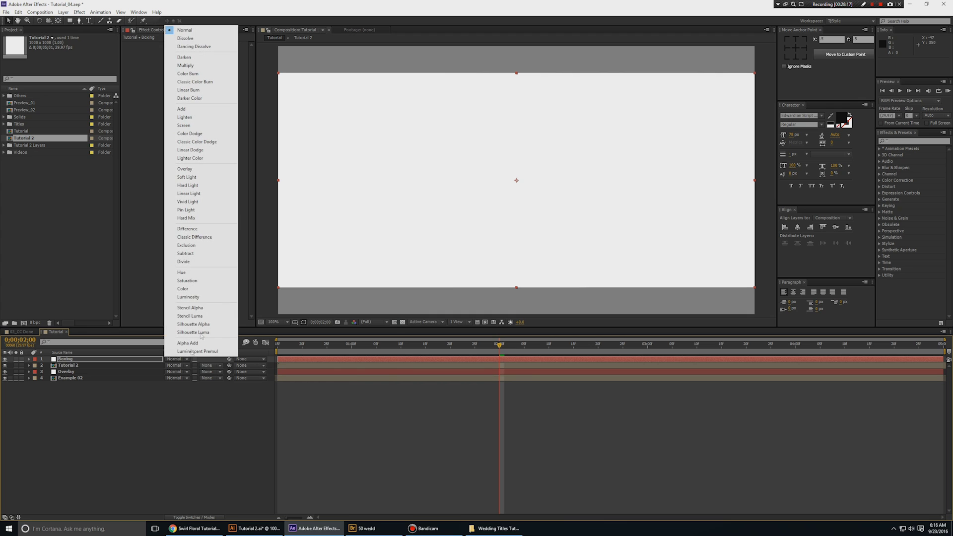
pyautogui.click(199, 309)
pyautogui.click(427, 430)
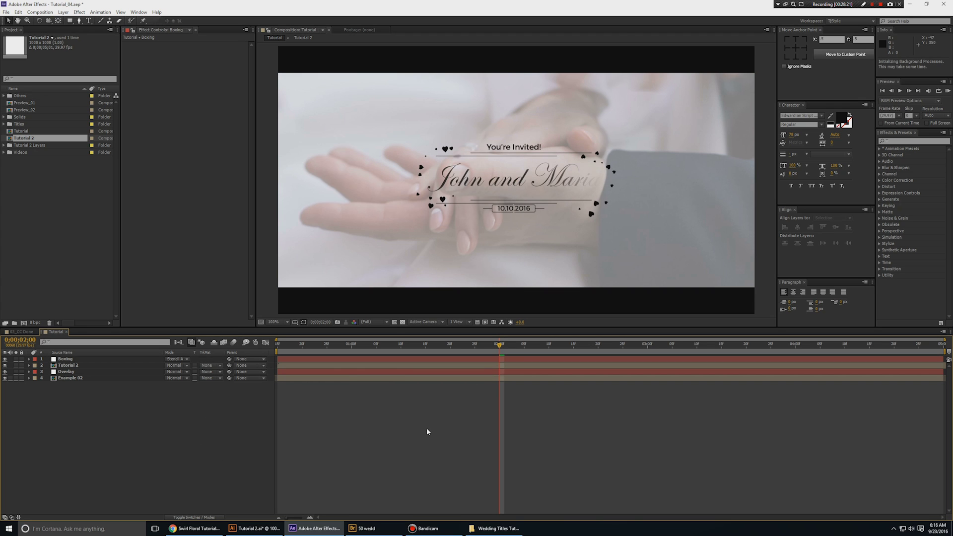
# Preview the letterboxed comp, then drag the Tutorial 2 layer to start later.
pyautogui.press('KP_0')
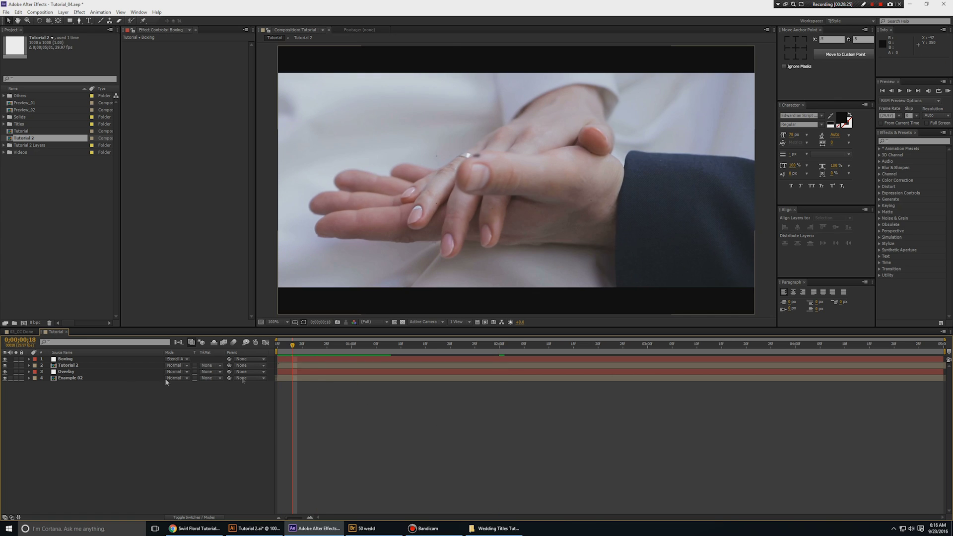
pyautogui.click(85, 366)
pyautogui.moveTo(299, 366); pyautogui.dragTo(397, 373)
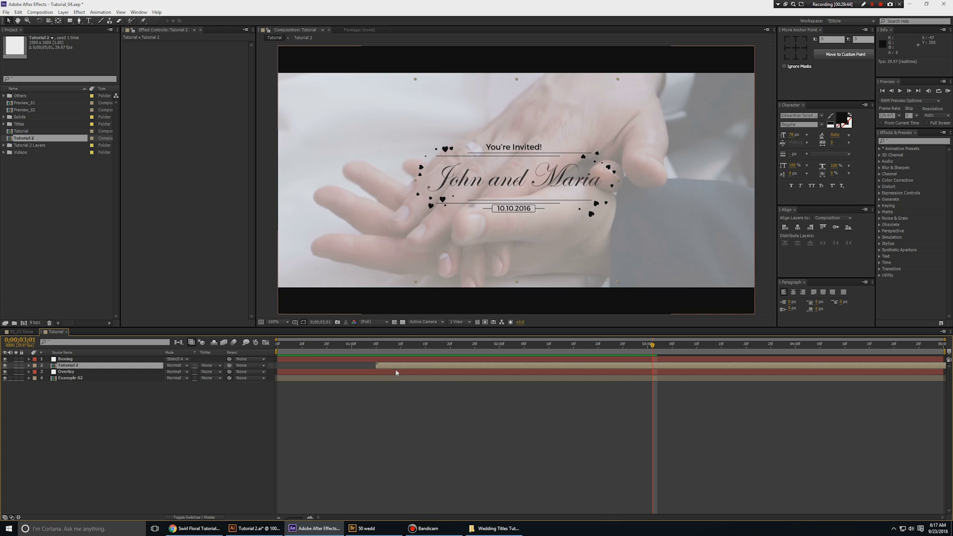
# Open Tutorial 2 with a maximized timeline showing all keyframes, work area extended, time at 4 seconds.
pyautogui.doubleClick(496, 366)
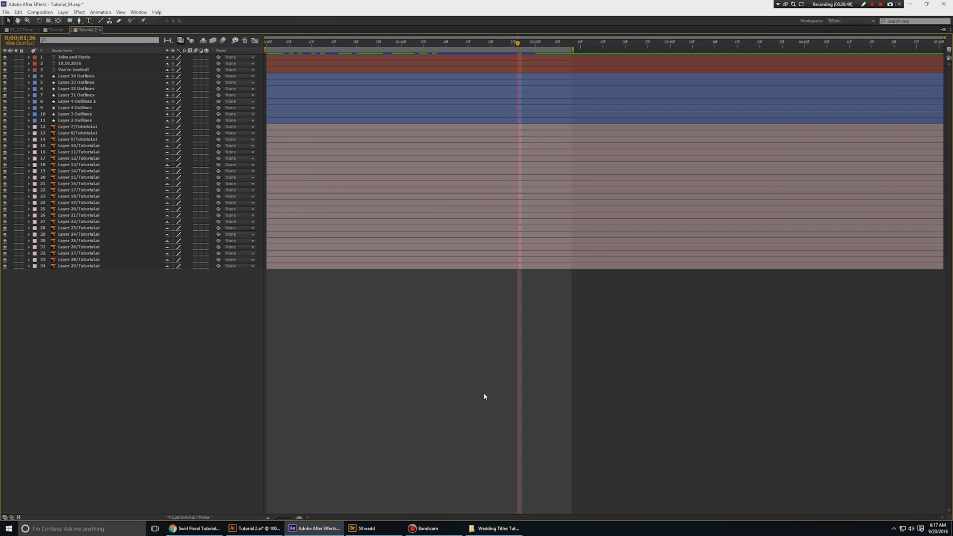
pyautogui.press('`')
pyautogui.press('u')
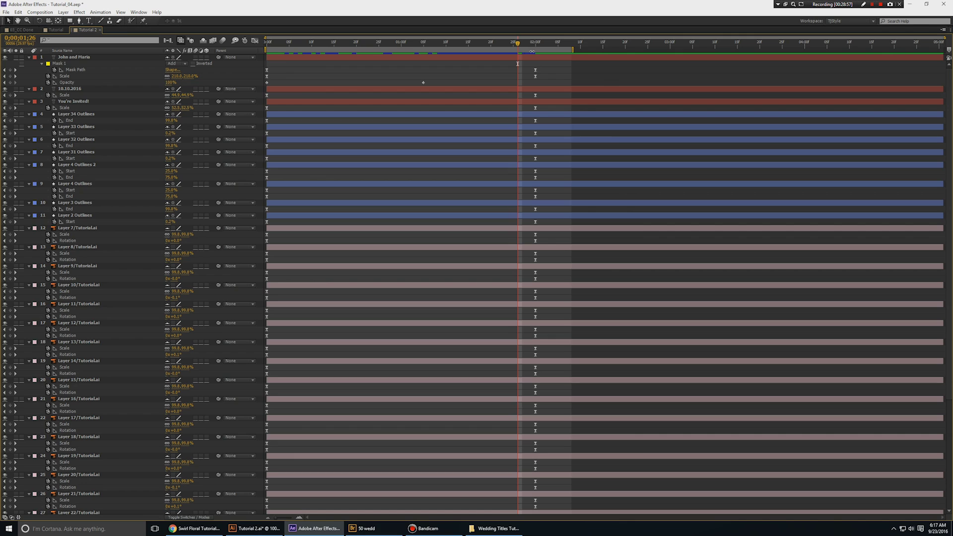
pyautogui.moveTo(573, 49); pyautogui.dragTo(807, 50)
pyautogui.click(805, 44)
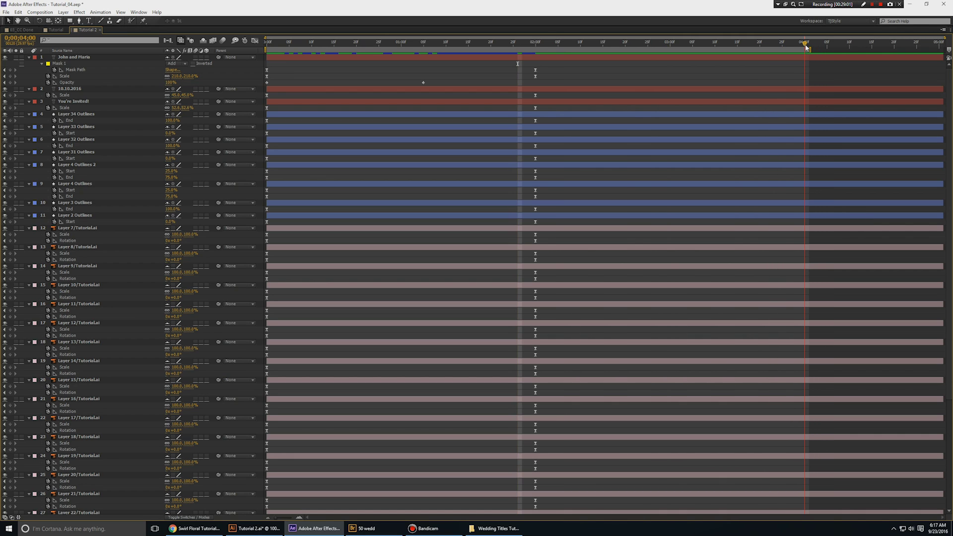
# Move all ending keyframes and the John and Maria opacity keyframe out to about 4 seconds.
pyautogui.moveTo(551, 66)
pyautogui.mouseDown()
pyautogui.moveTo(522, 201)
pyautogui.moveTo(523, 534)
pyautogui.mouseUp()
pyautogui.moveTo(871, 513); pyautogui.dragTo(796, 507)
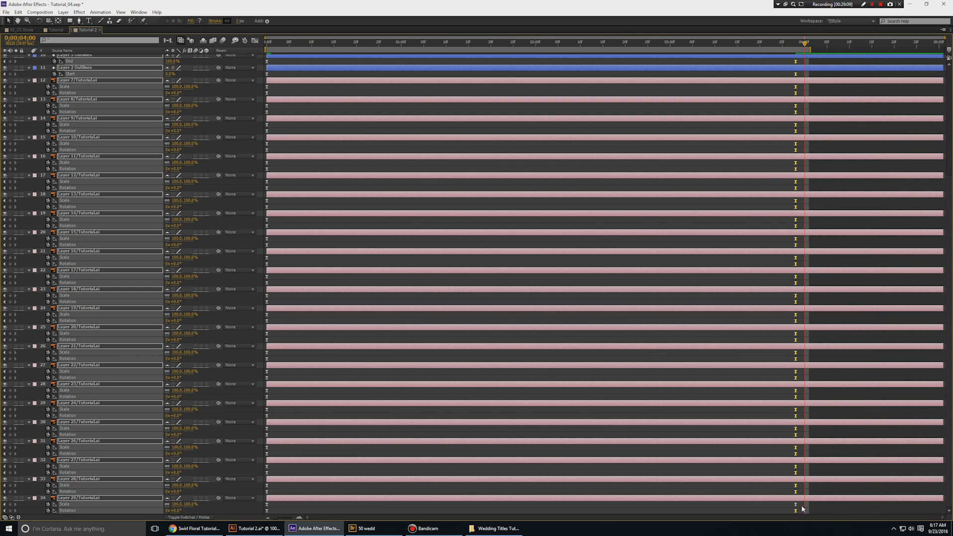
pyautogui.moveTo(805, 510)
pyautogui.mouseDown()
pyautogui.moveTo(796, 504)
pyautogui.moveTo(803, 505)
pyautogui.mouseUp()
pyautogui.scroll(10, 421, 209)
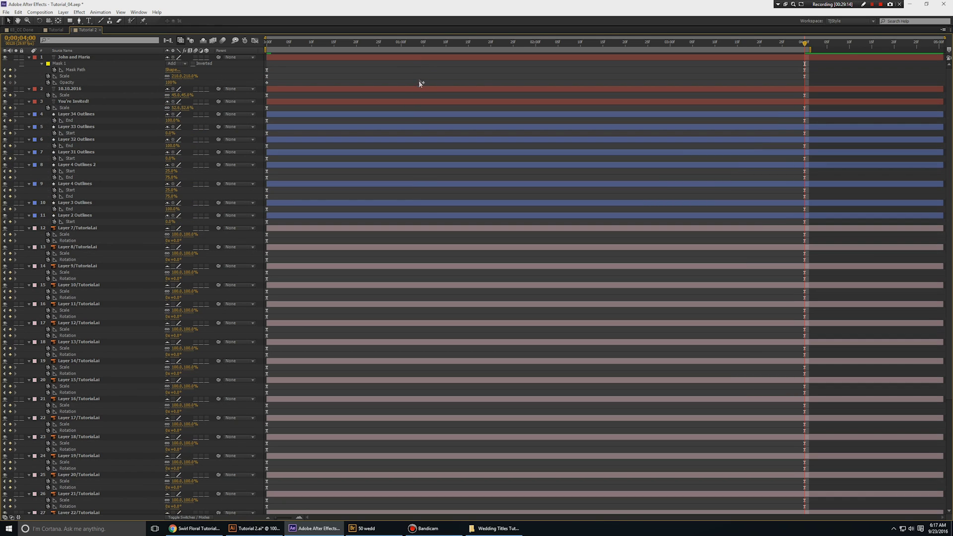
pyautogui.moveTo(423, 83); pyautogui.dragTo(513, 87)
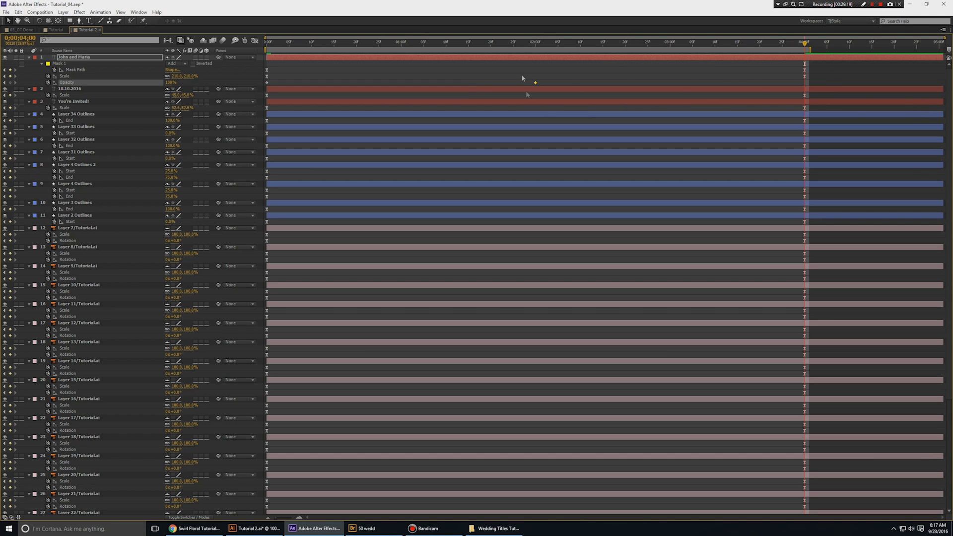
pyautogui.press('`')
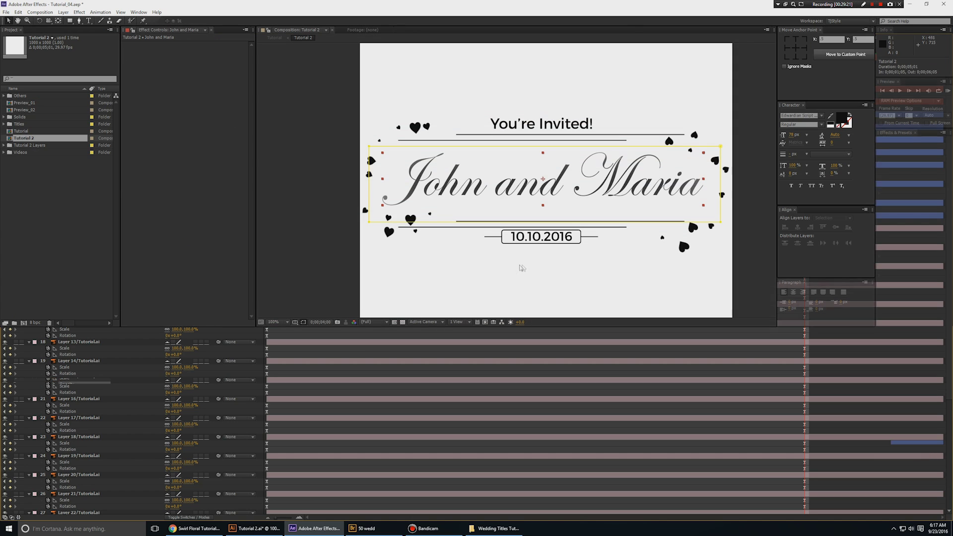
pyautogui.press('u')
pyautogui.scroll(-1, 92, 341)
# Return to the Tutorial comp, then reopen Tutorial 2's timeline maximized to full screen.
pyautogui.scroll(-1, 90, 335)
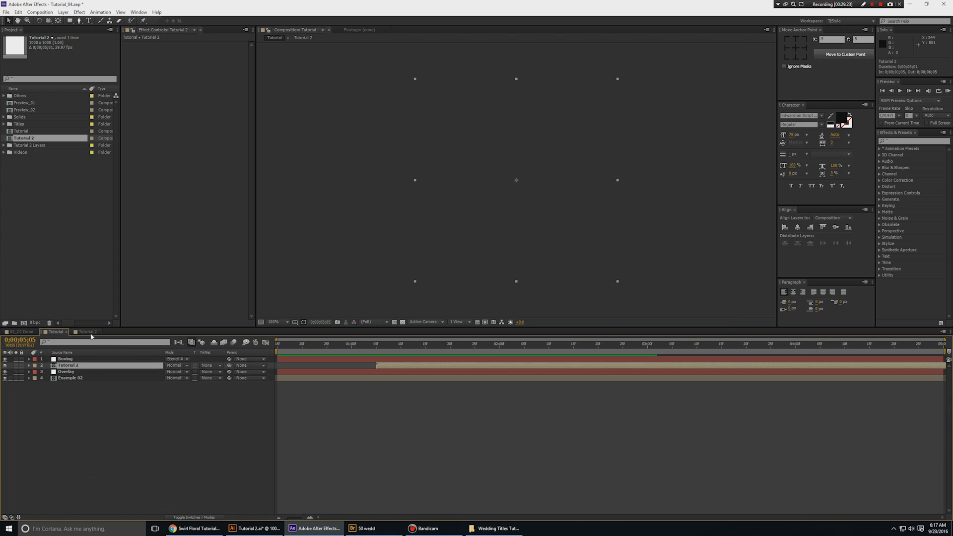
pyautogui.click(397, 433)
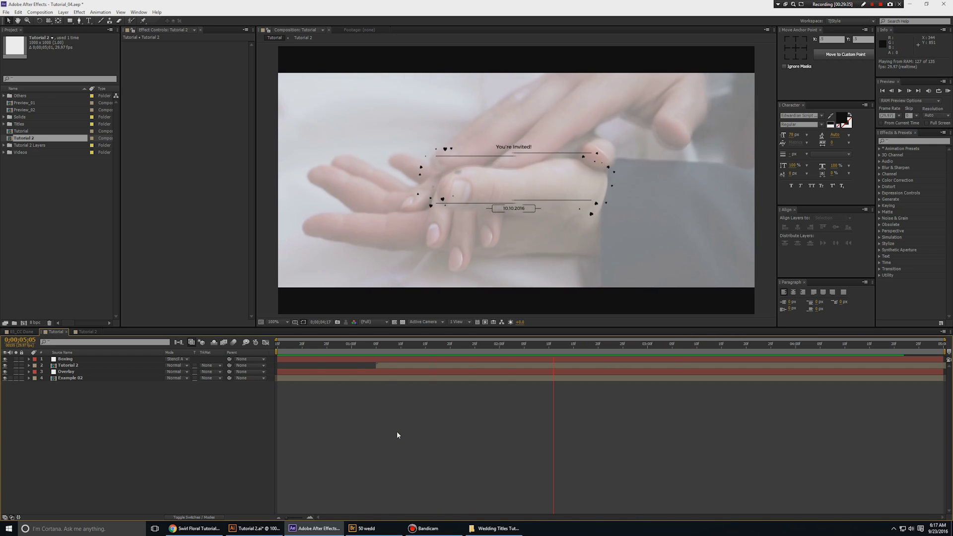
pyautogui.click(85, 331)
pyautogui.press('`')
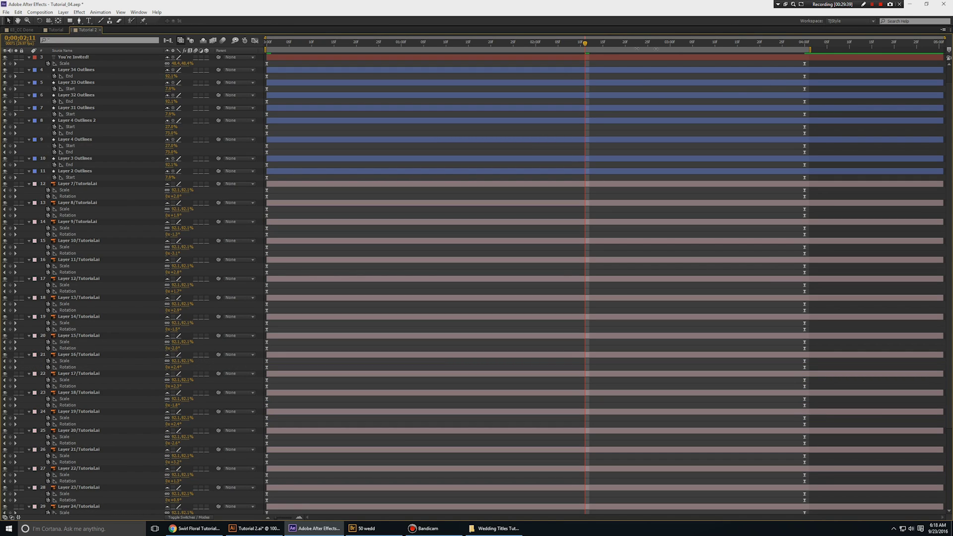
# Move the layers' ending keyframes from 4 seconds back to 3 seconds.
pyautogui.click(671, 44)
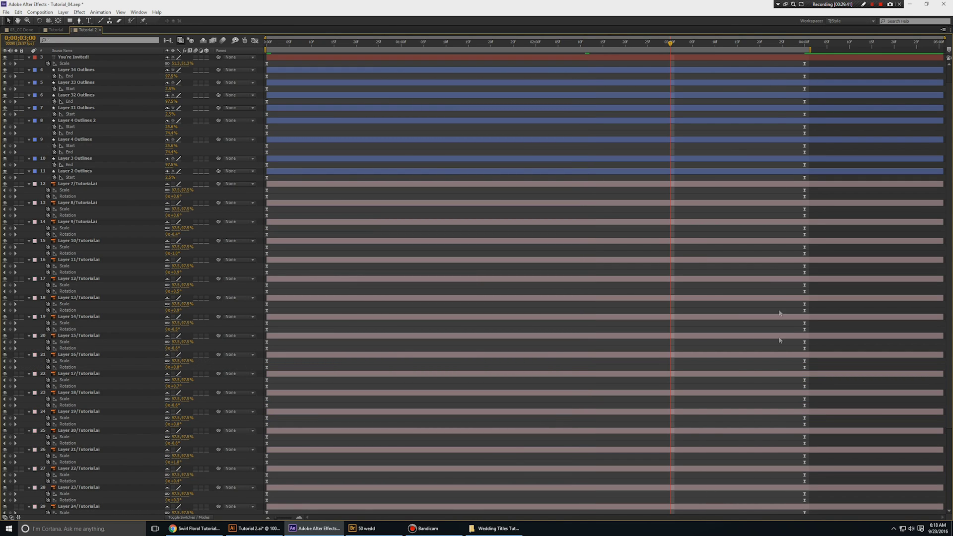
pyautogui.moveTo(818, 60); pyautogui.dragTo(778, 242)
pyautogui.moveTo(788, 489); pyautogui.dragTo(669, 511)
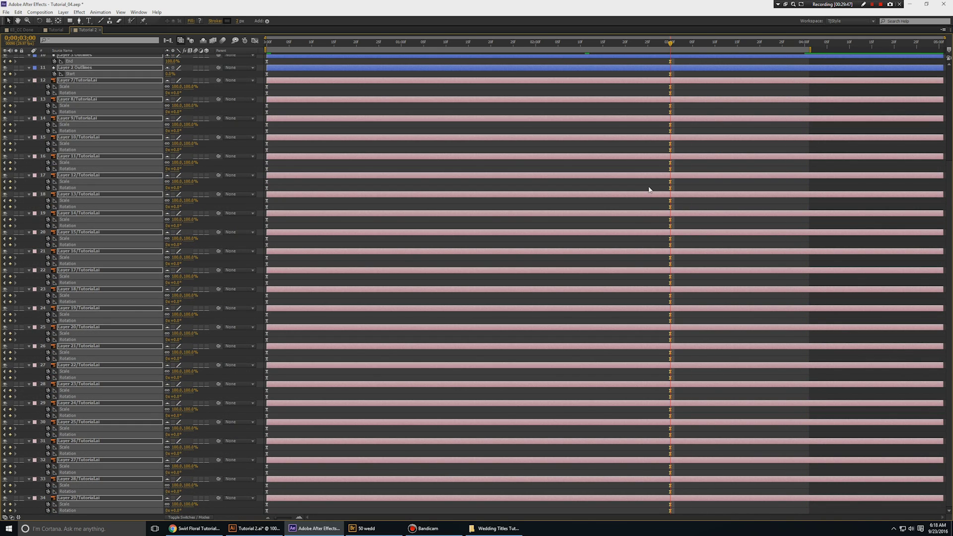
pyautogui.scroll(5, 650, 189)
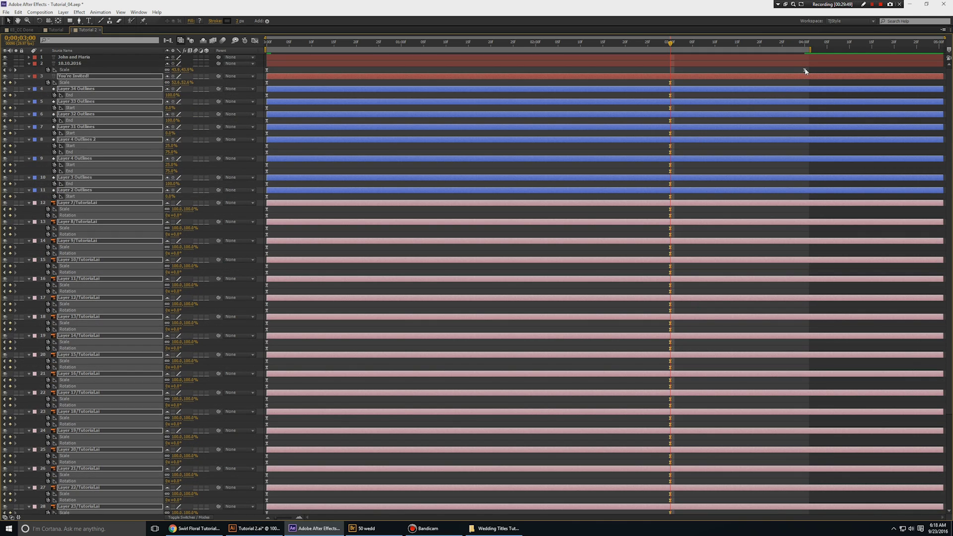
pyautogui.moveTo(702, 78); pyautogui.dragTo(671, 73)
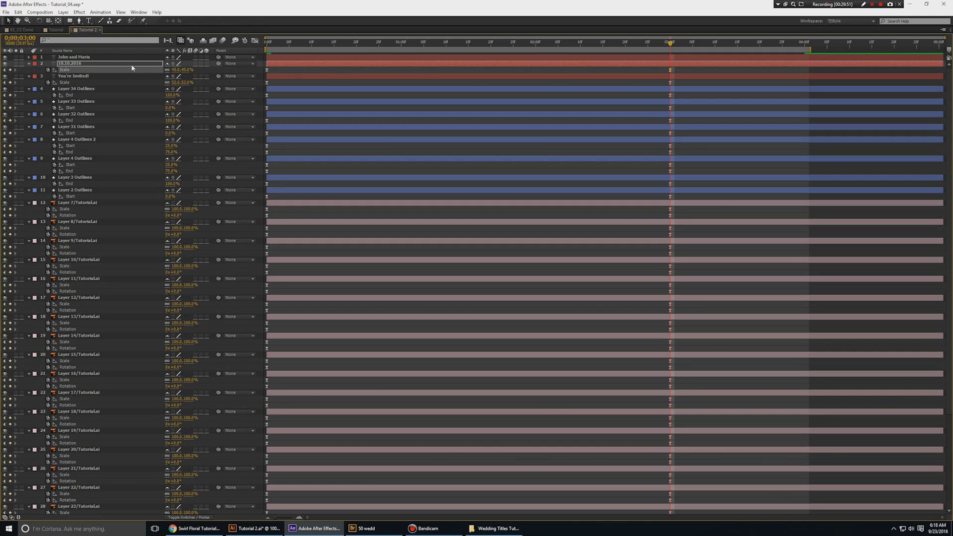
# Shift John and Maria's Mask Path, Scale and Opacity keyframes earlier to 3 seconds, restoring the layout.
pyautogui.click(99, 58)
pyautogui.press('u')
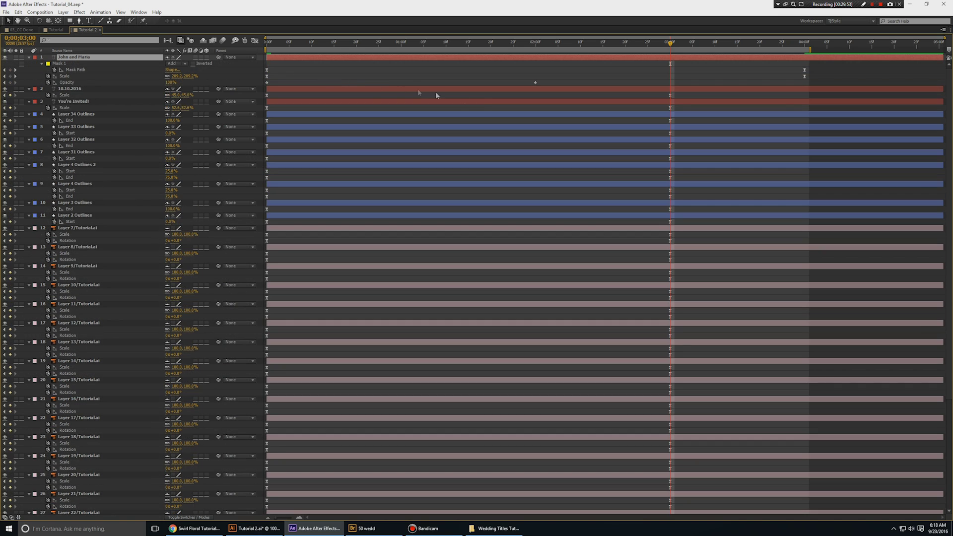
pyautogui.moveTo(813, 68); pyautogui.dragTo(667, 74)
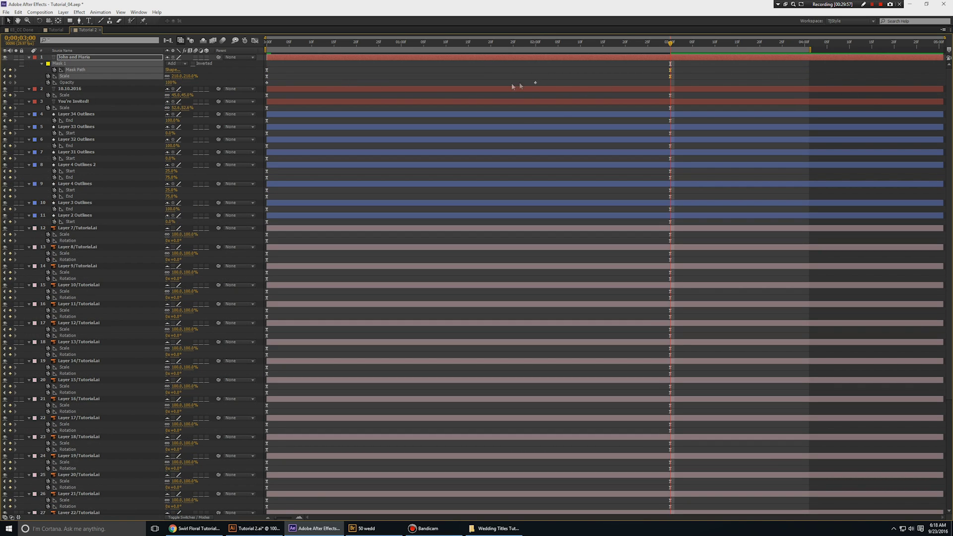
pyautogui.moveTo(536, 83); pyautogui.dragTo(475, 85)
pyautogui.press('`')
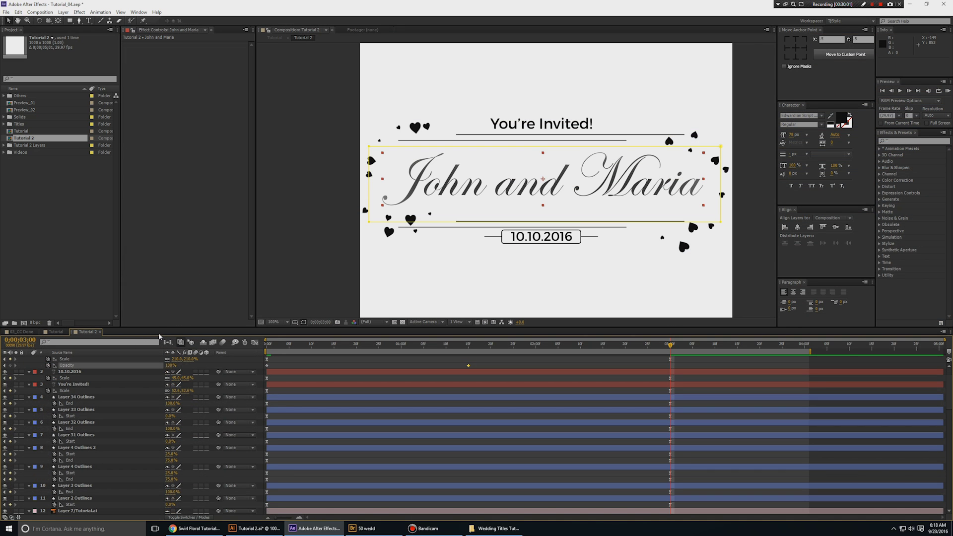
pyautogui.scroll(1, 159, 333)
# Add a full-opacity keyframe on the Tutorial 2 layer at 2 seconds.
pyautogui.press('KP_0')
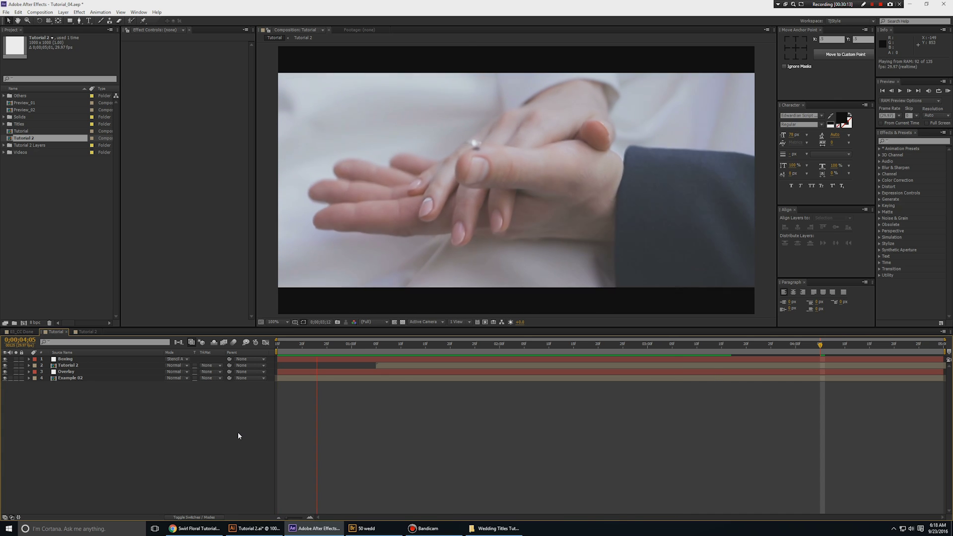
pyautogui.click(376, 343)
pyautogui.click(385, 366)
pyautogui.press('t')
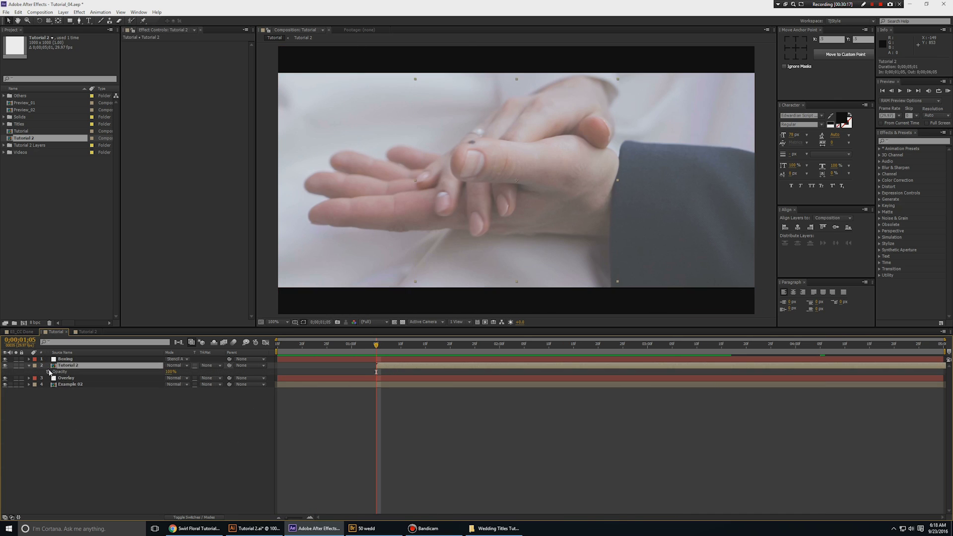
pyautogui.click(48, 372)
pyautogui.moveTo(376, 372); pyautogui.dragTo(499, 372)
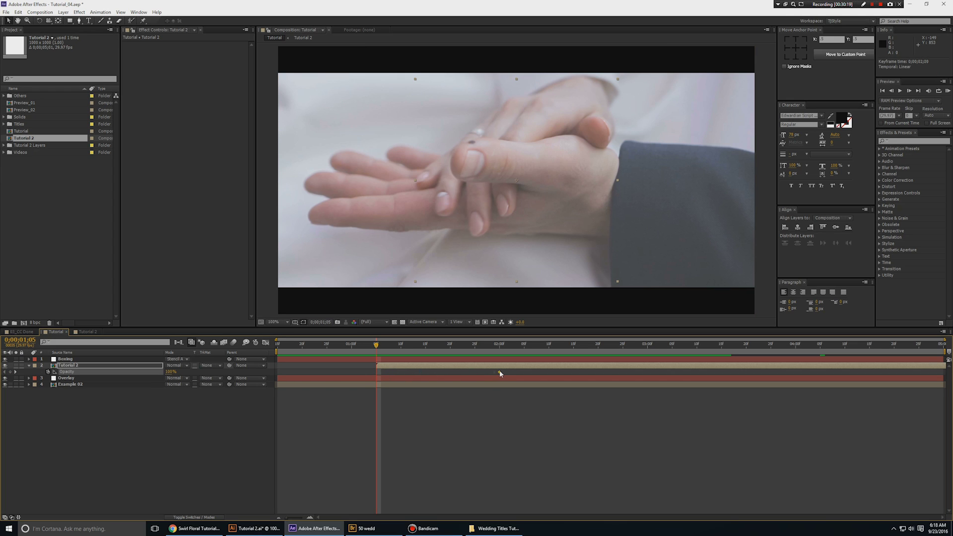
# Set Tutorial 2's opacity to 0% at 1:05 and preview the fade-in.
pyautogui.click(357, 421)
pyautogui.click(170, 372)
pyautogui.write('0')
pyautogui.press('Return')
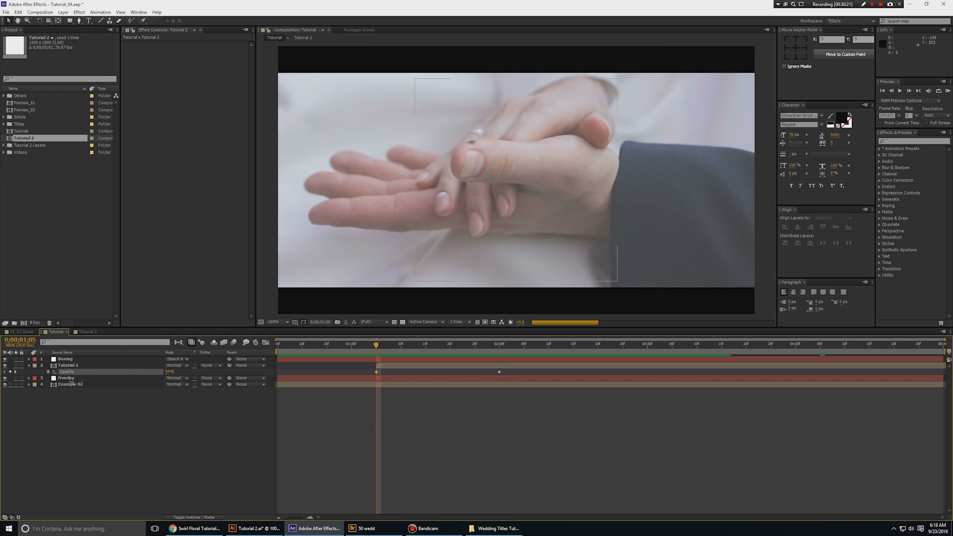
pyautogui.click(252, 452)
pyautogui.press('KP_0')
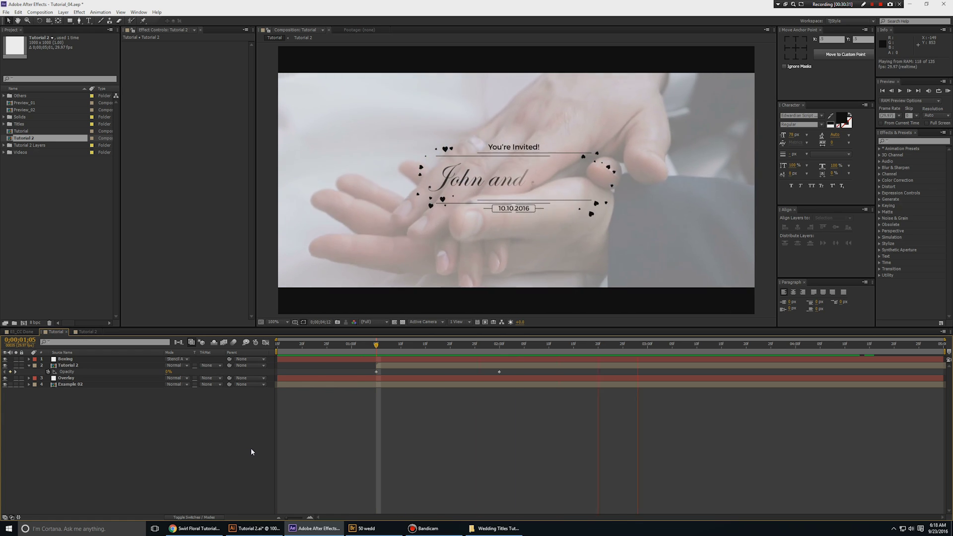
# Search effects for 'blu' and apply Gaussian Blur to the Example 02 footage.
pyautogui.press('u')
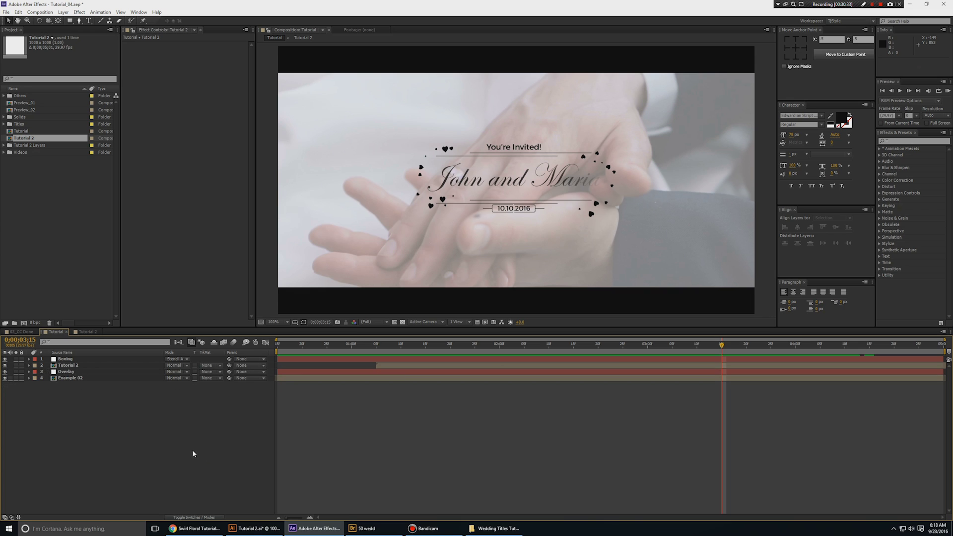
pyautogui.click(914, 142)
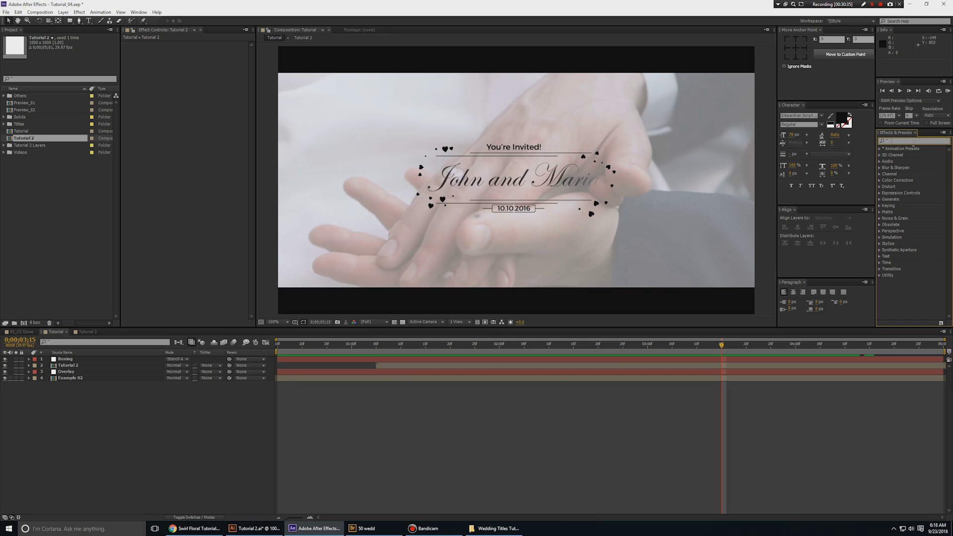
pyautogui.write('blur')
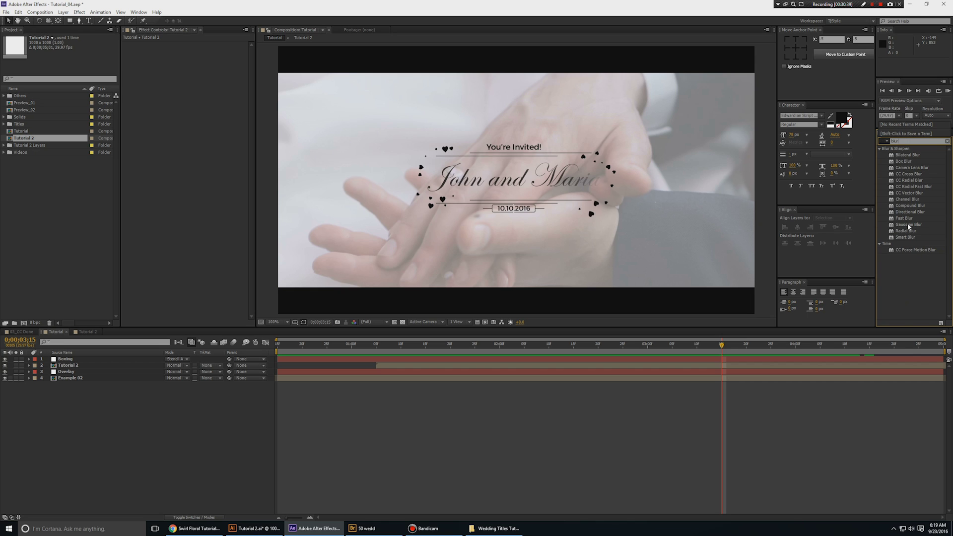
pyautogui.moveTo(908, 224); pyautogui.dragTo(536, 380)
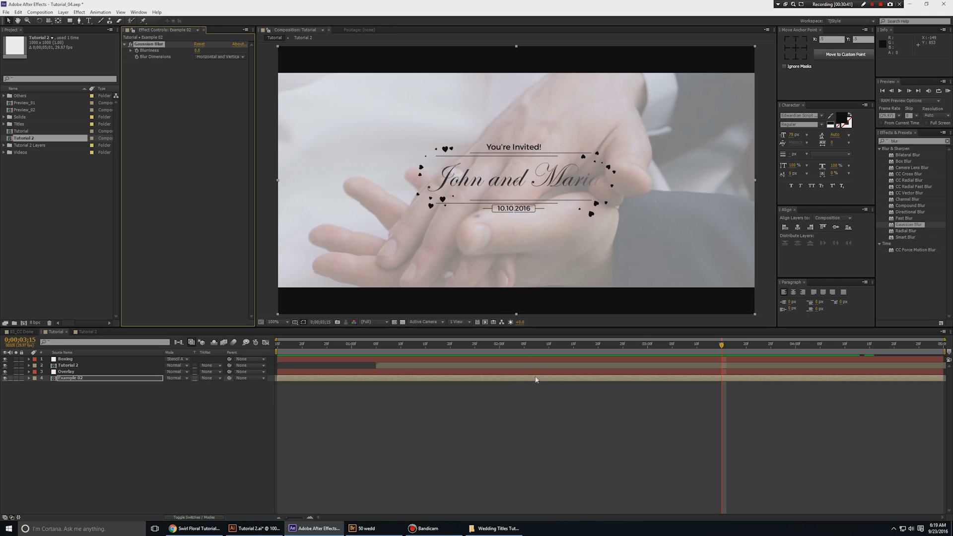
# At 2 seconds, try Gaussian Blur Blurriness values of 10, 25 and 100.
pyautogui.click(498, 344)
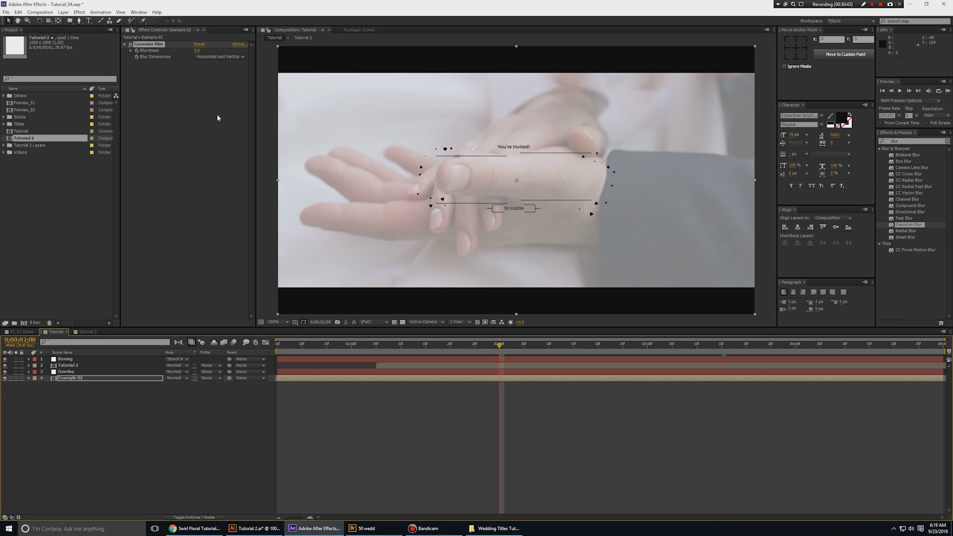
pyautogui.click(197, 51)
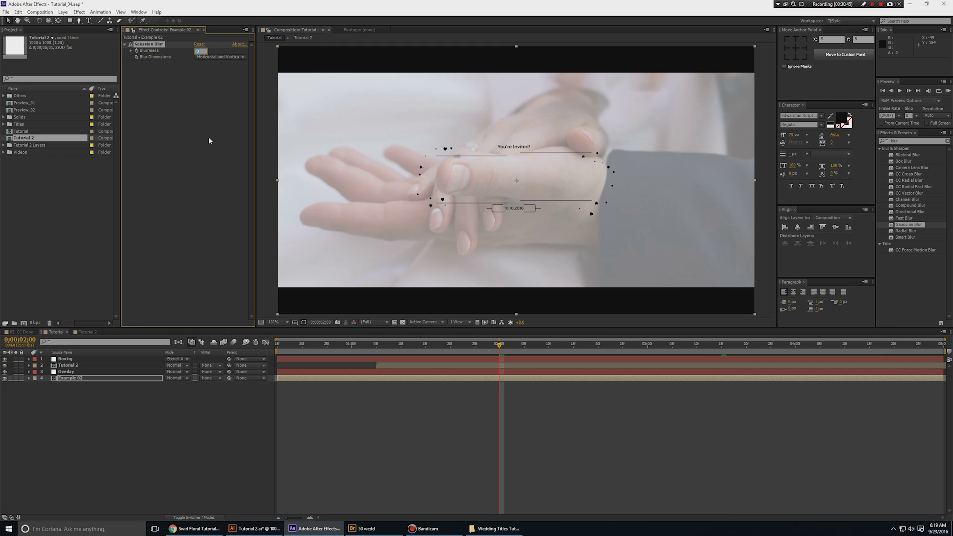
pyautogui.write('10')
pyautogui.press('Return')
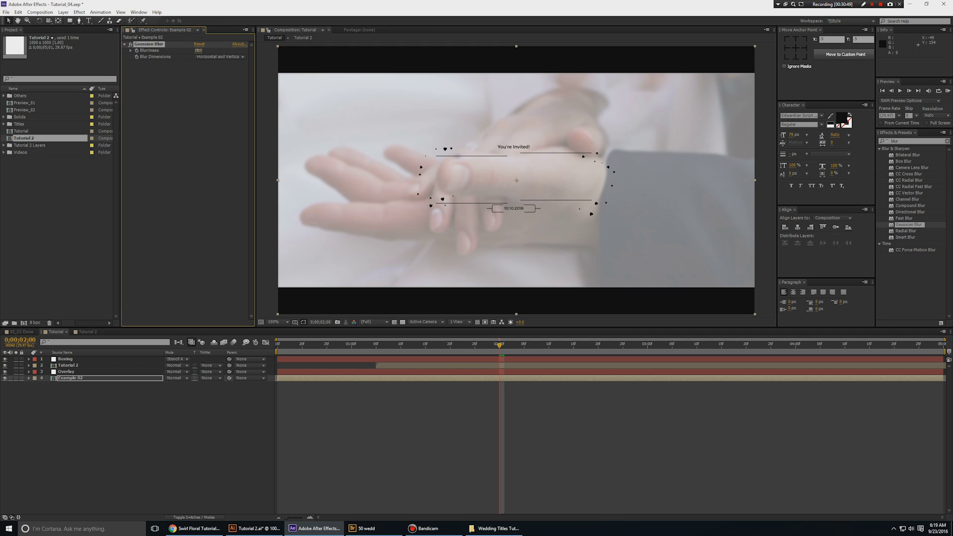
pyautogui.click(198, 51)
pyautogui.write('25')
pyautogui.press('Return')
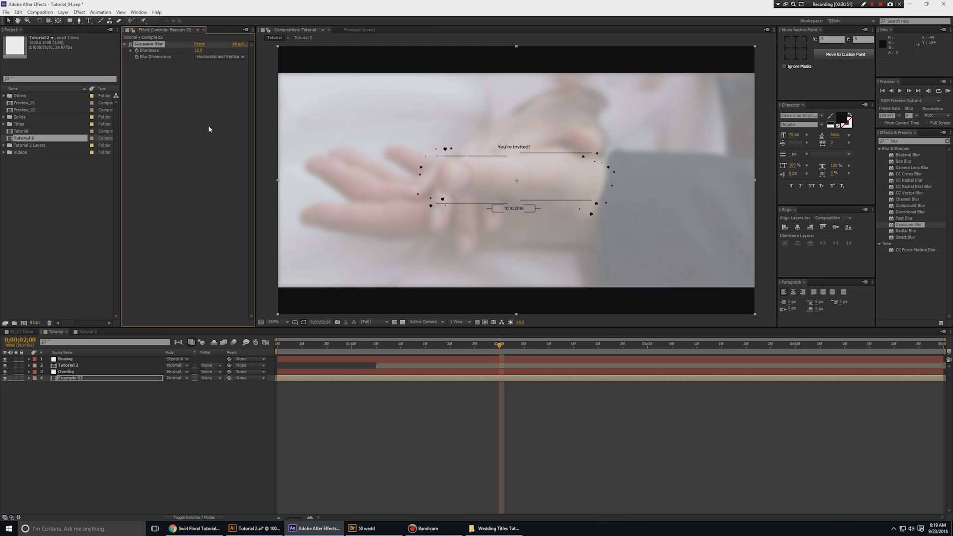
pyautogui.click(198, 50)
pyautogui.write('100')
pyautogui.press('Return')
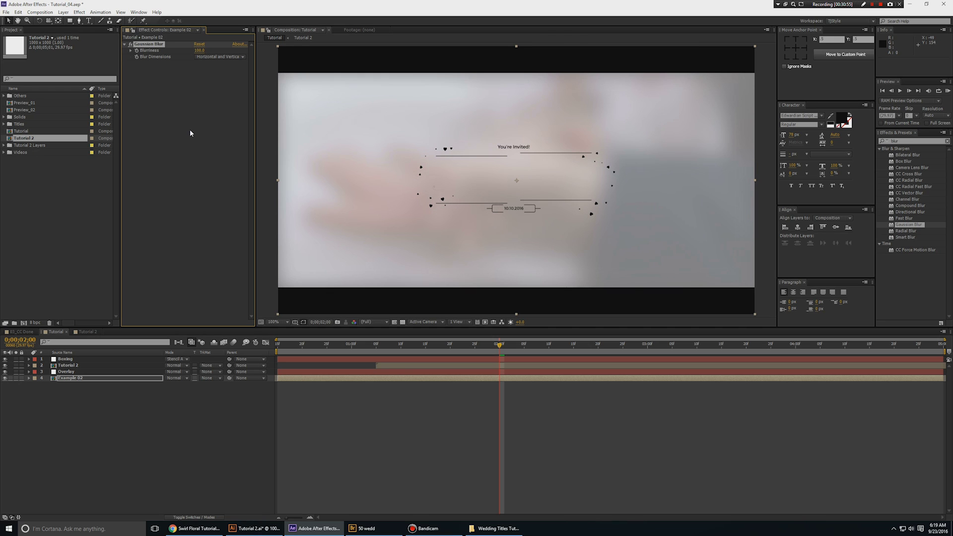
# Try Blurriness 15 and 10, then scrub it down to 0 at the composition start.
pyautogui.click(200, 50)
pyautogui.write('15')
pyautogui.press('Return')
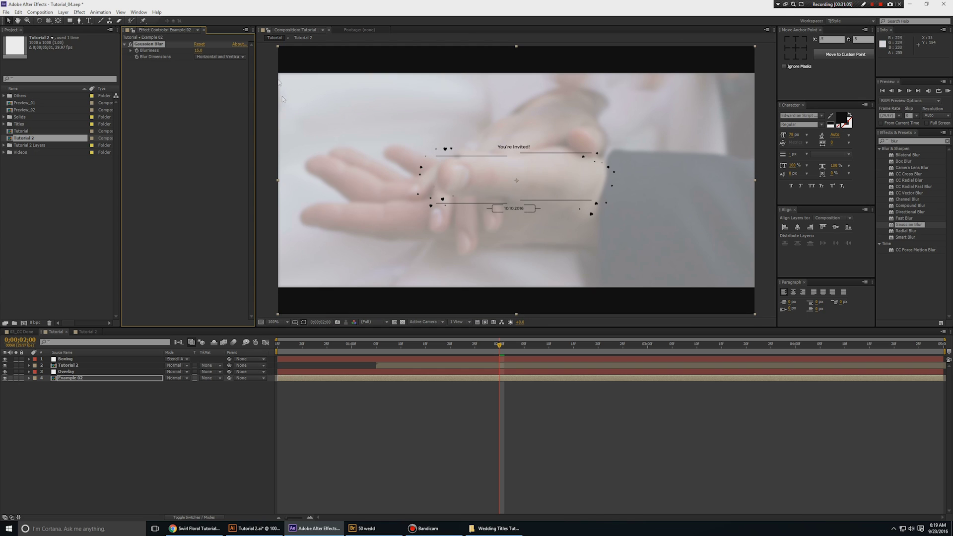
pyautogui.click(199, 50)
pyautogui.write('10')
pyautogui.press('Return')
pyautogui.press('Home')
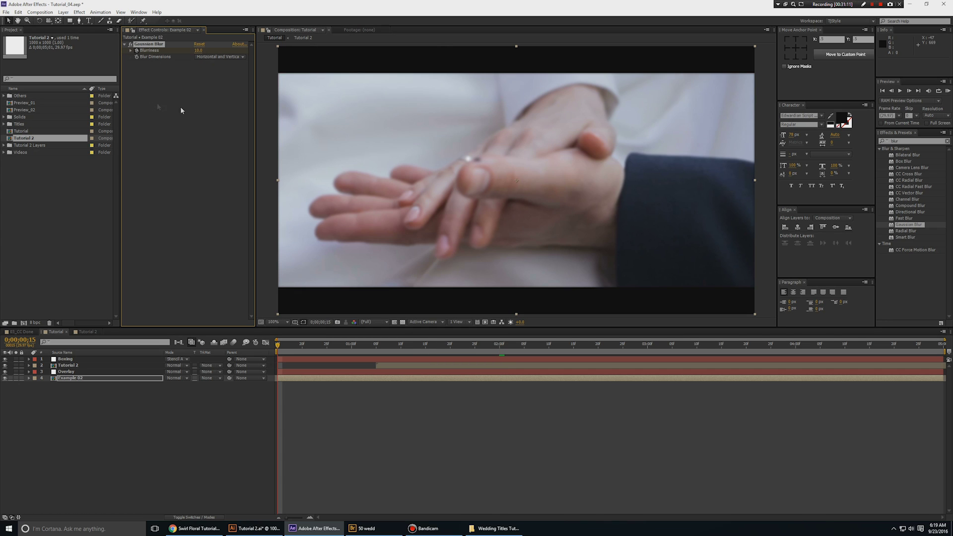
pyautogui.moveTo(199, 51); pyautogui.dragTo(3, 59)
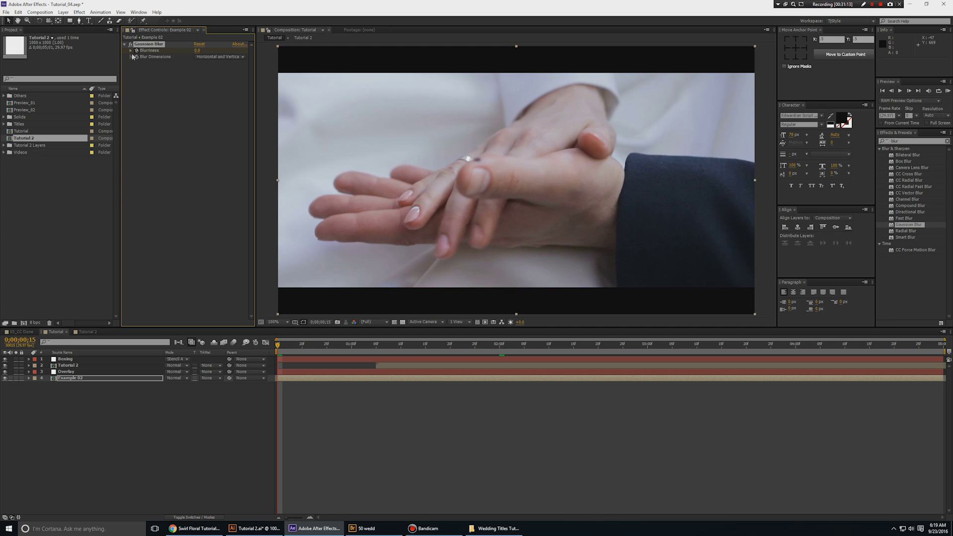
pyautogui.click(409, 435)
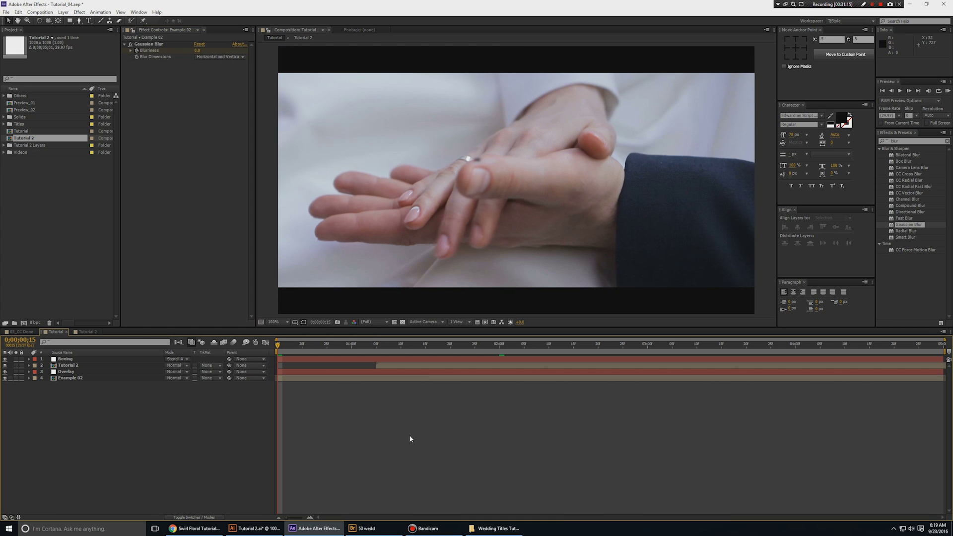